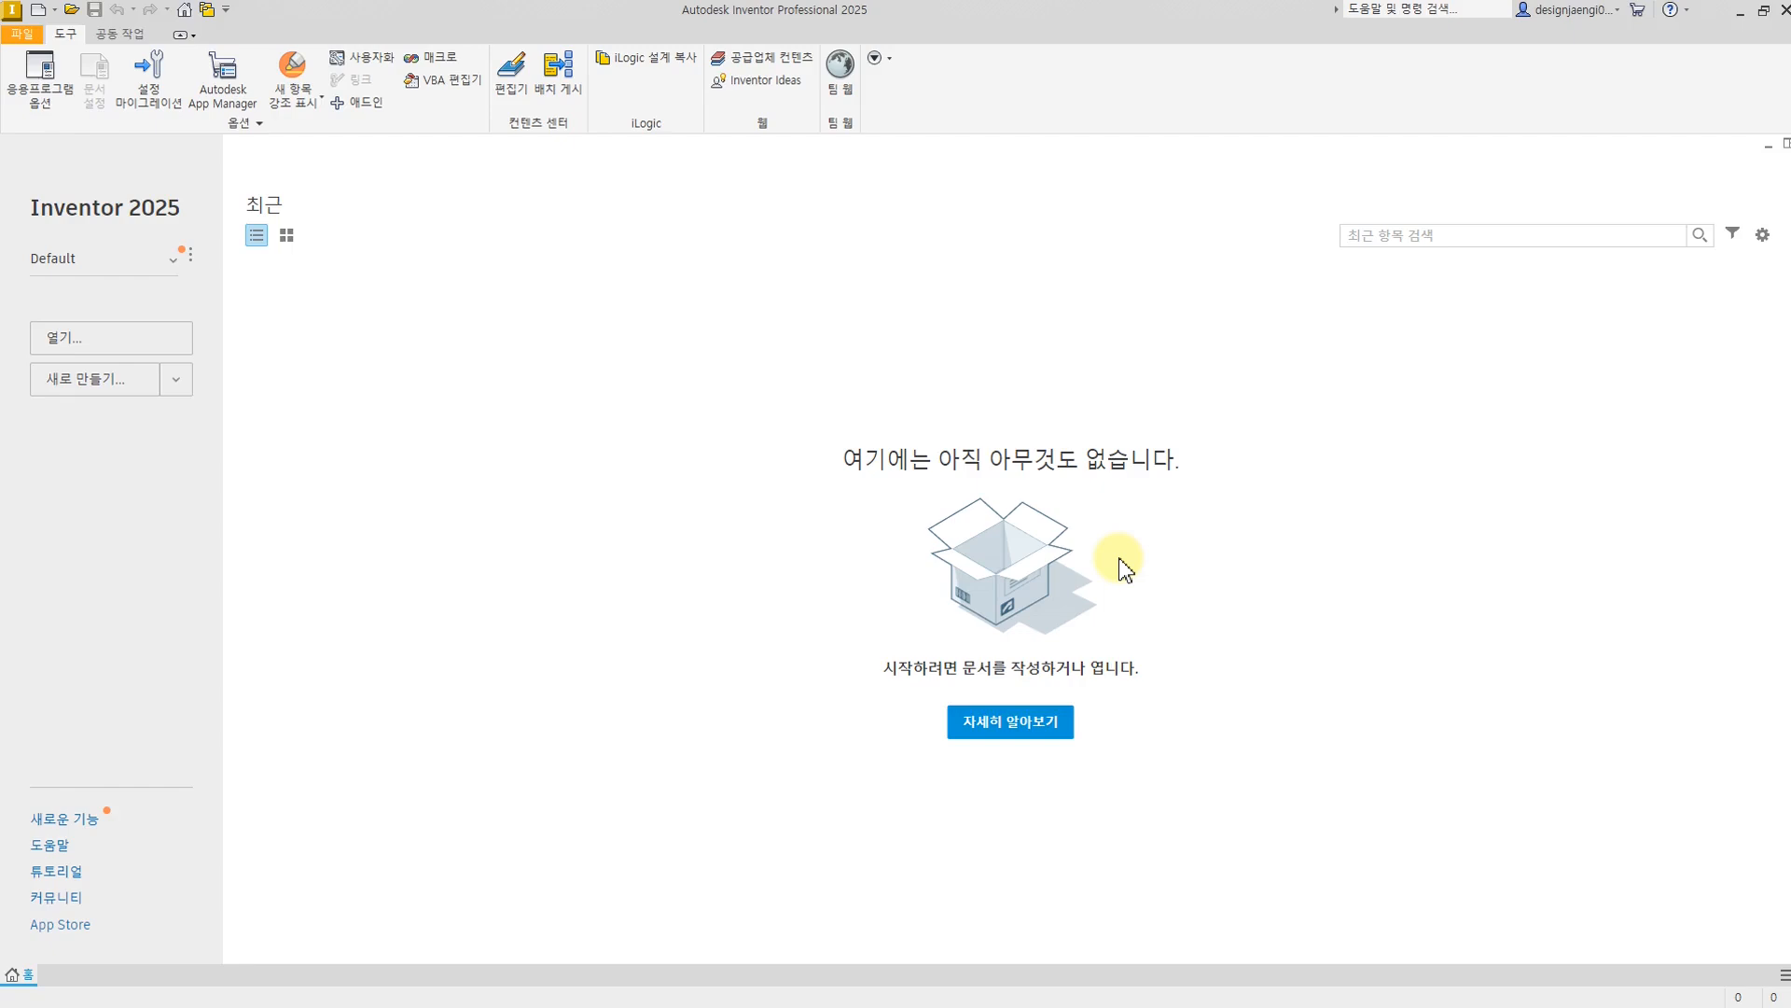
Step: Restore the Inventor window beside the PDF drawings and compare 도면 예제 18.pdf with 도면 예제 17.pdf
double_click(842, 24)
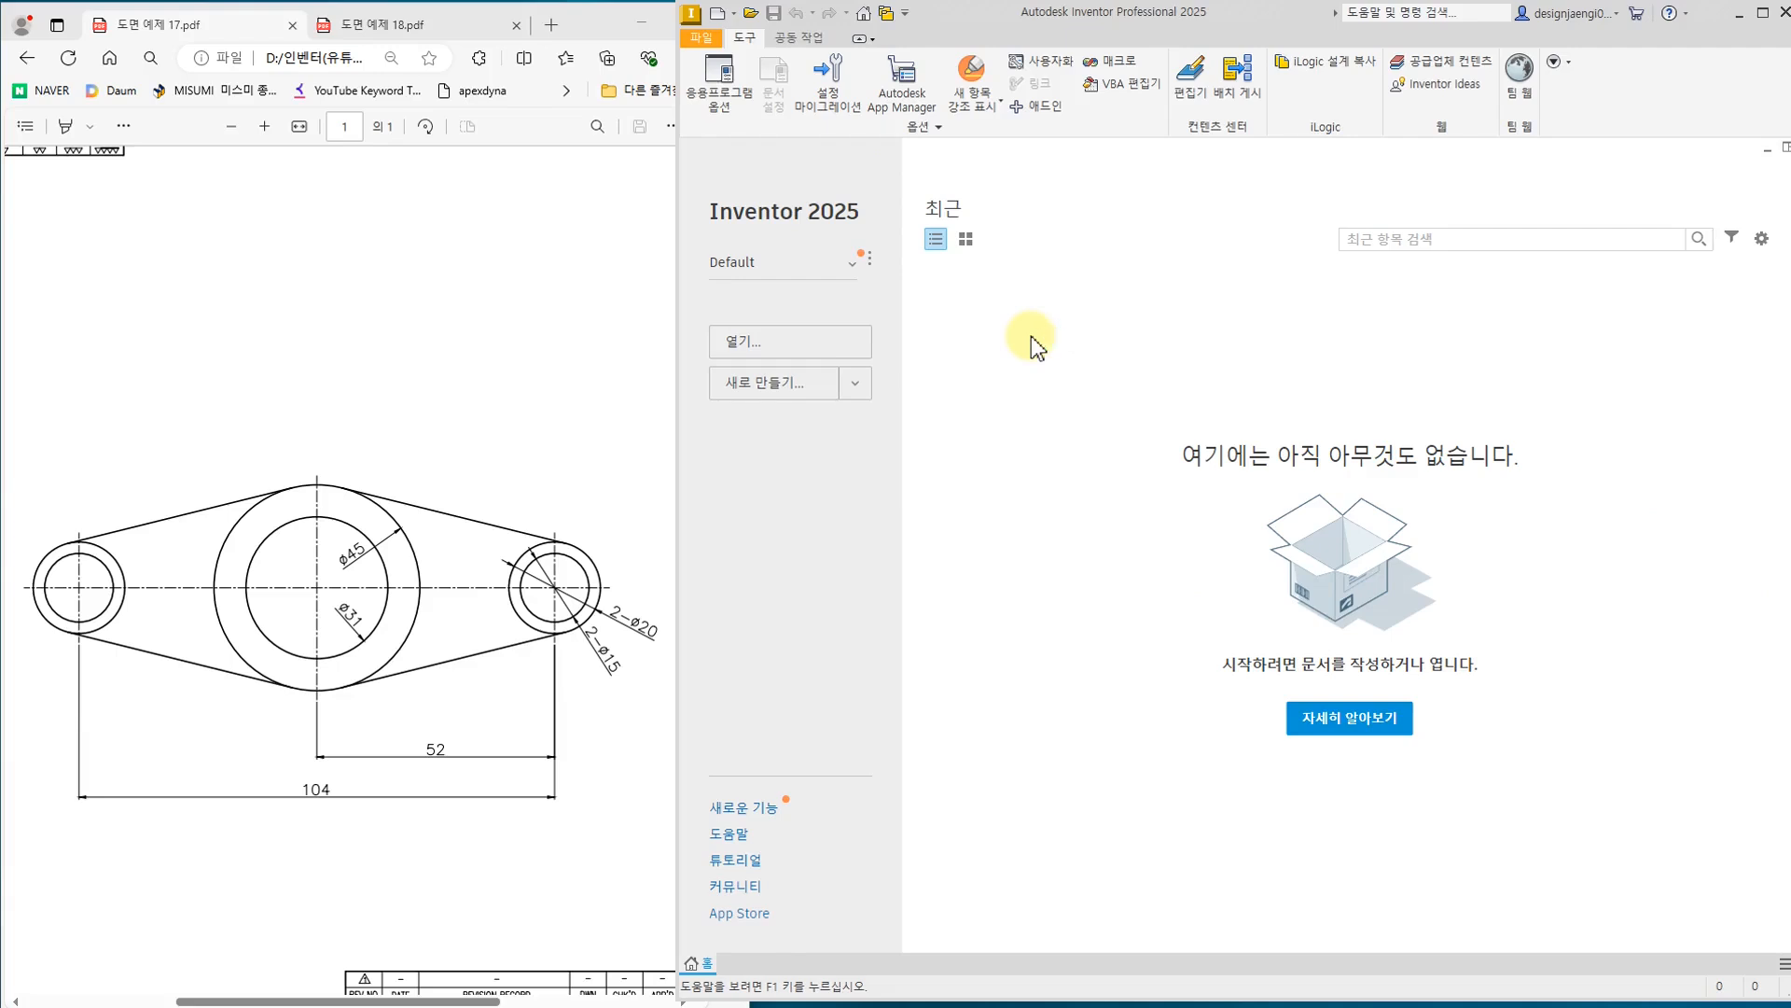
click(504, 373)
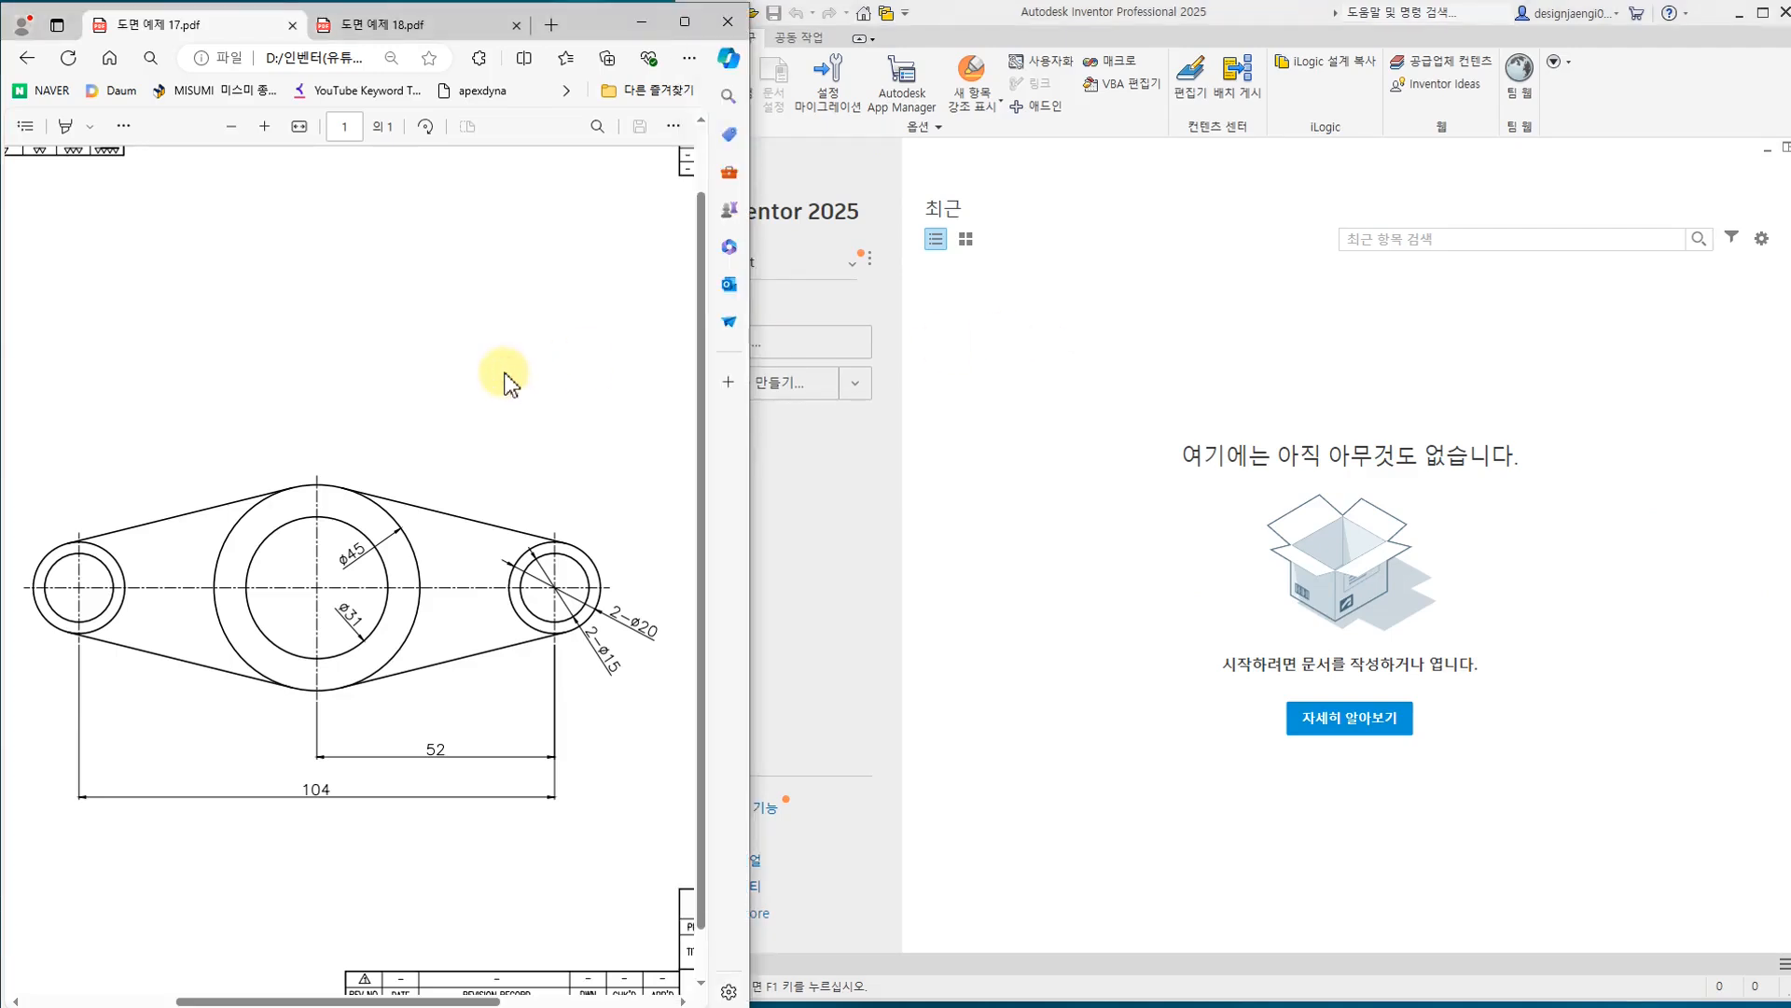
click(410, 26)
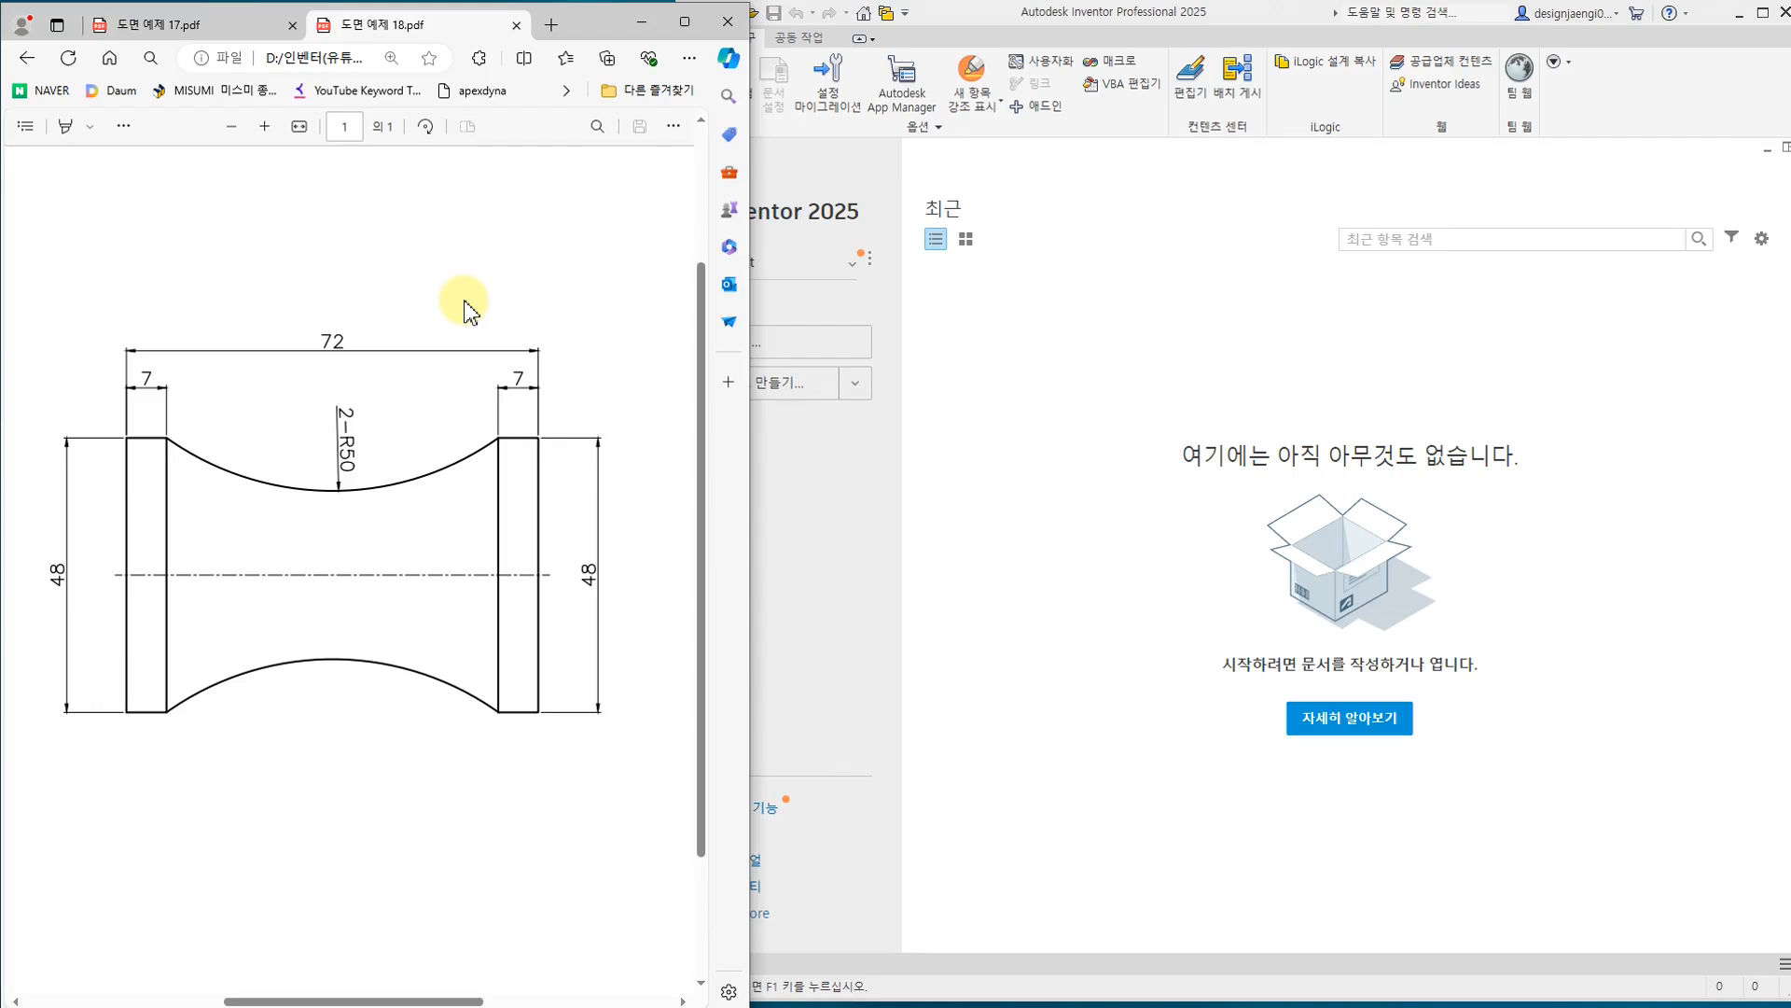
click(138, 28)
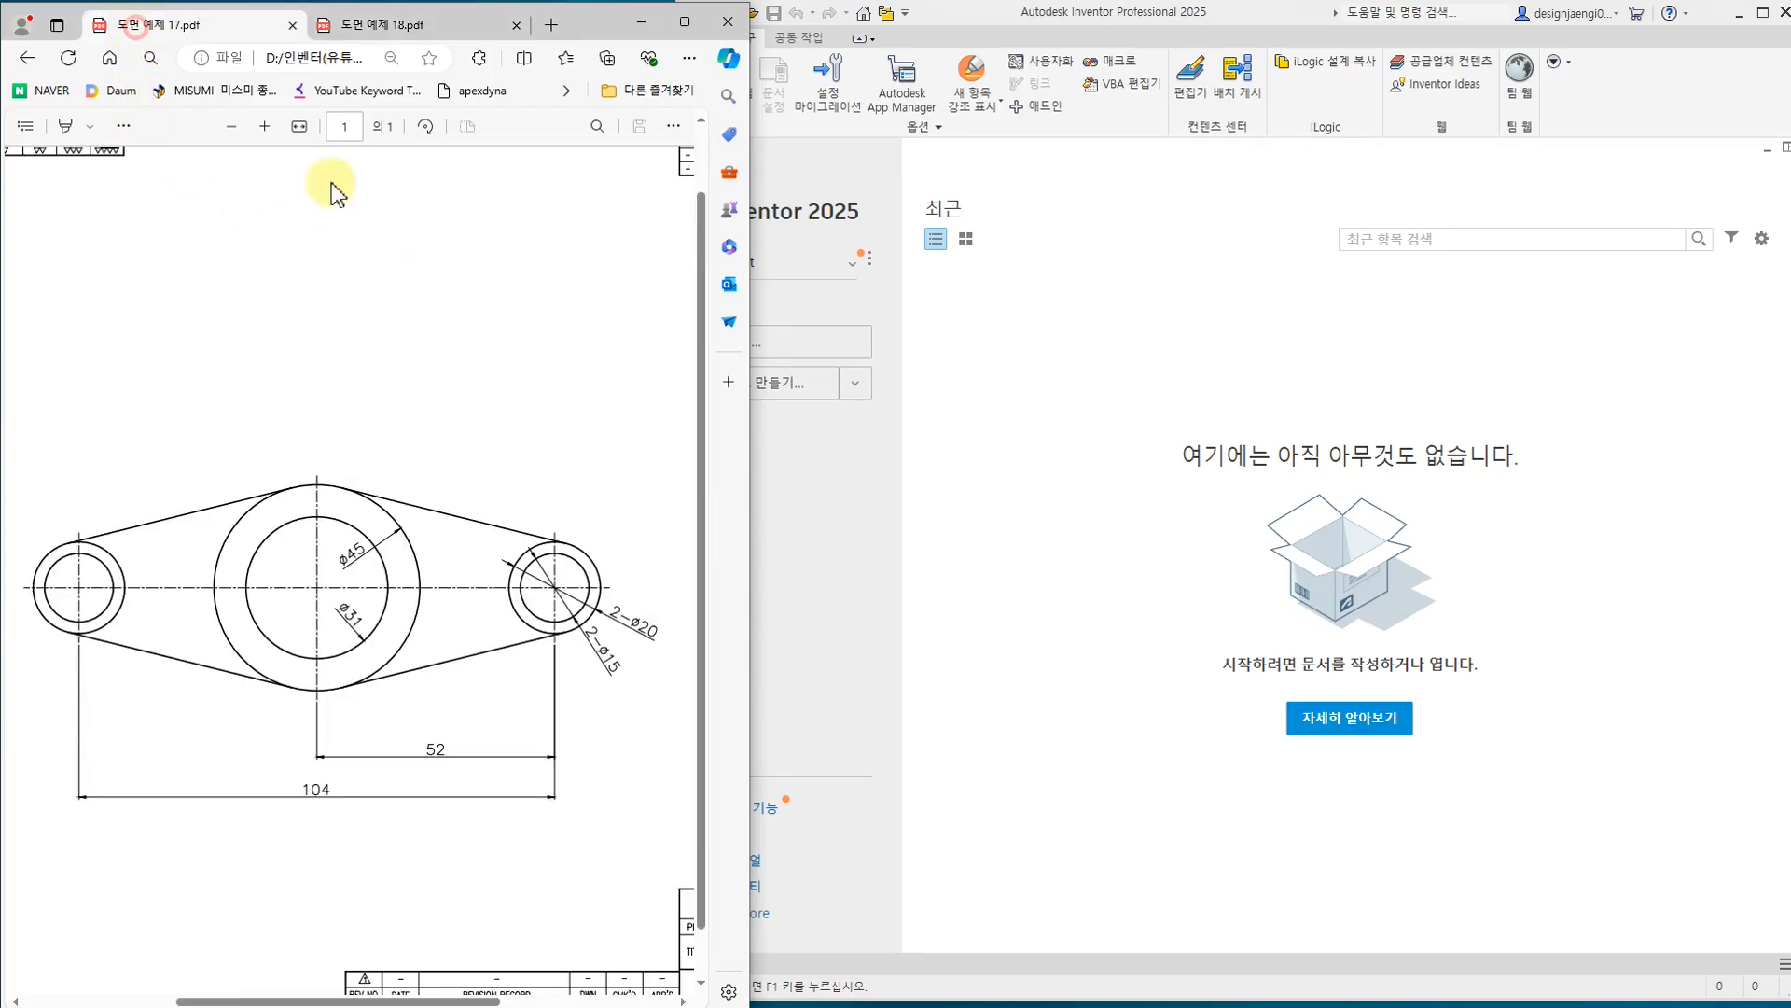
Step: Create a new part file from the 부품.ipt template
click(1210, 419)
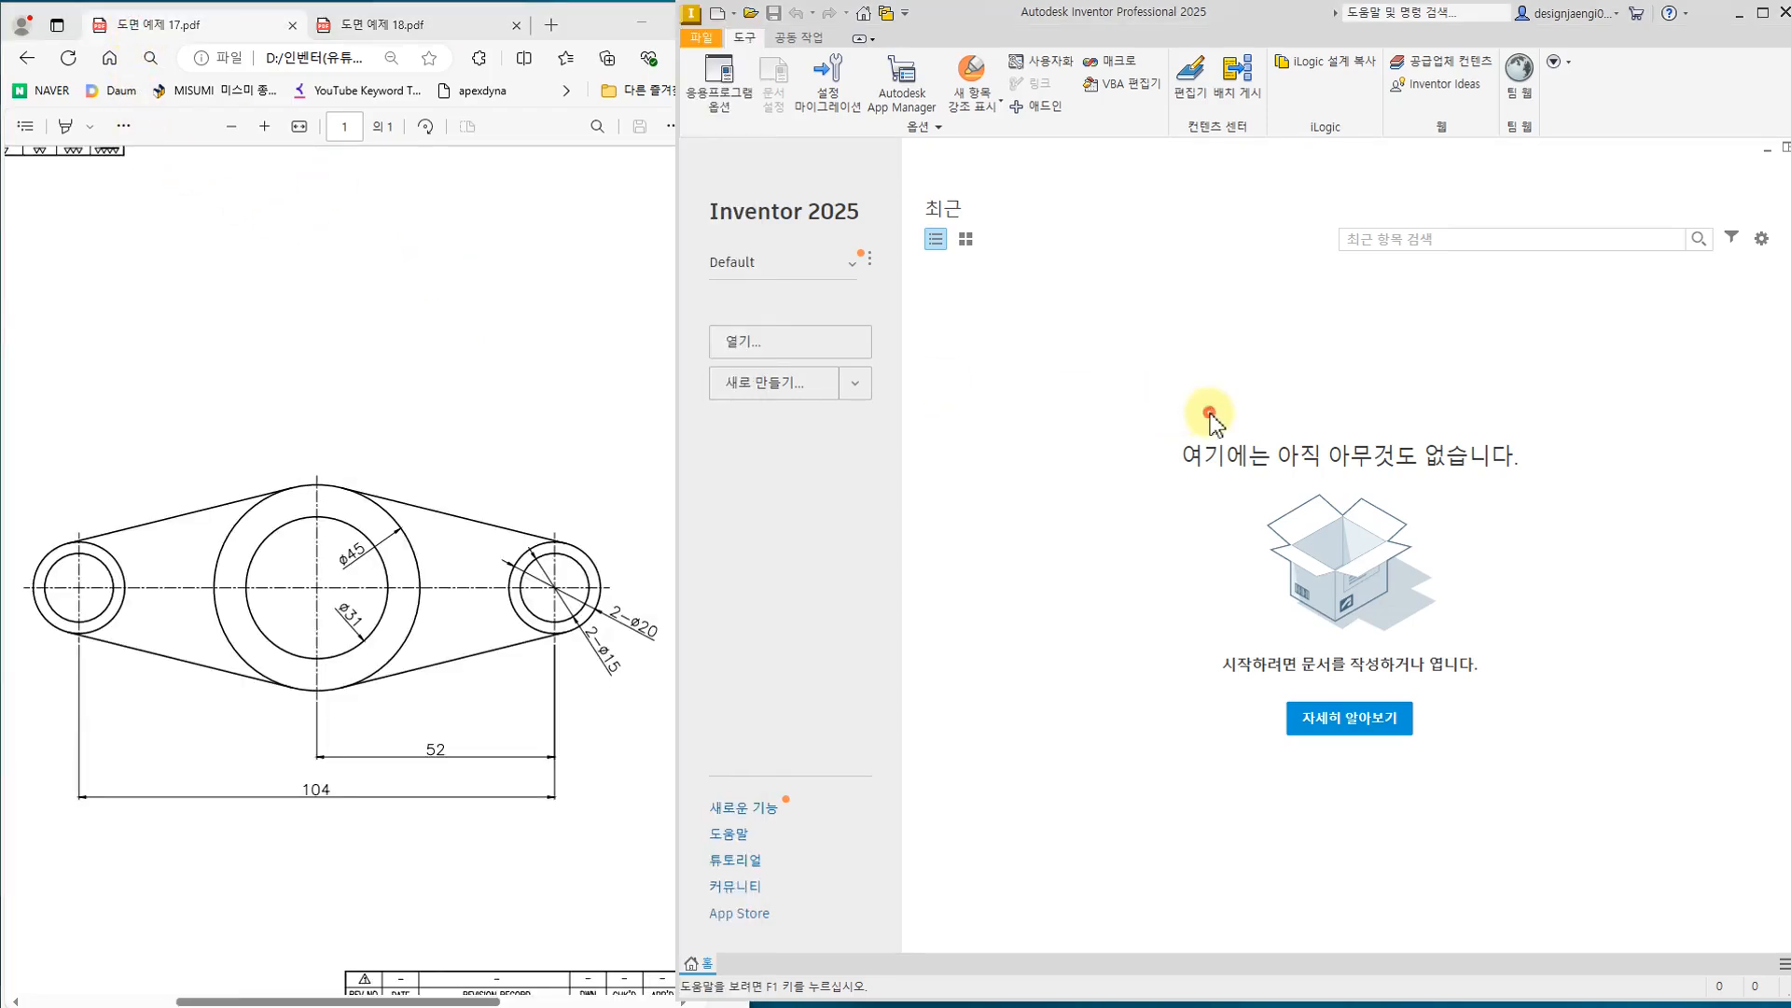
click(787, 383)
click(1197, 347)
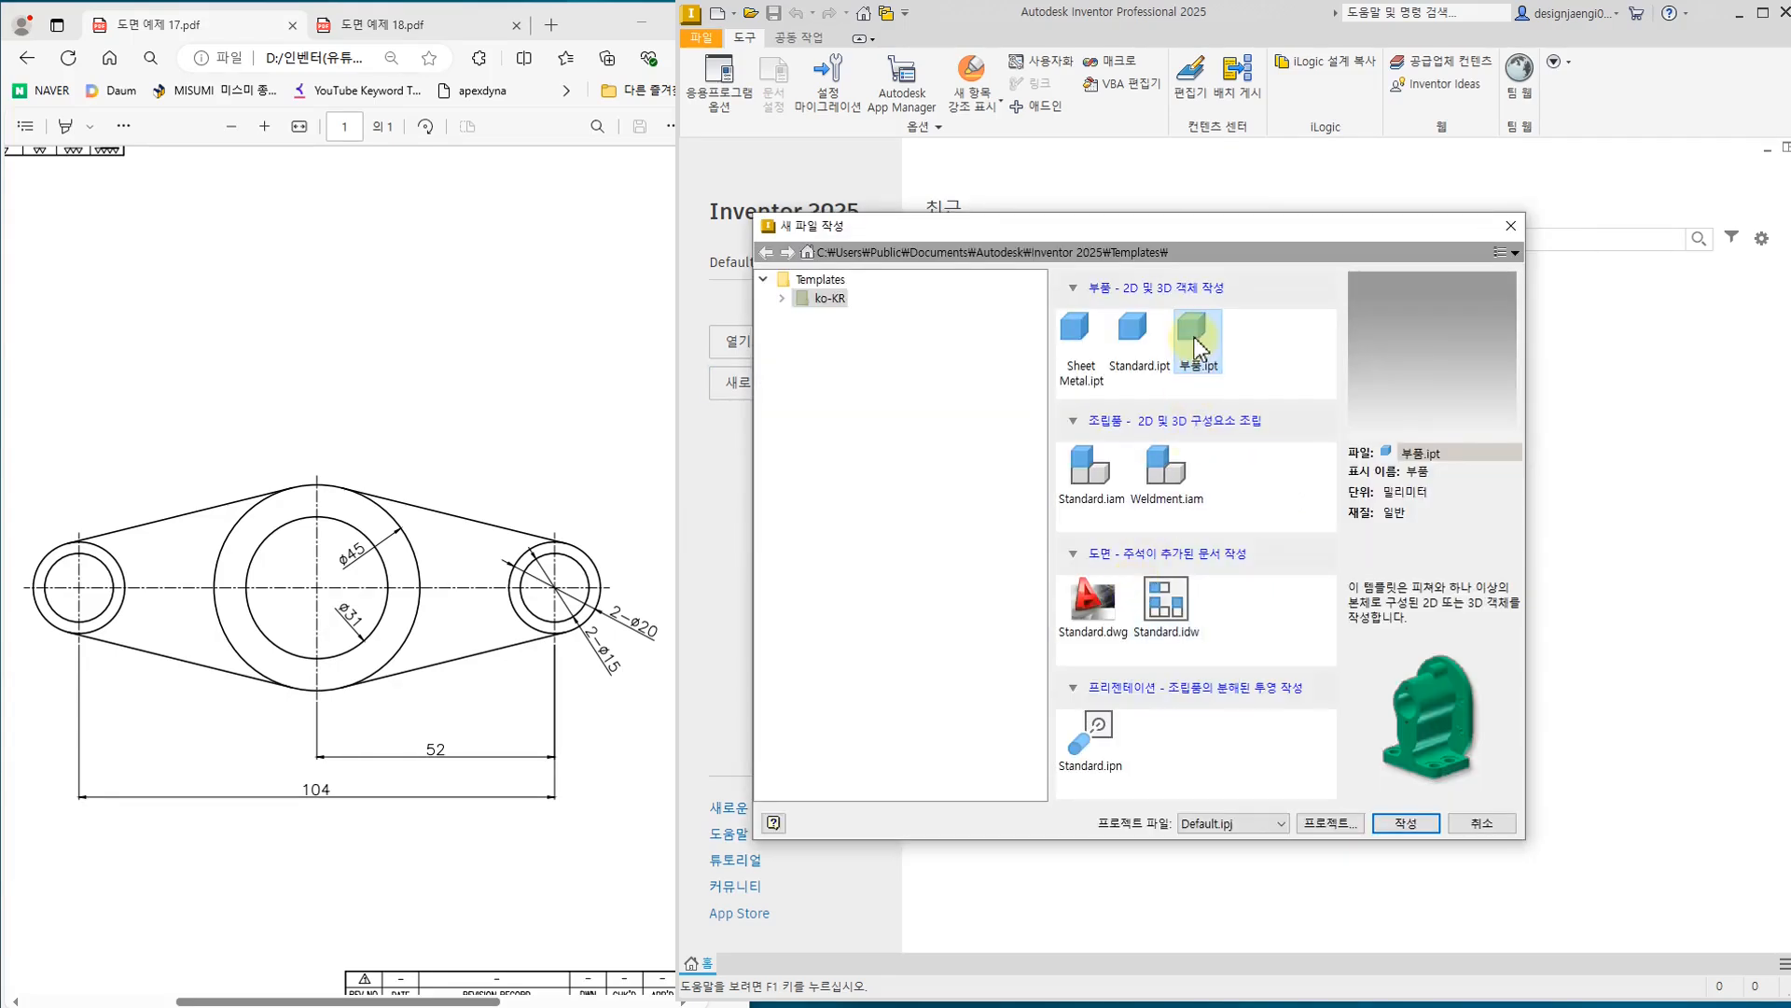
click(1409, 824)
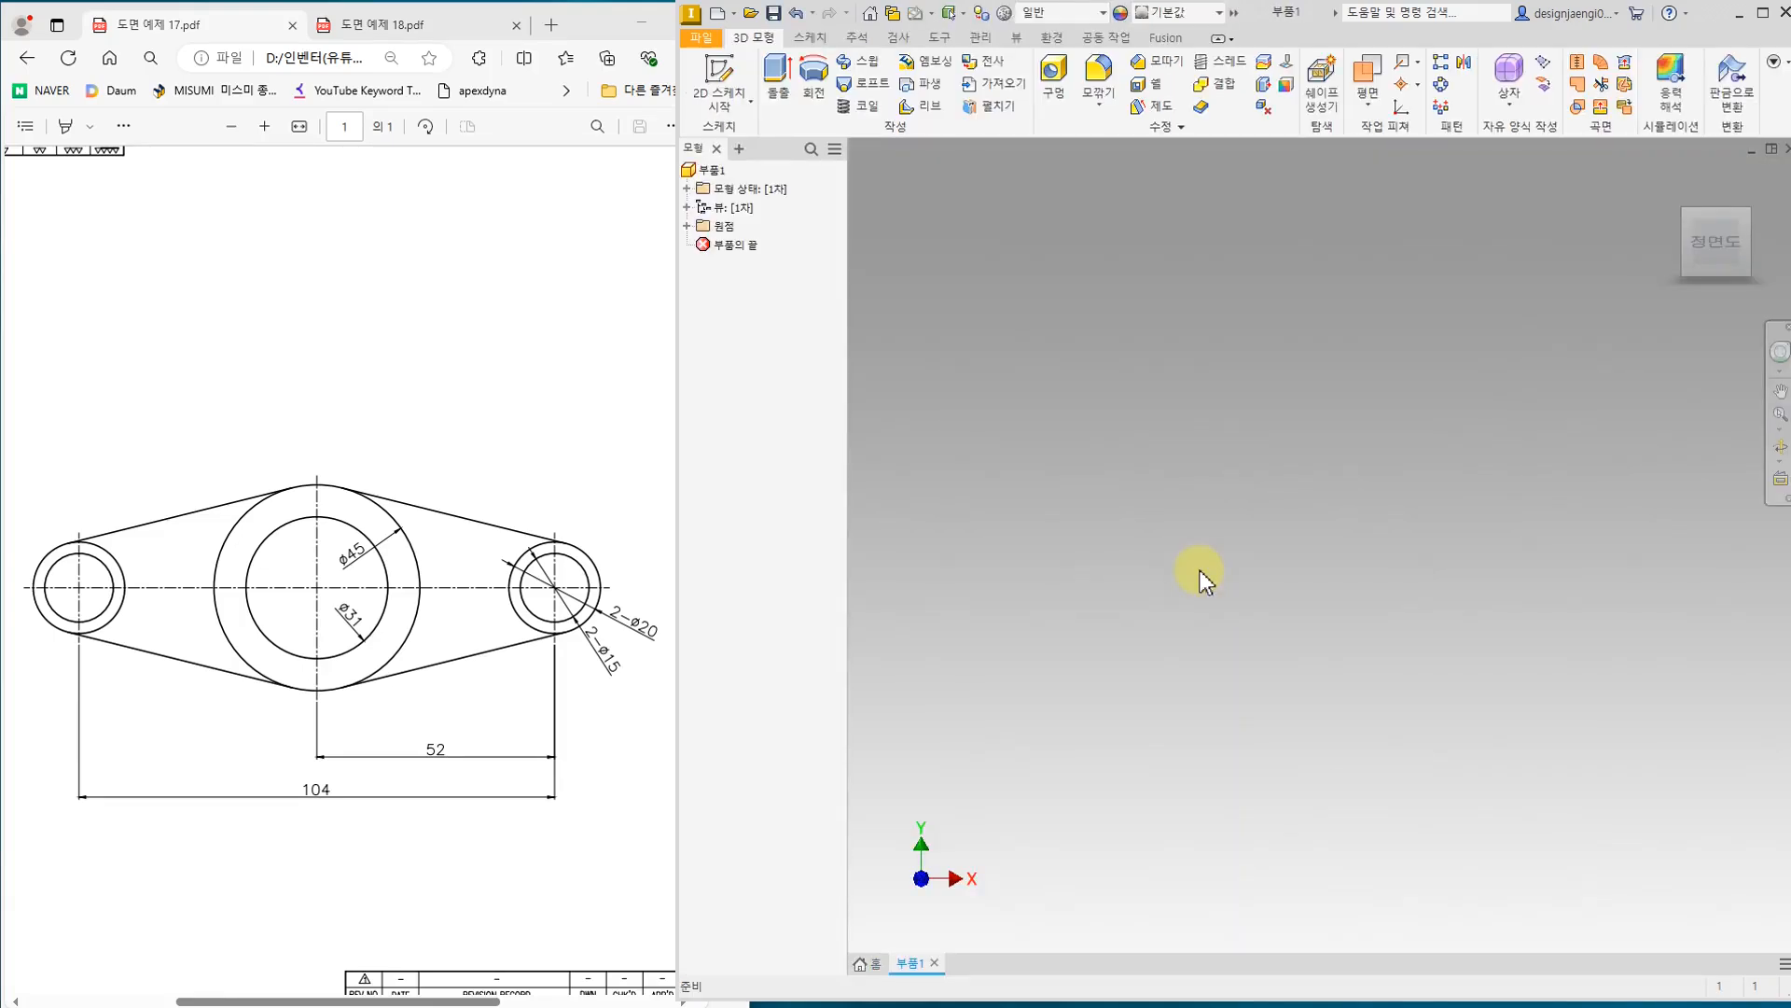
Step: Start a 2D sketch on the front XY plane
click(720, 88)
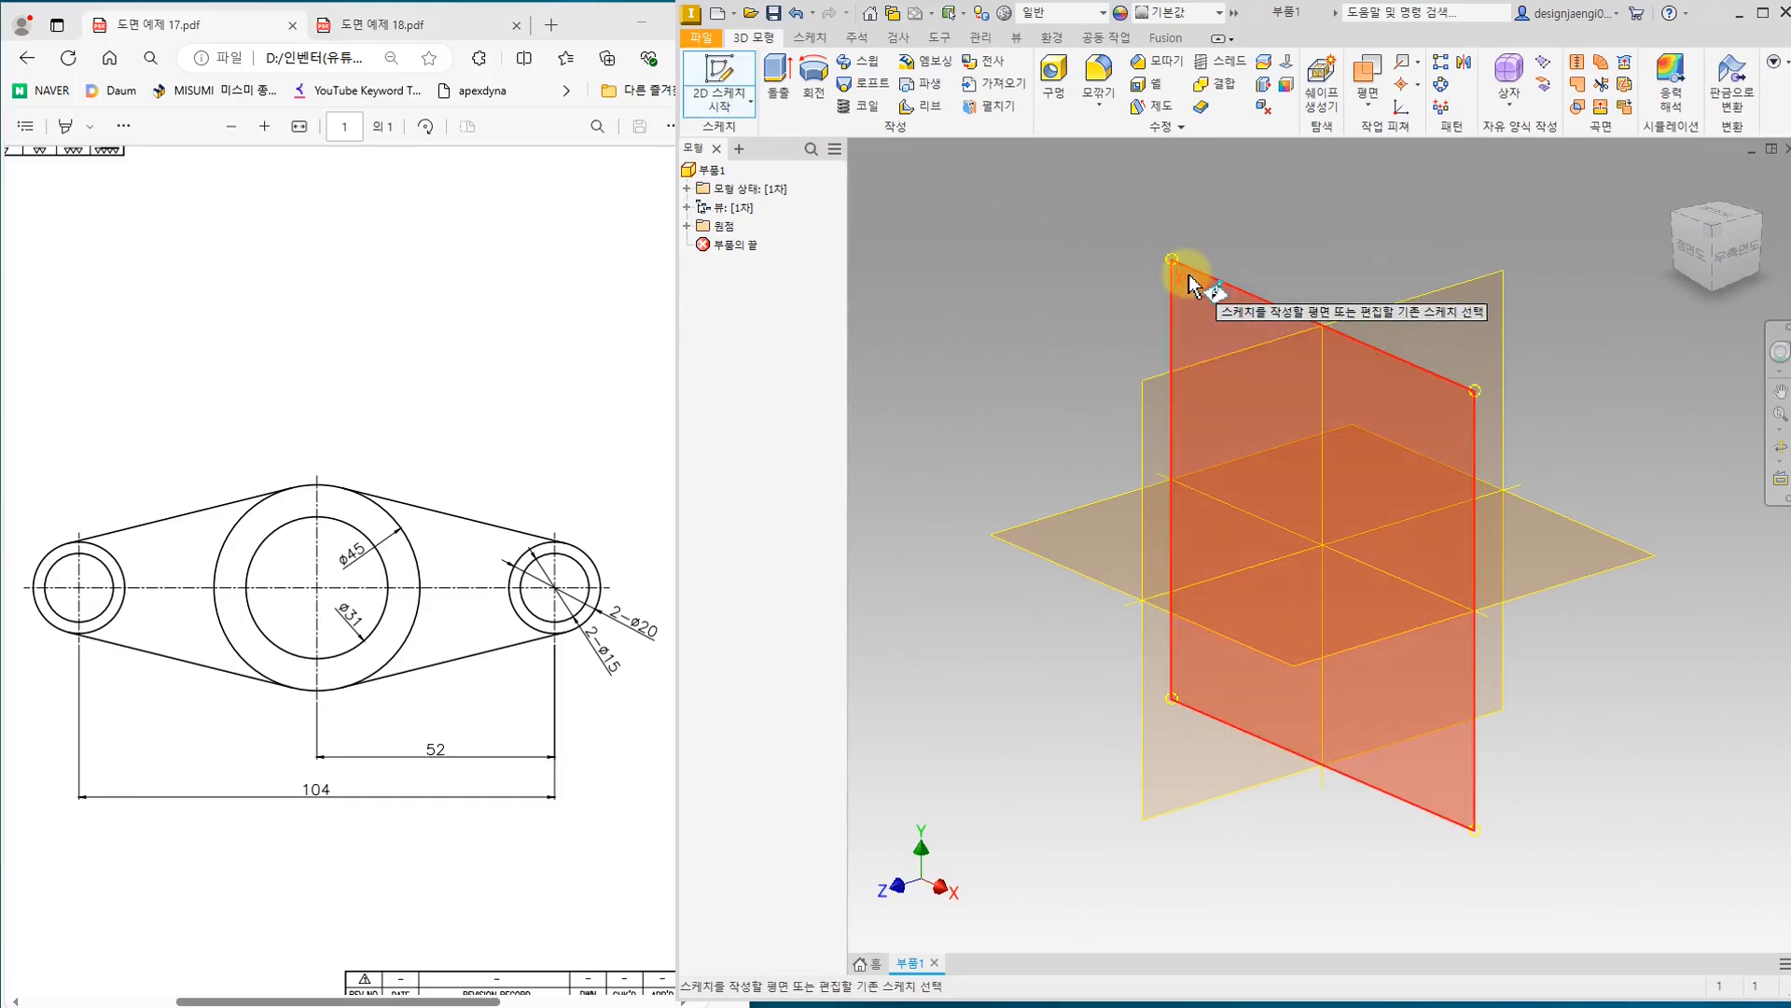
click(1182, 272)
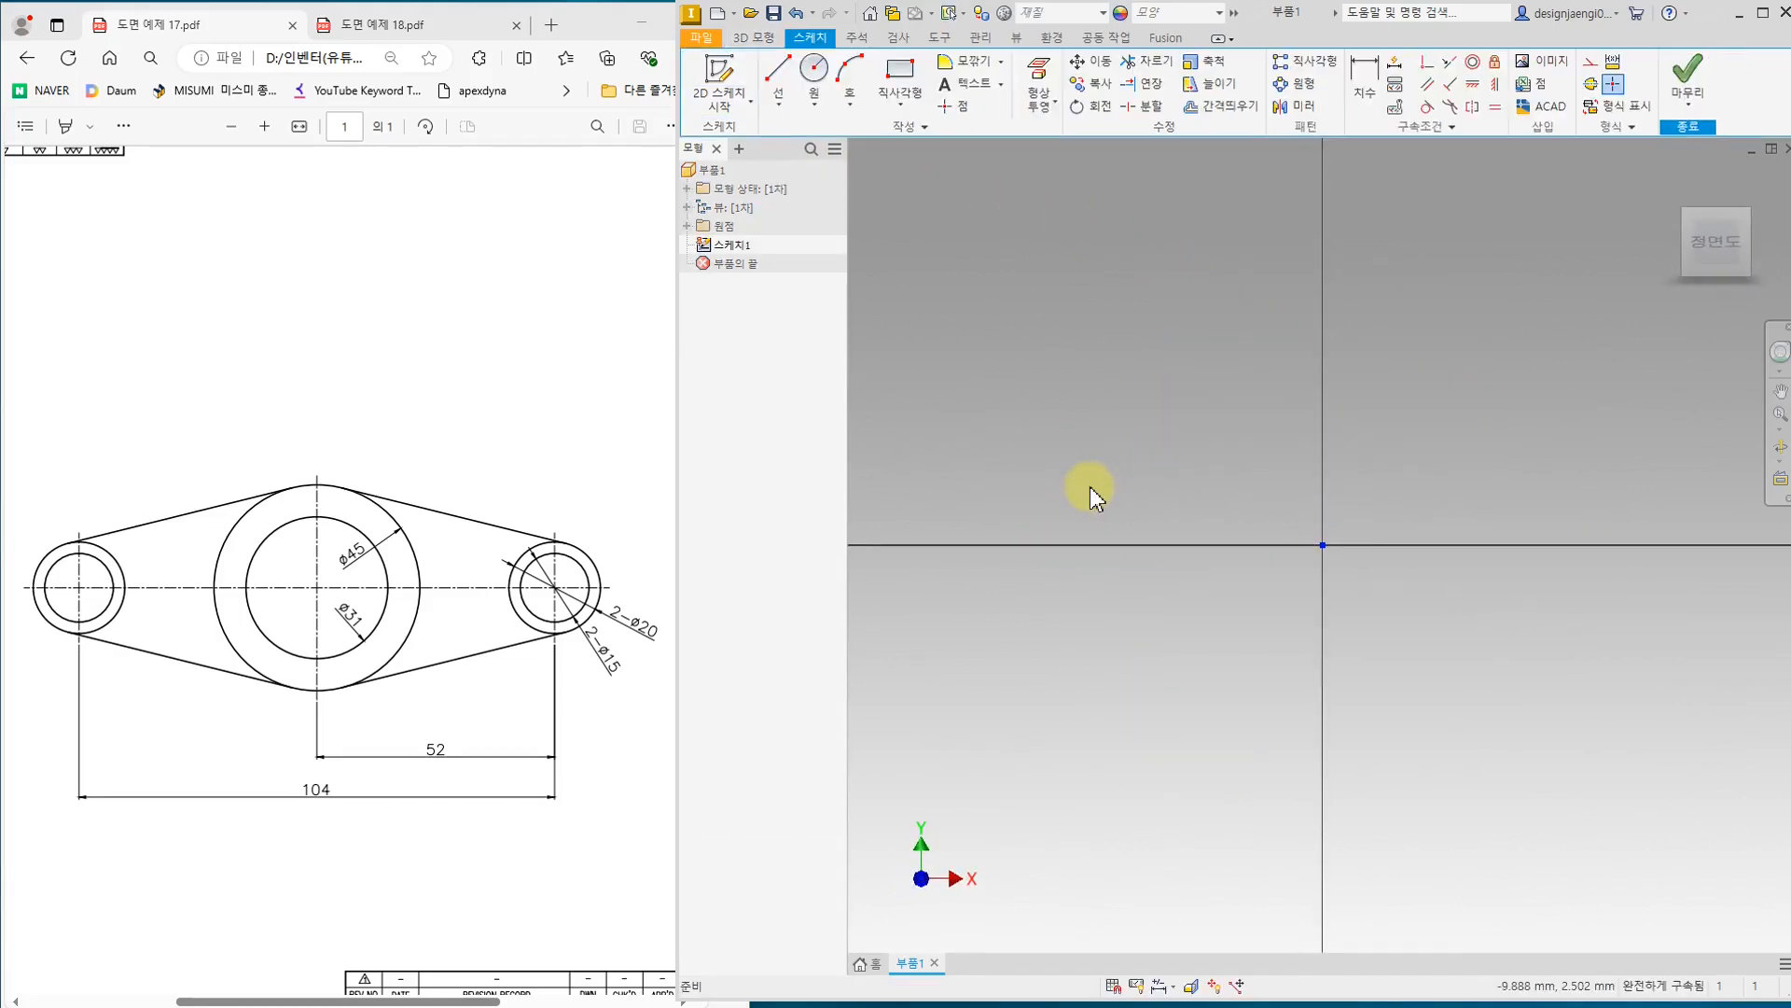
mouse_move(1192, 432)
middle_down()
mouse_move(1136, 548)
mouse_move(1226, 442)
middle_up()
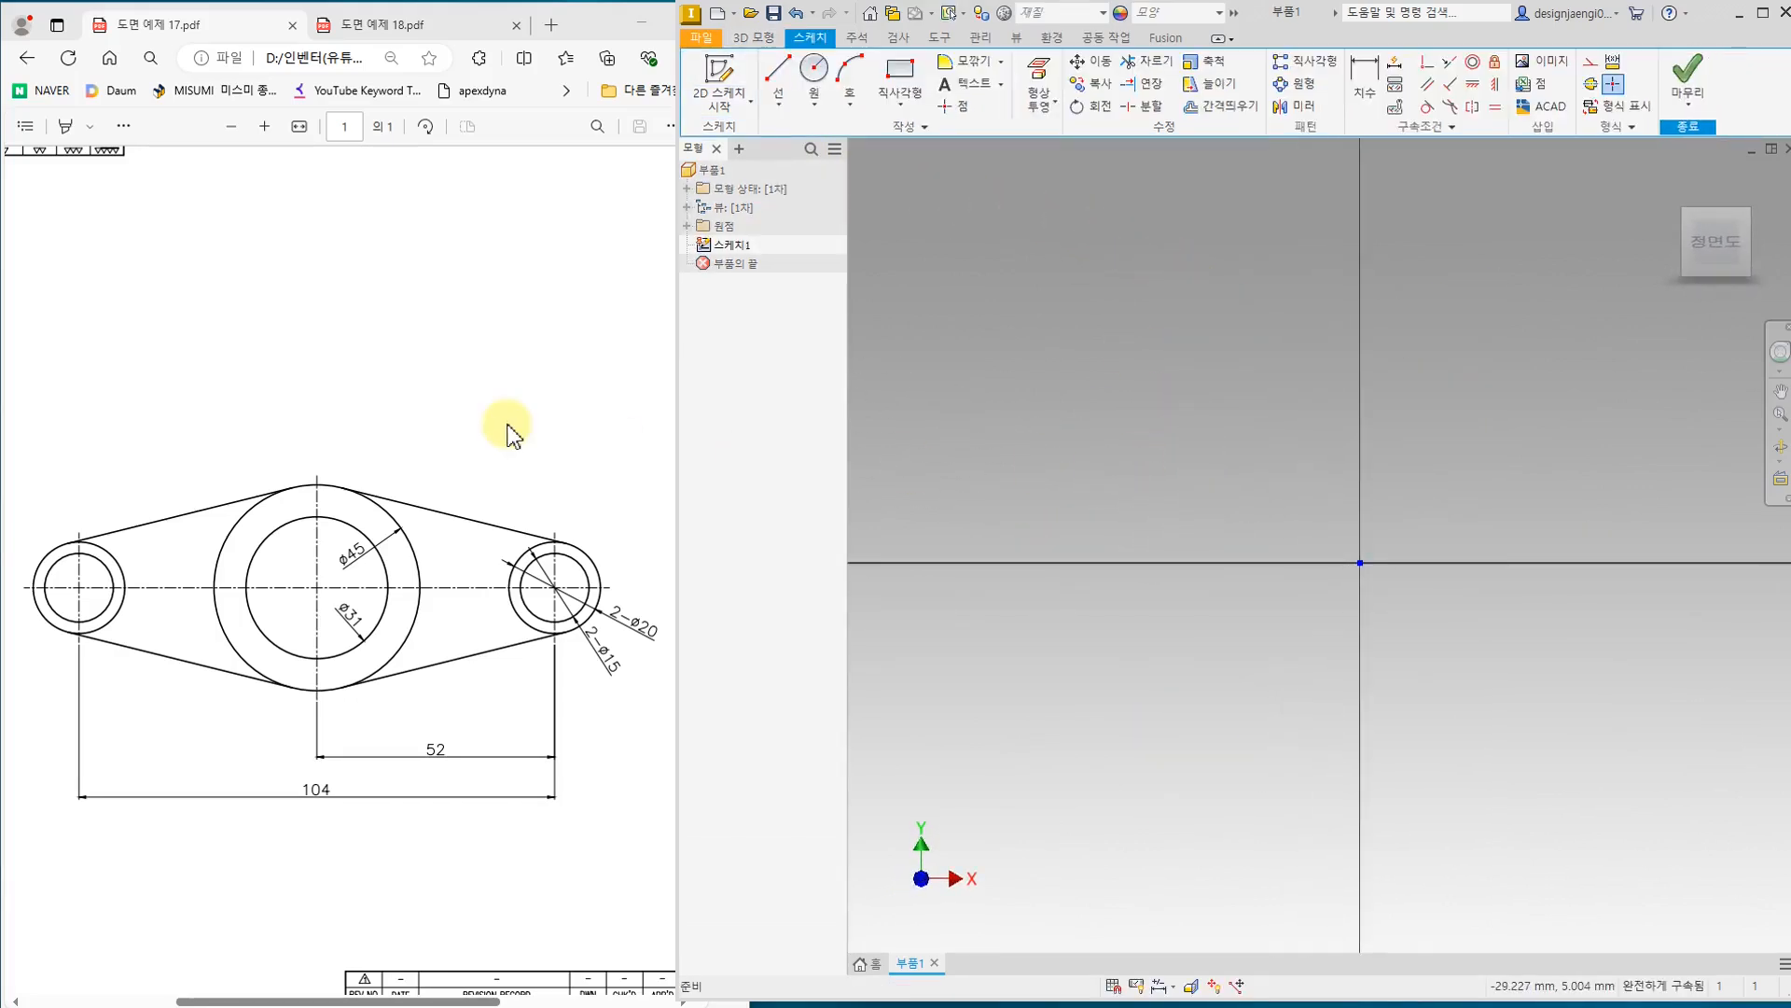
Step: Sketch two concentric circles centred on the origin, the outer one about 15 mm in diameter
click(619, 448)
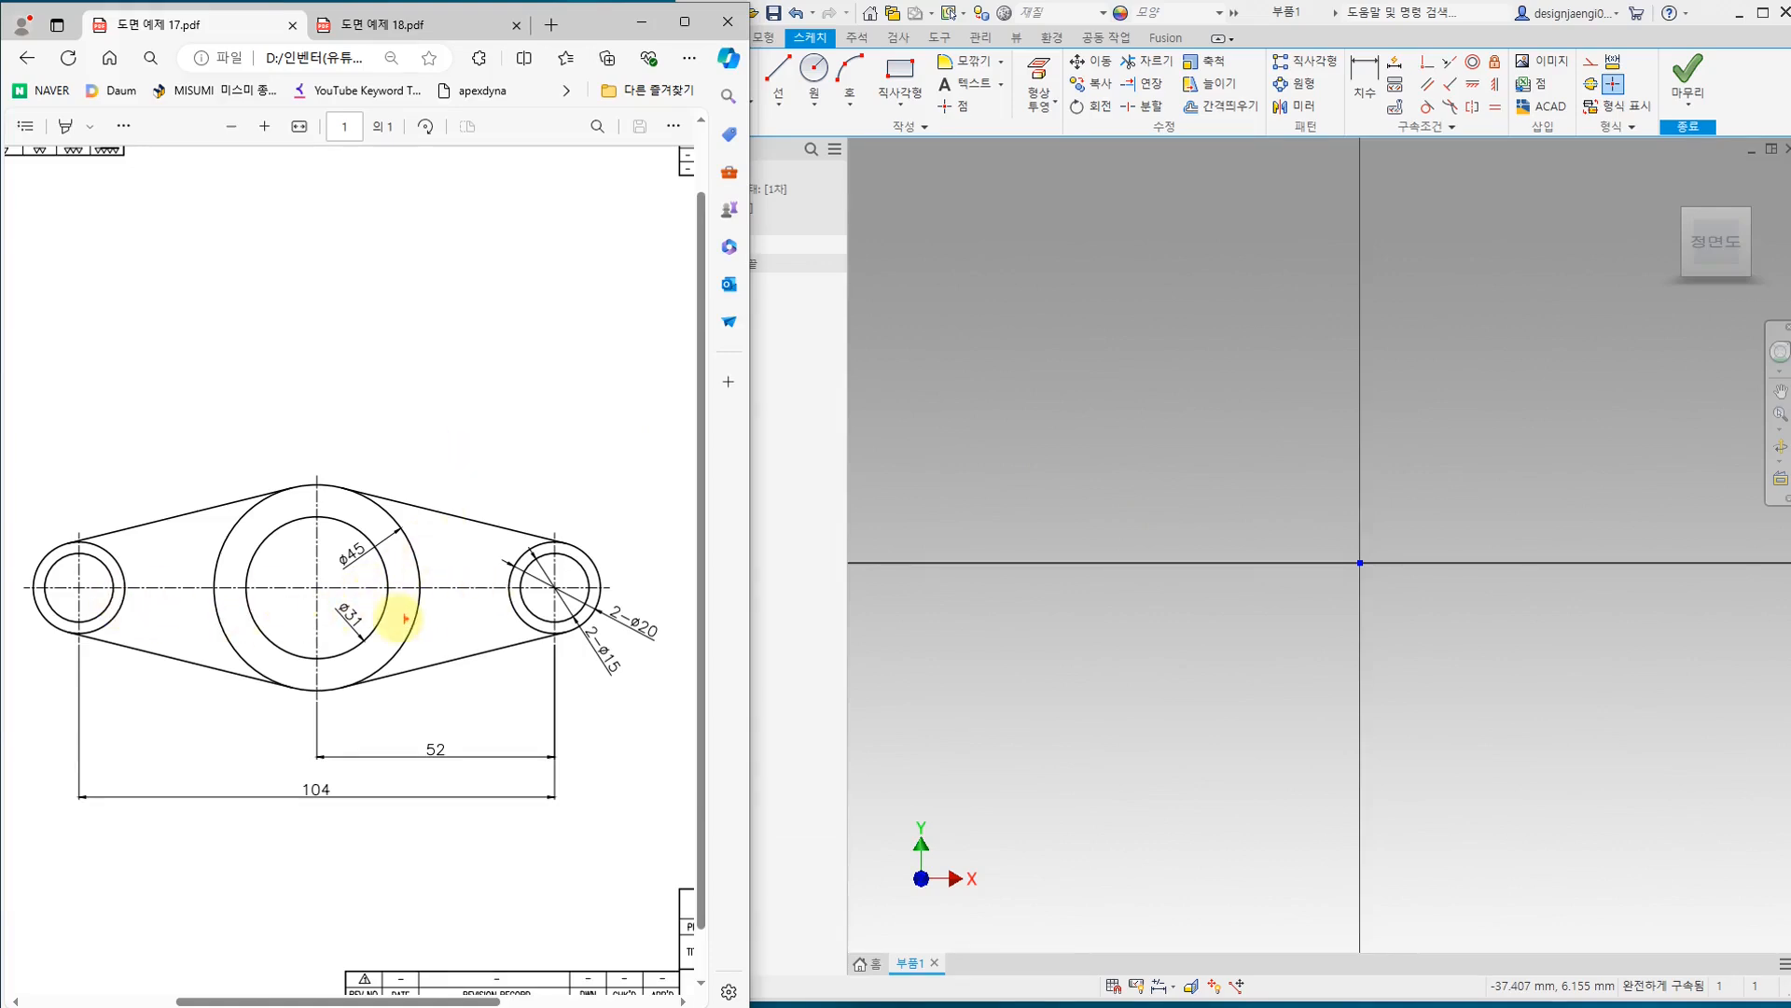
mouse_move(320, 607)
mouse_down()
mouse_move(335, 560)
mouse_move(348, 611)
mouse_up()
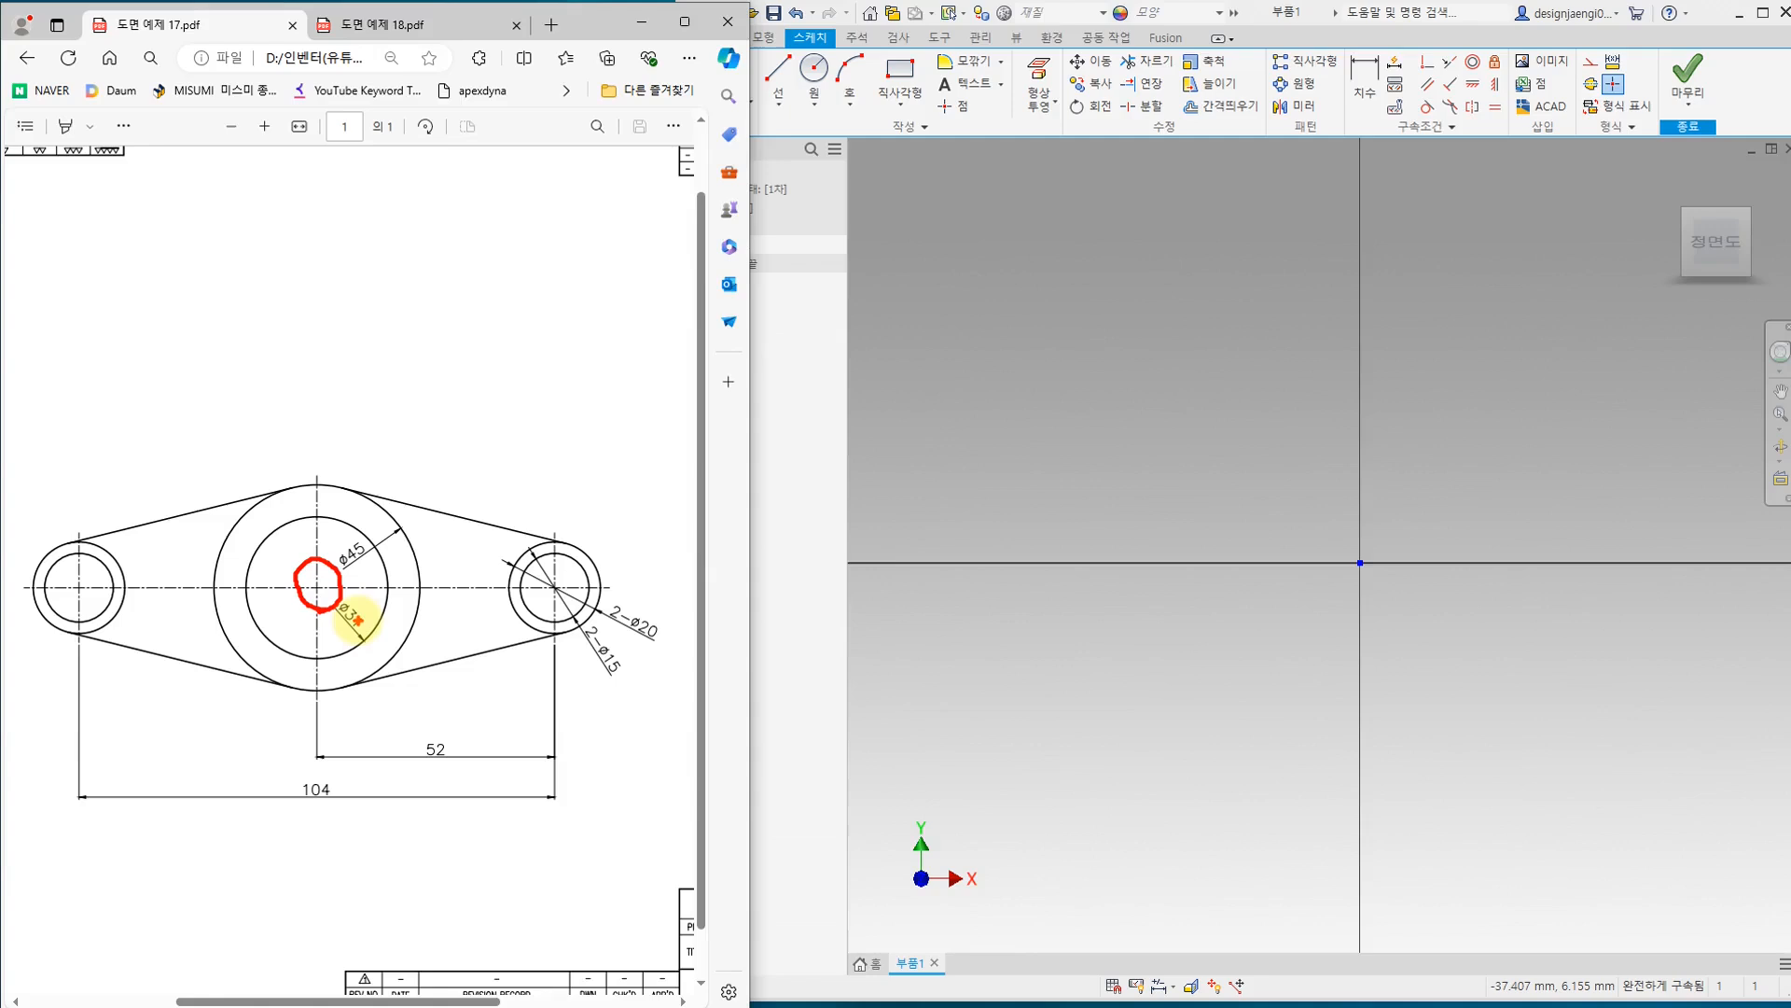
mouse_move(1332, 525)
mouse_down()
mouse_move(1380, 552)
mouse_move(1416, 519)
mouse_up()
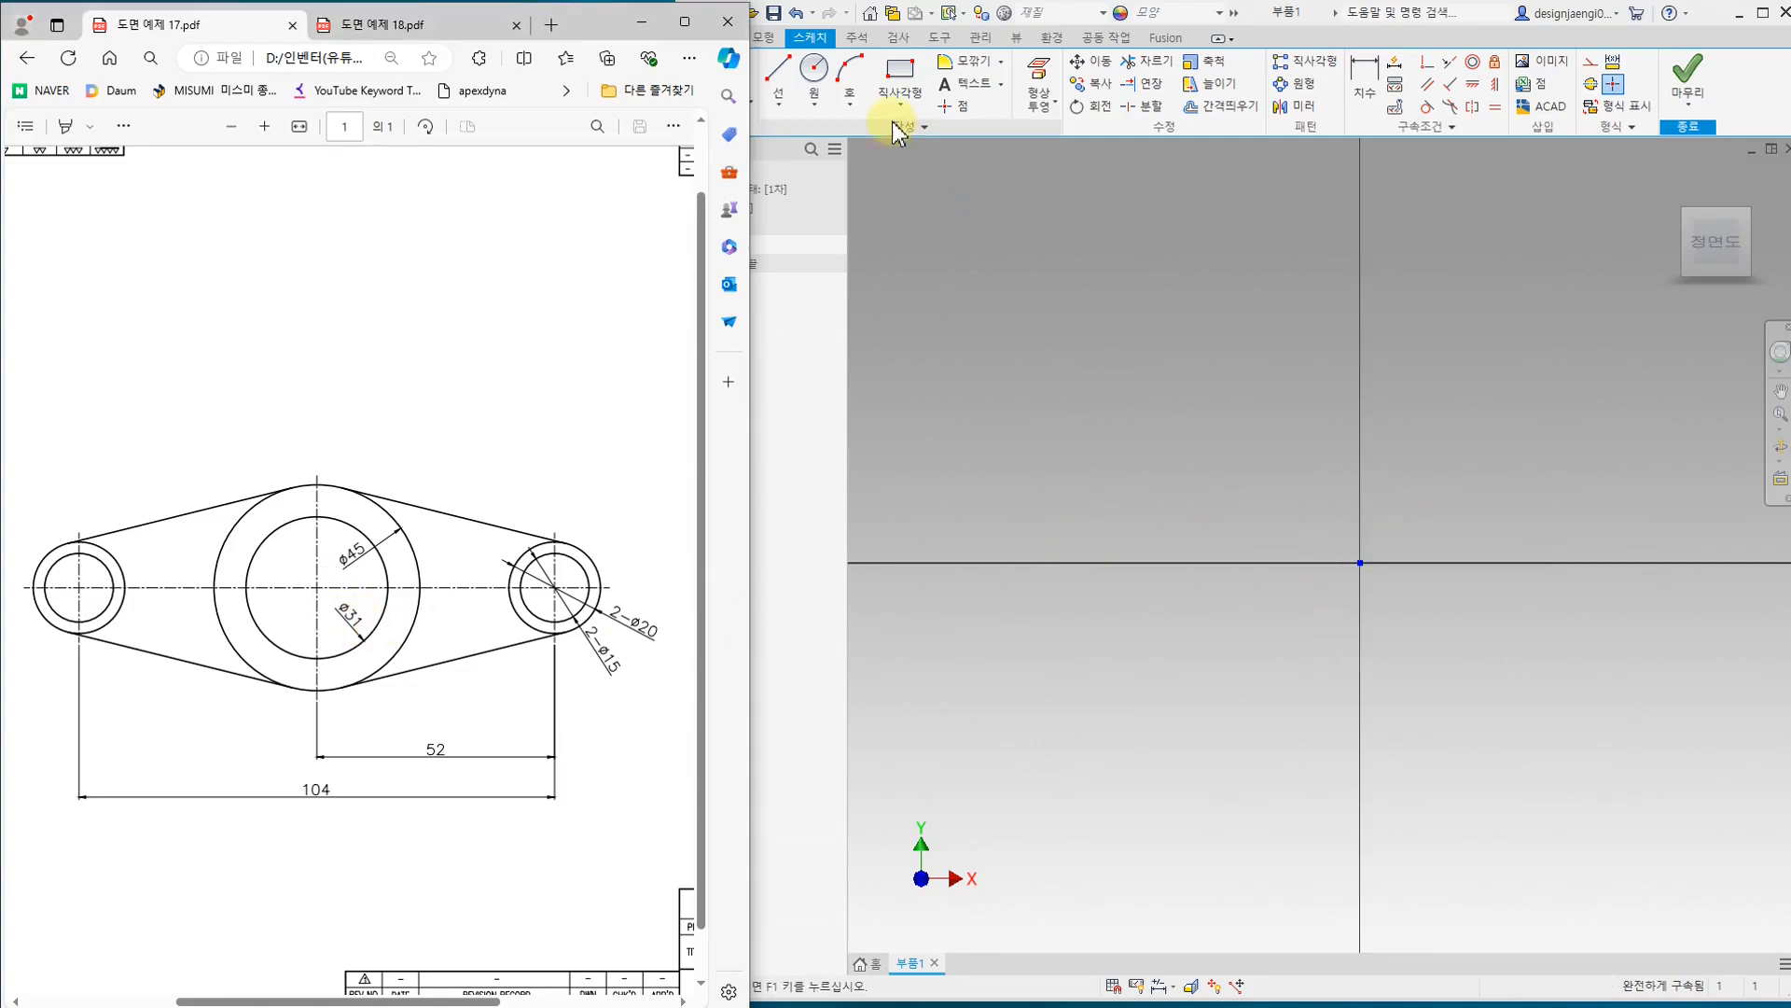
click(814, 70)
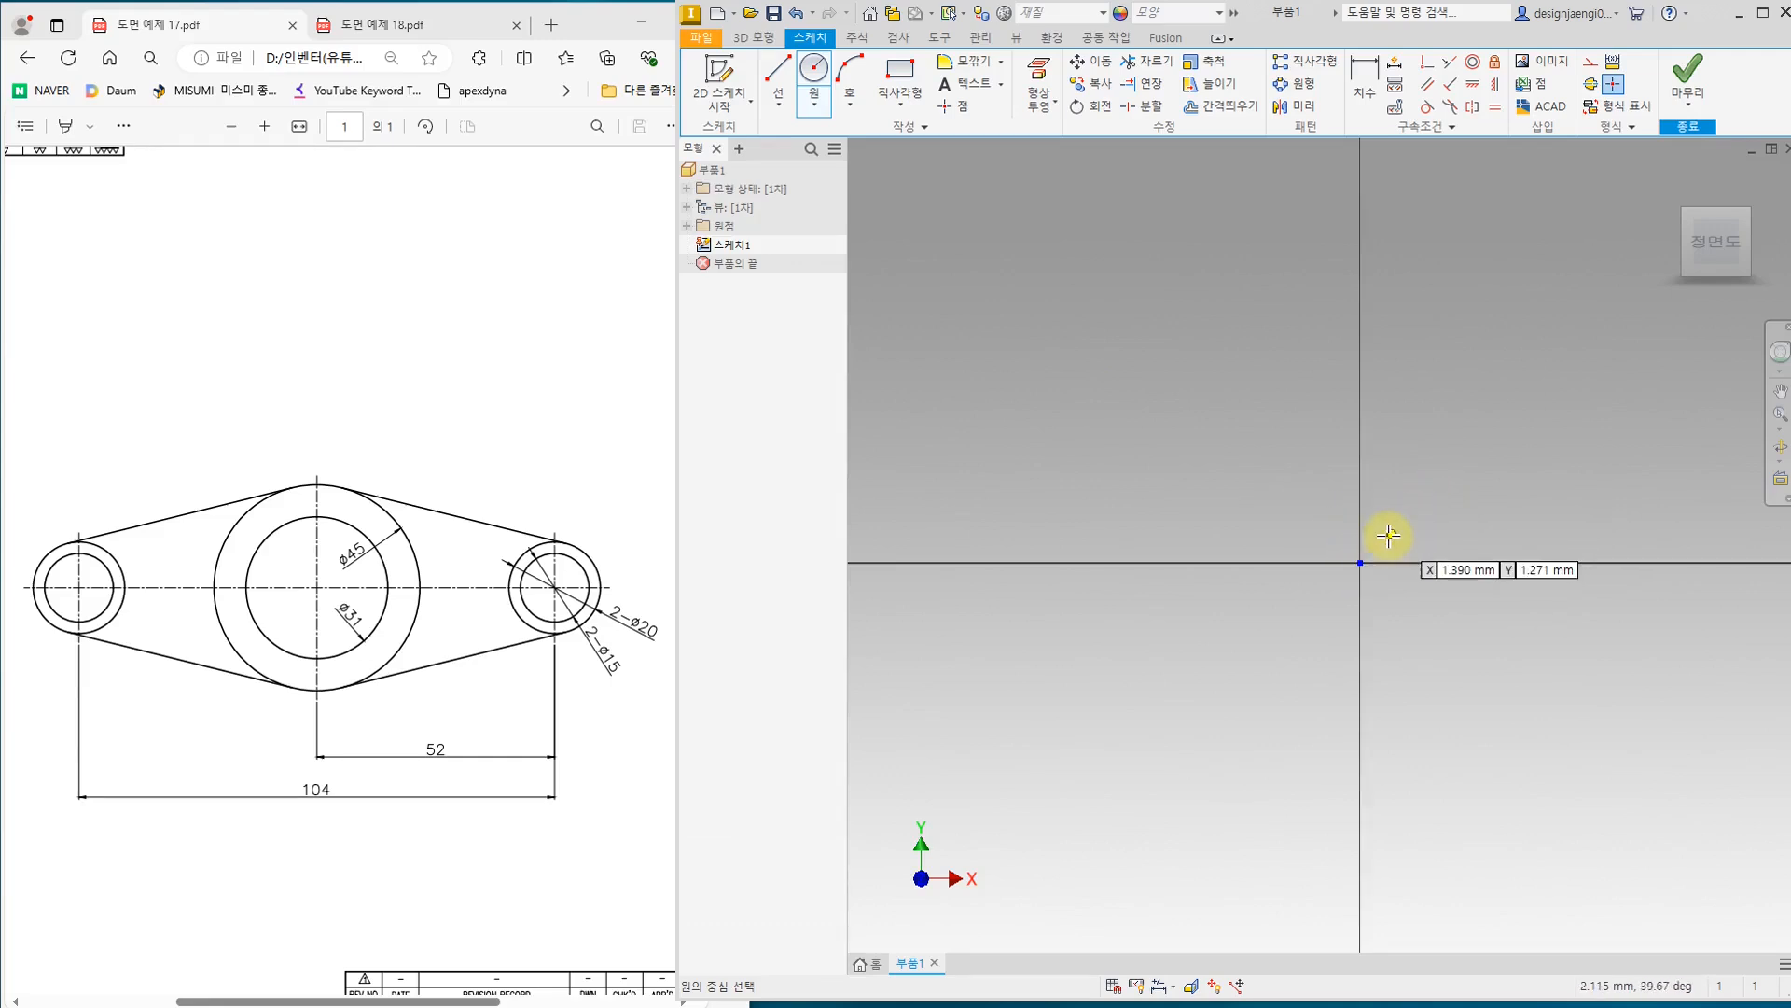
click(1358, 561)
click(1456, 649)
click(1359, 562)
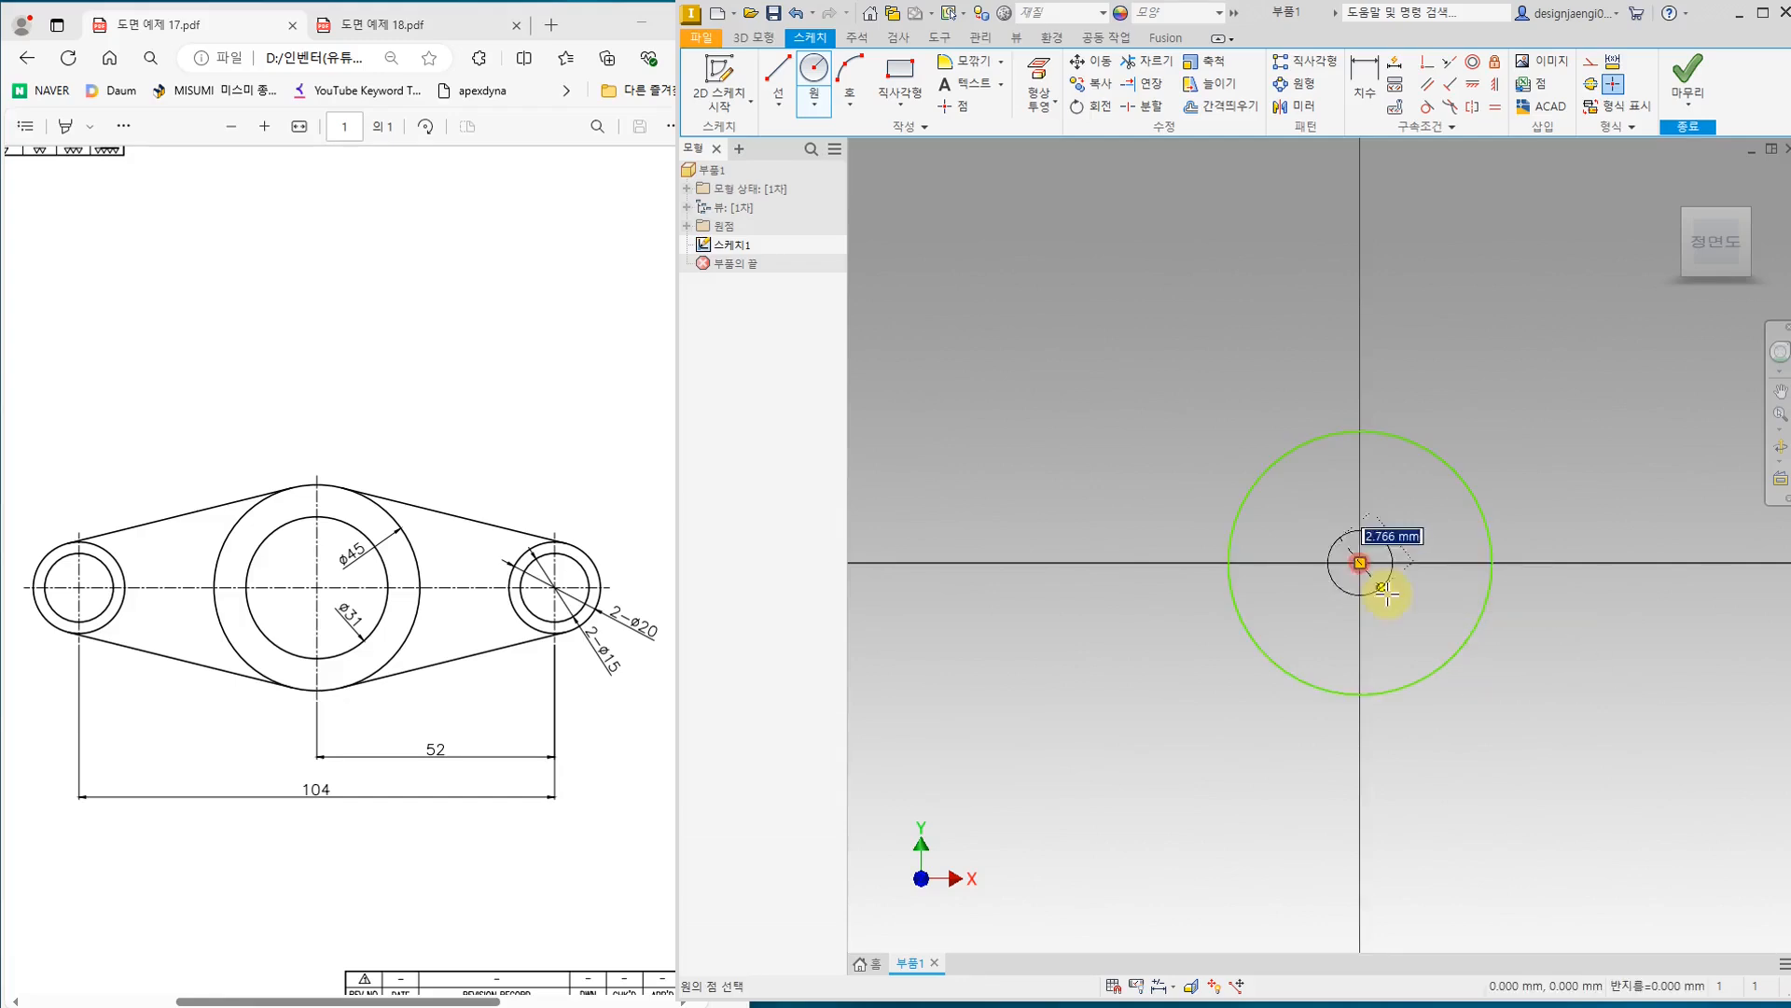
click(1498, 681)
key(Escape)
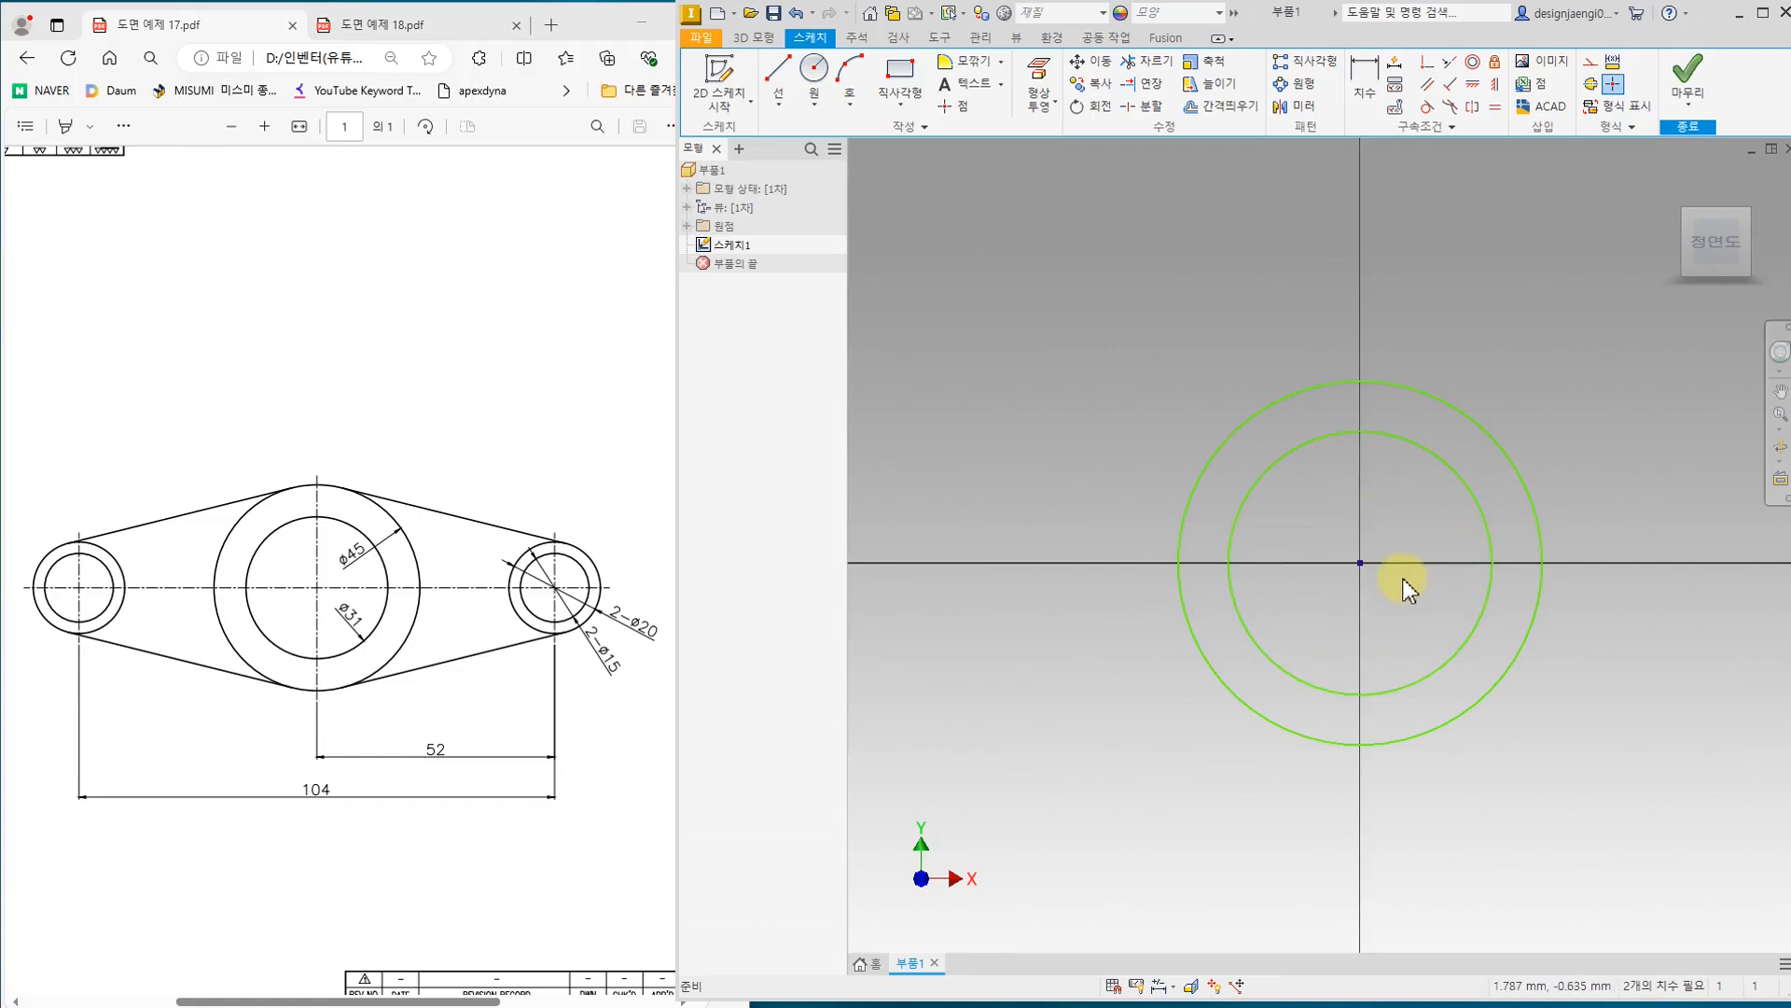
Step: Dimension the outer central circle's diameter as 45 mm, following the reference drawing
click(1364, 79)
click(1441, 400)
scroll(1343, 458, down, 4)
scroll(1341, 454, down, 3)
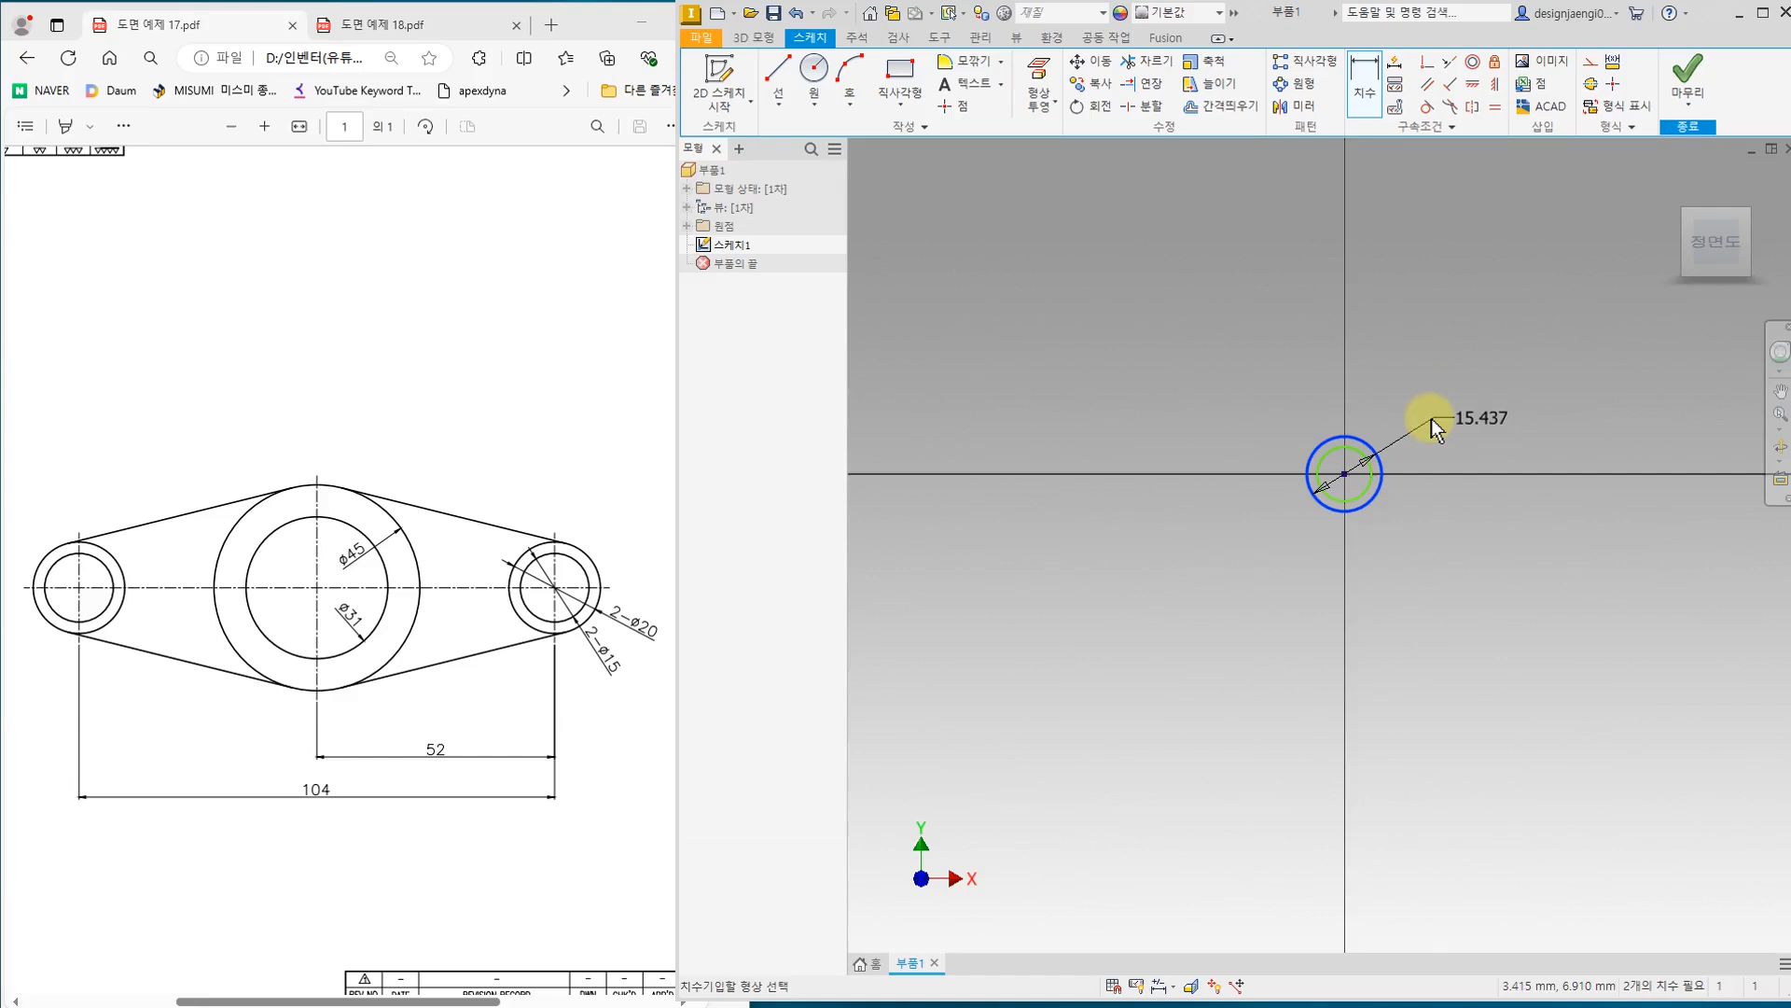
scroll(1402, 422, up, 4)
click(1401, 422)
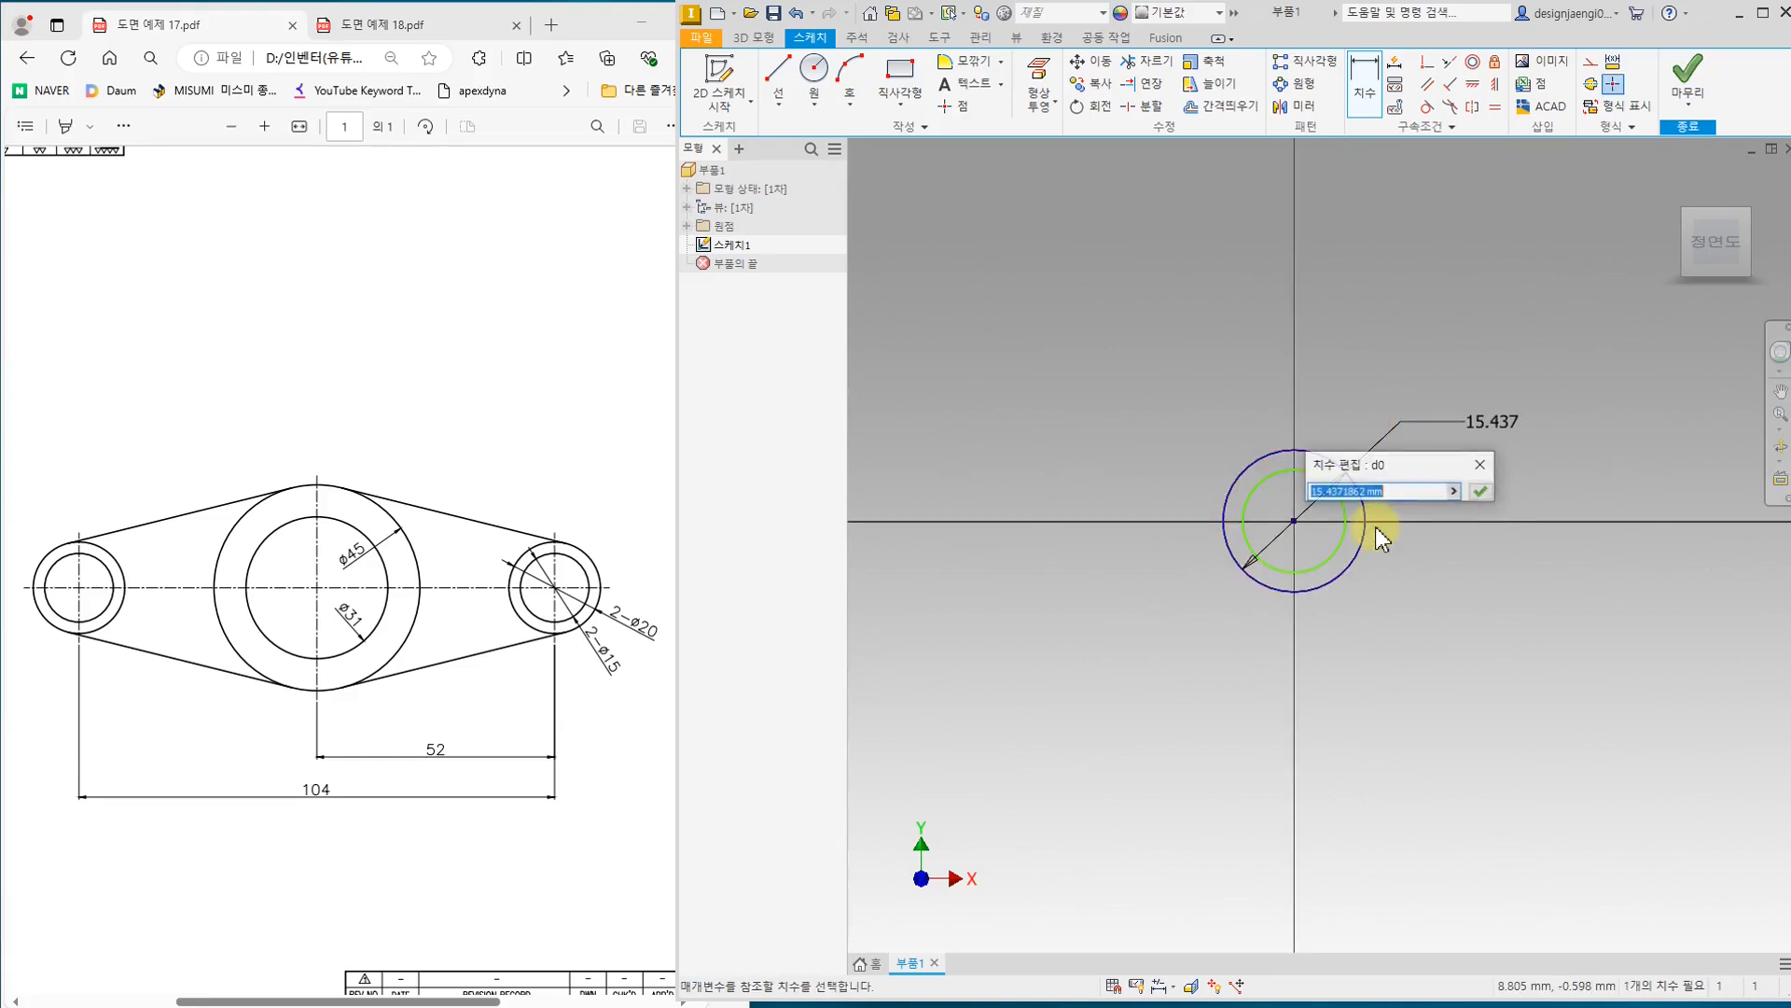
click(376, 583)
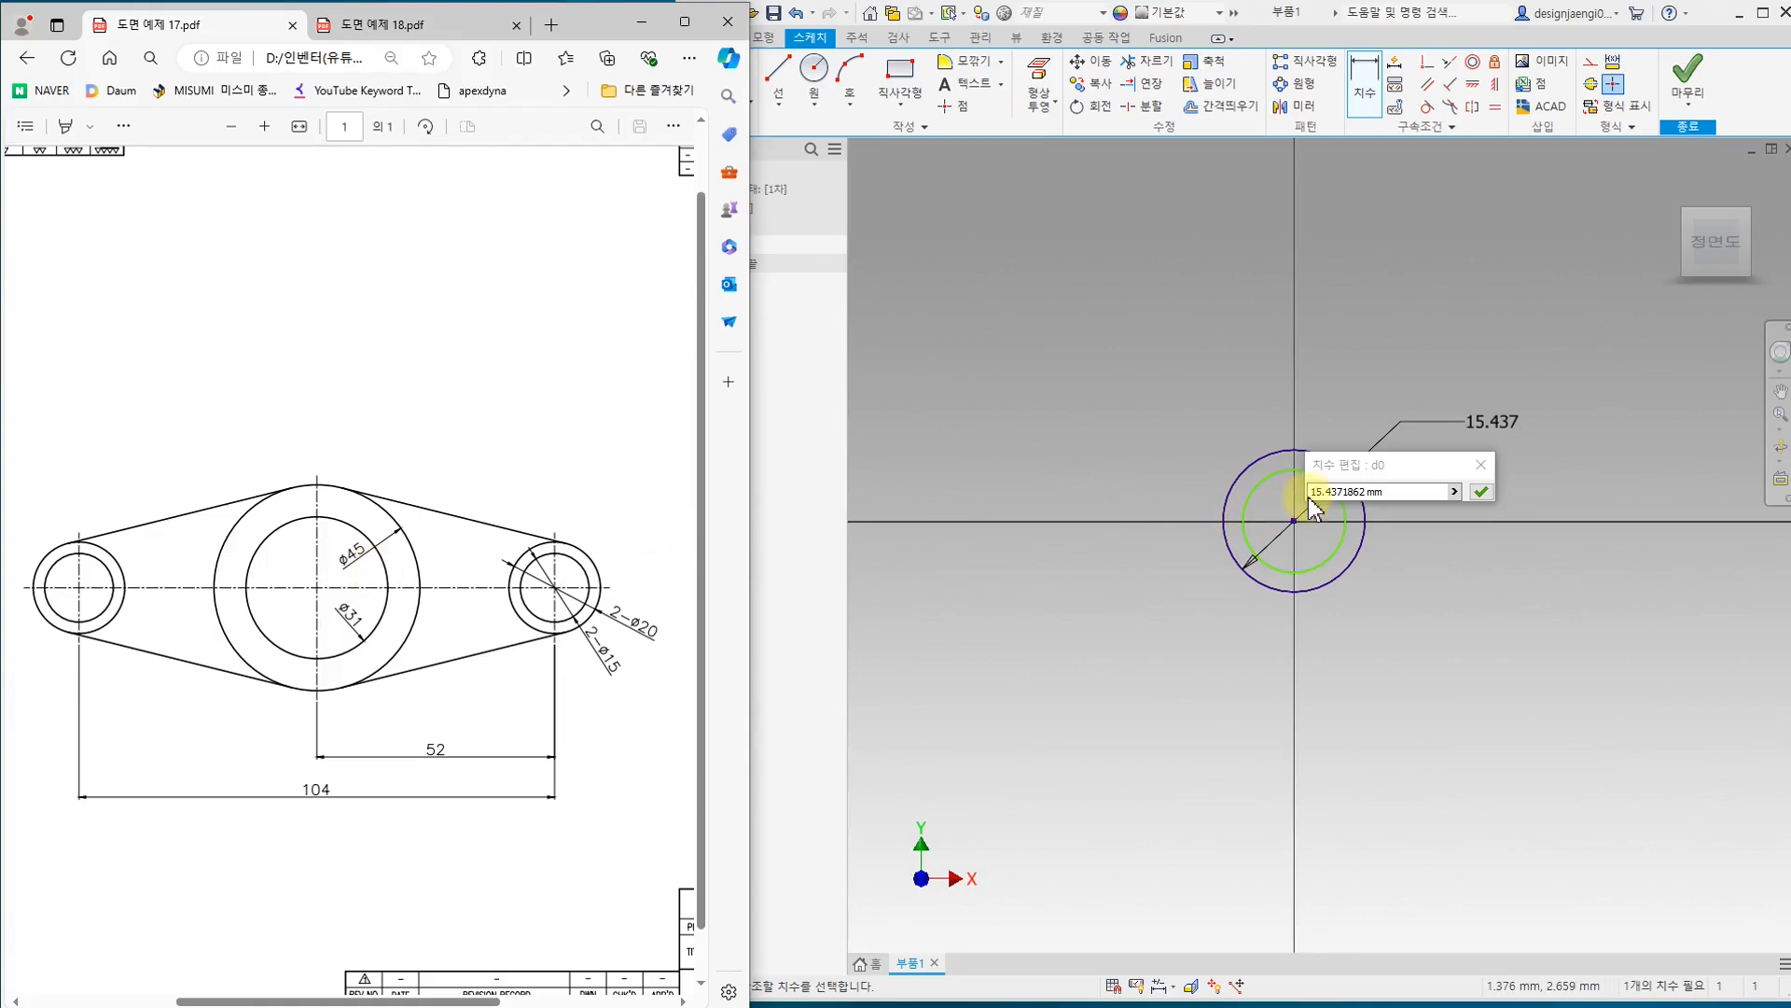
click(1408, 491)
text(45)
key(Return)
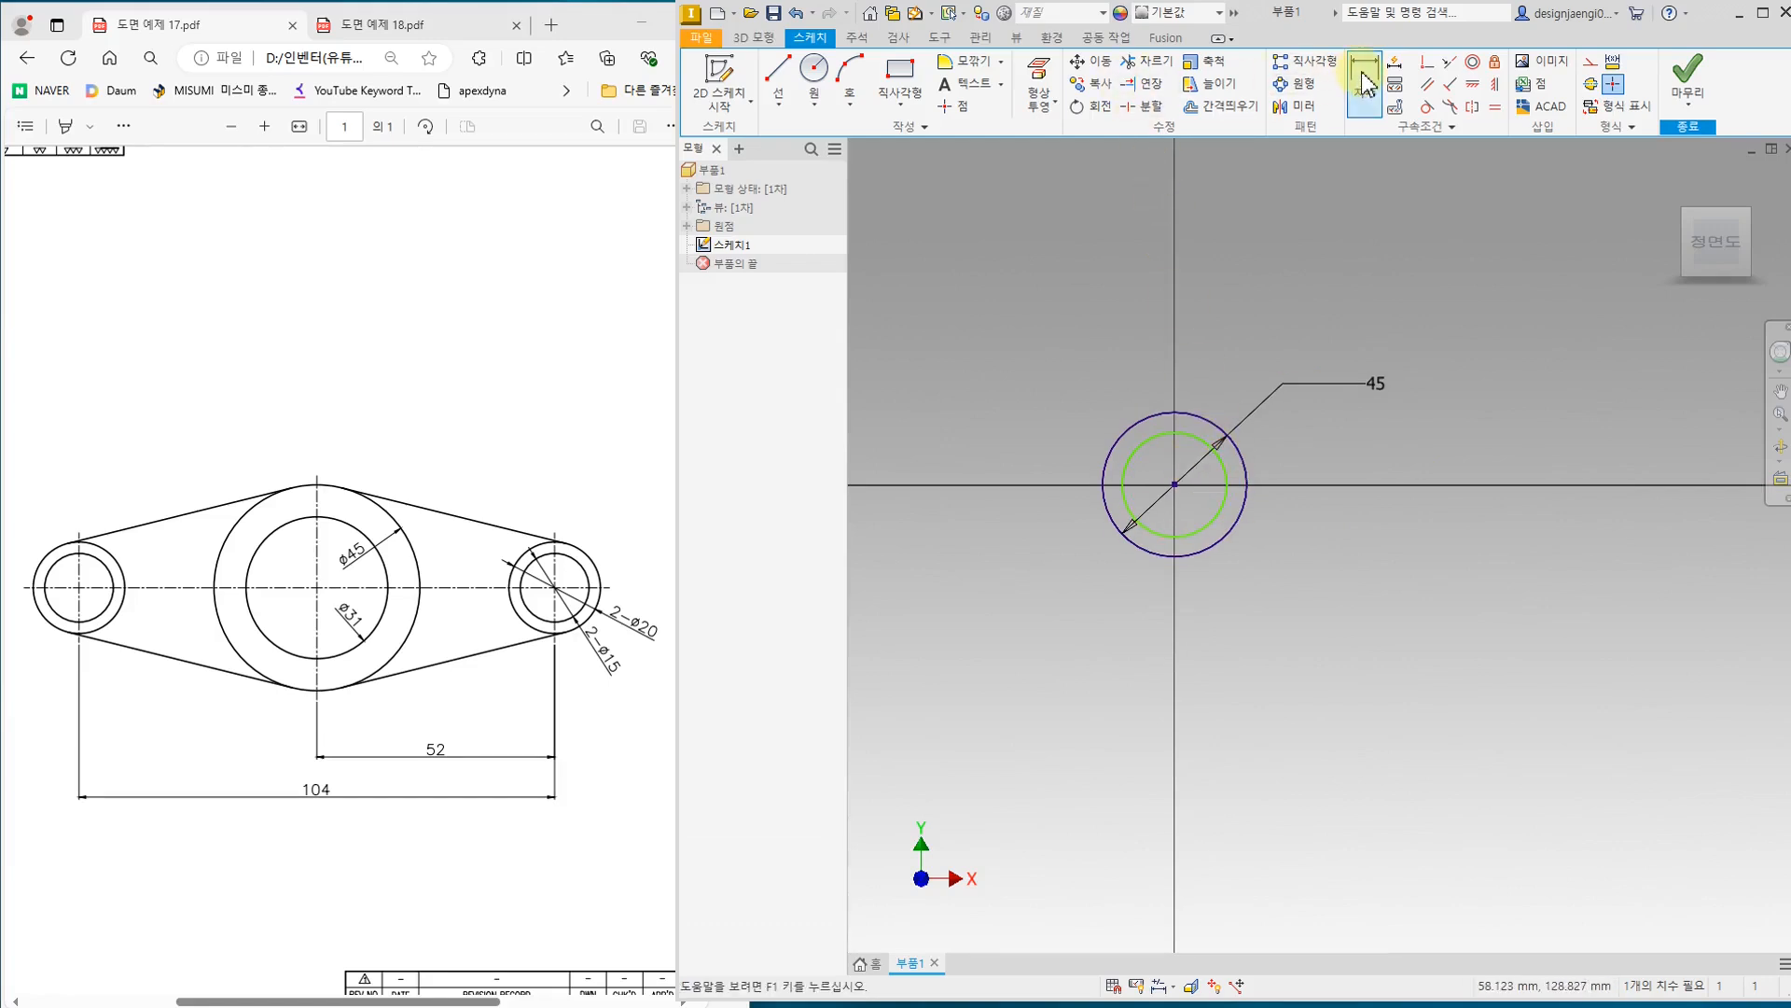
Step: Dimension the inner central circle's diameter as 31 mm
click(1210, 446)
click(1276, 449)
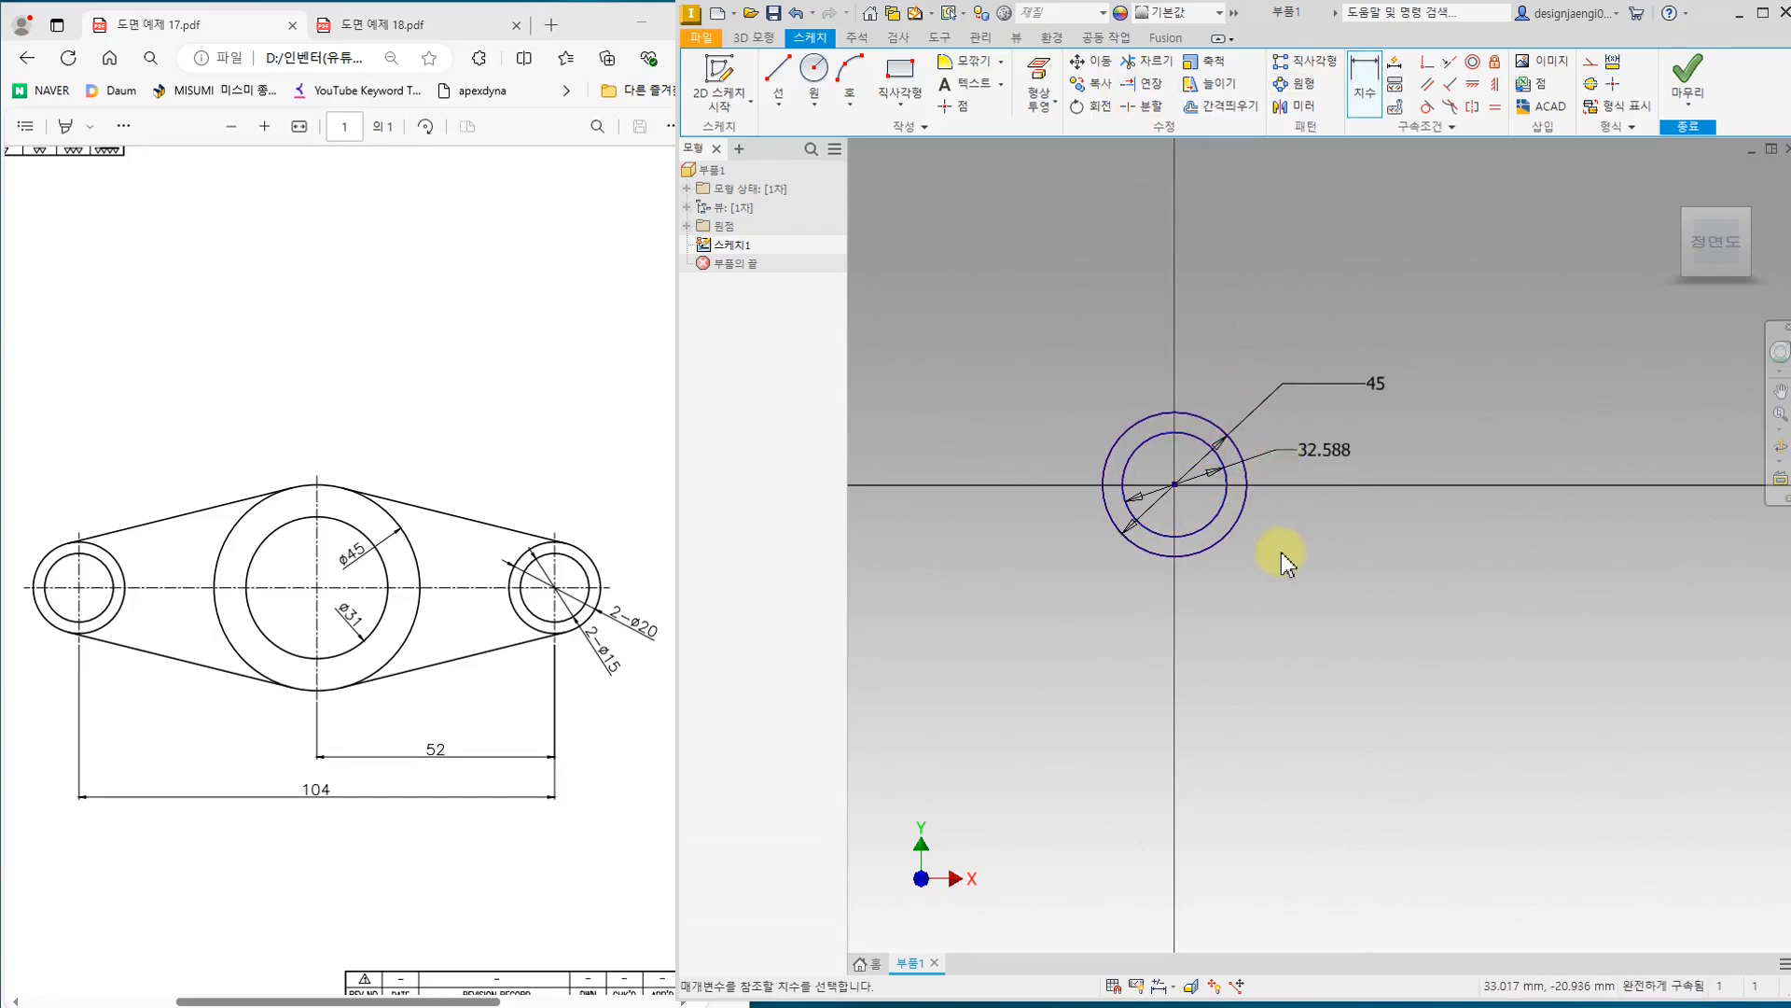
text(31)
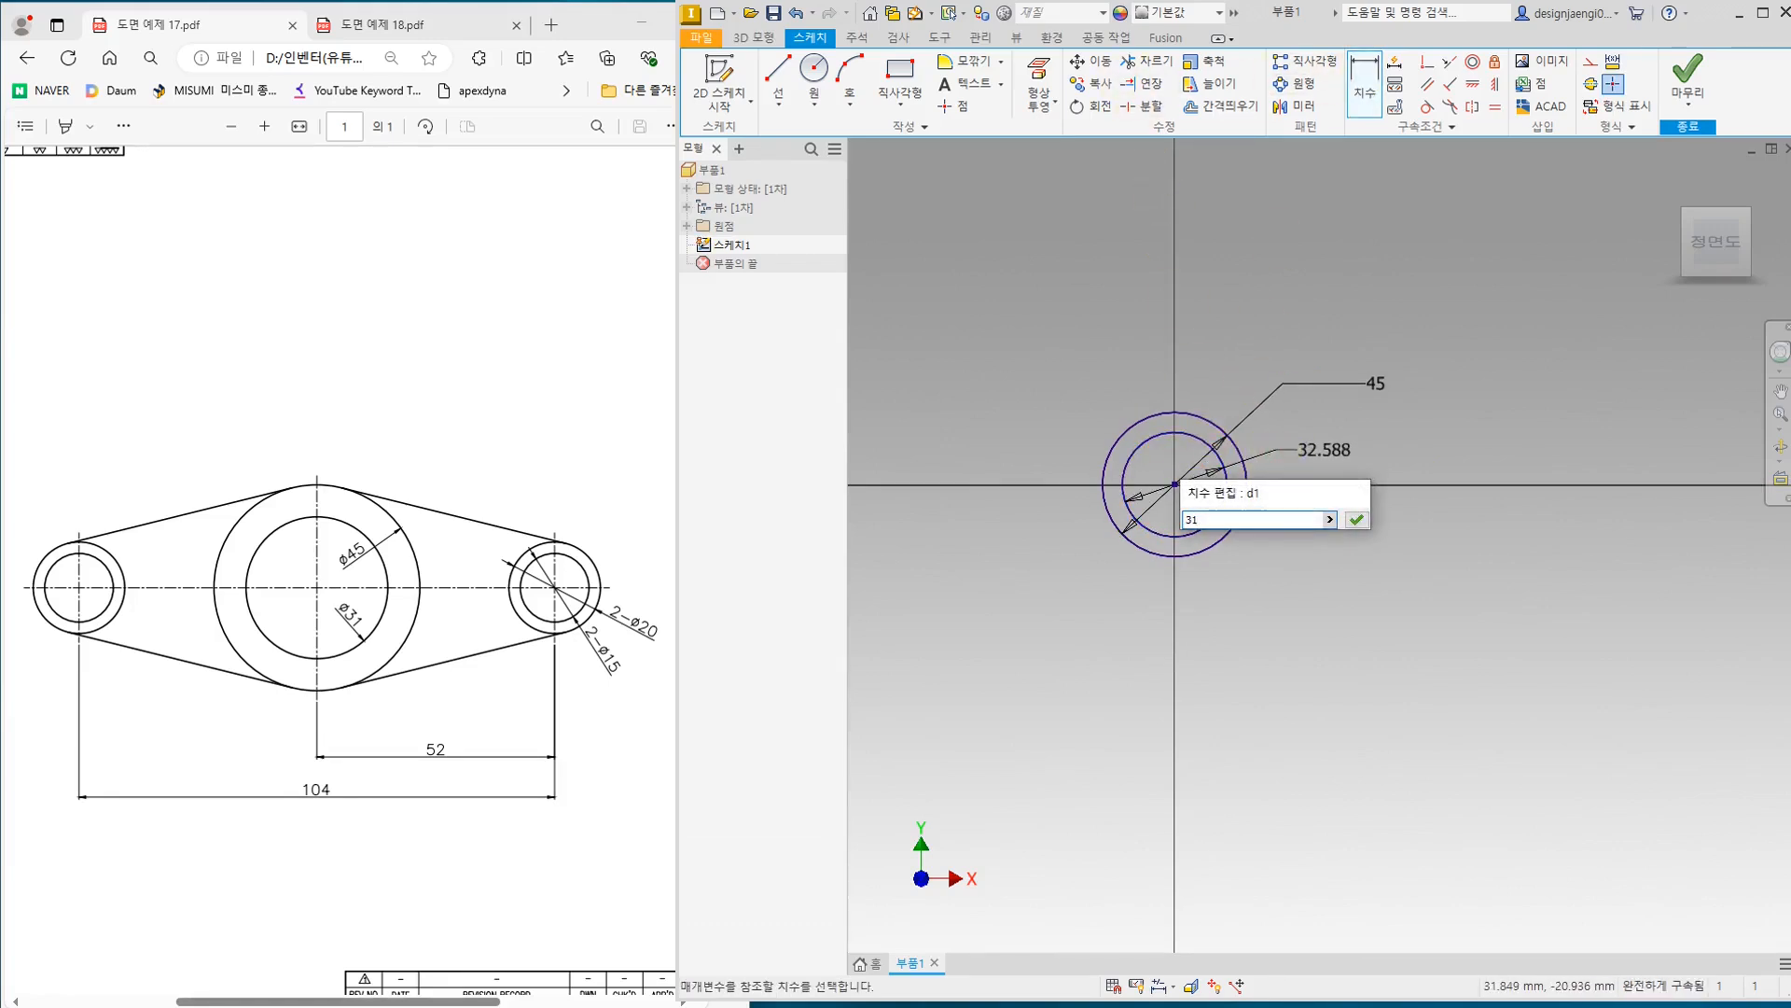
key(Return)
middle_drag(1227, 506, 1329, 520)
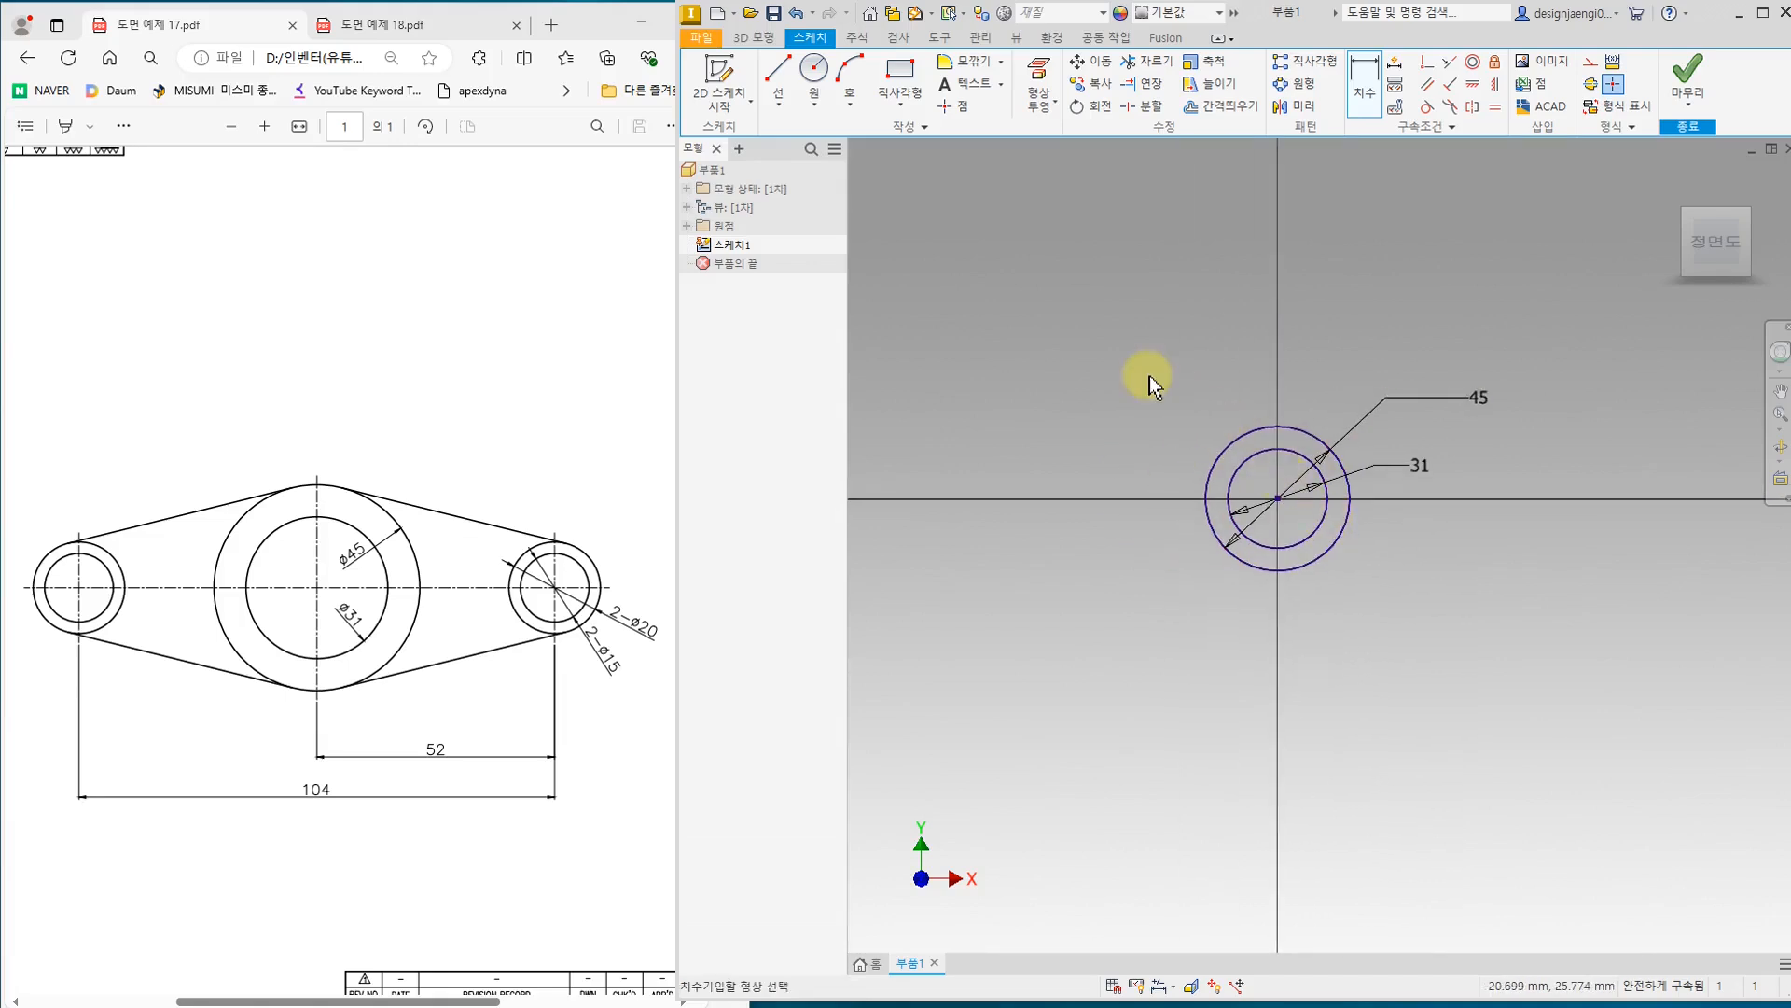
Step: Sketch two concentric circles on the horizontal axis about 66 mm left of the origin, the inner one about 24 mm in diameter
click(813, 80)
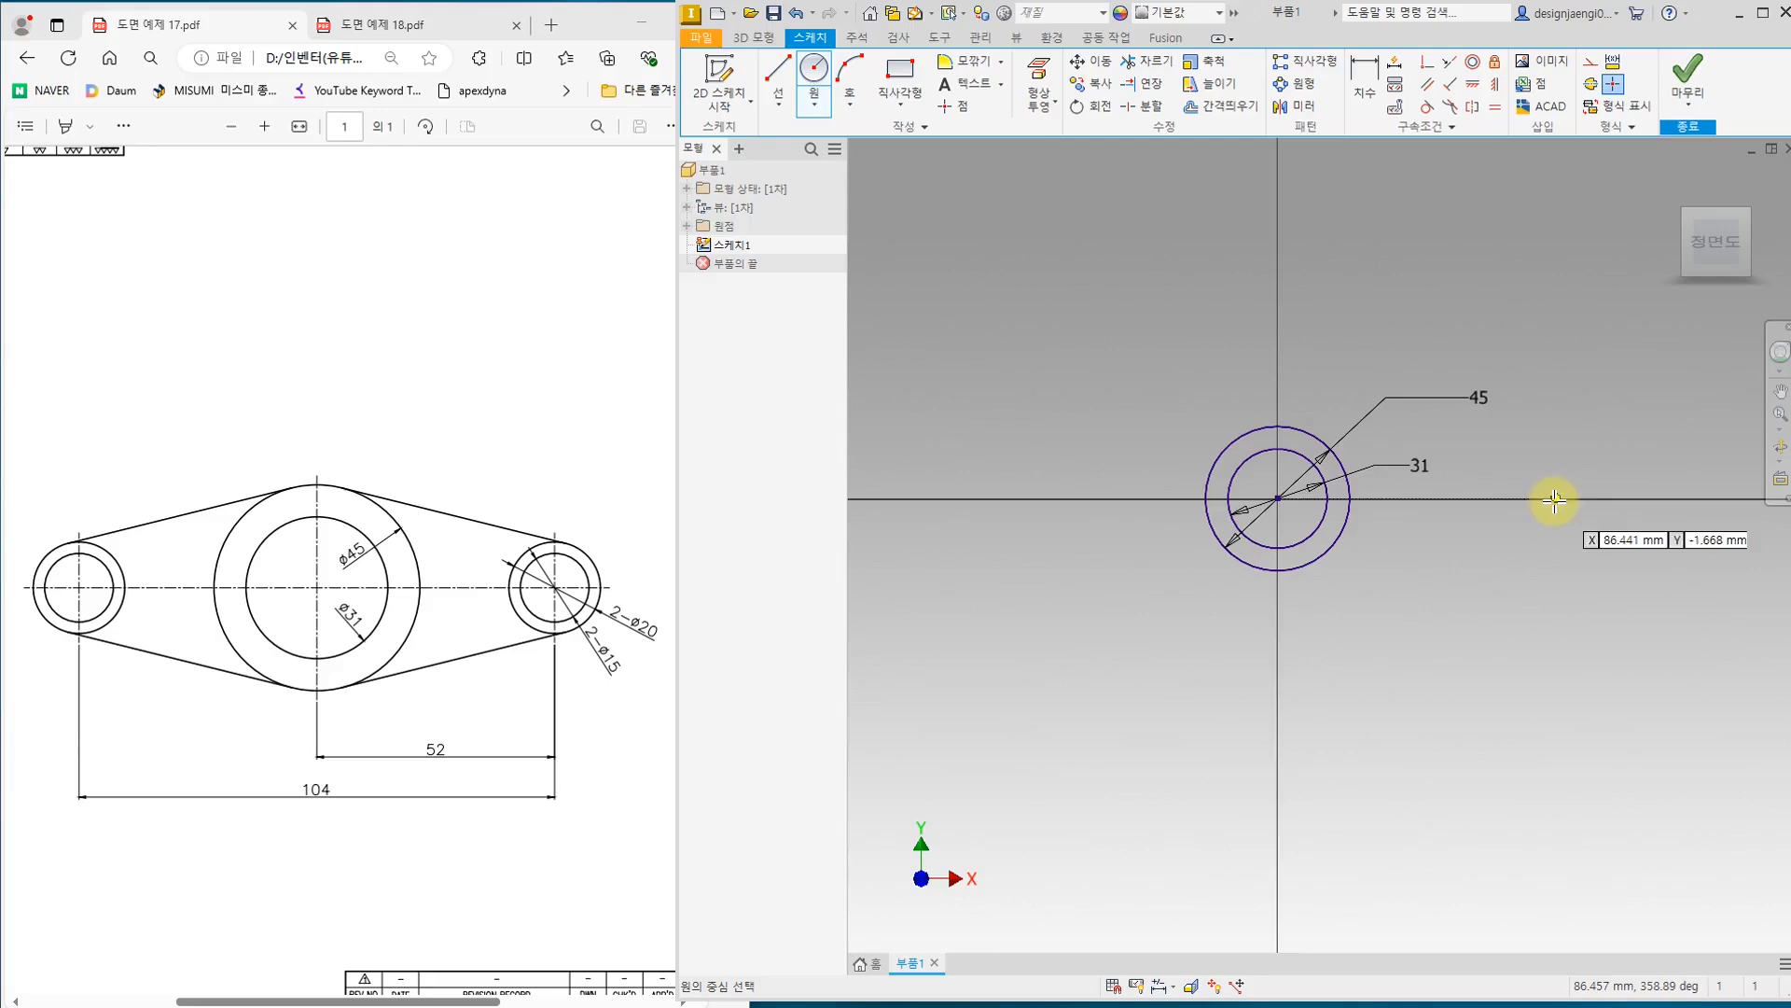
click(1071, 497)
key(Escape)
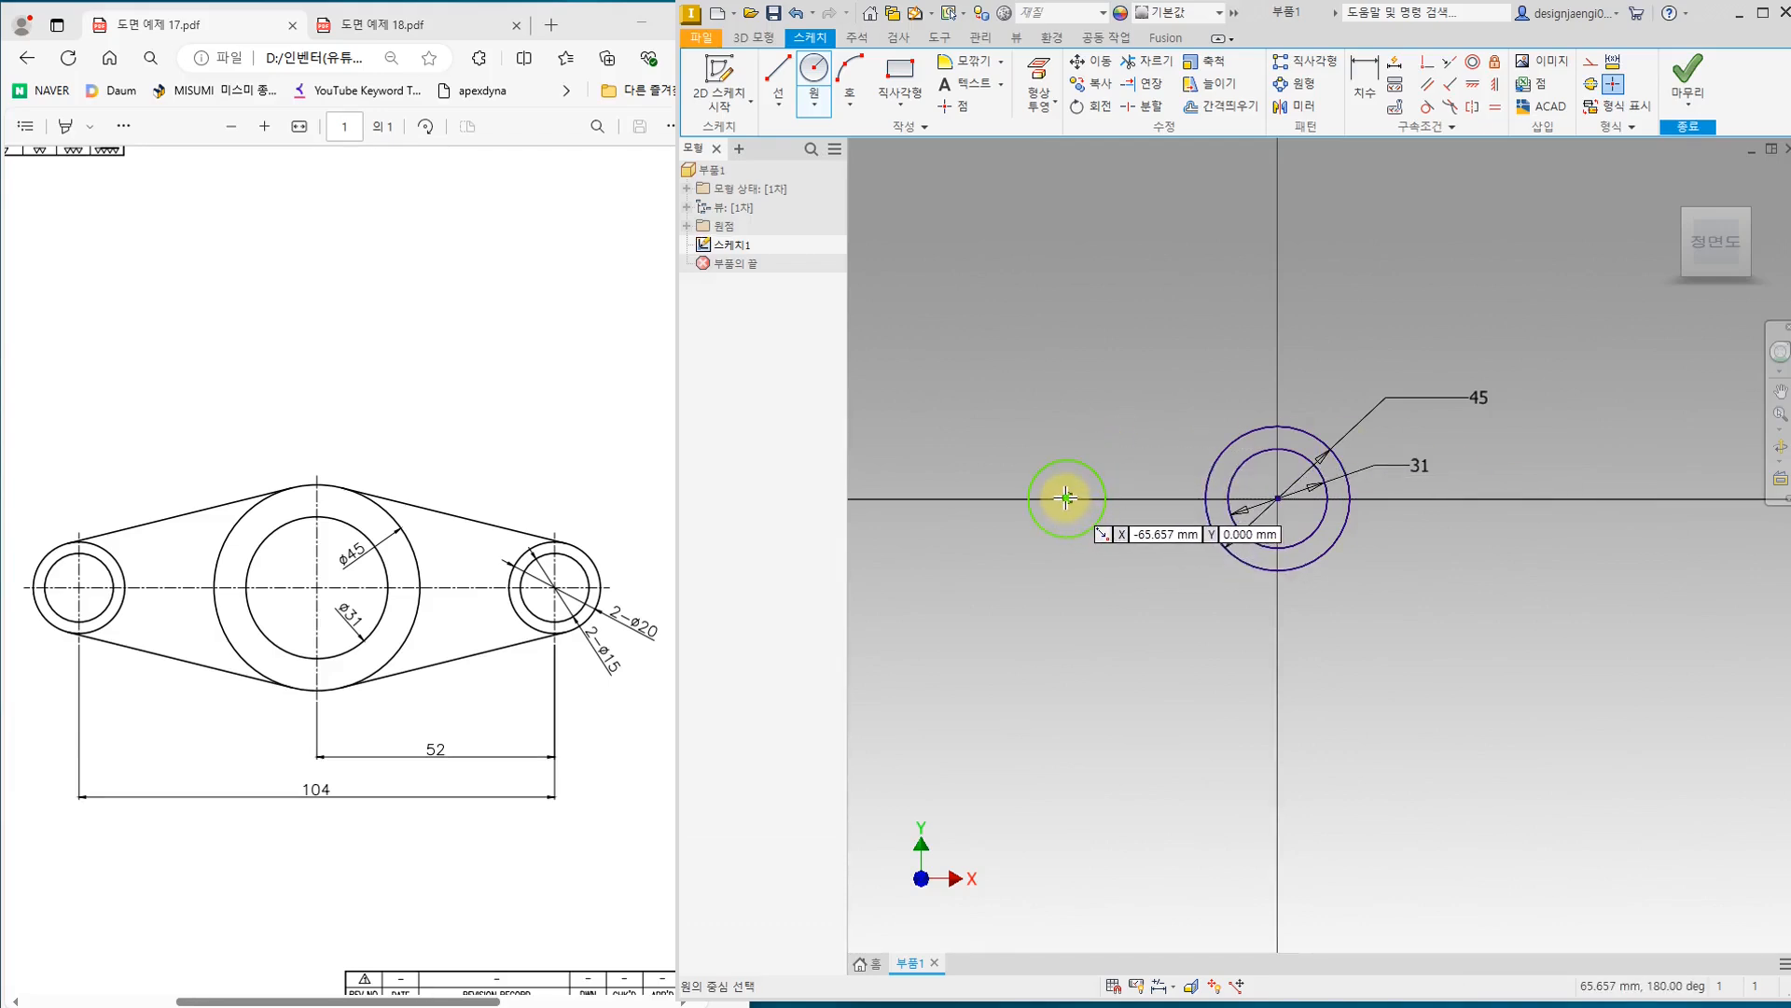
click(1065, 498)
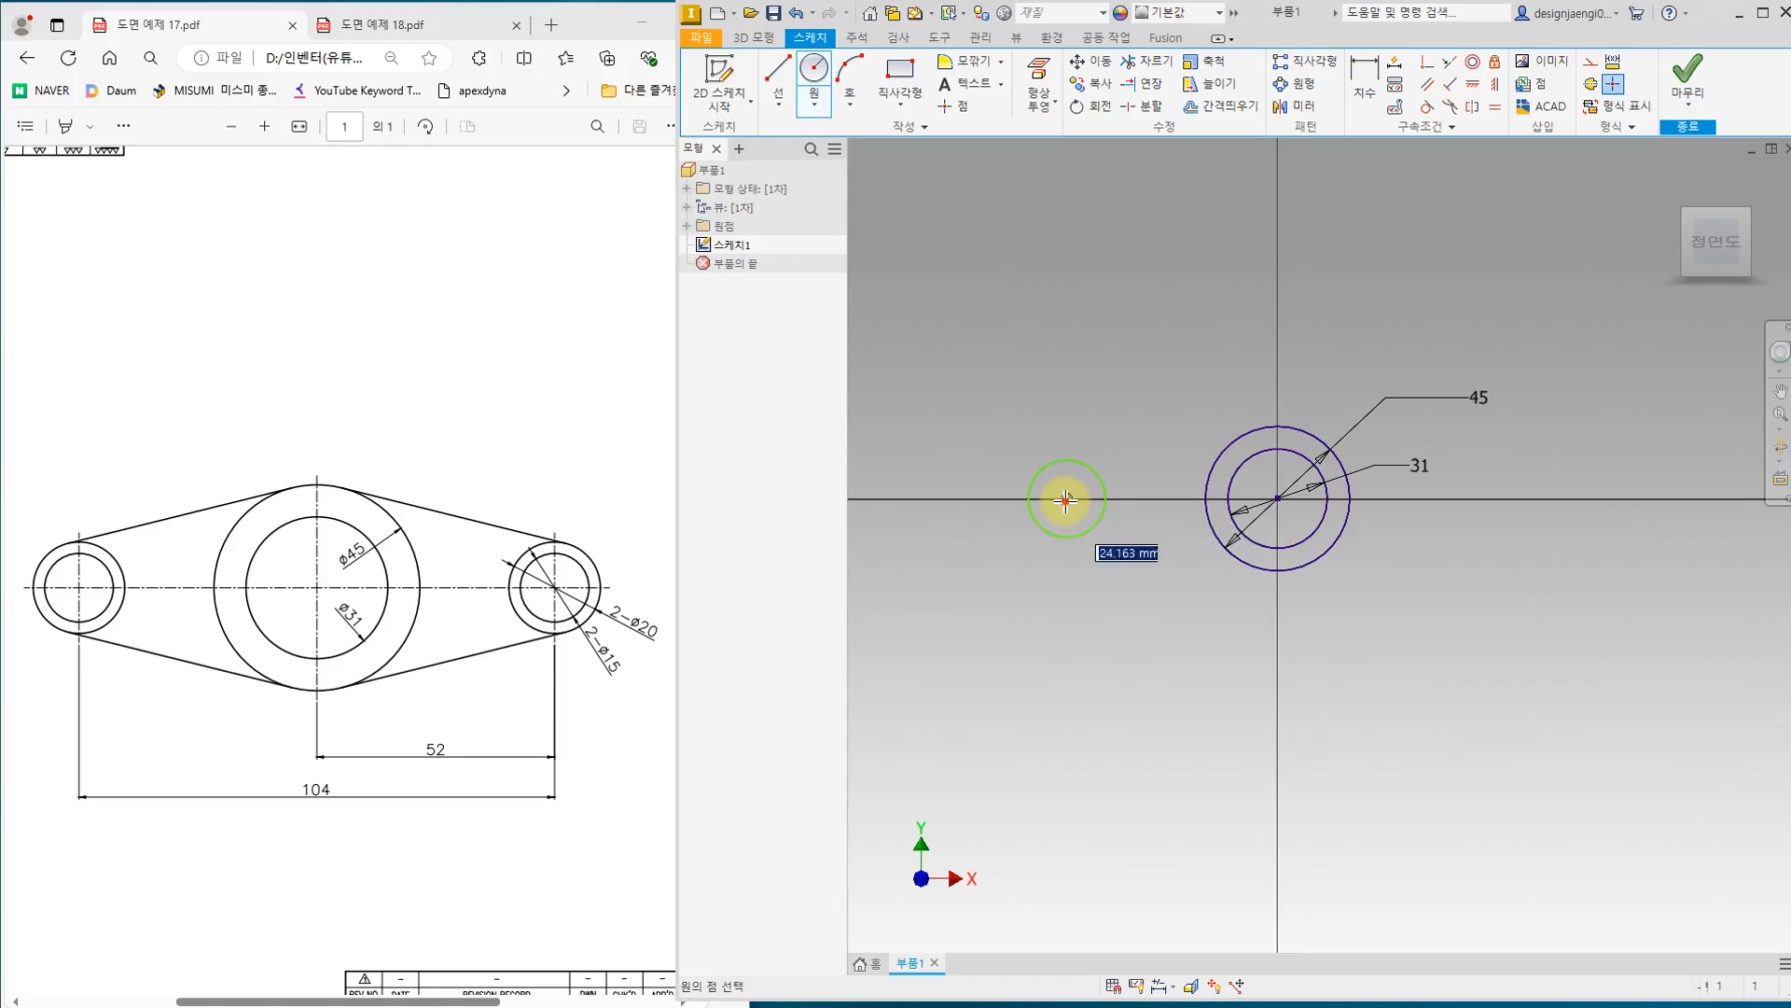
click(1116, 543)
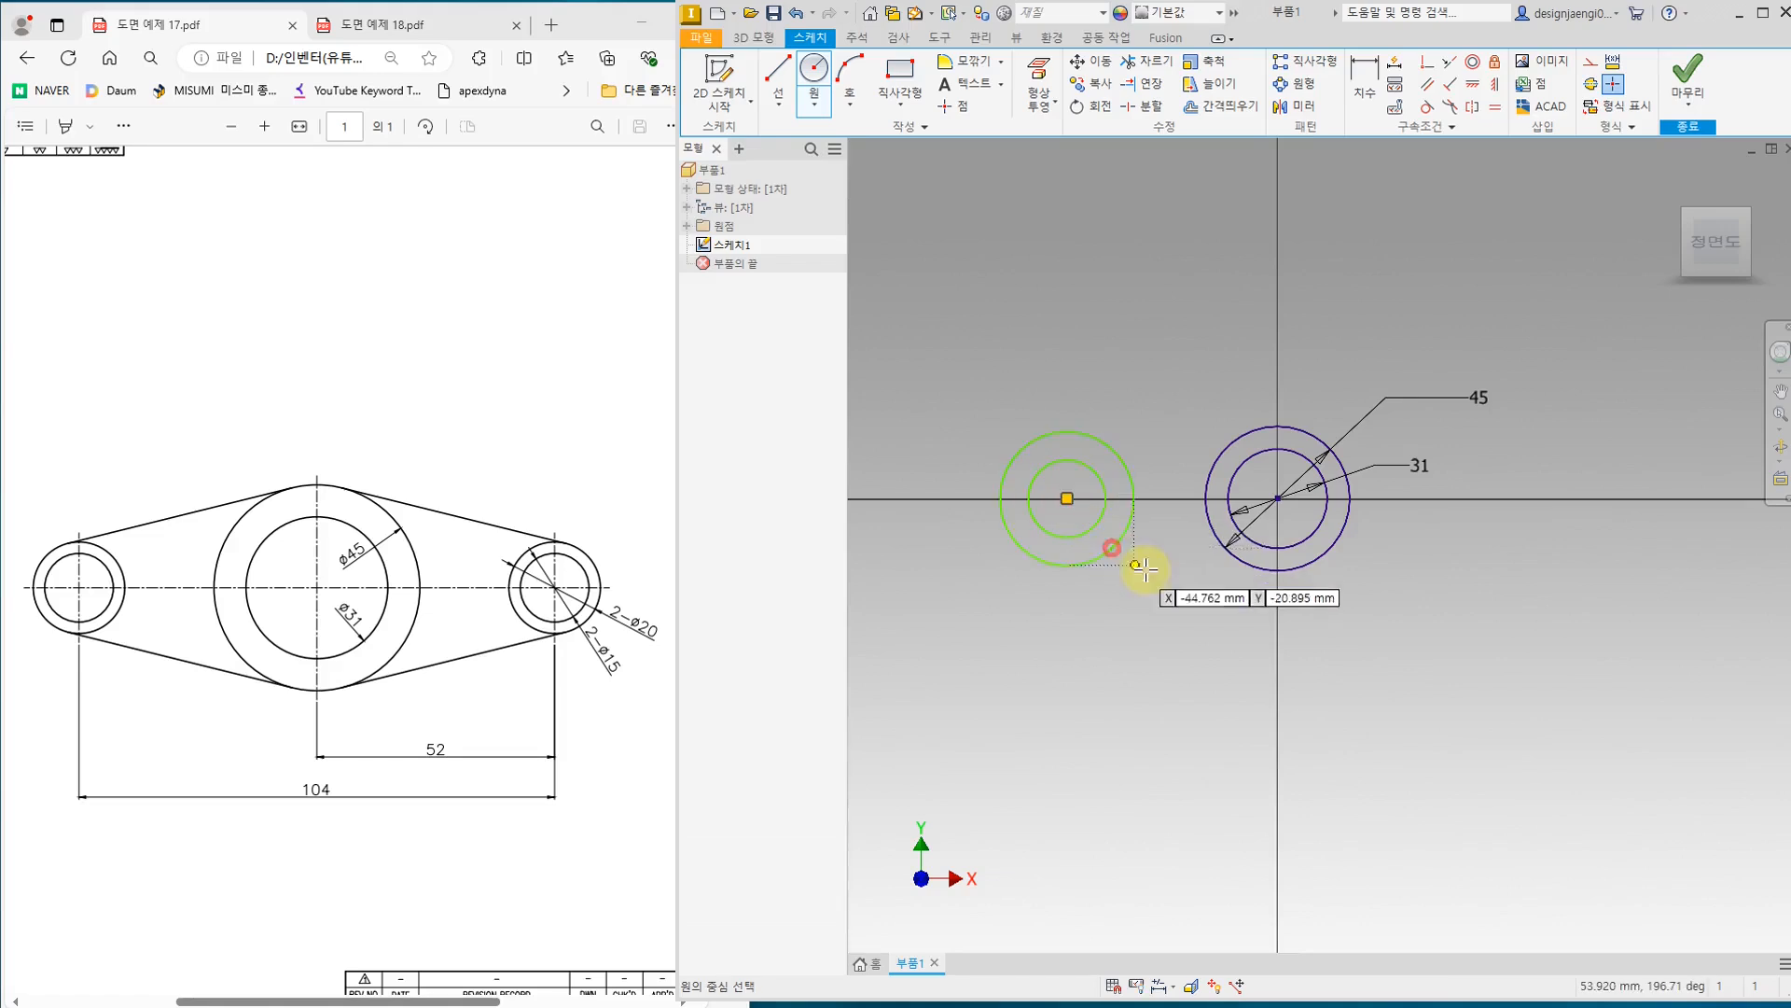
Step: Sketch another pair of concentric circles on the horizontal axis to the right of the central circles
click(1542, 500)
click(1562, 528)
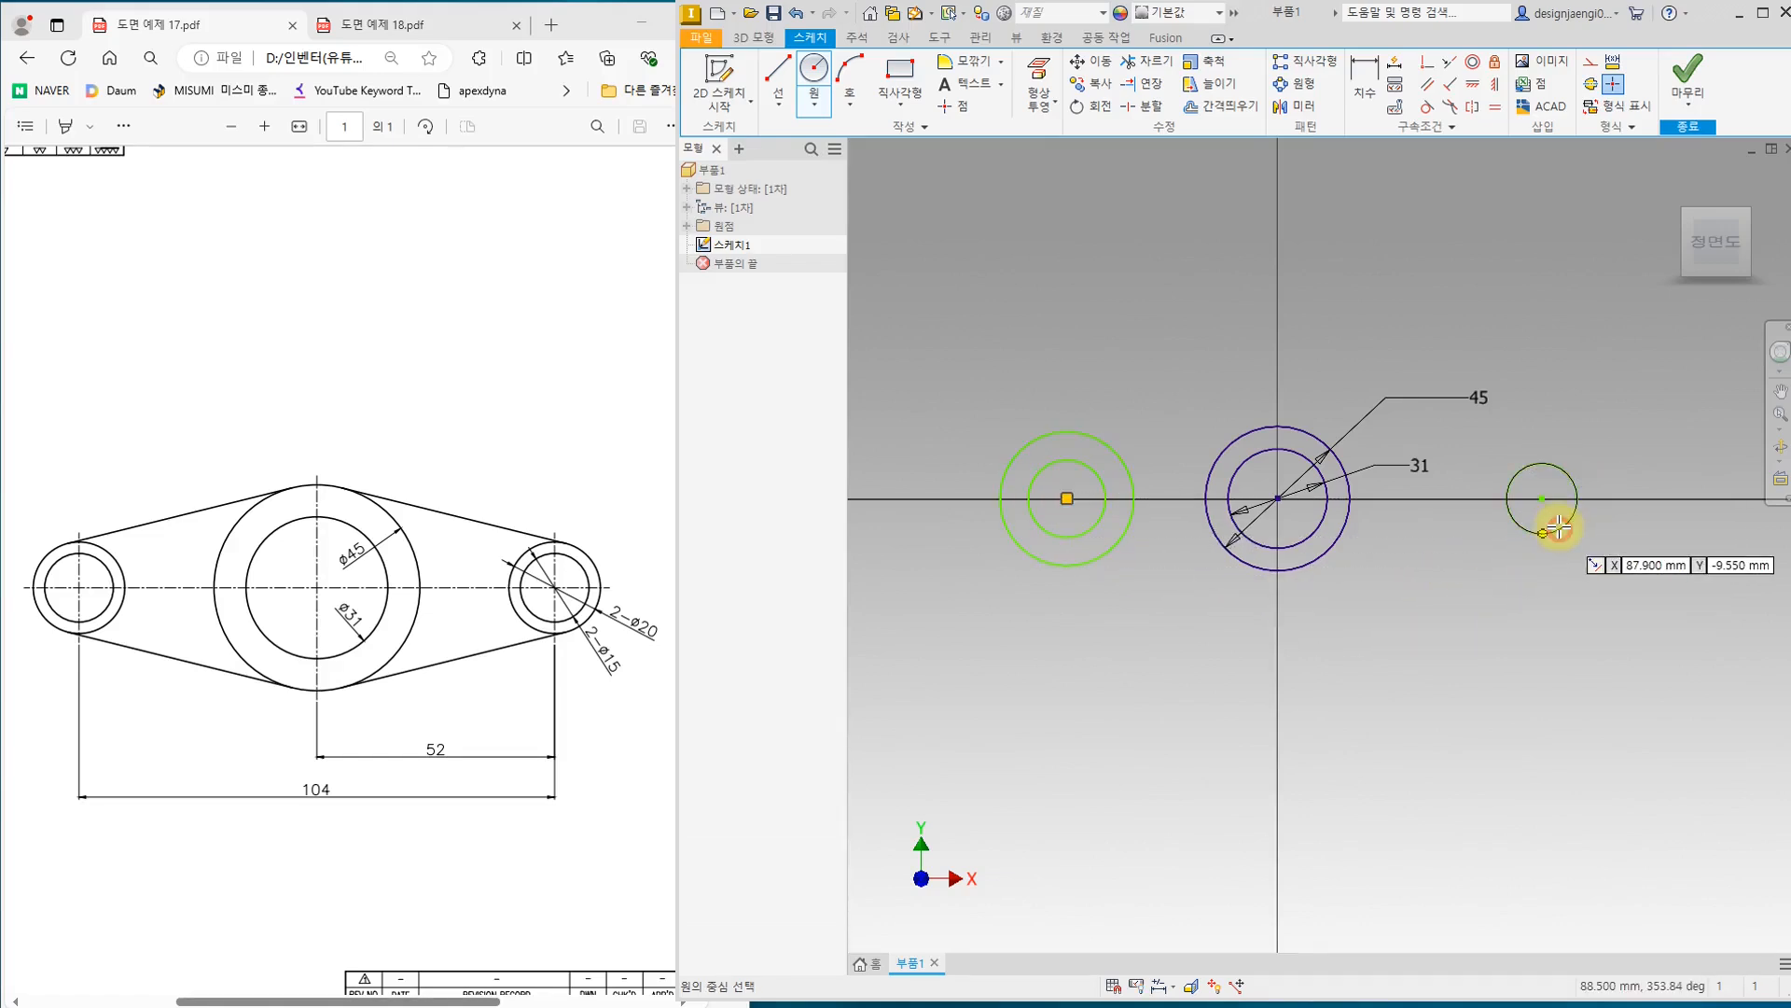
click(1542, 499)
click(1586, 533)
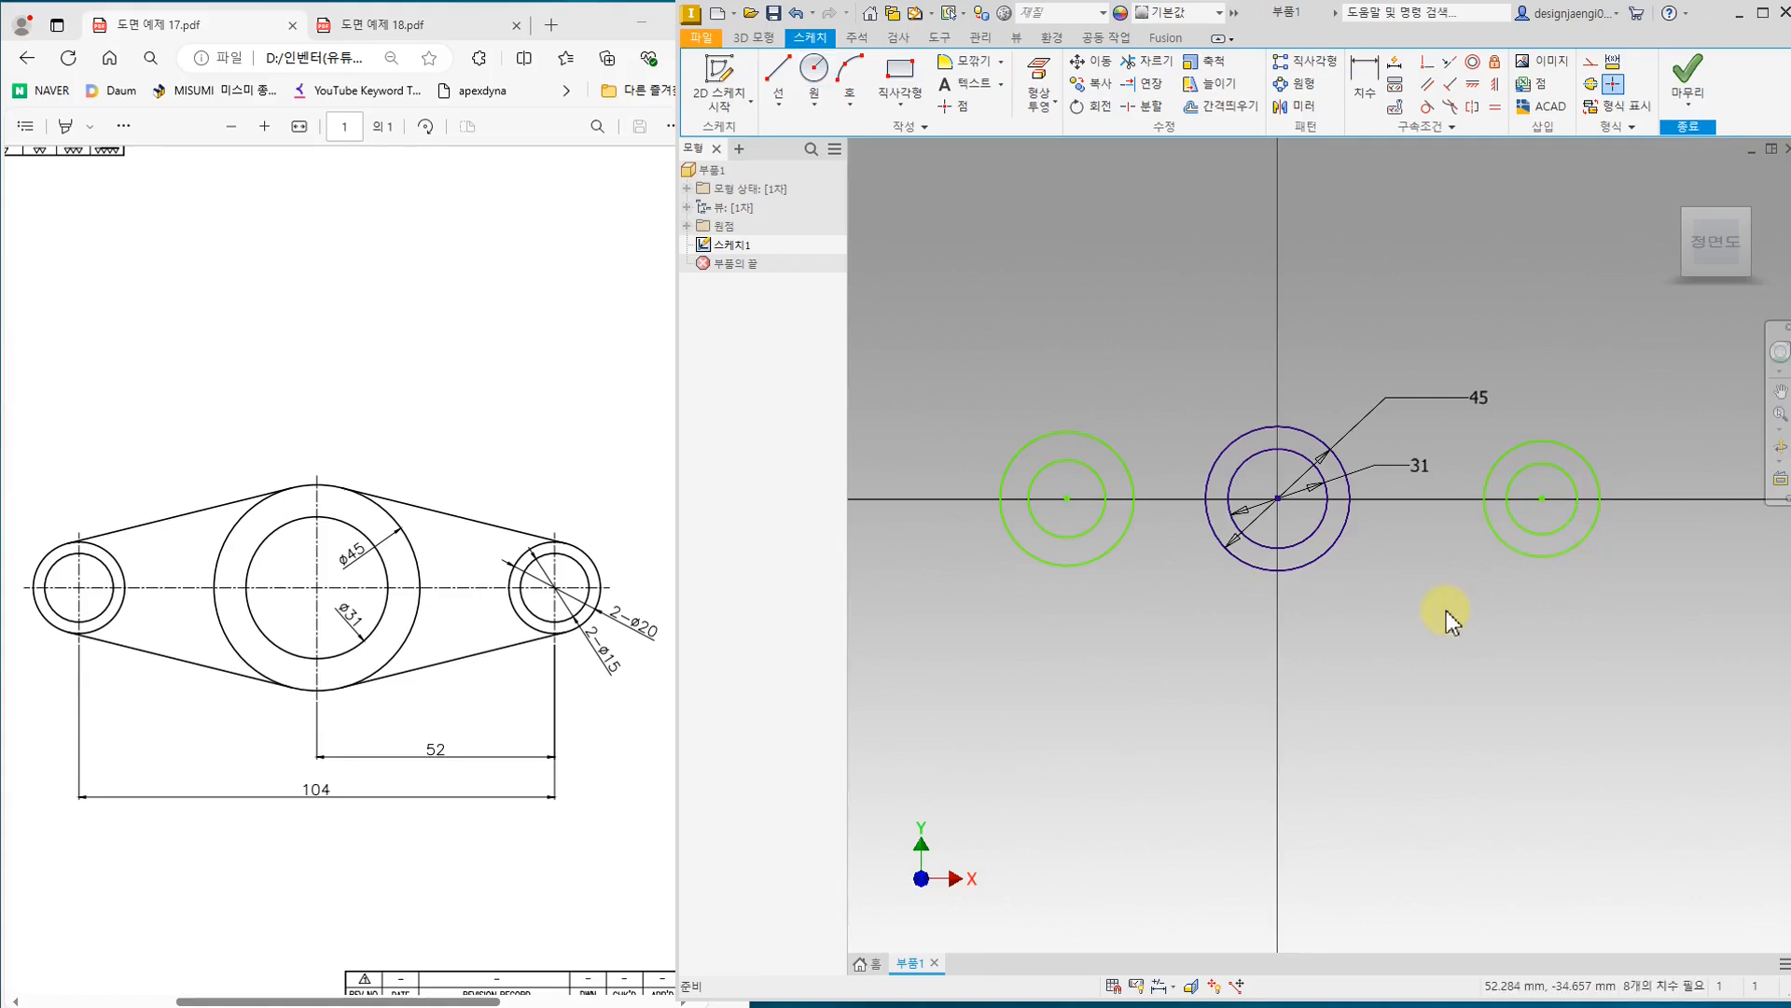
Step: Apply horizontal constraints aligning the centres of the left and right circle pairs with the origin
click(362, 536)
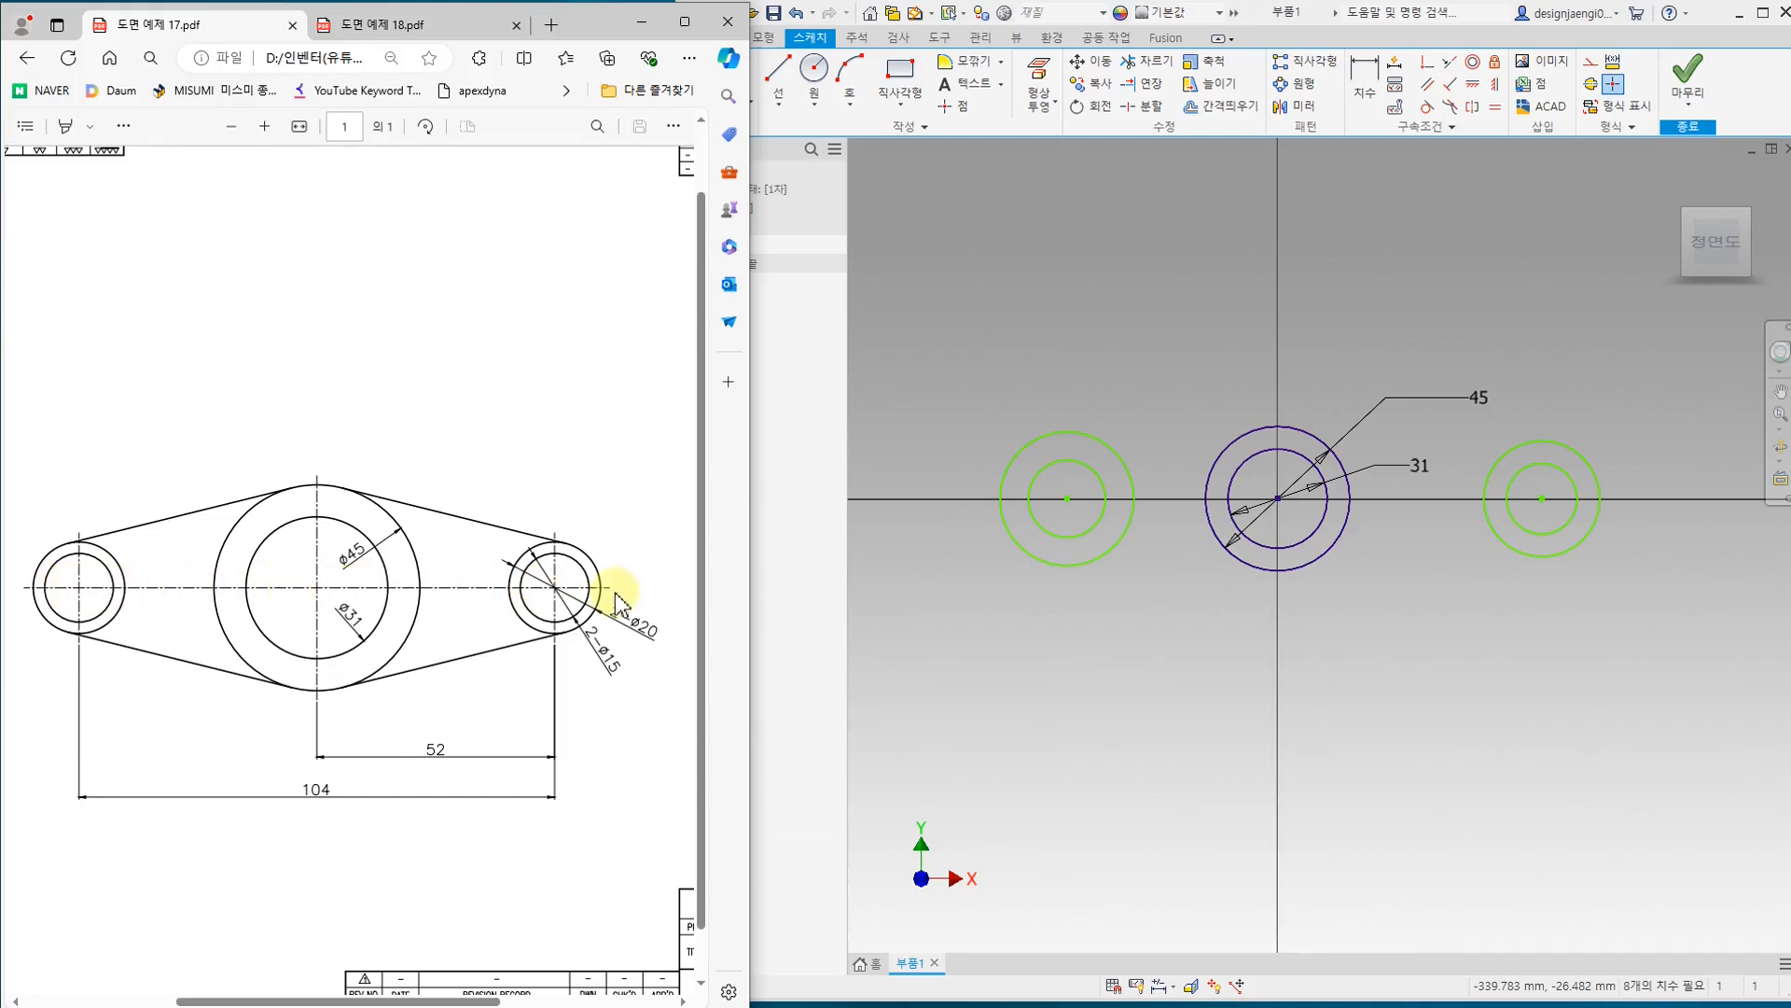
click(1162, 269)
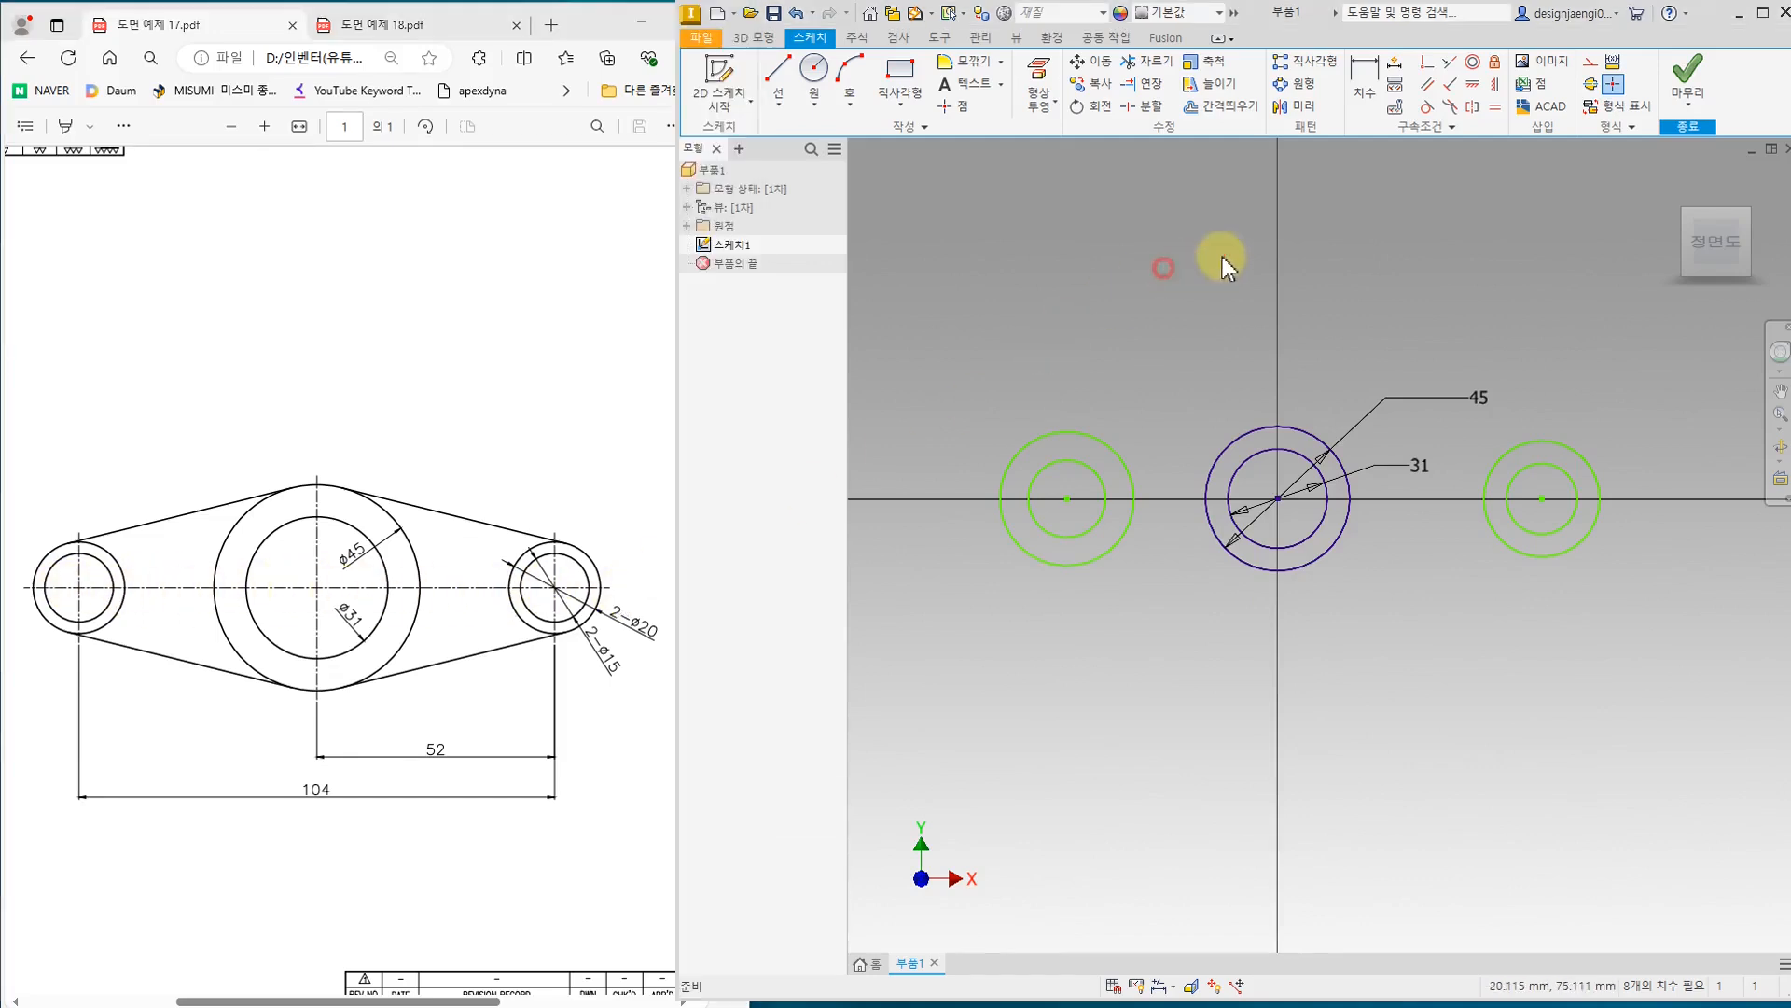
click(1470, 85)
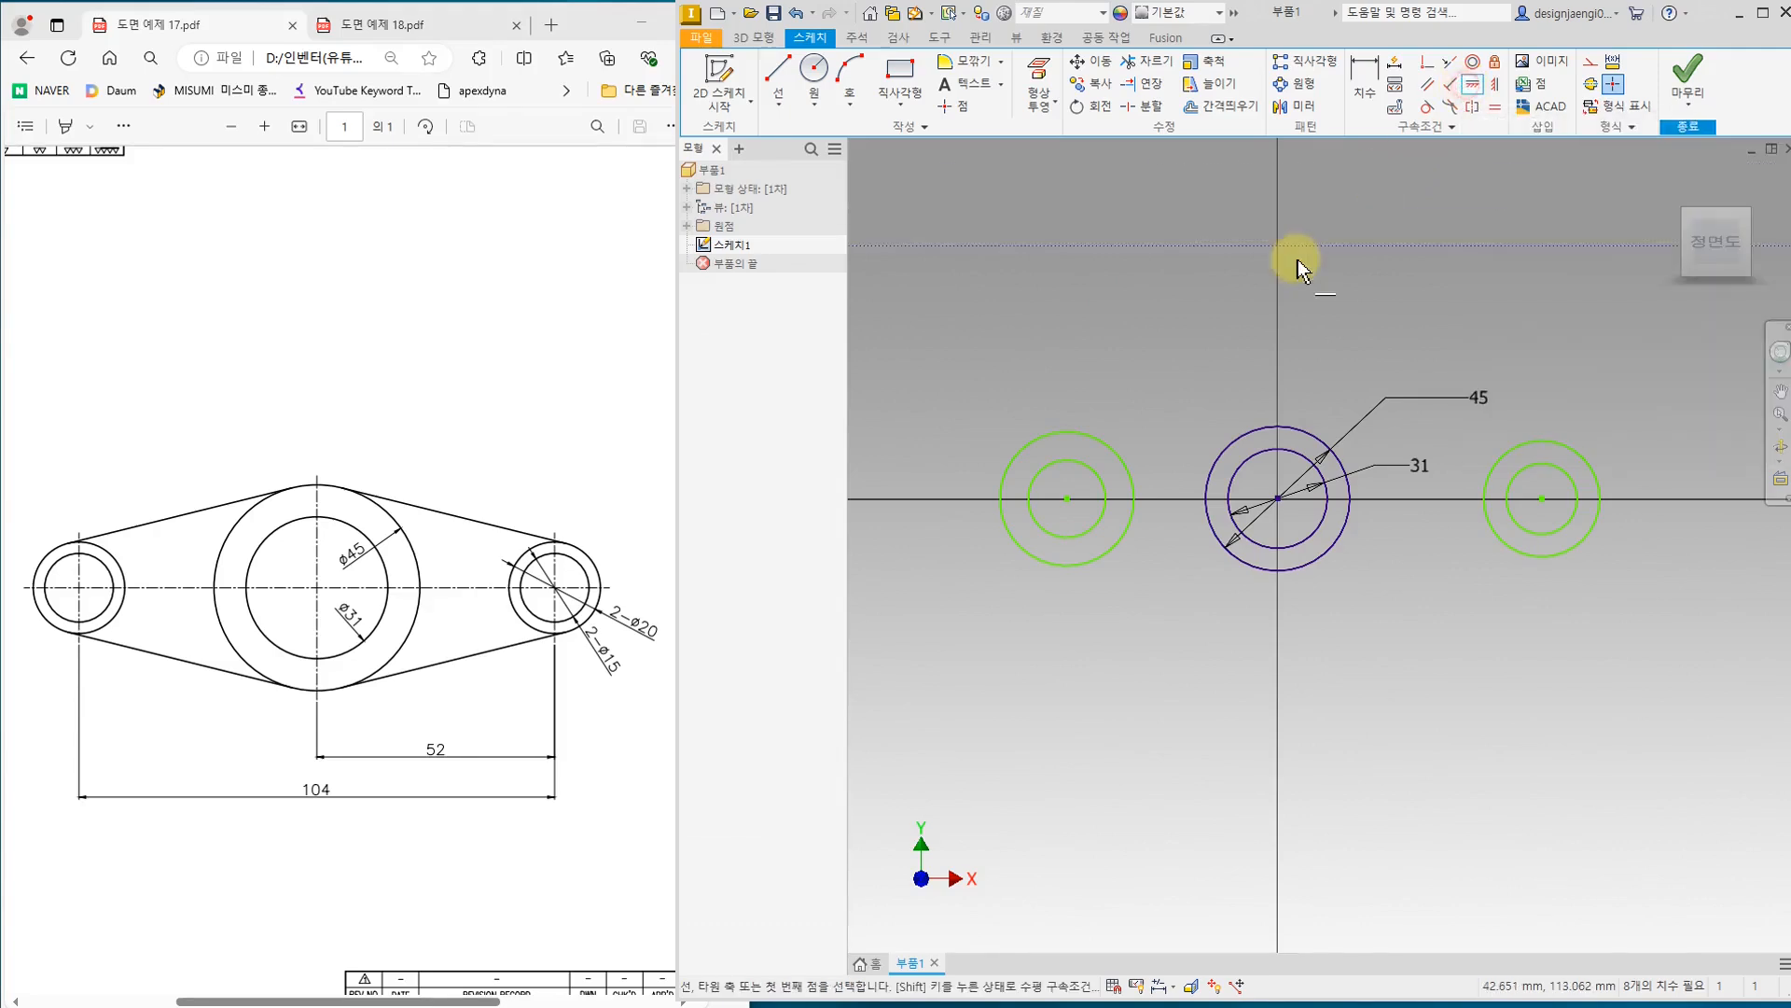
click(1067, 498)
click(1277, 498)
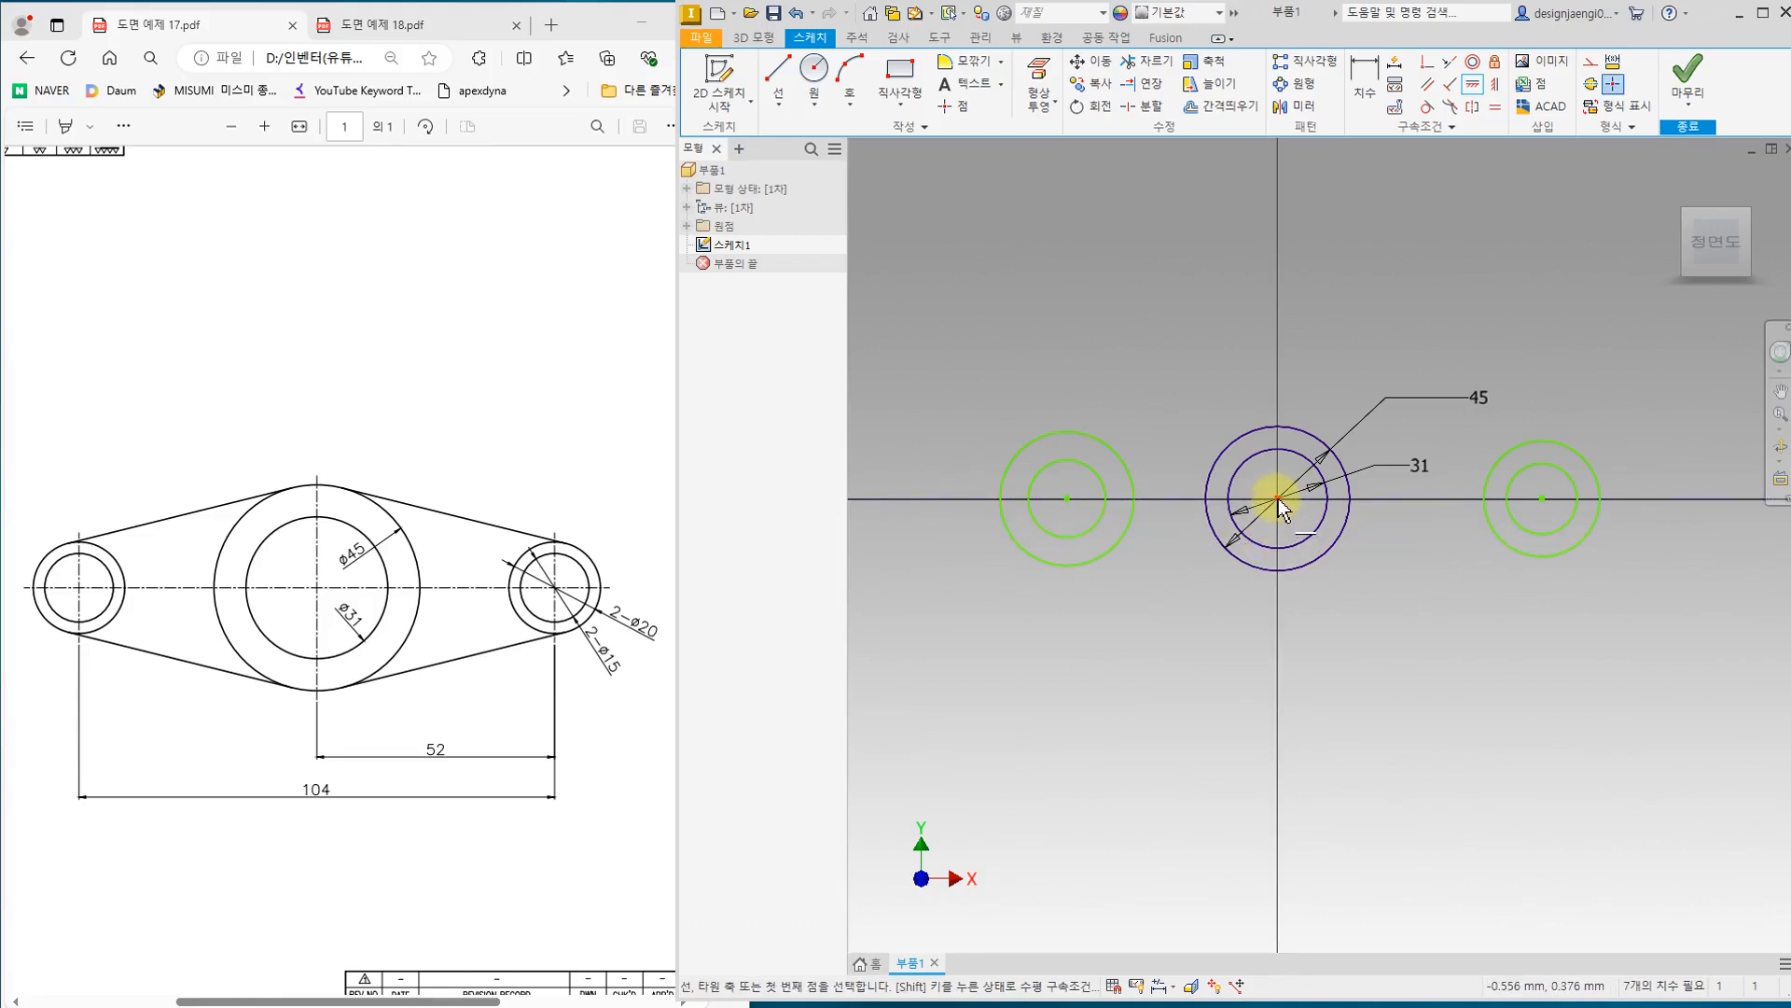
click(1277, 498)
click(1545, 500)
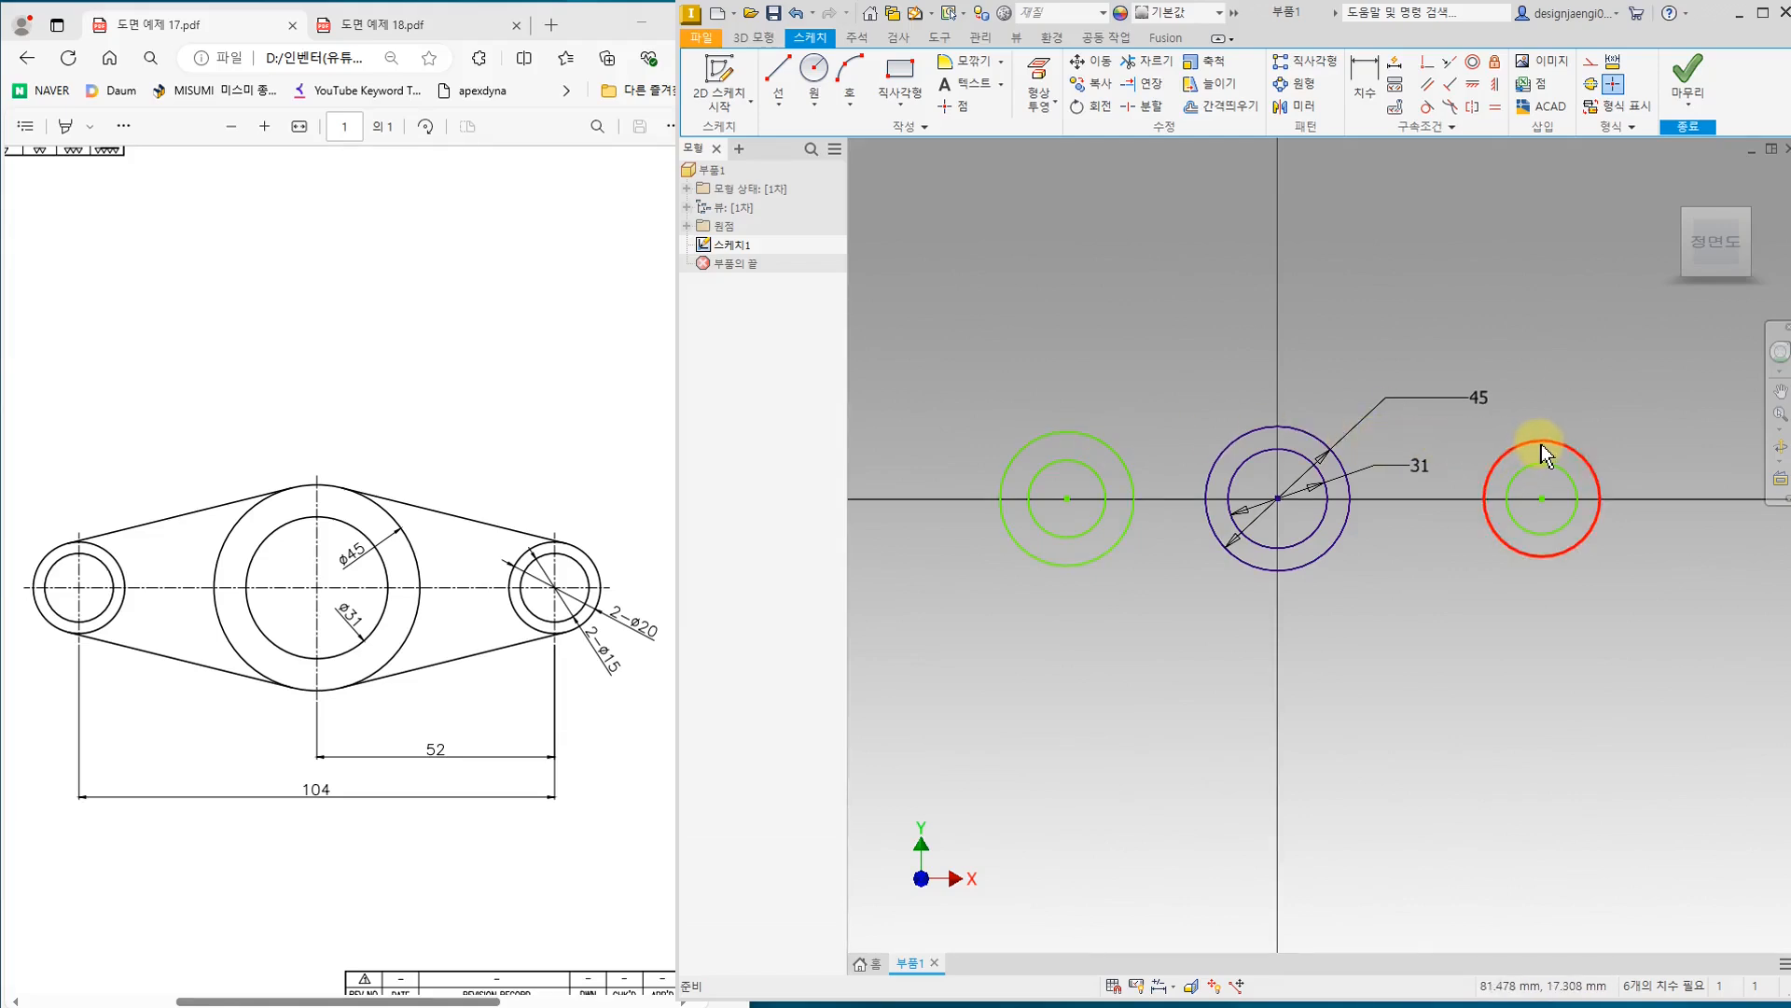
click(587, 431)
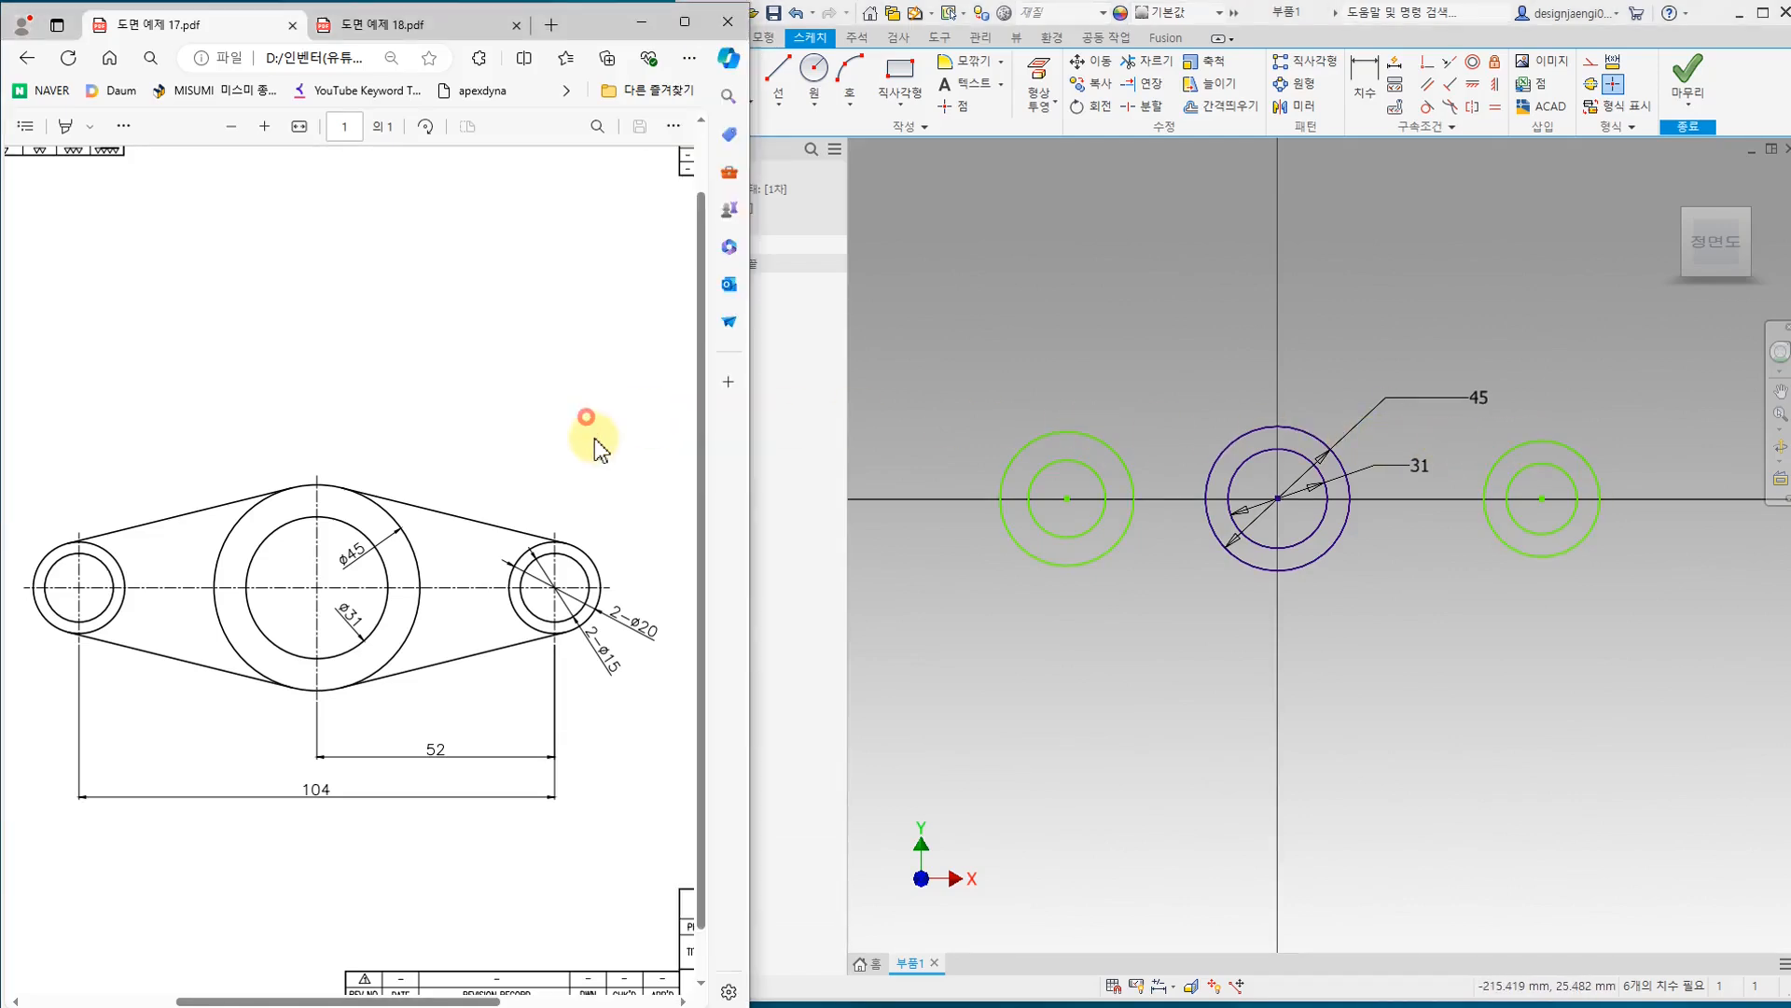
drag(599, 681, 634, 682)
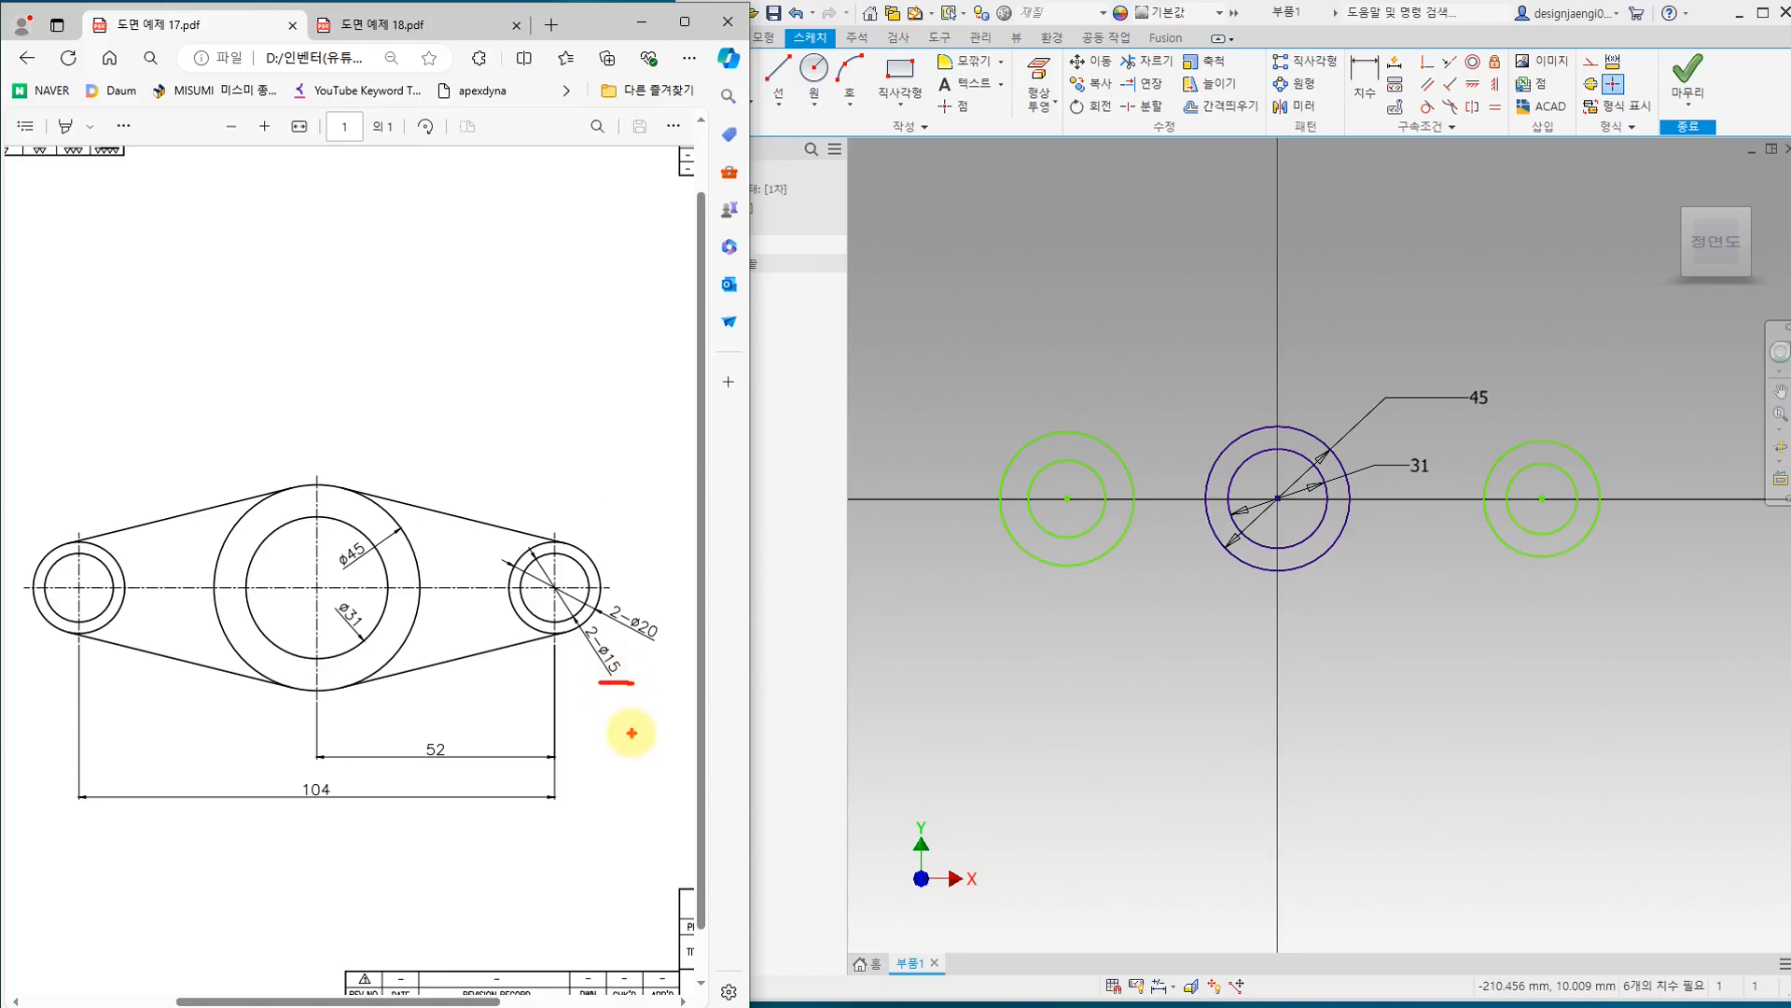
mouse_move(593, 653)
mouse_down()
mouse_move(620, 629)
mouse_move(594, 685)
mouse_up()
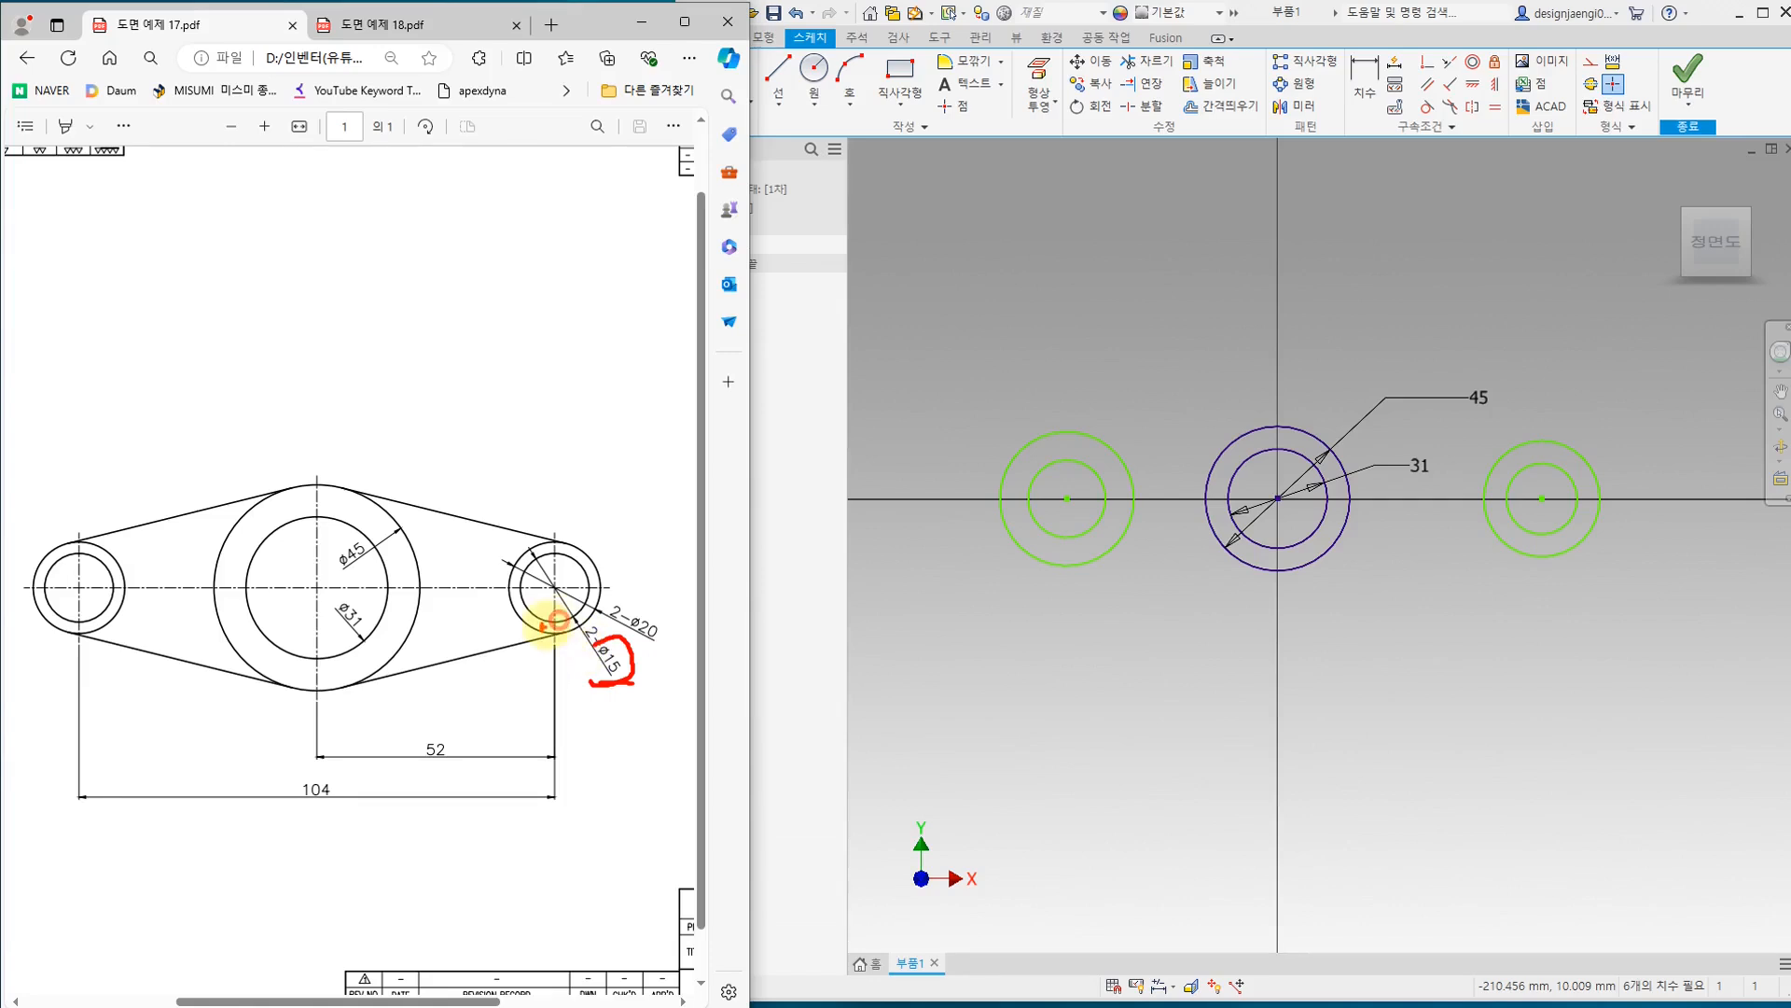
drag(531, 594, 557, 597)
drag(91, 619, 108, 607)
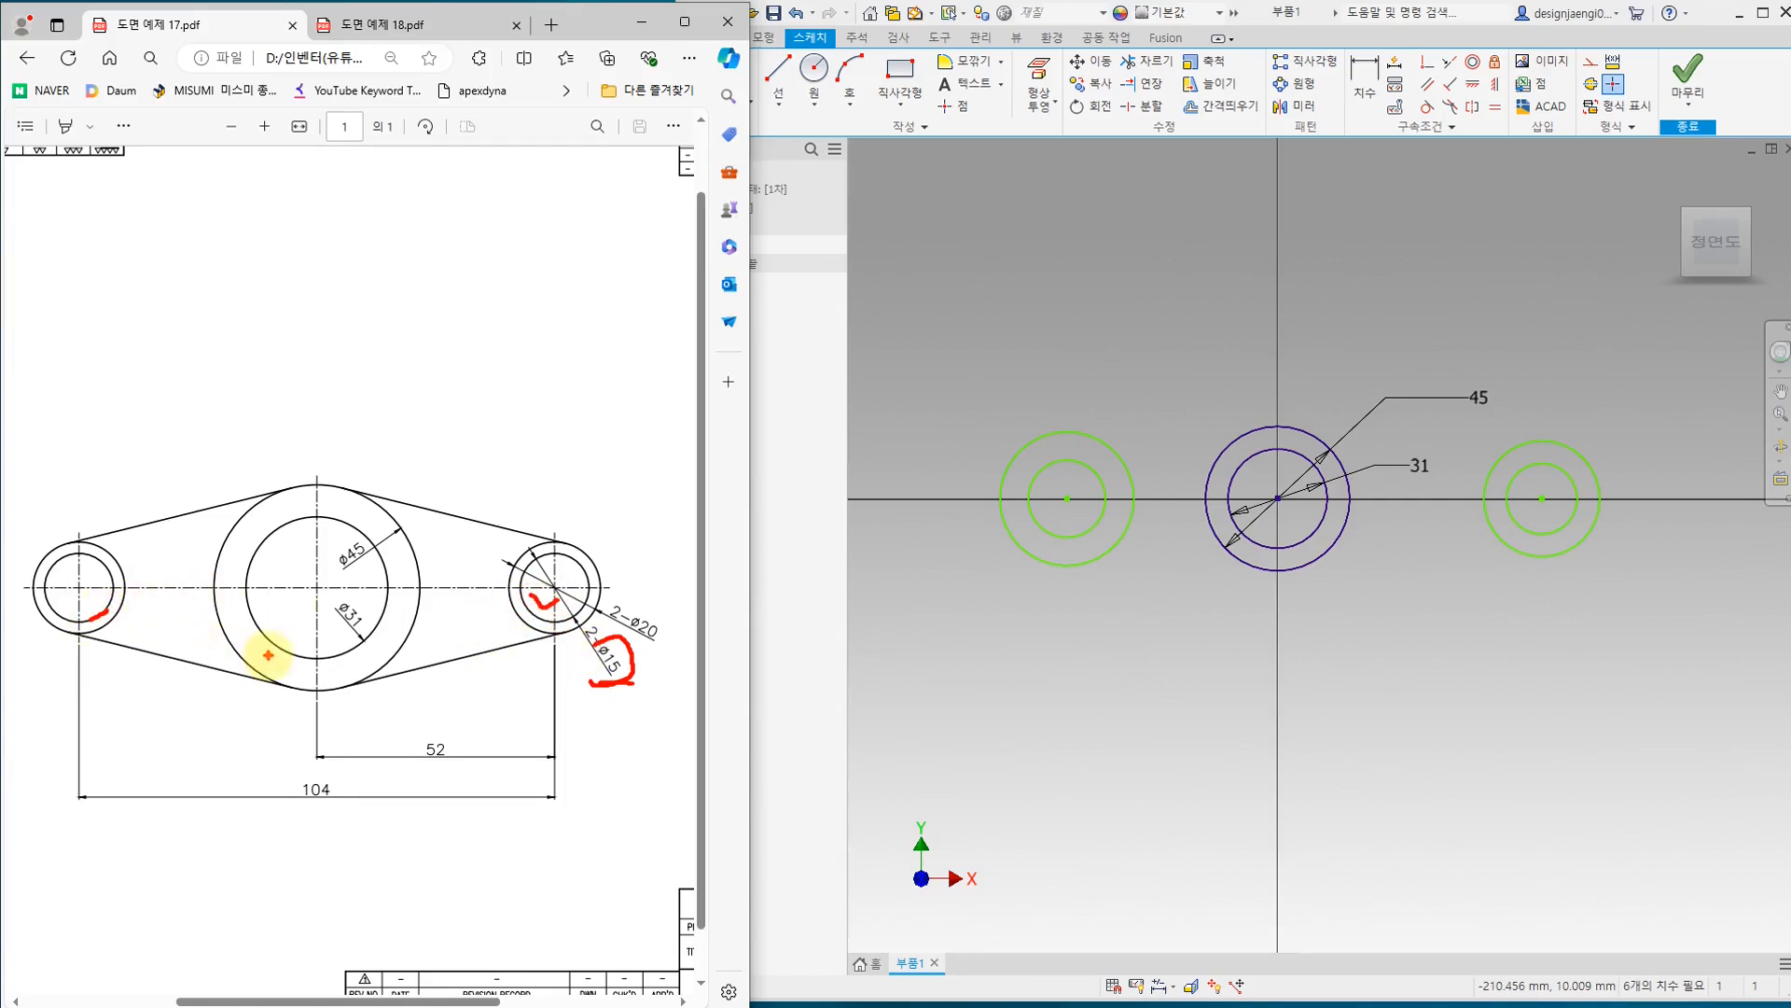
mouse_move(635, 597)
mouse_down()
mouse_move(652, 643)
mouse_move(625, 625)
mouse_move(661, 608)
mouse_move(668, 637)
mouse_up()
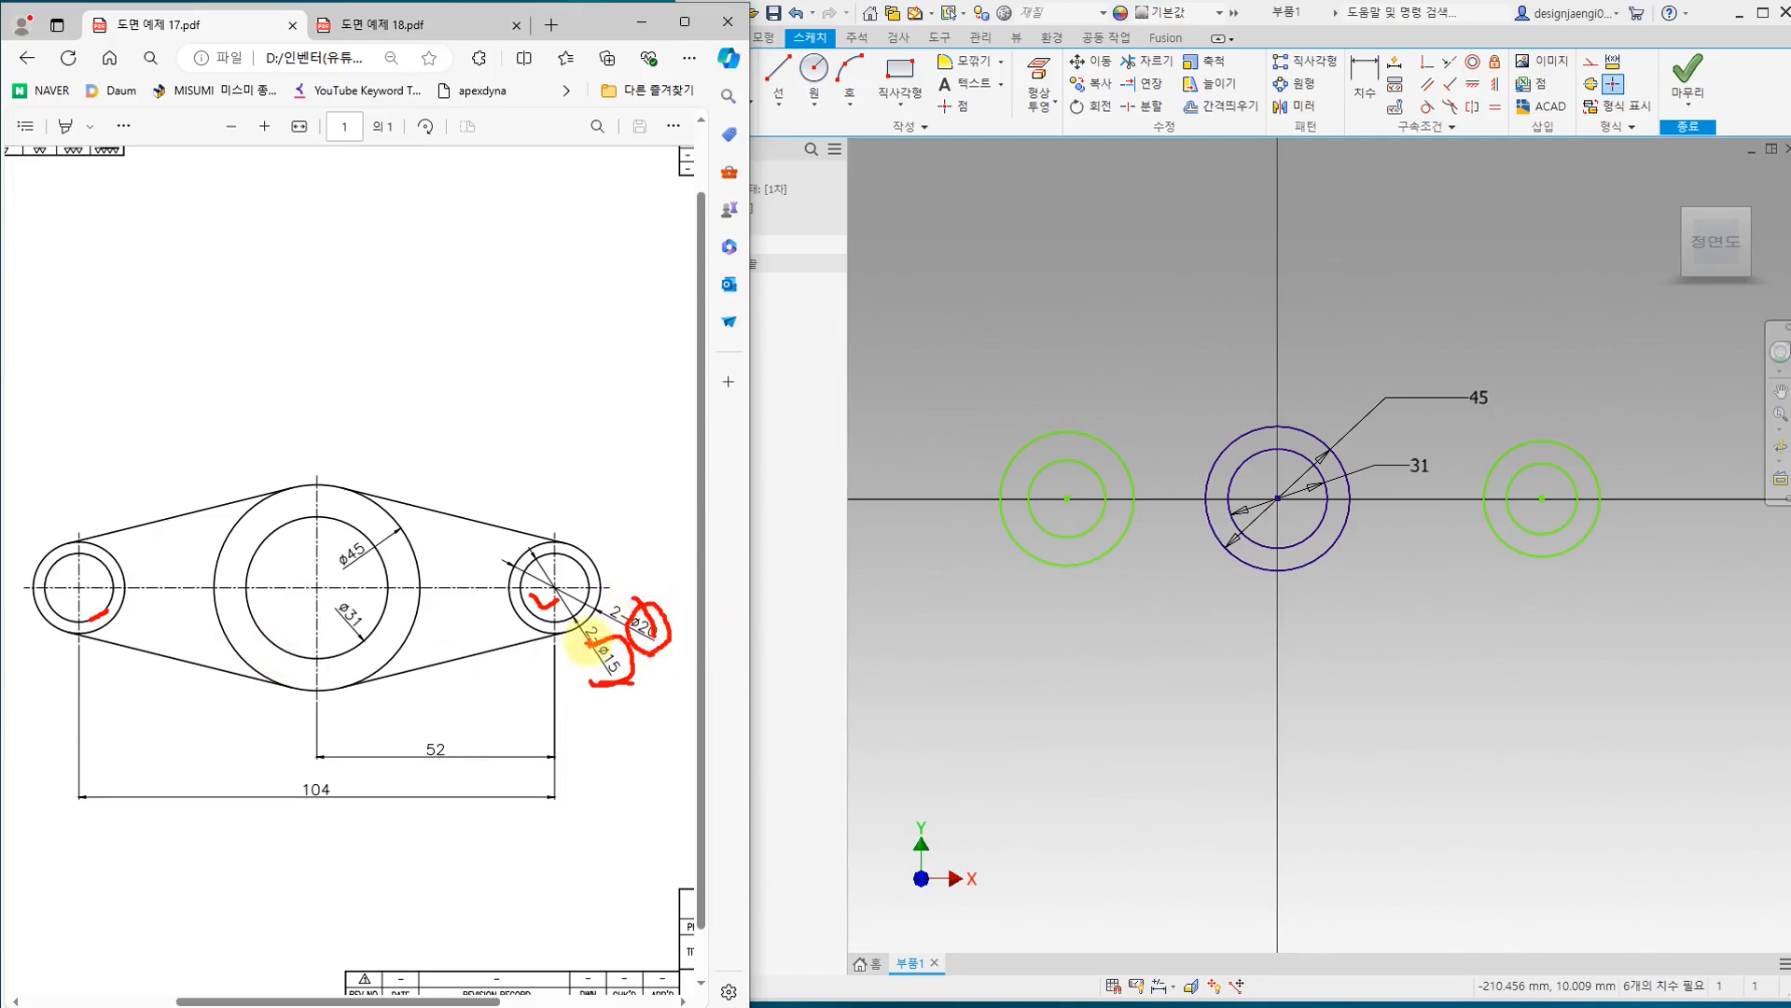
drag(595, 561, 629, 548)
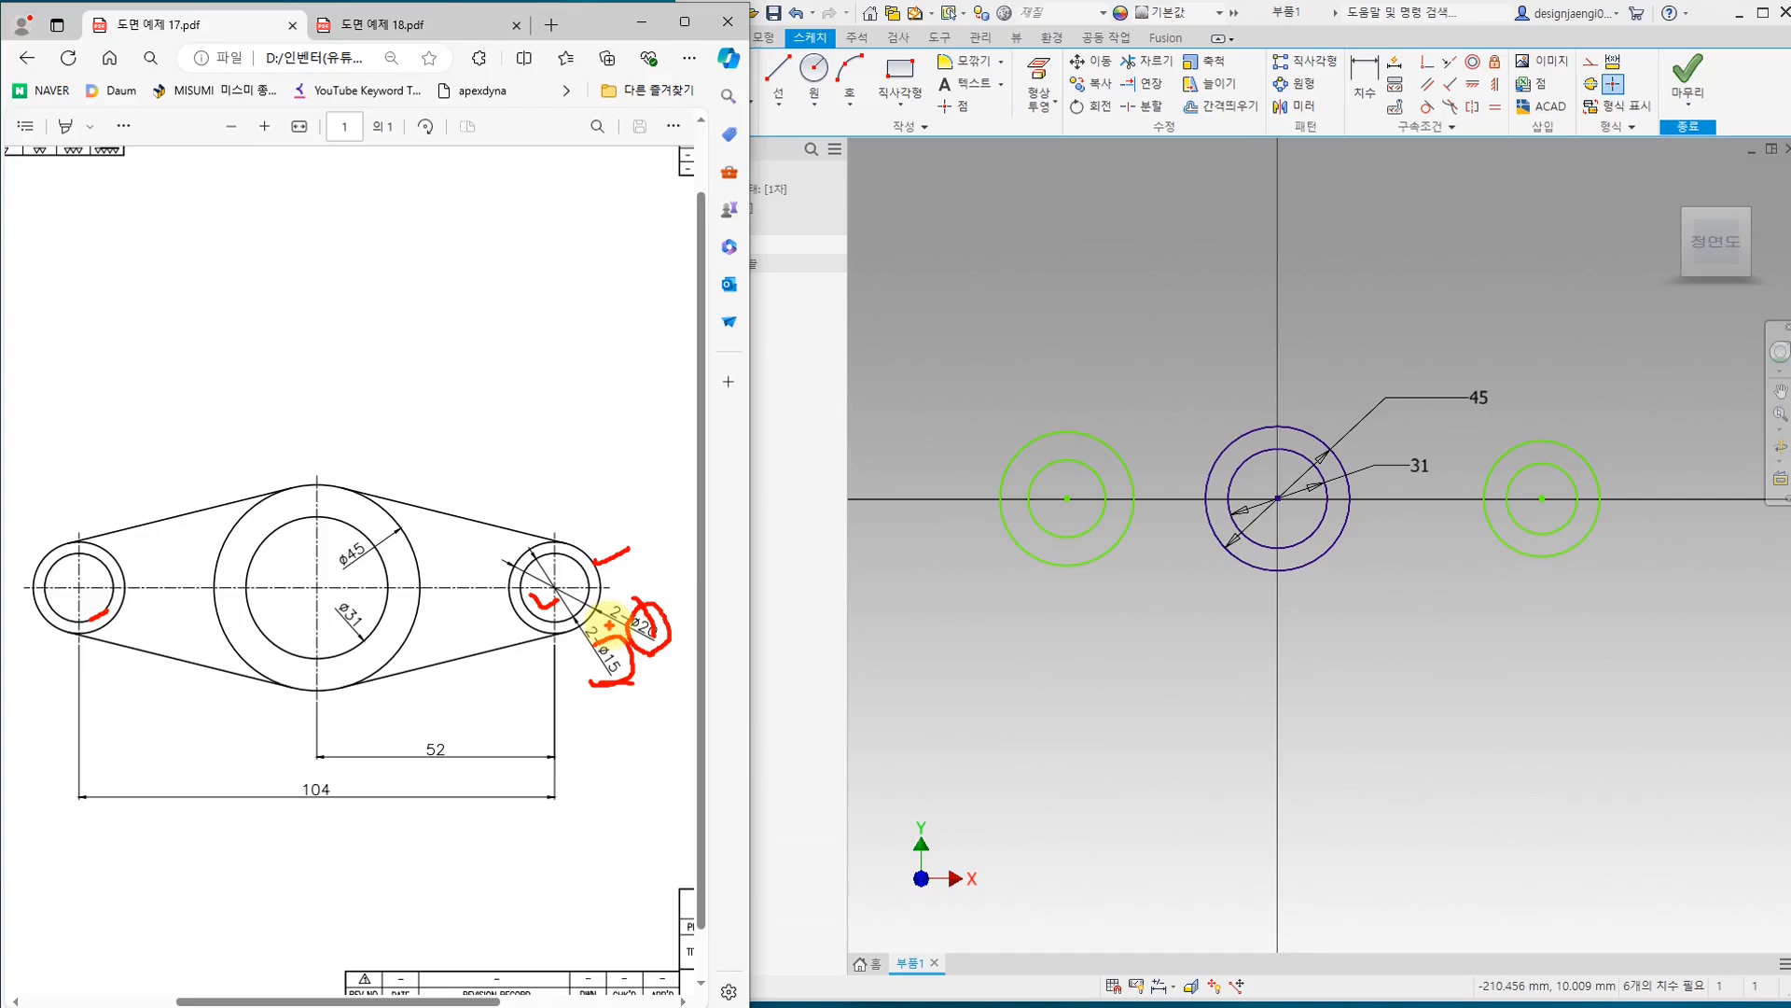
drag(122, 555, 178, 539)
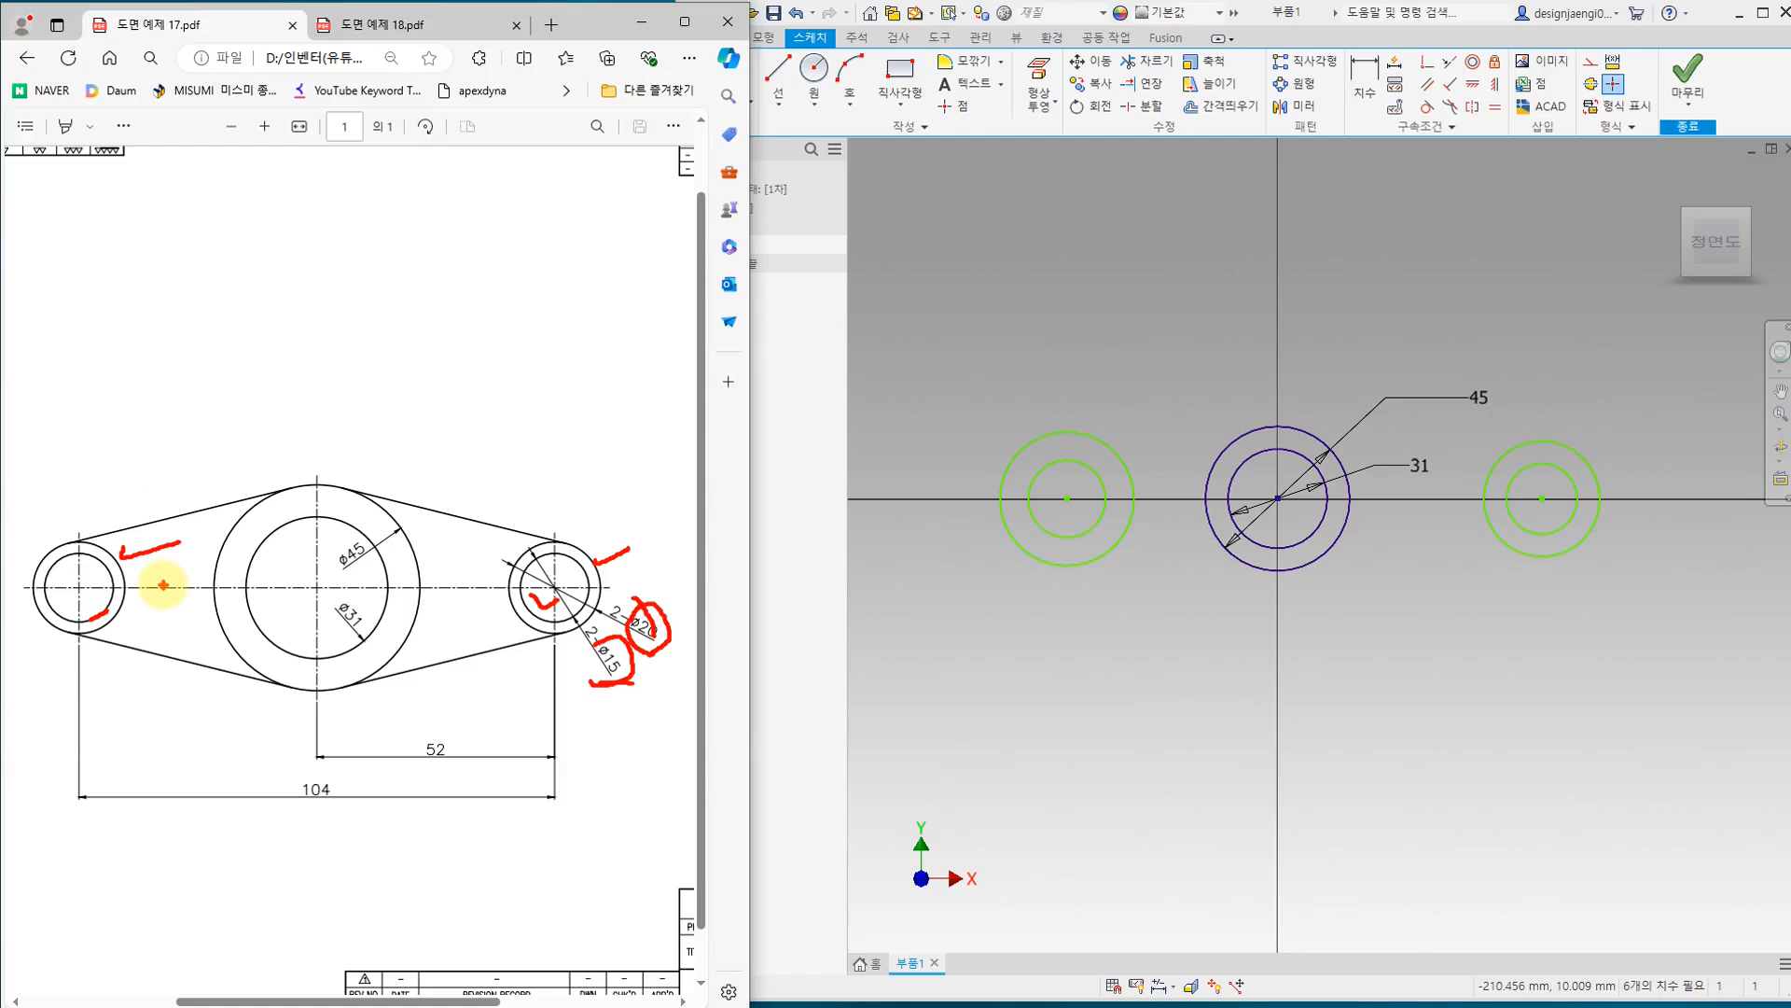
key(Escape)
Step: Apply equal constraints between the left and right inner end circles and between the left and right outer end circles
click(1099, 317)
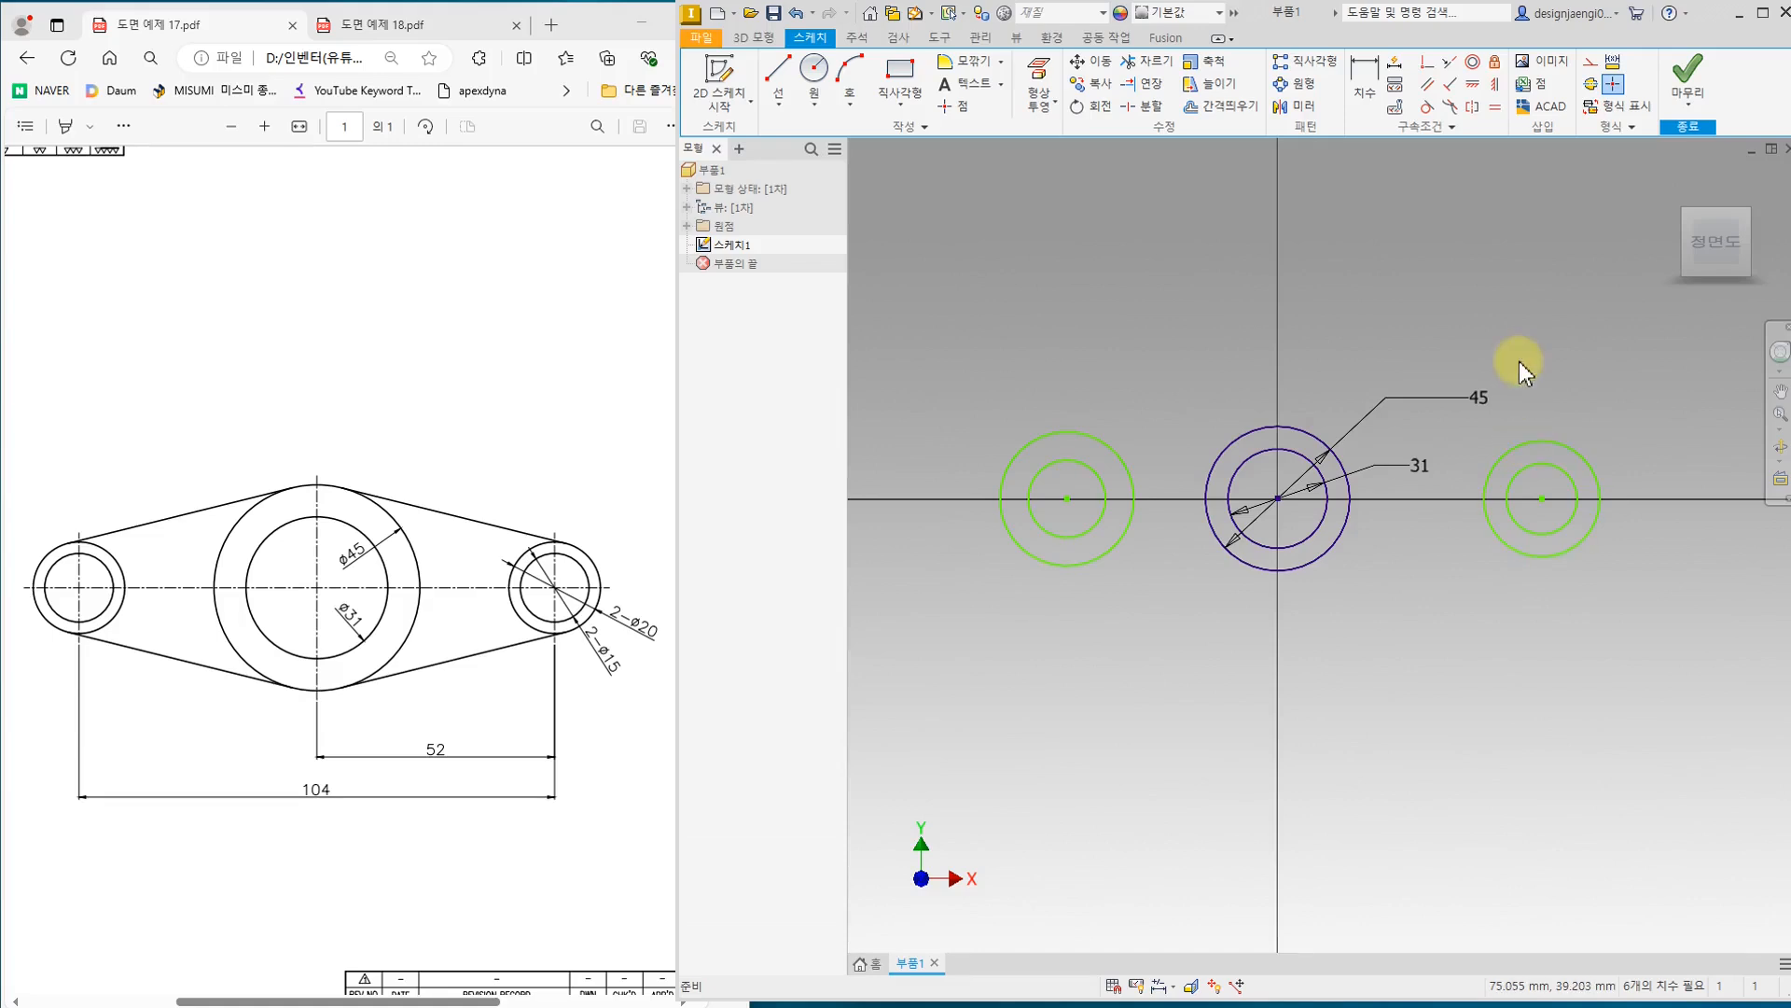
click(1493, 109)
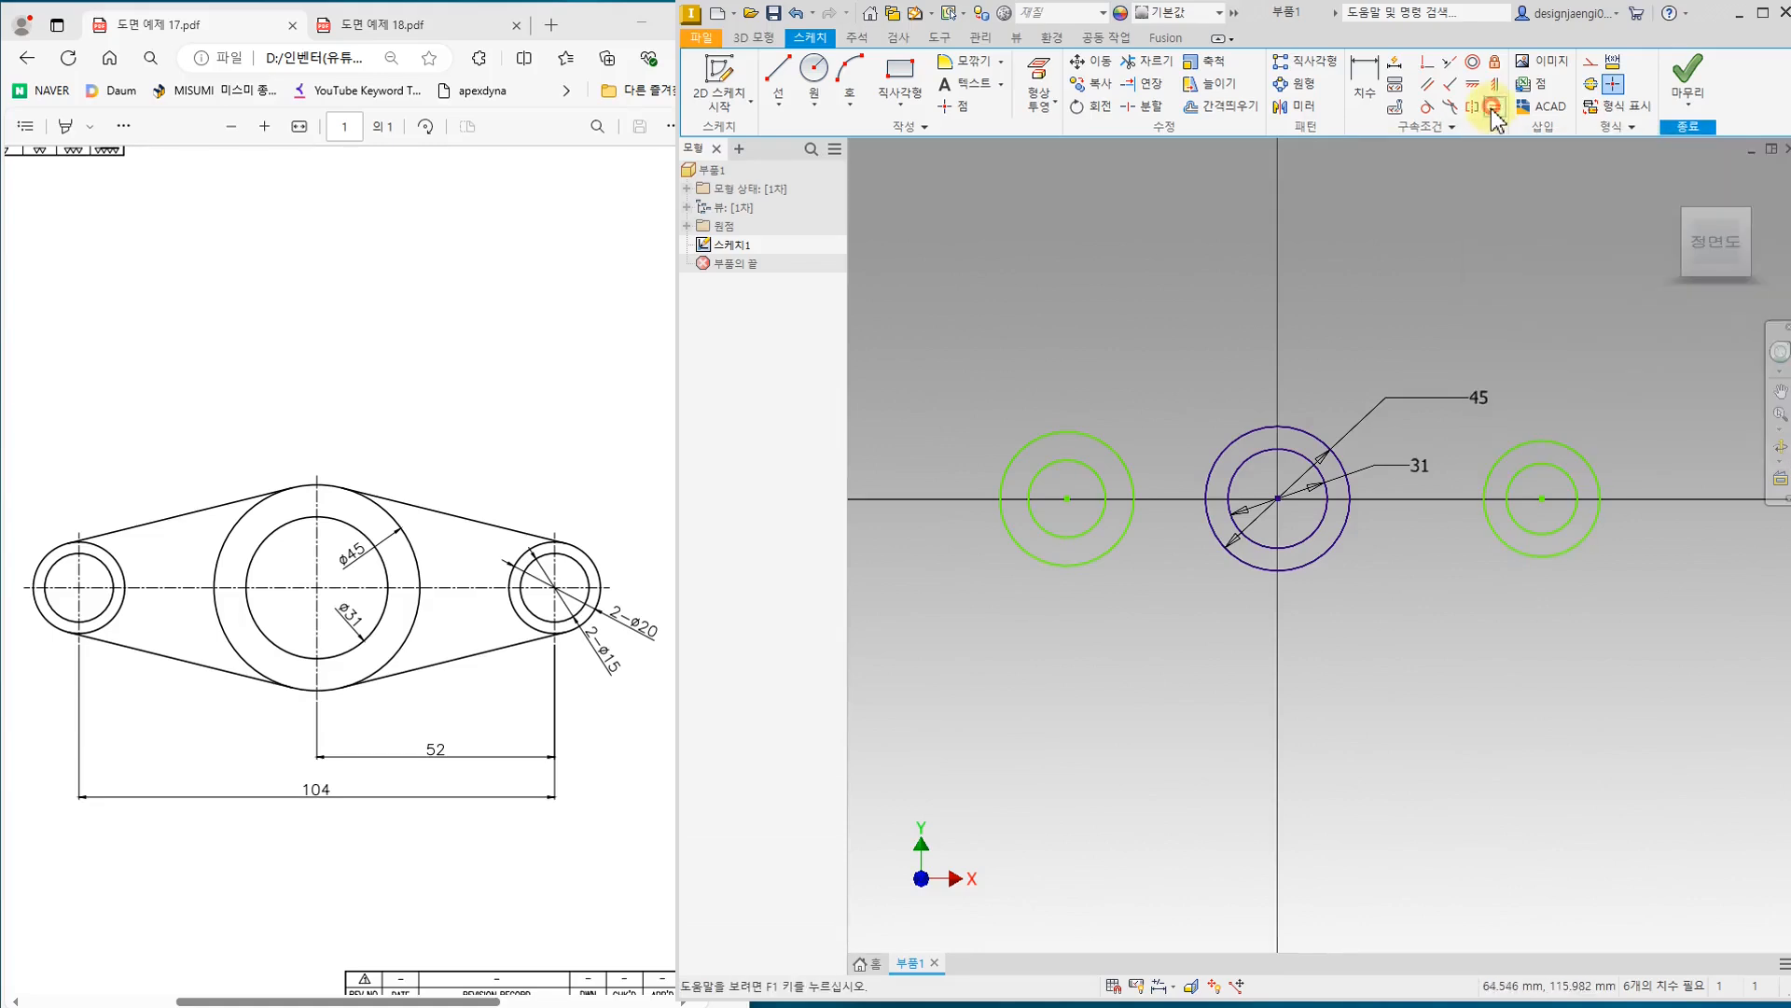
click(1093, 472)
click(1547, 465)
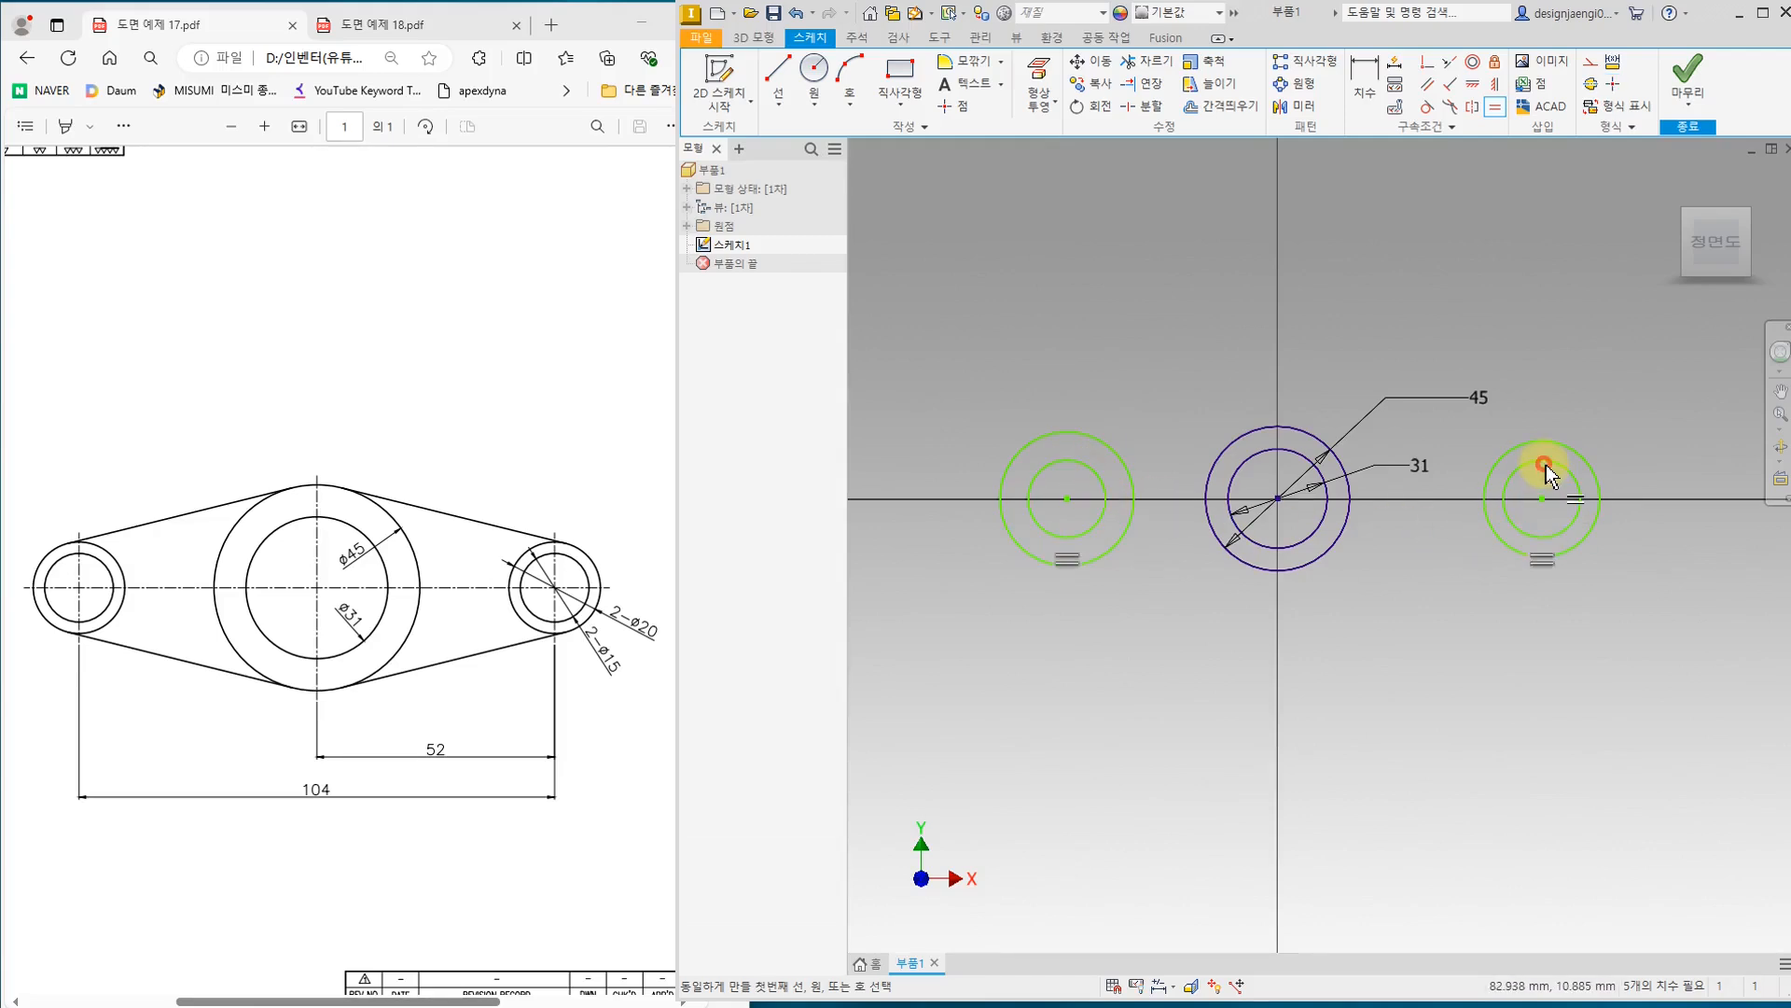
click(1075, 435)
click(1548, 444)
key(Escape)
Step: Dimension the left inner end circle's diameter as 15 mm
click(1364, 82)
click(1092, 472)
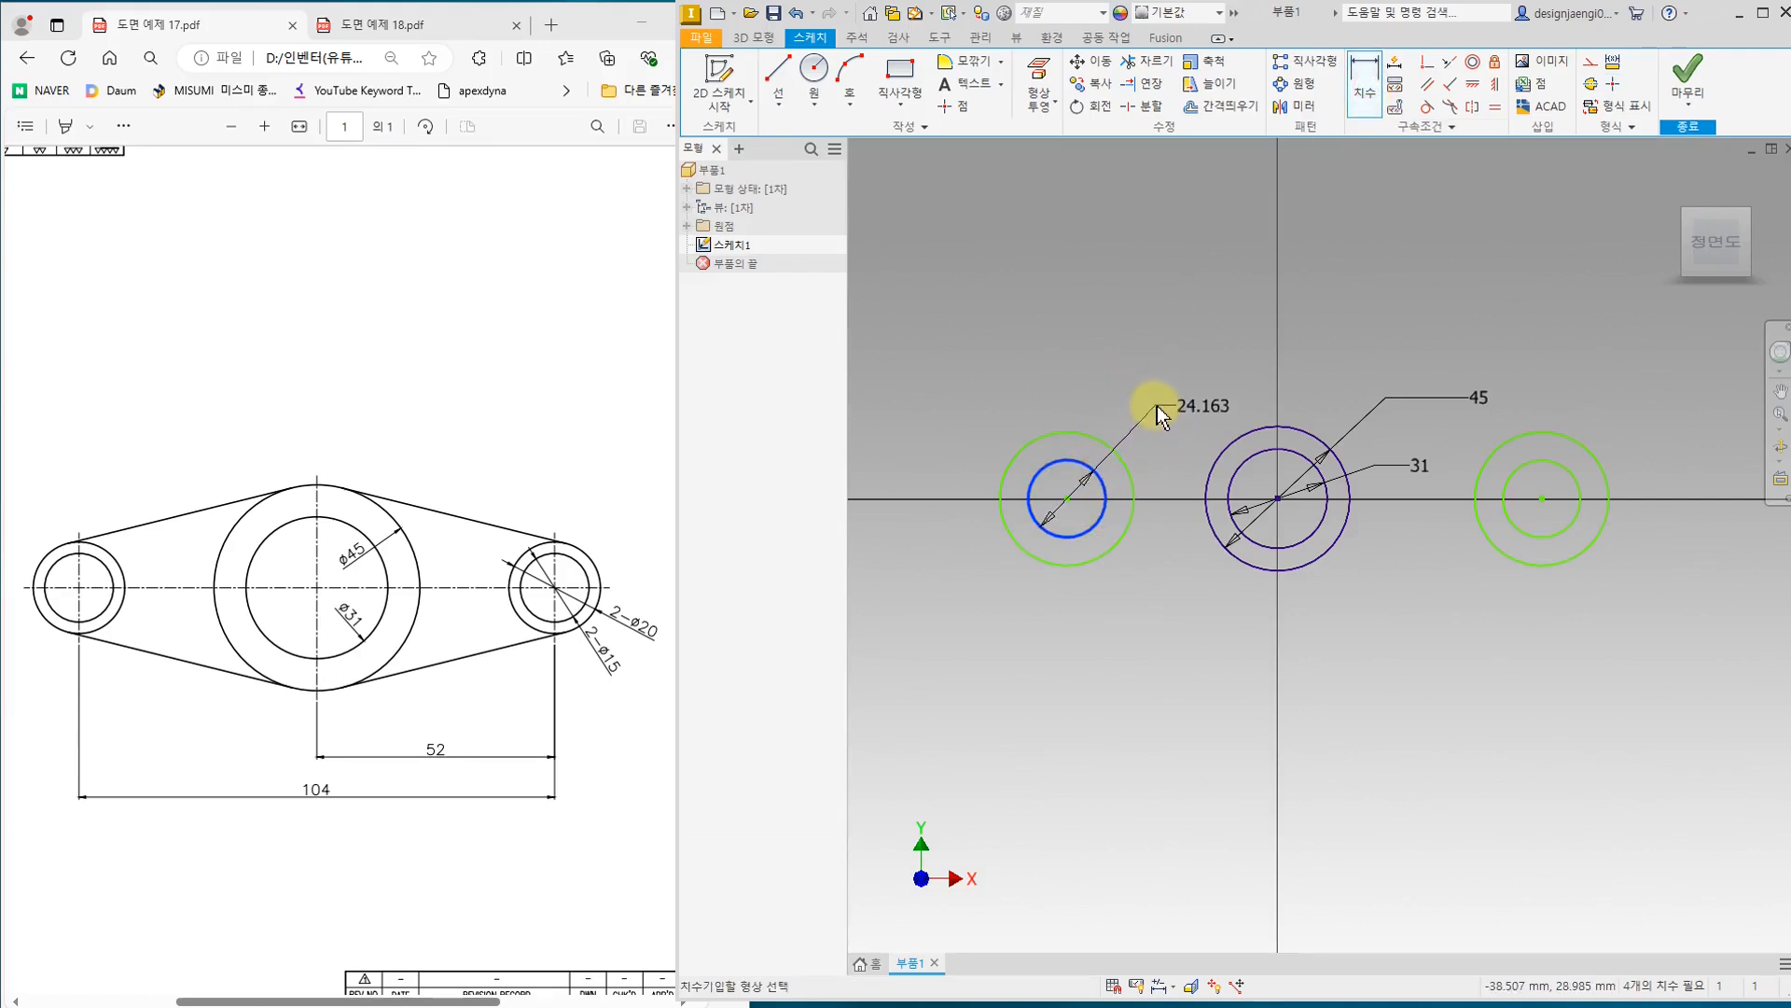
click(1153, 418)
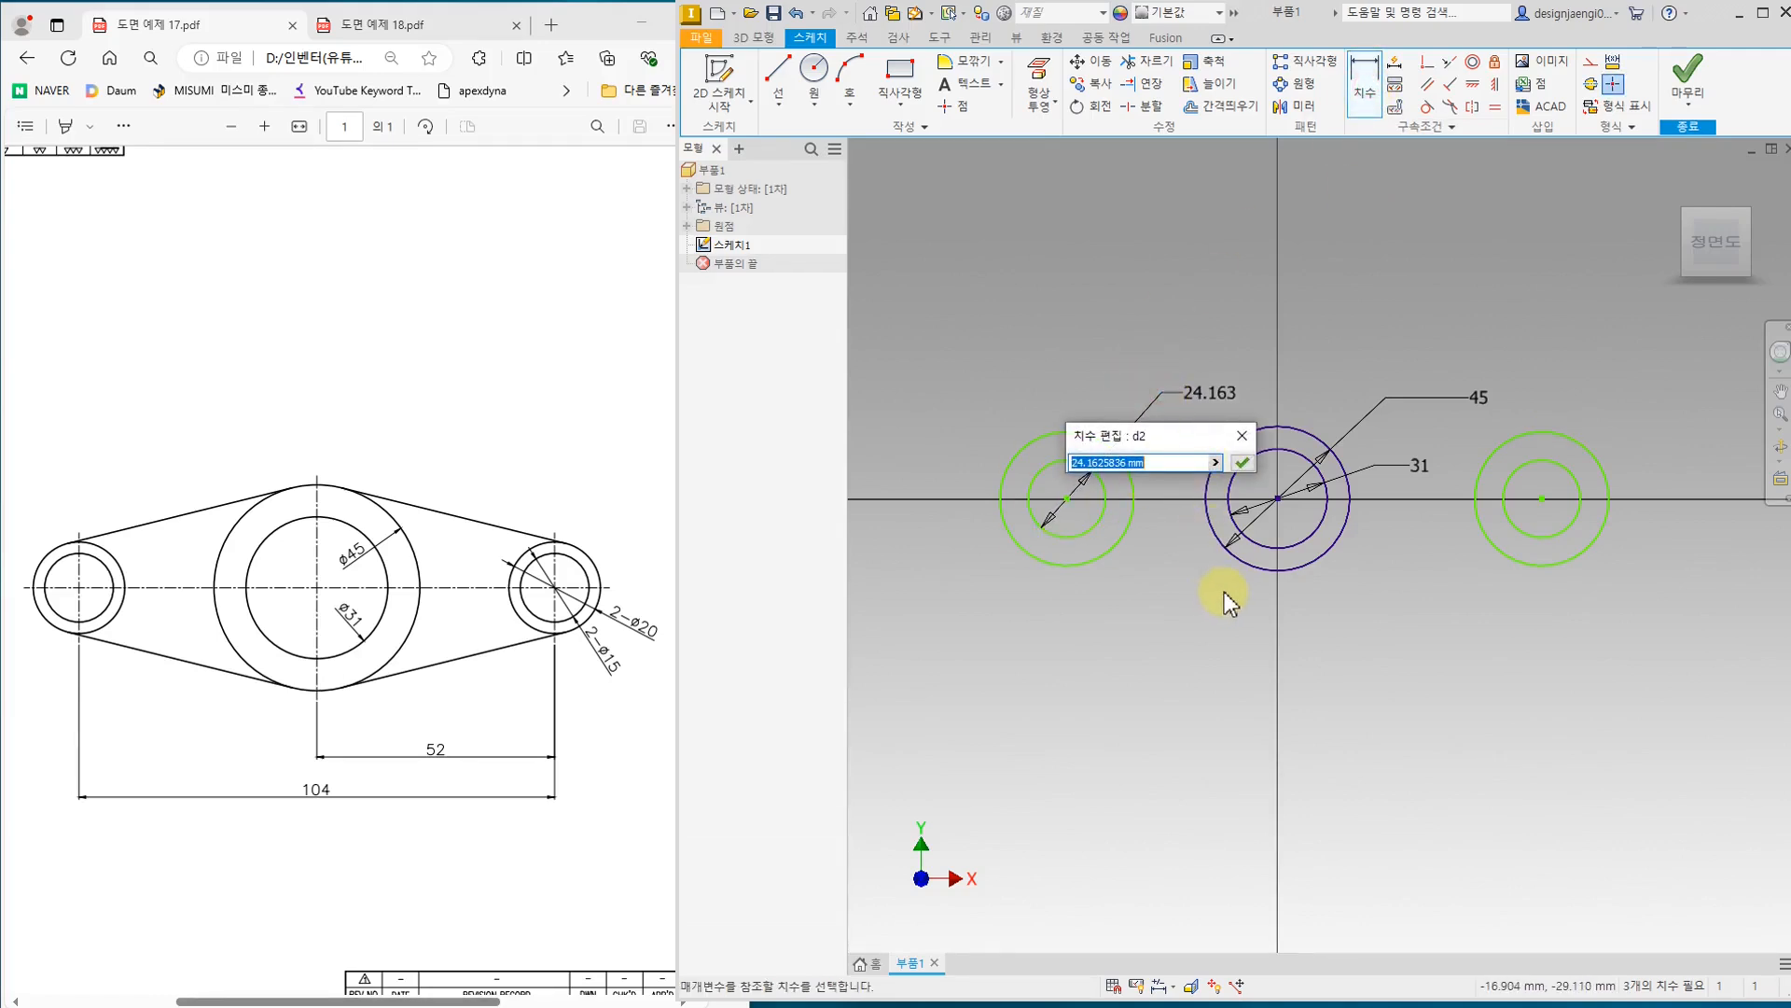
text(15)
key(Return)
Step: Dimension the left outer end circle's diameter as 20 mm
click(1106, 453)
click(972, 414)
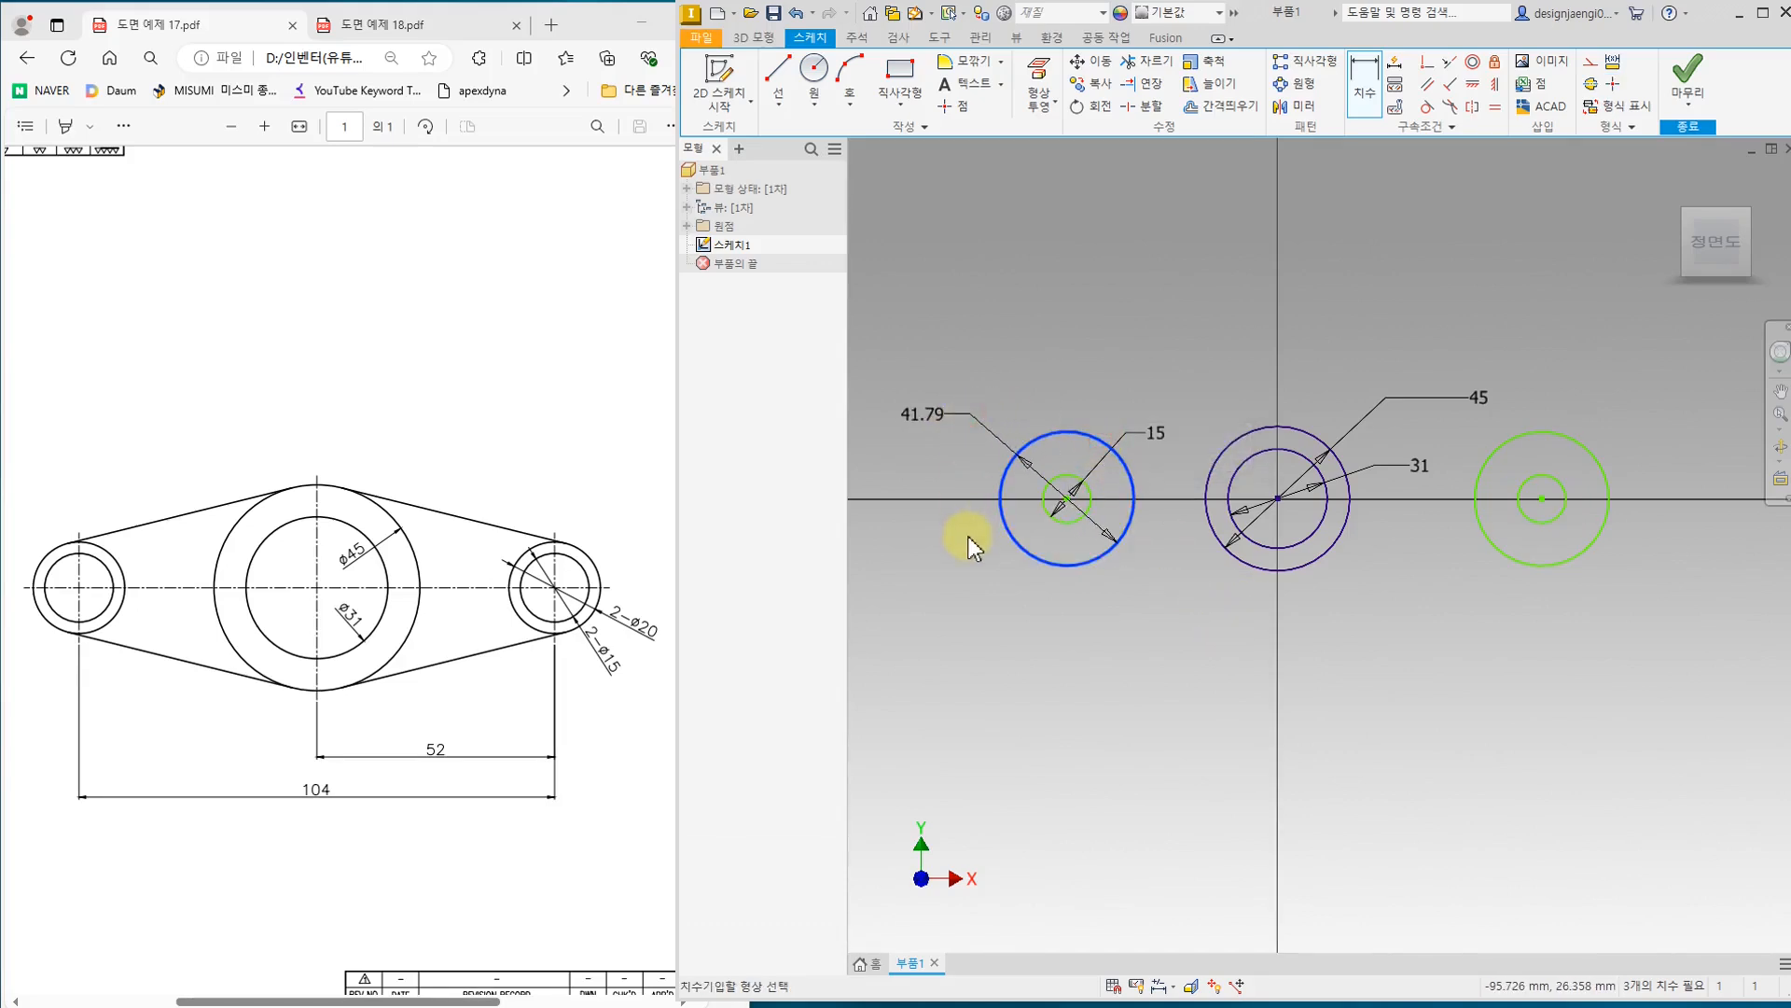
text(20)
key(Return)
key(Escape)
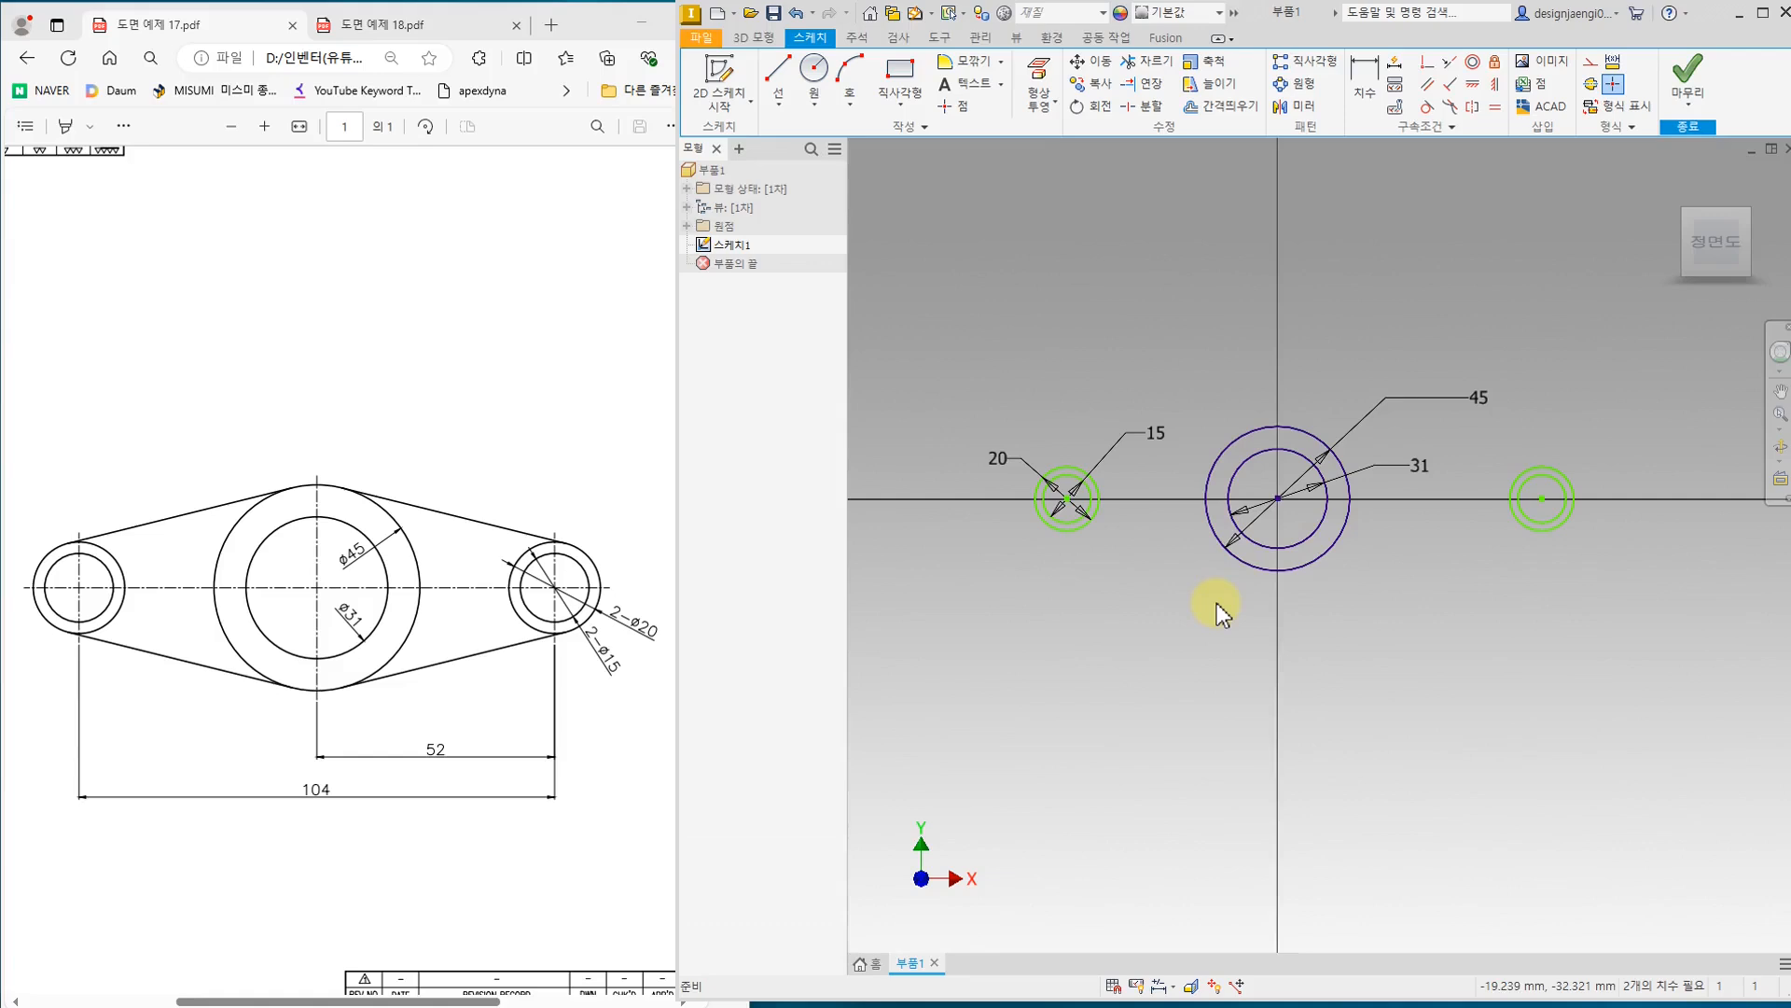
Step: Draw two upper lines joining the tops of the left and right outer end circles to the upper part of the 45 mm circle
middle_drag(1212, 603, 1242, 636)
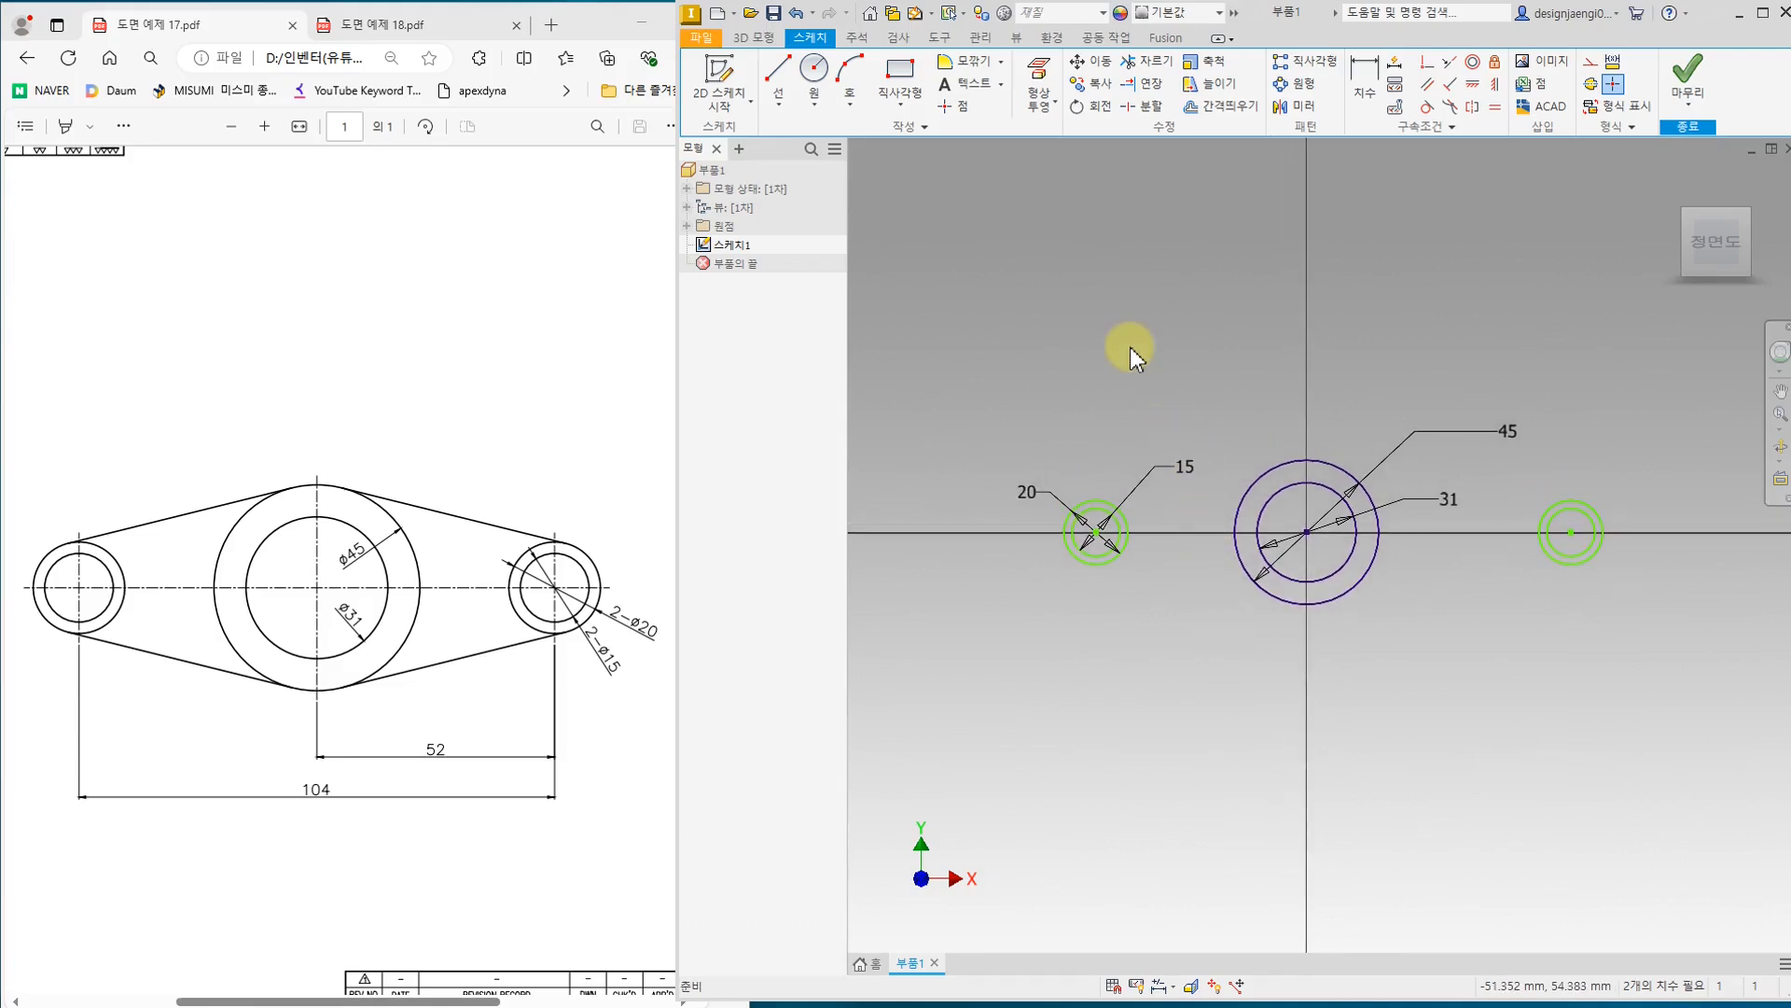
click(778, 73)
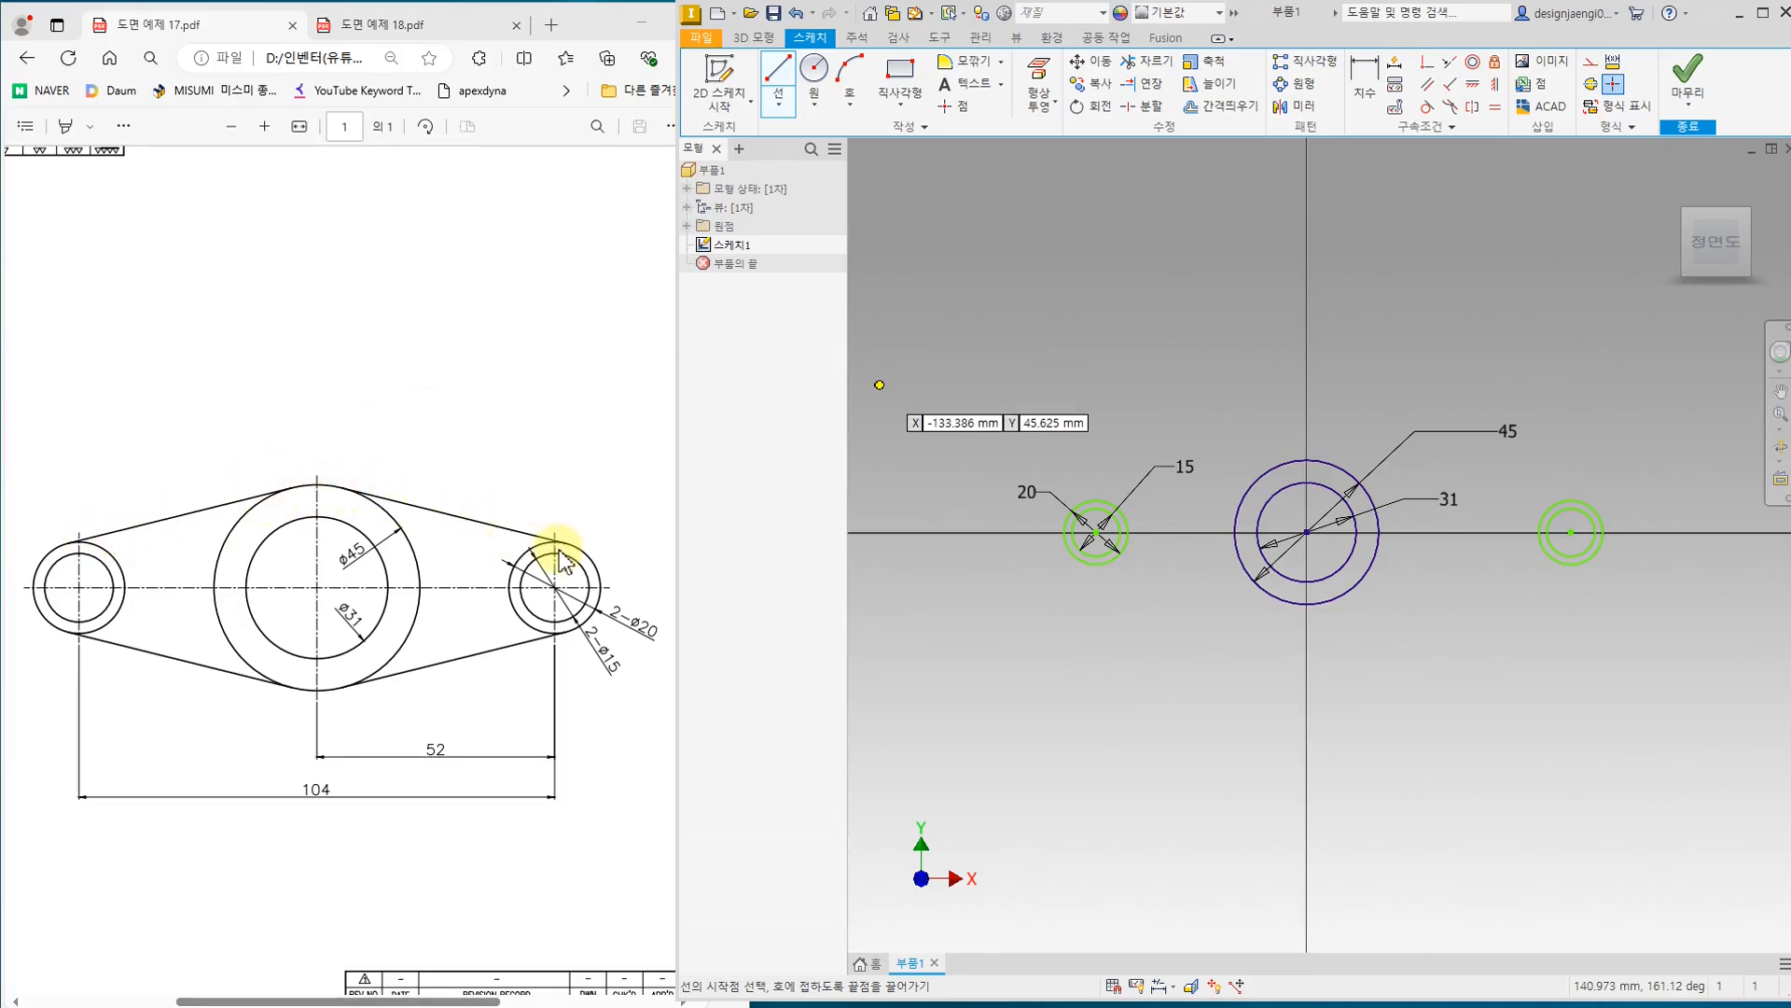
click(1093, 500)
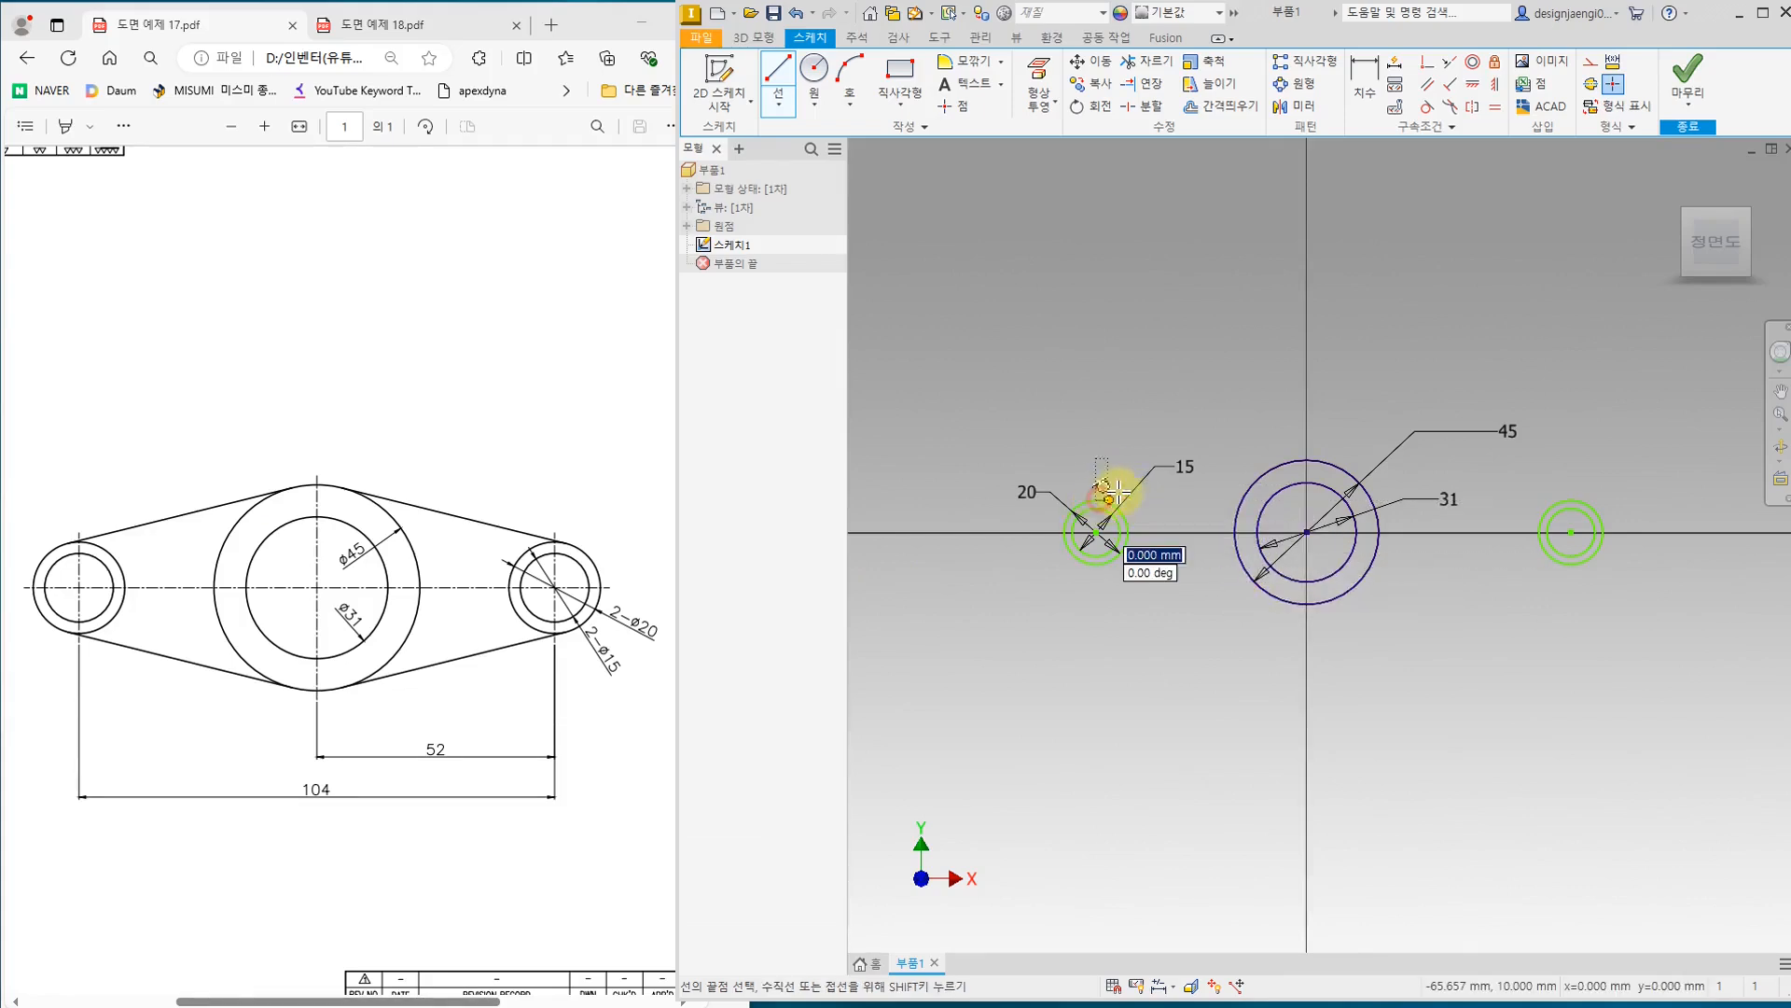
double_click(1274, 463)
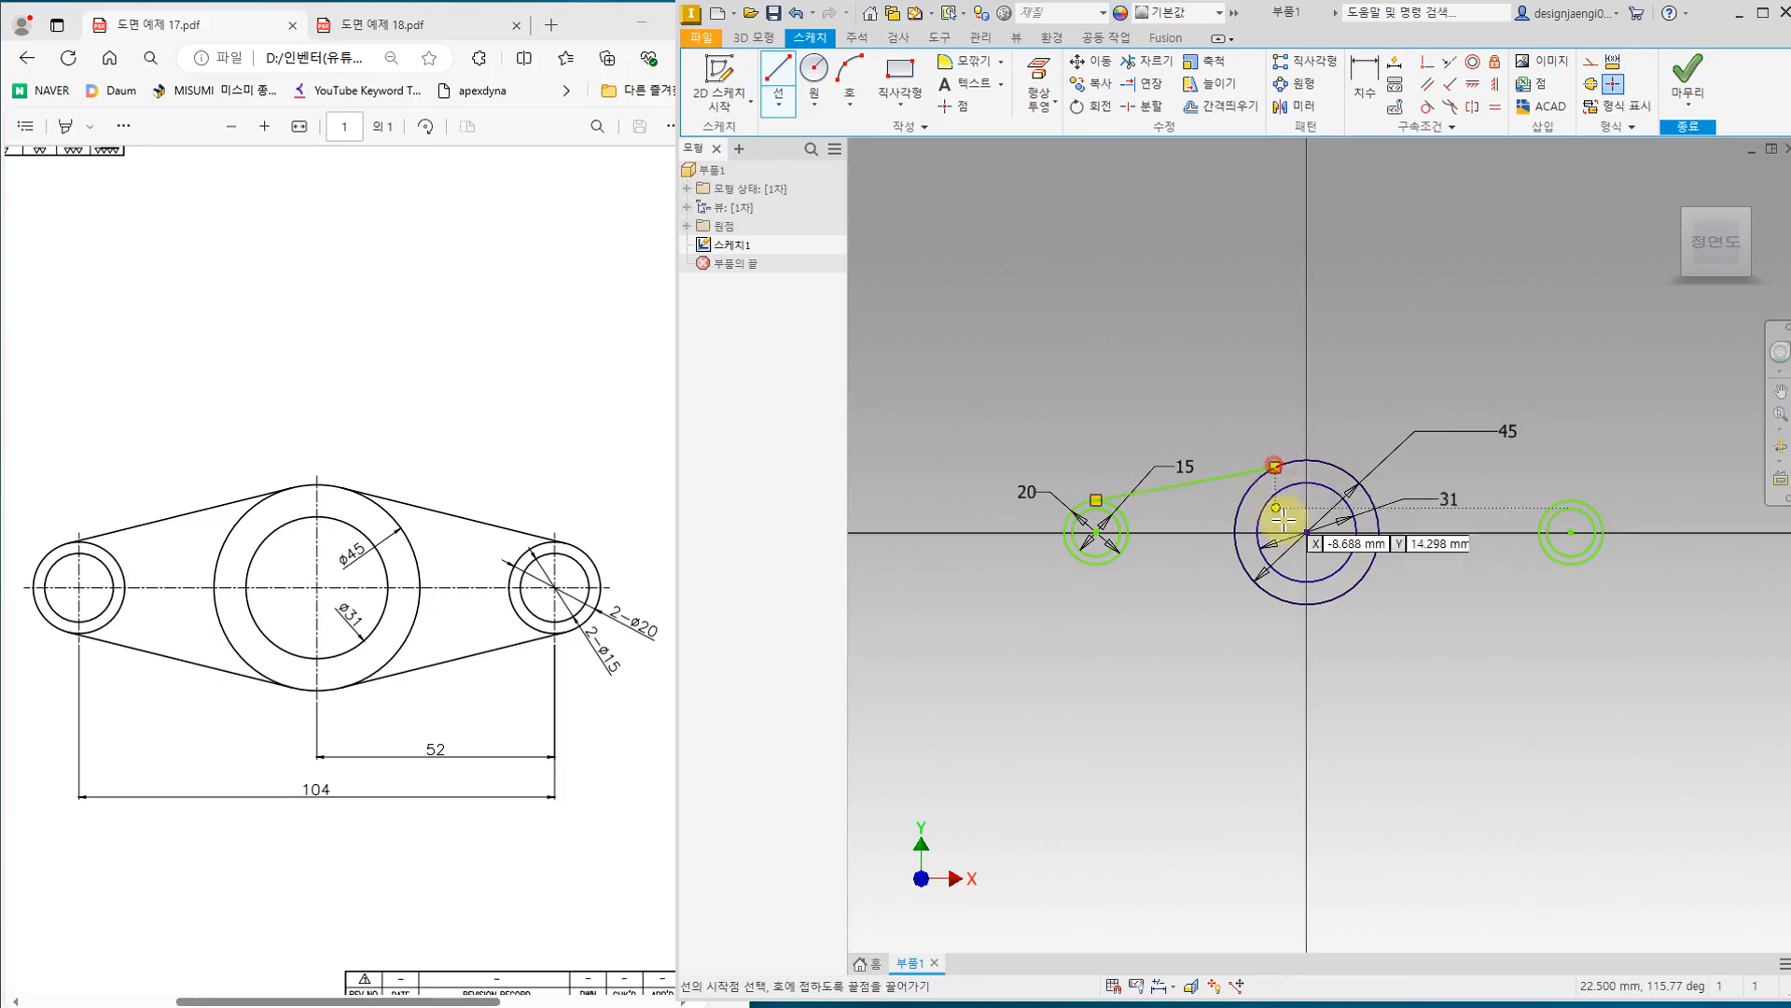
click(1339, 469)
double_click(1571, 499)
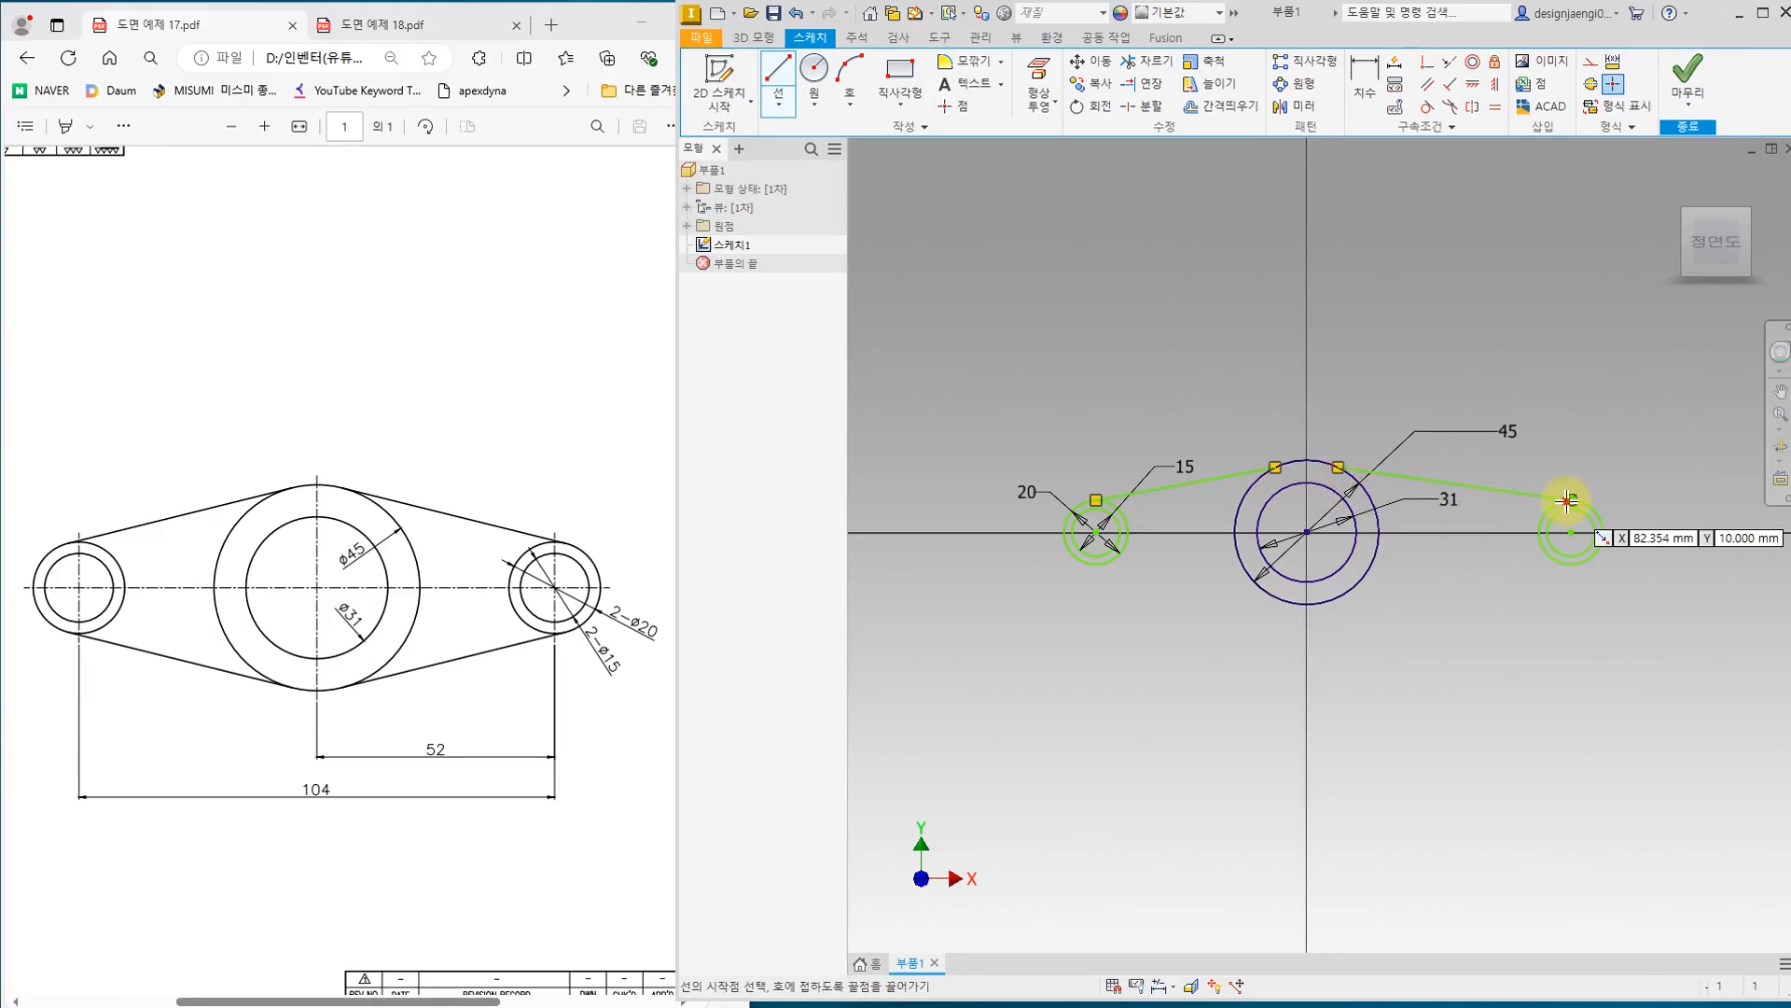
Step: Draw two lower lines joining the bottoms of the outer end circles to the lower part of the 45 mm circle
click(1570, 564)
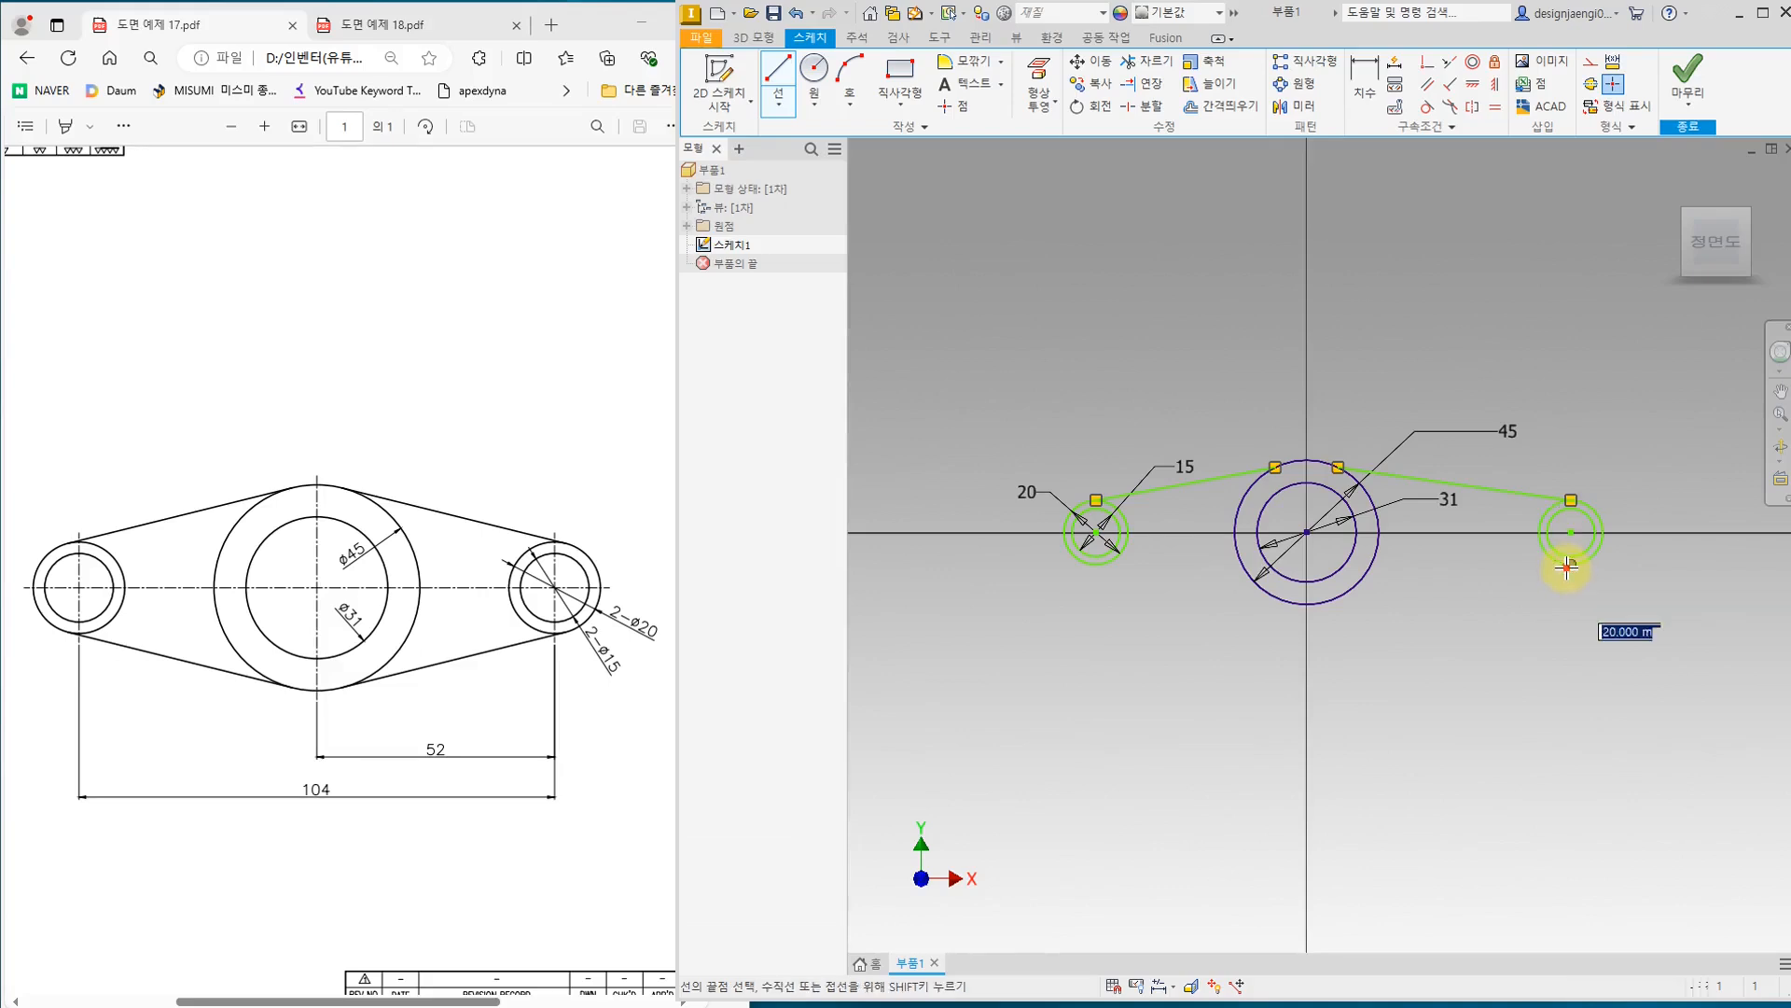
double_click(1339, 597)
click(1260, 591)
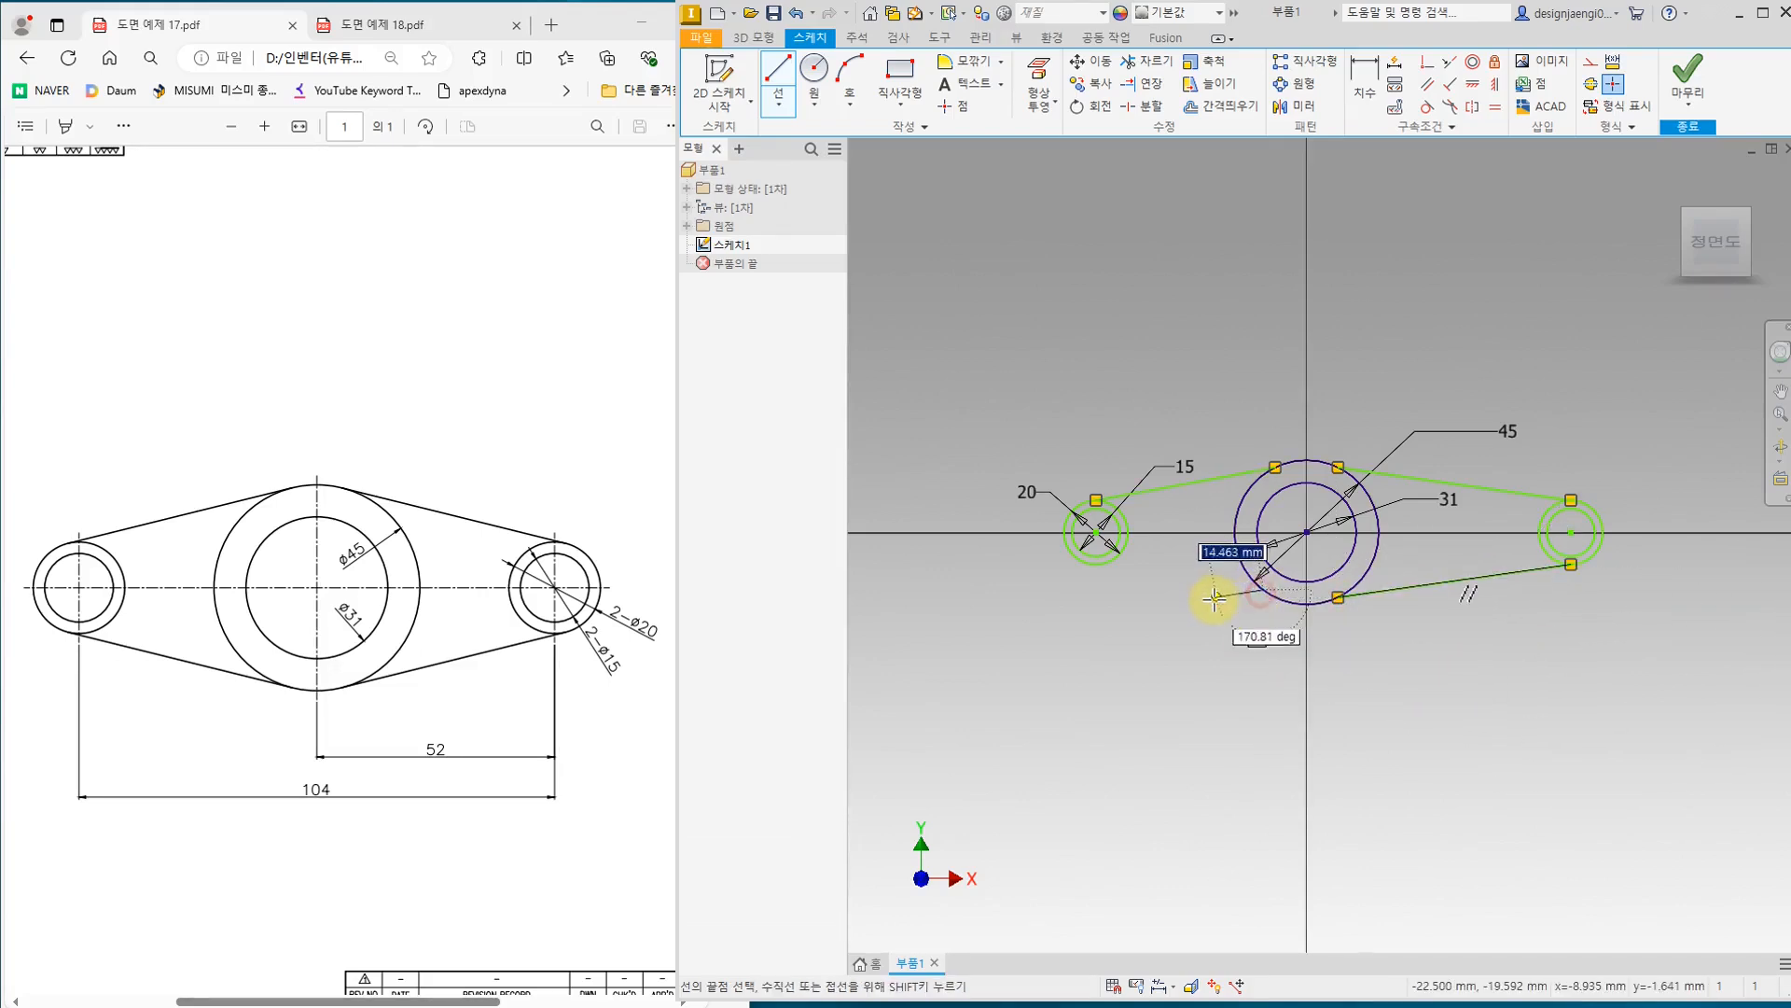
double_click(1110, 563)
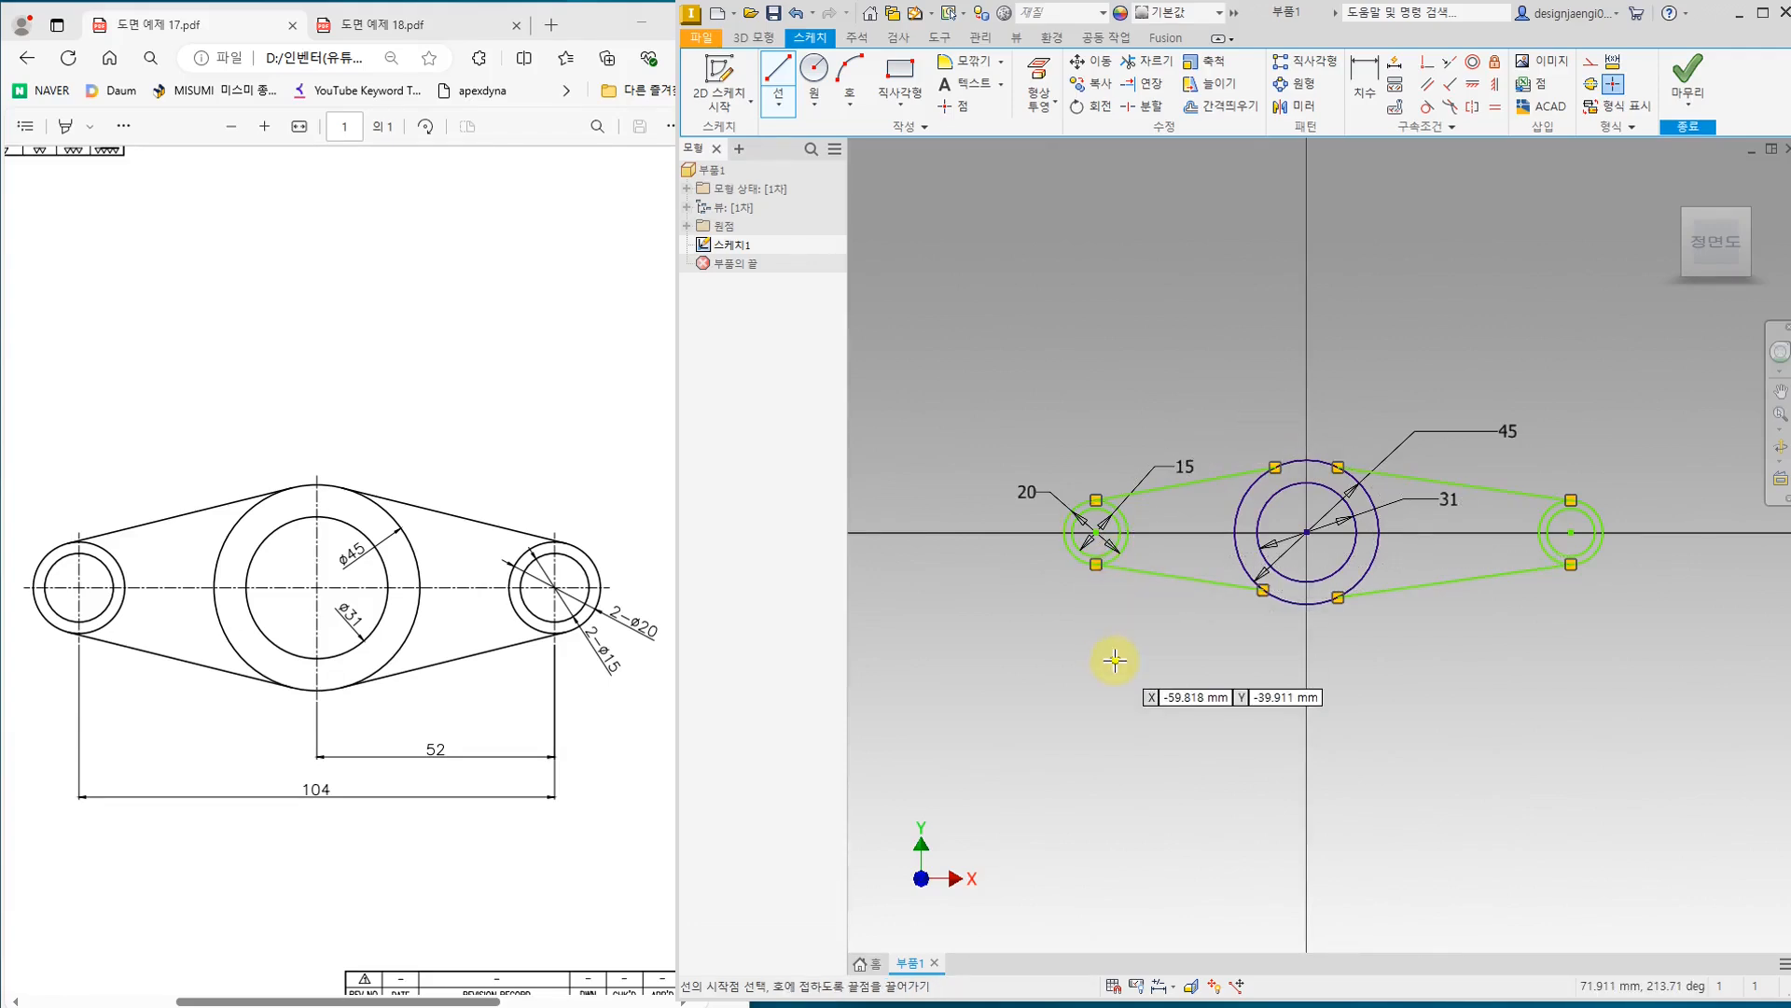
key(Escape)
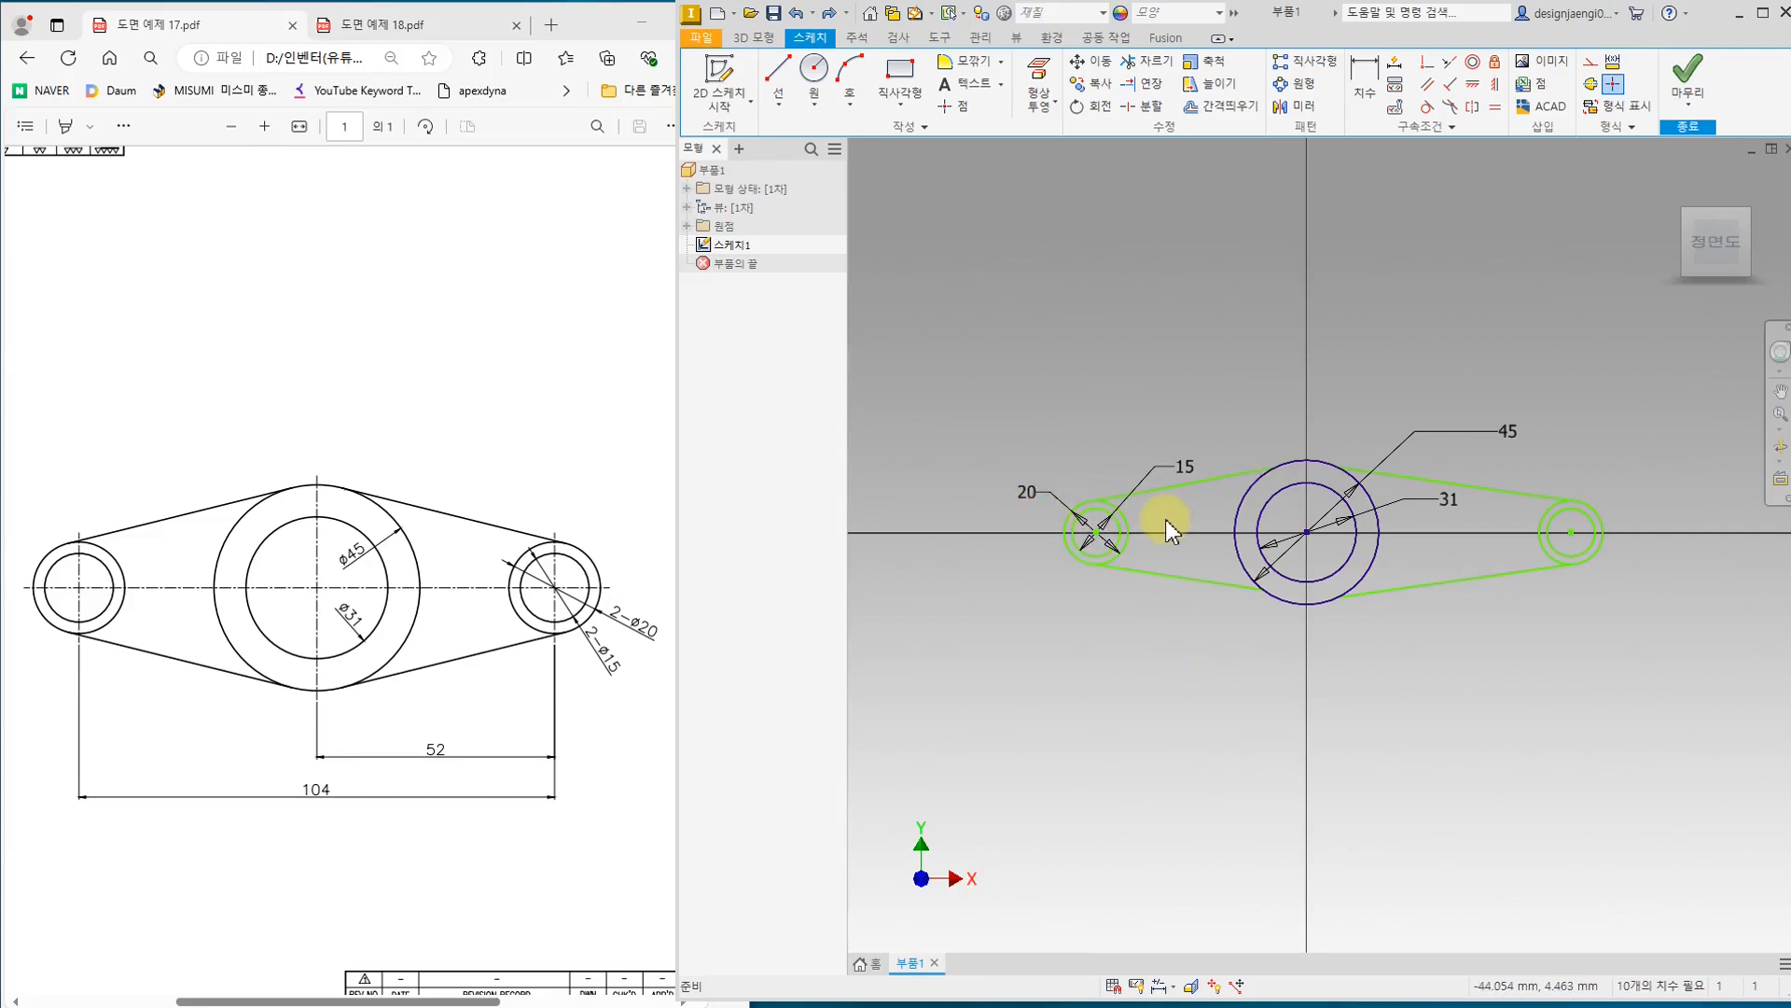
Step: Make the upper-left line tangent to the left outer end circle and the 45 mm central circle
click(1431, 108)
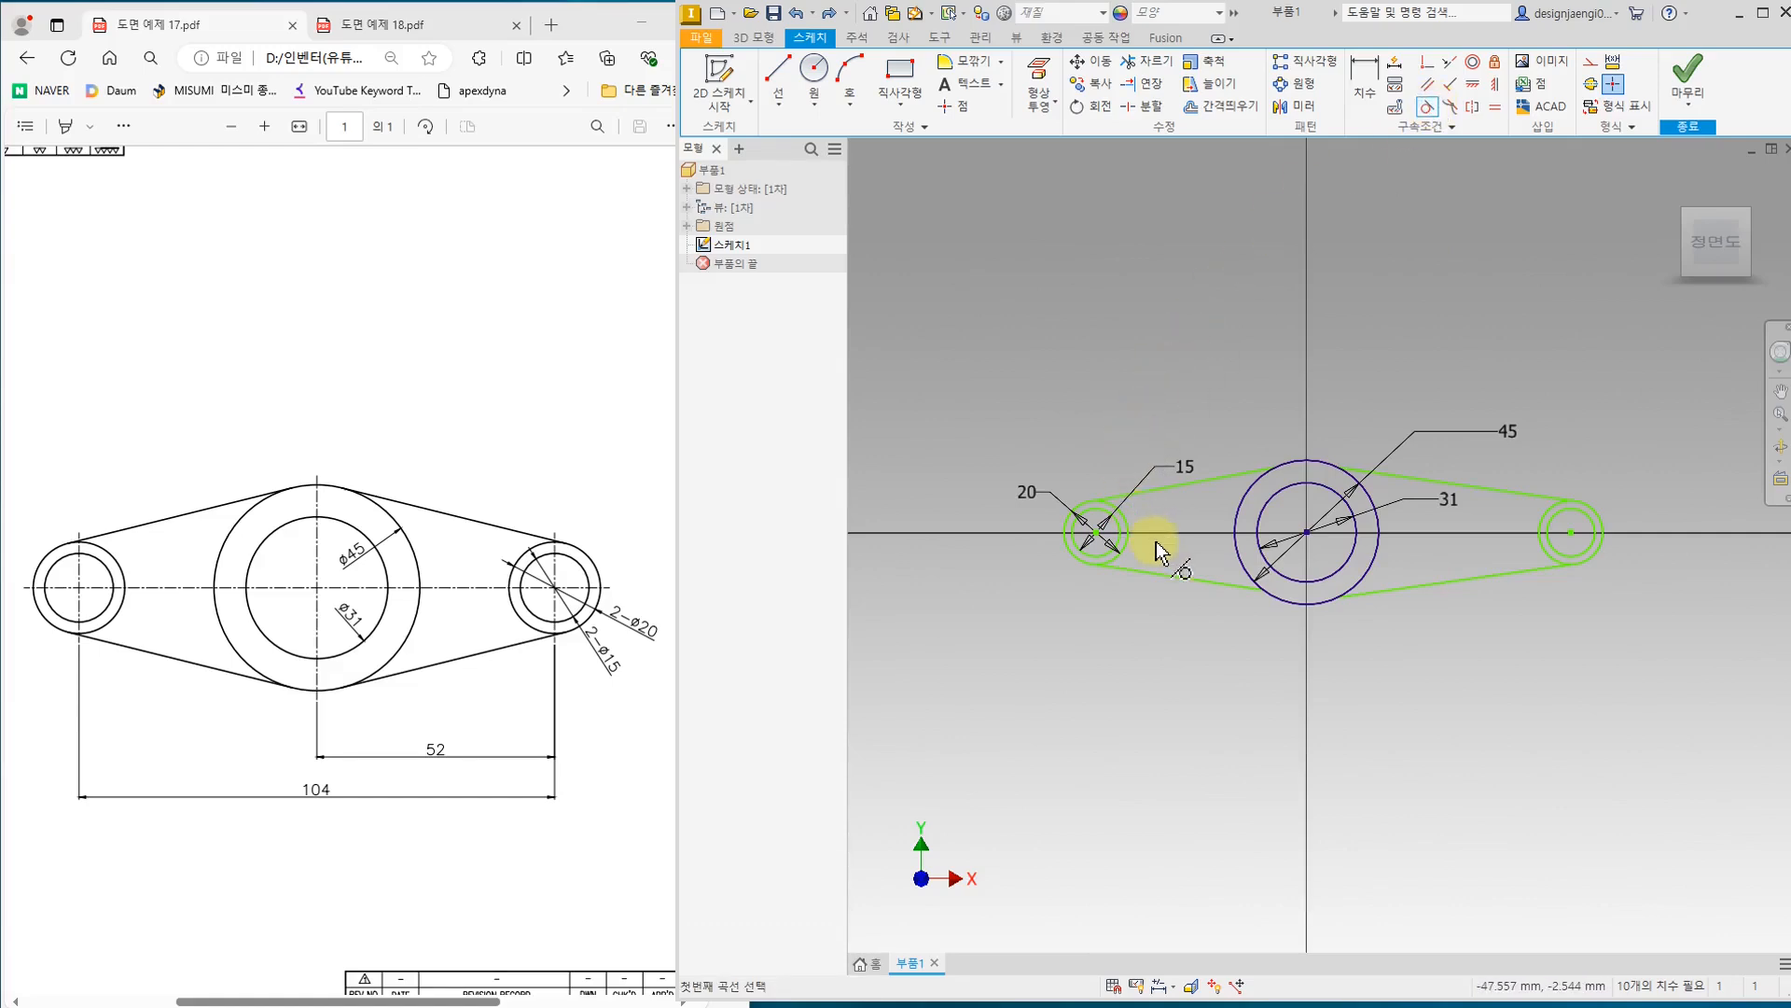
scroll(1120, 512, down, 5)
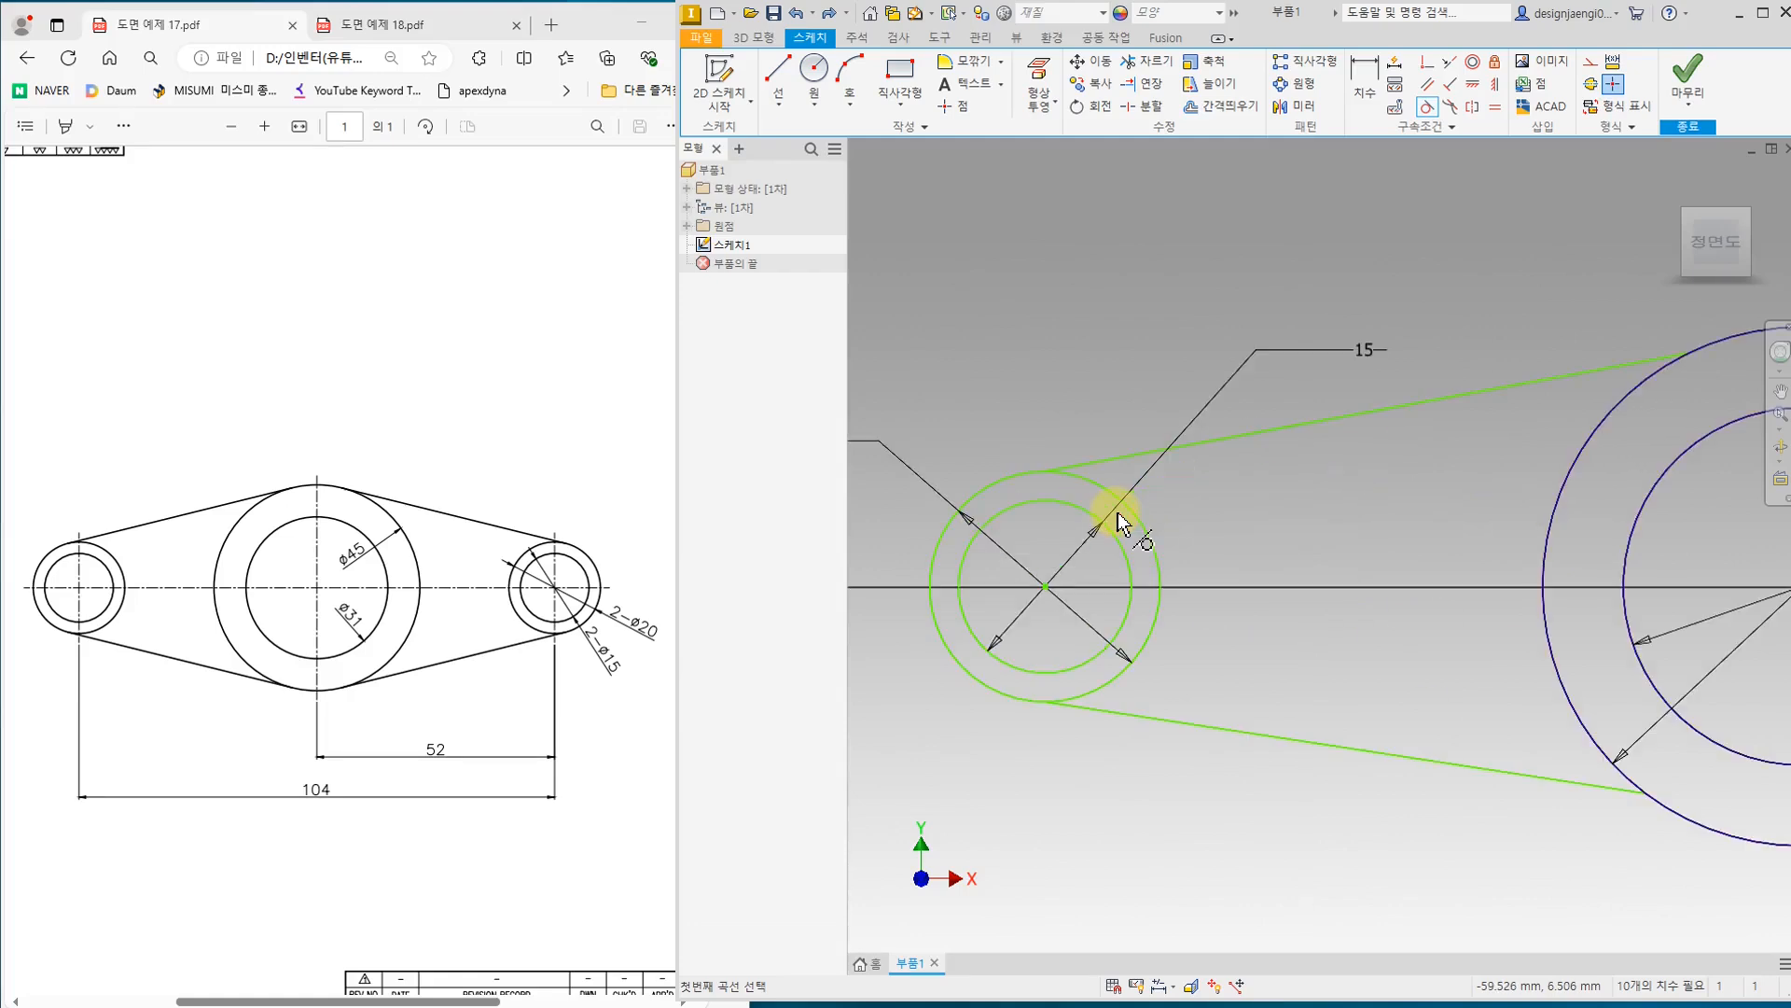
click(1095, 483)
click(1101, 462)
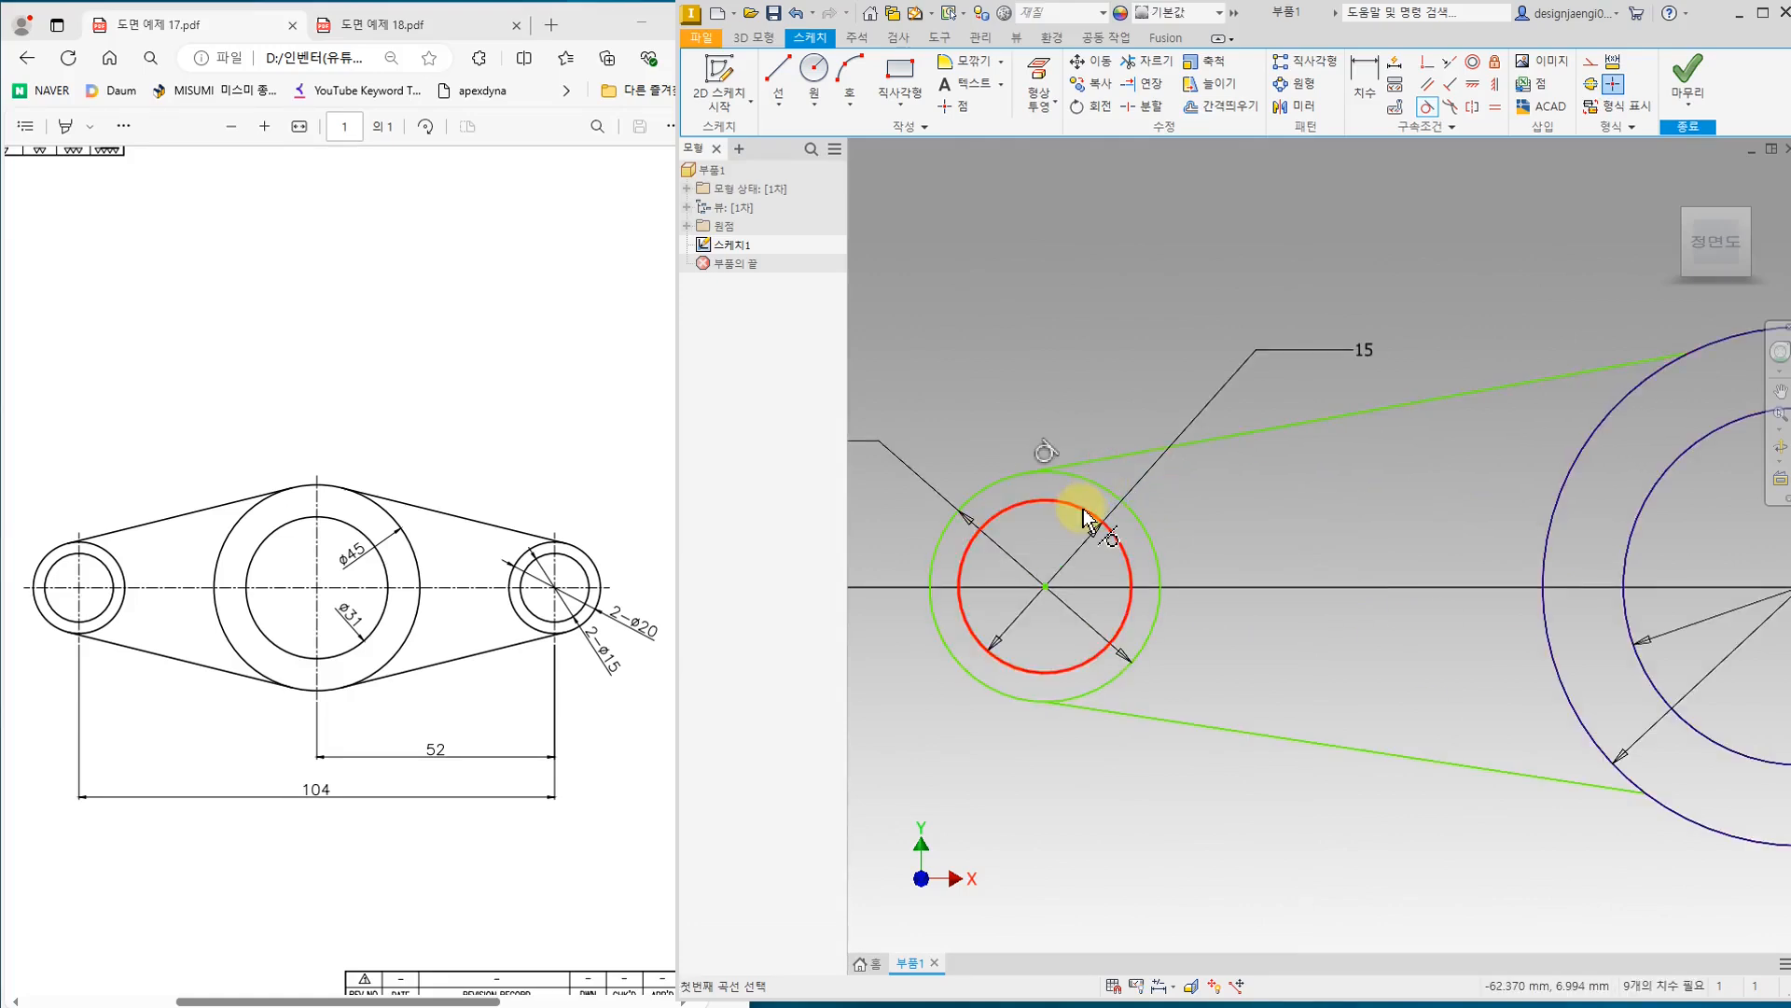
scroll(1082, 513, up, 3)
click(1399, 464)
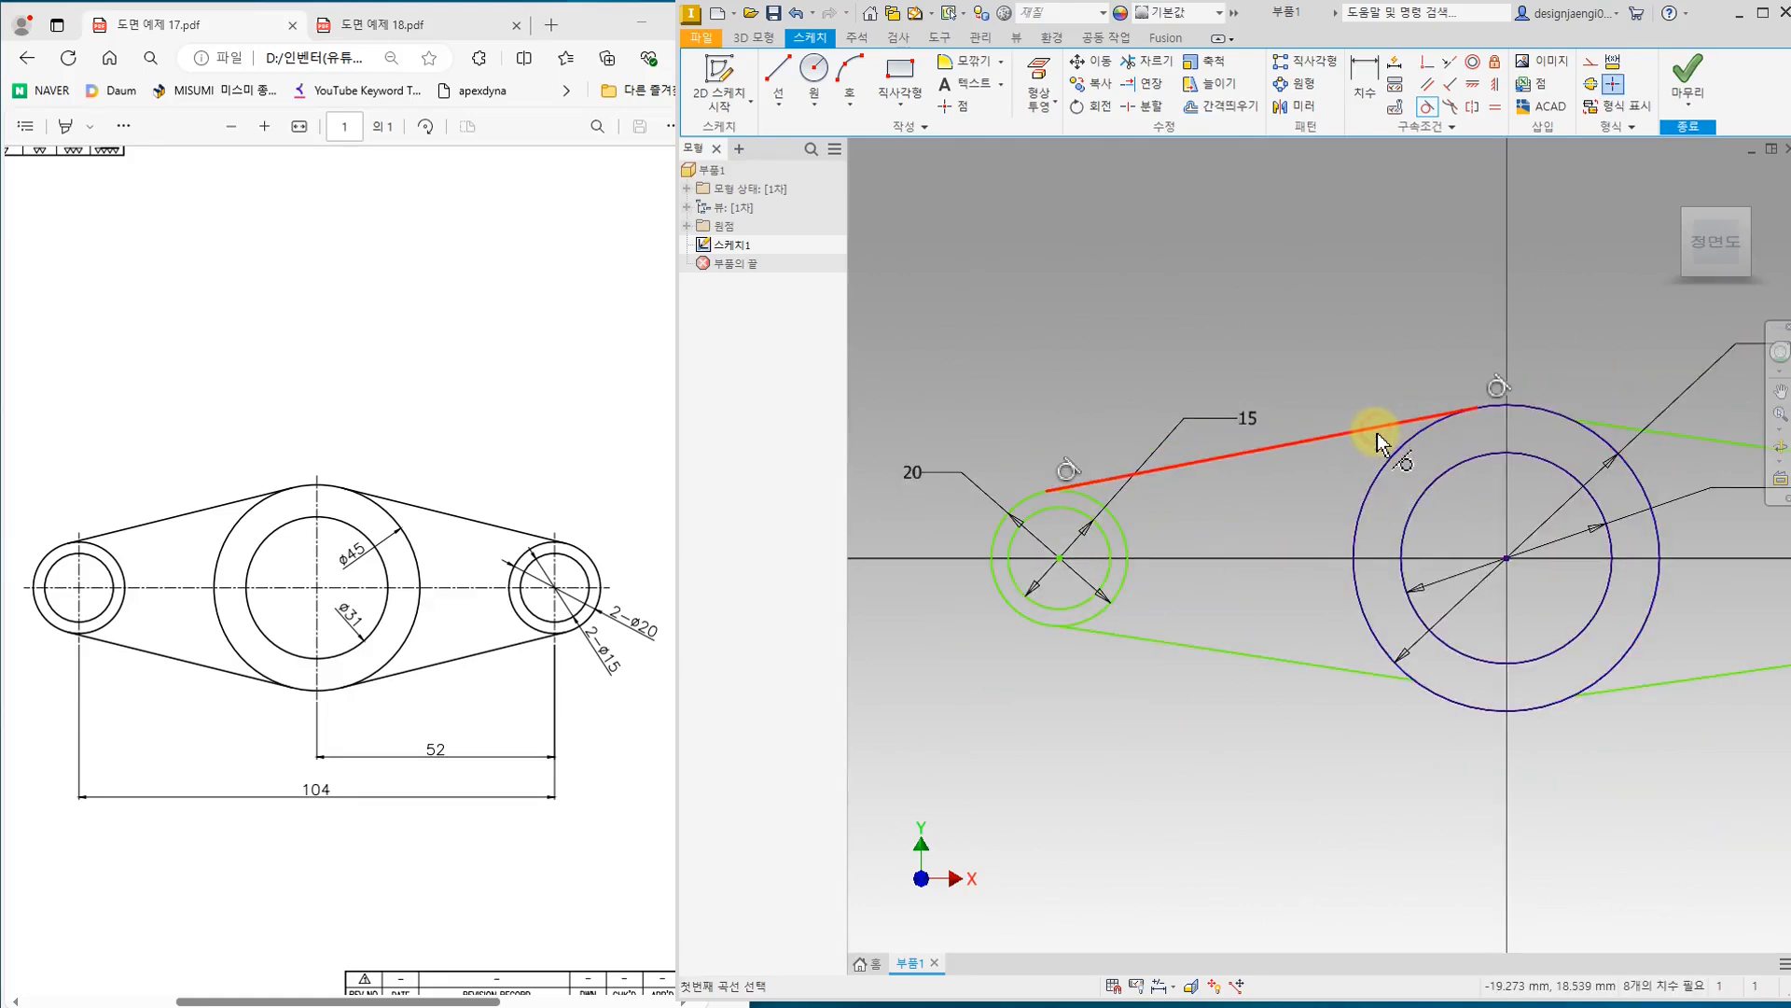
click(1377, 432)
Step: Make the upper-right line tangent to the 45 mm central circle and the right outer end circle
middle_drag(1531, 492, 1295, 500)
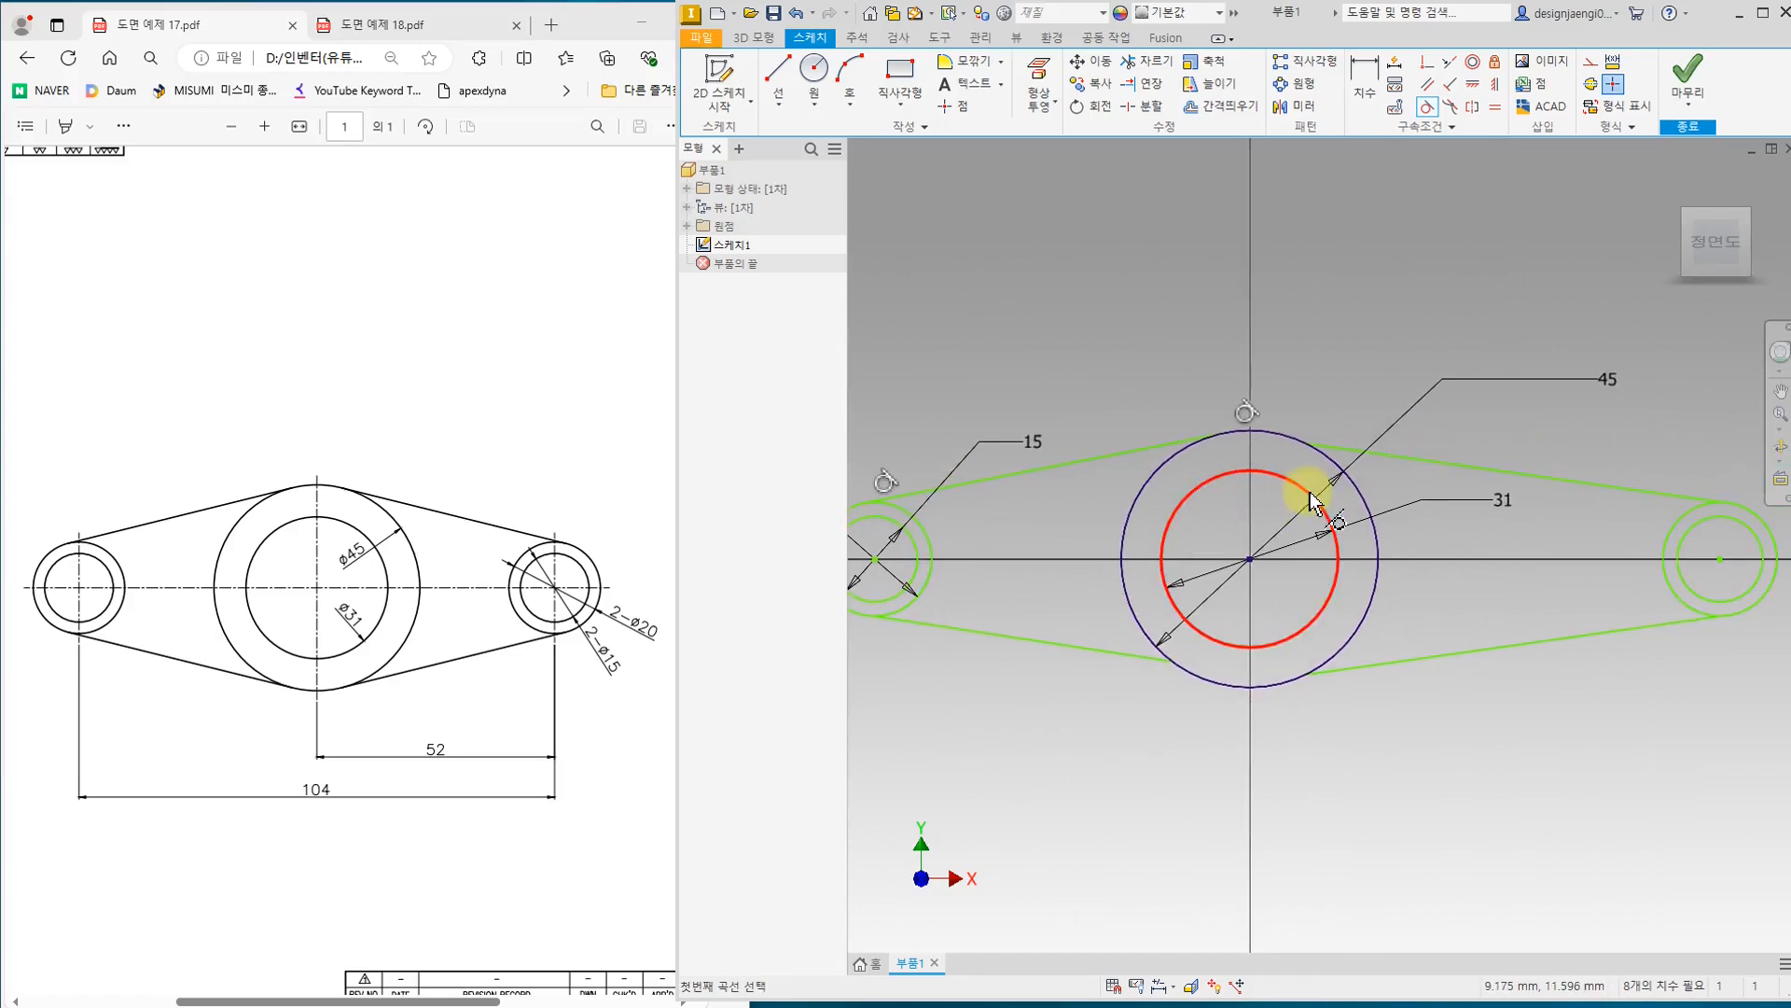
click(1356, 485)
click(1353, 476)
click(1659, 492)
click(1676, 523)
Step: Make the lower-right line tangent to the right outer end circle and the 45 mm central circle
click(1679, 623)
click(1677, 599)
click(1689, 621)
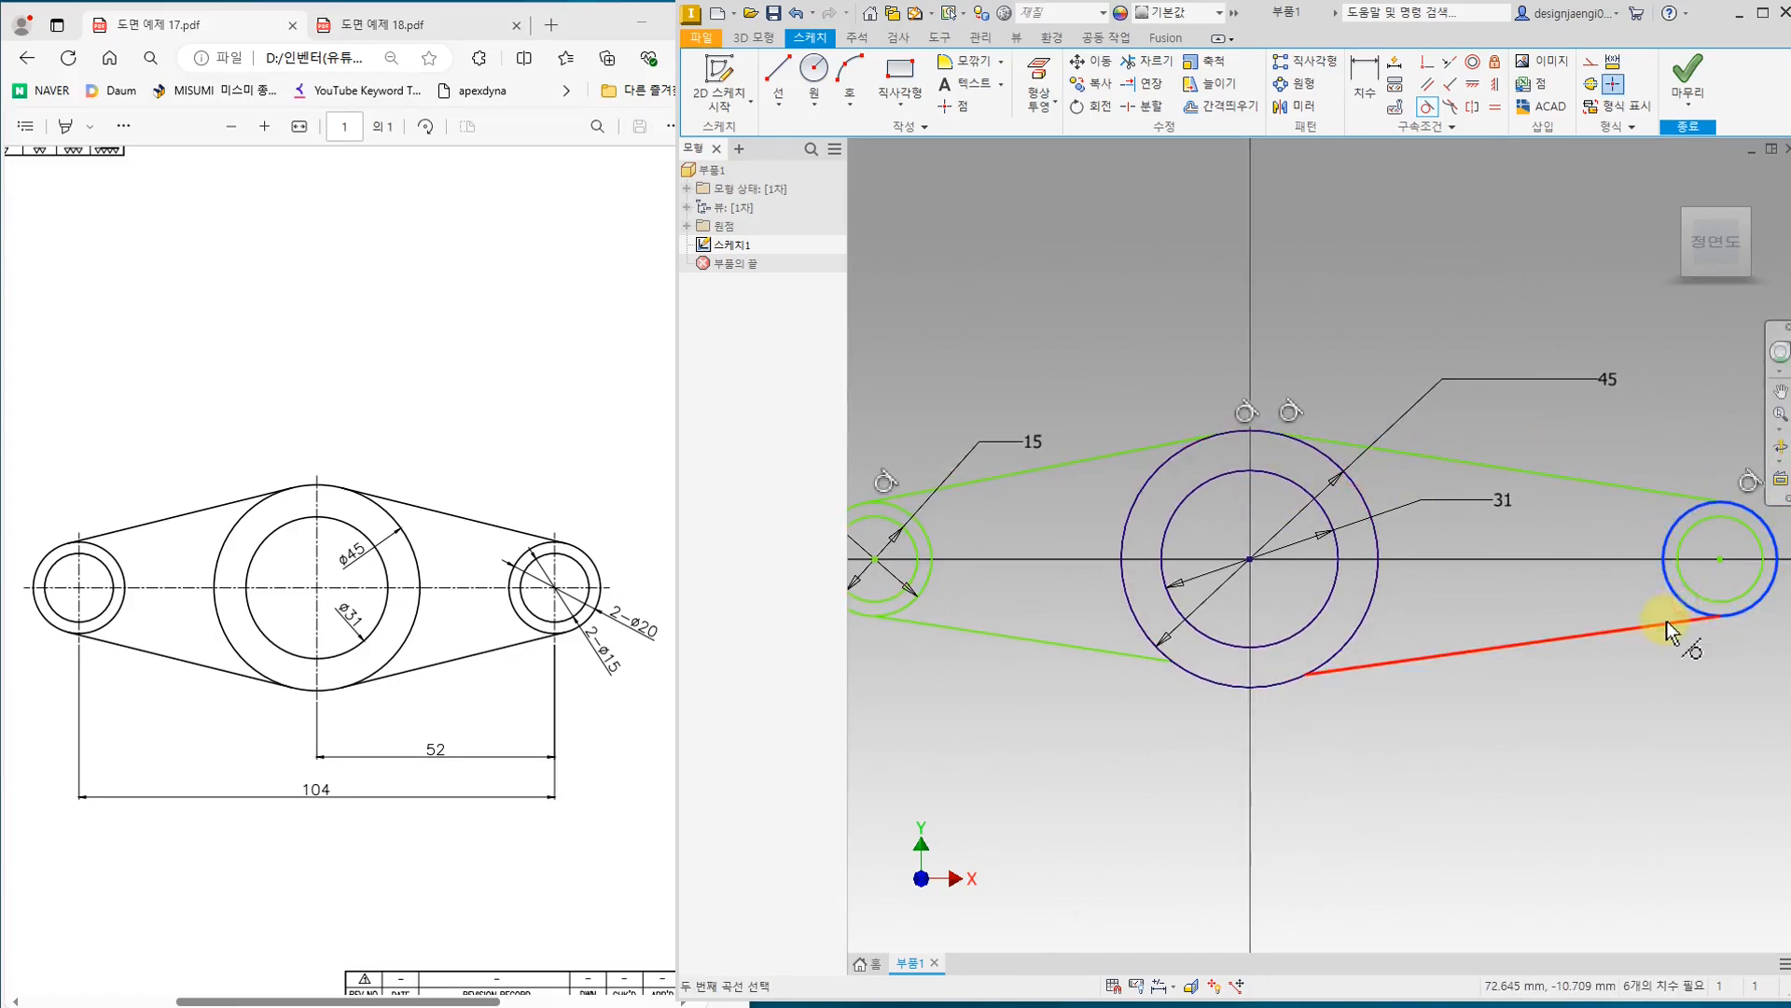
click(1353, 665)
Step: Make the lower-left line tangent to the 45 mm central circle and the left outer end circle
middle_drag(1161, 758, 1419, 699)
click(1423, 657)
click(1439, 619)
click(1221, 620)
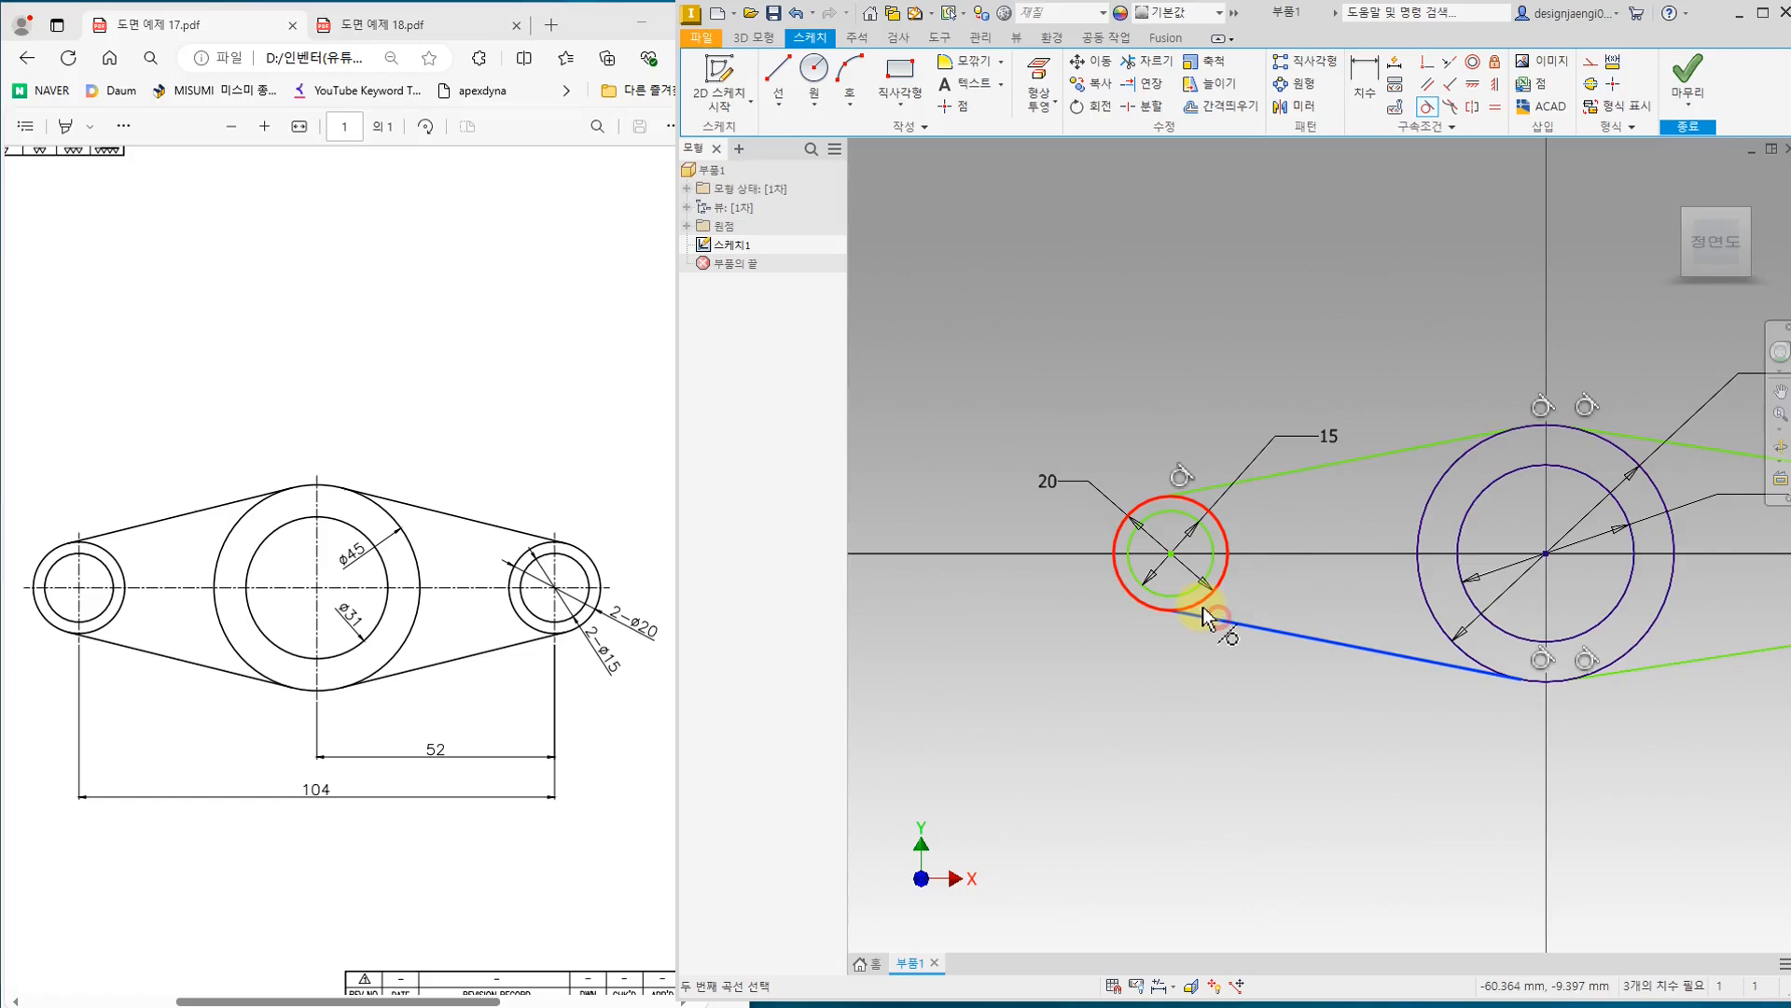
click(1204, 615)
Step: Apply an equal constraint between the lower-left and lower-right tangent lines
scroll(1201, 680, down, 2)
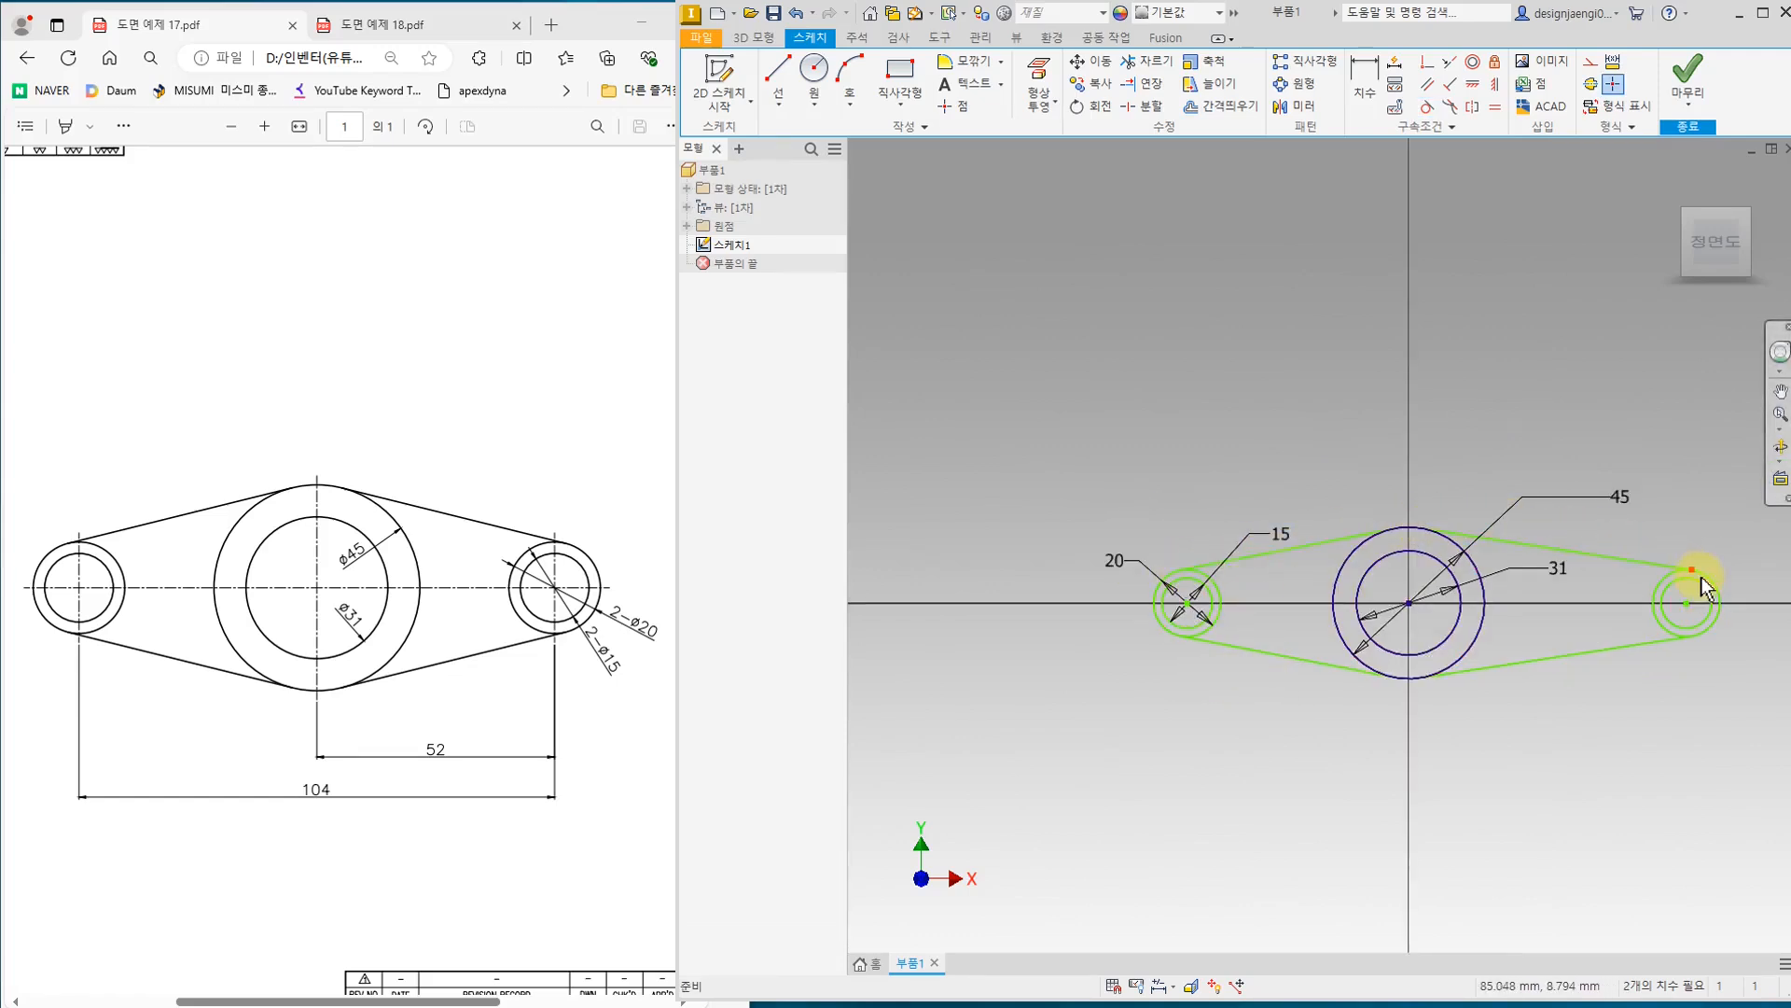
middle_drag(1564, 726, 1457, 728)
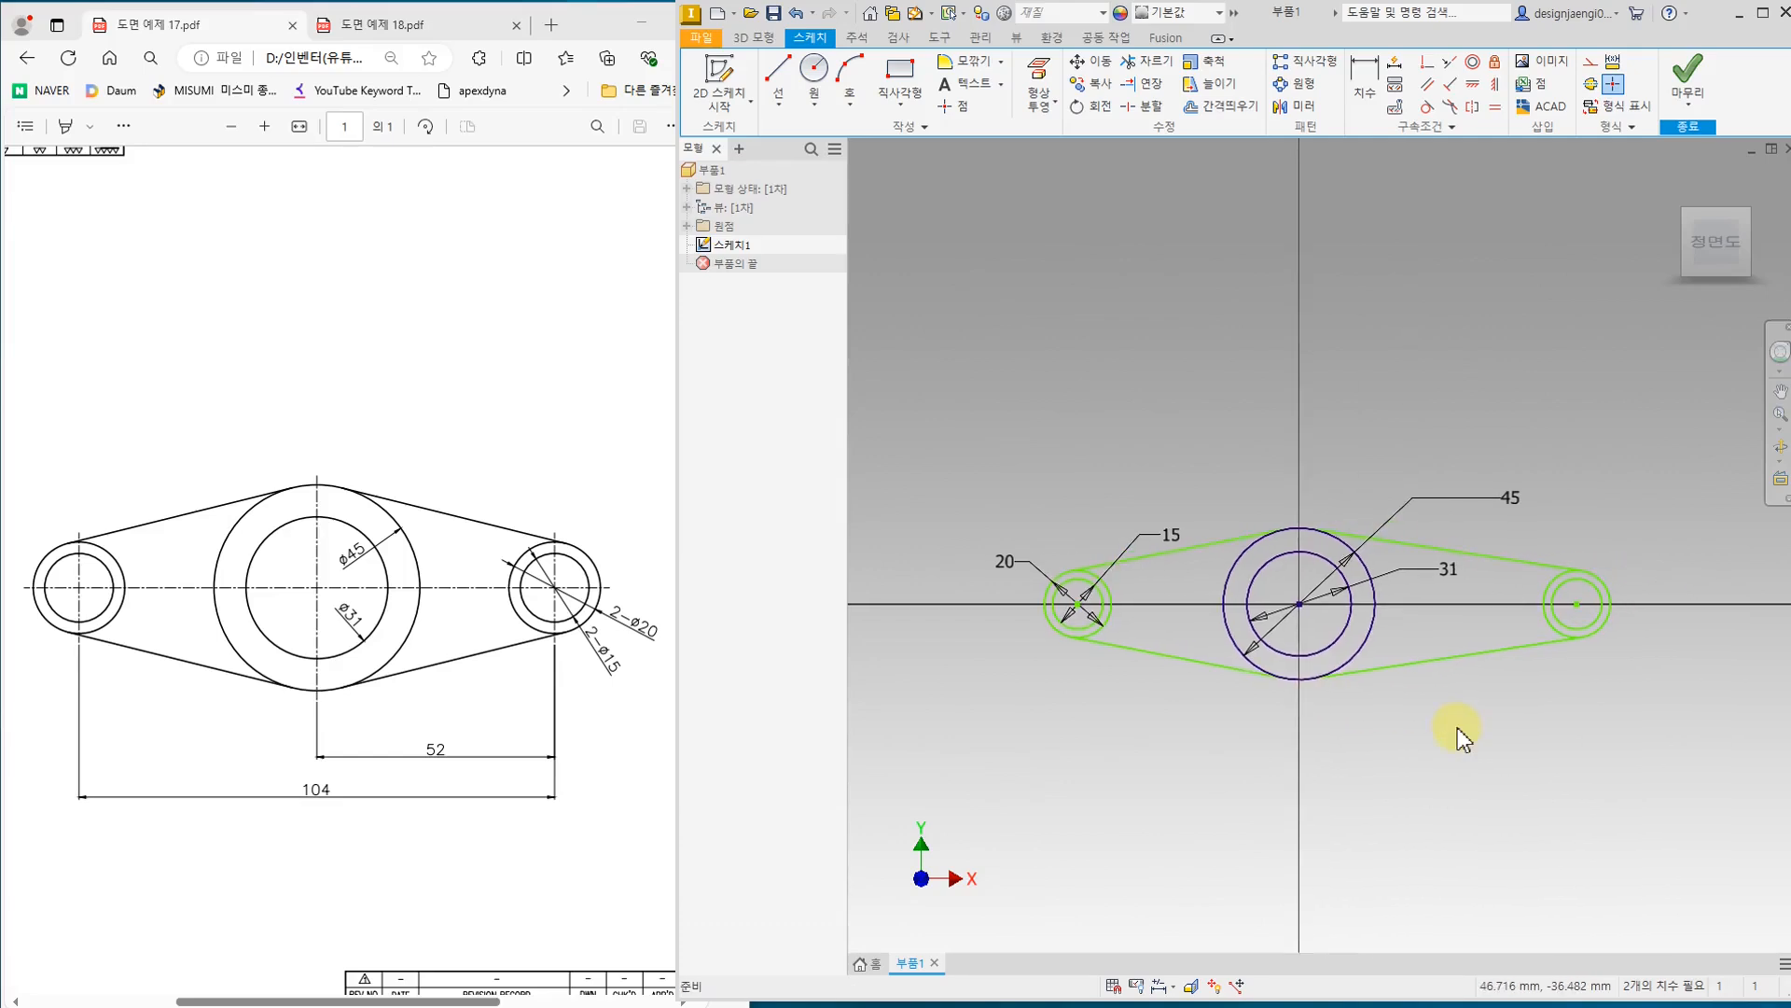
click(563, 595)
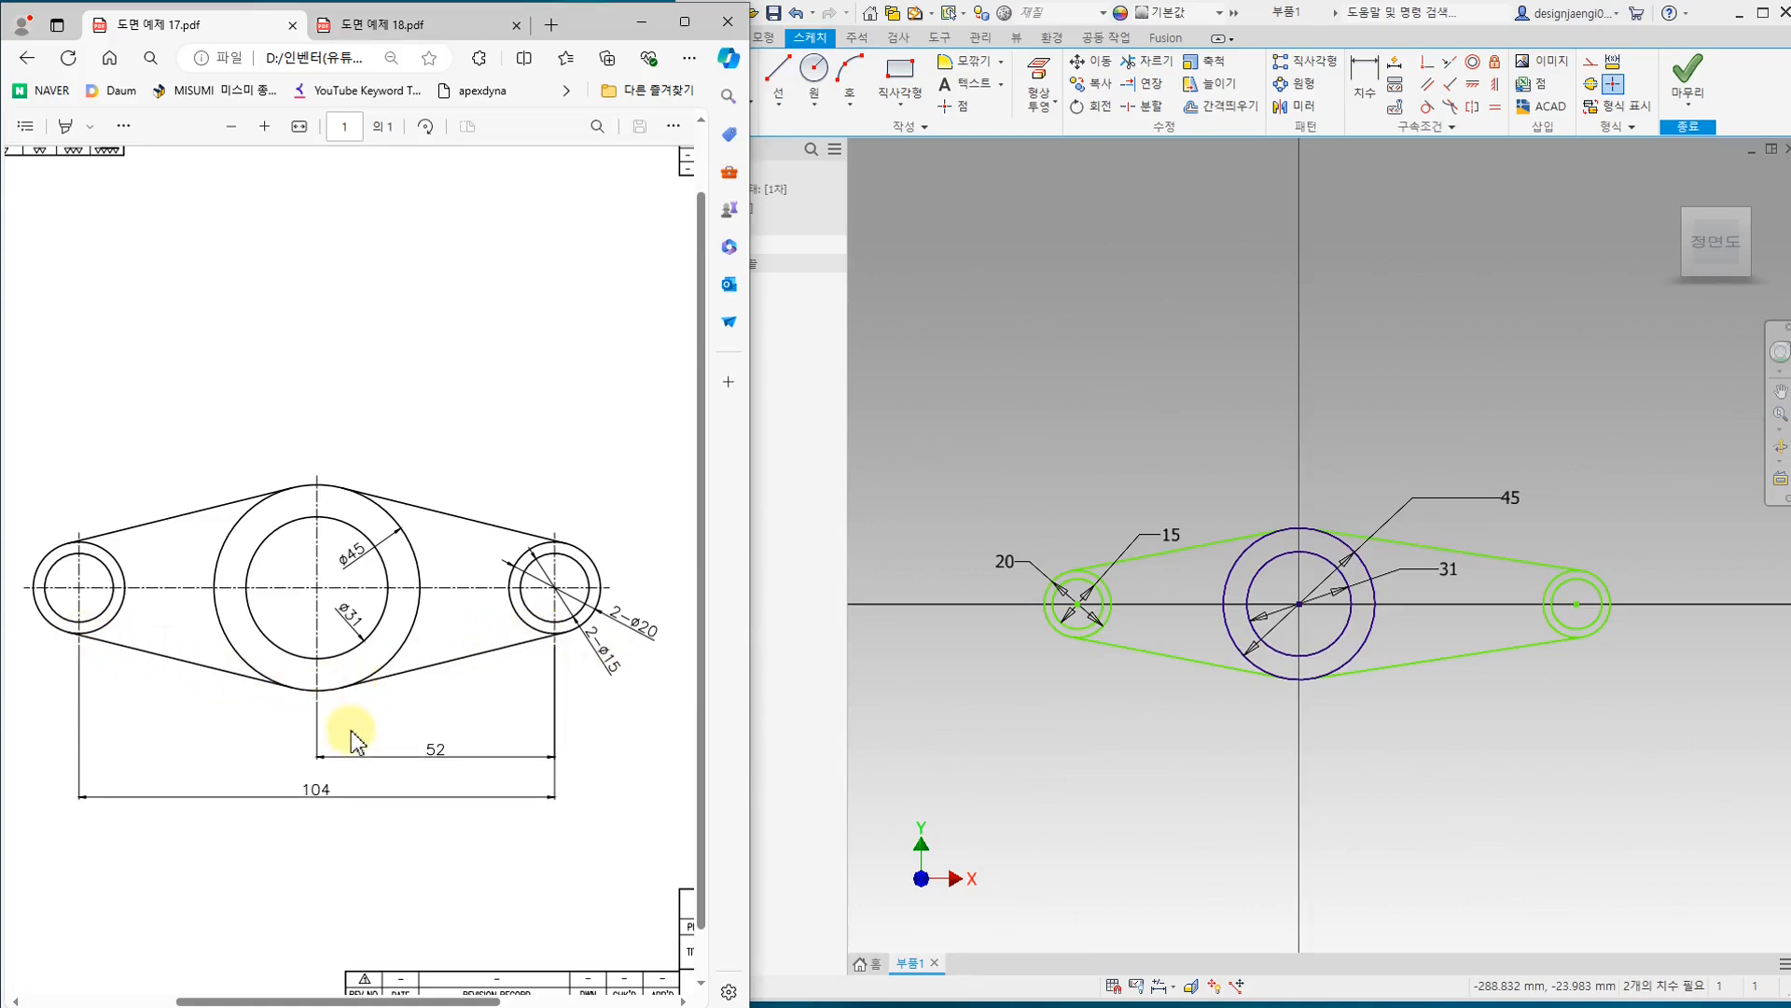
click(1208, 329)
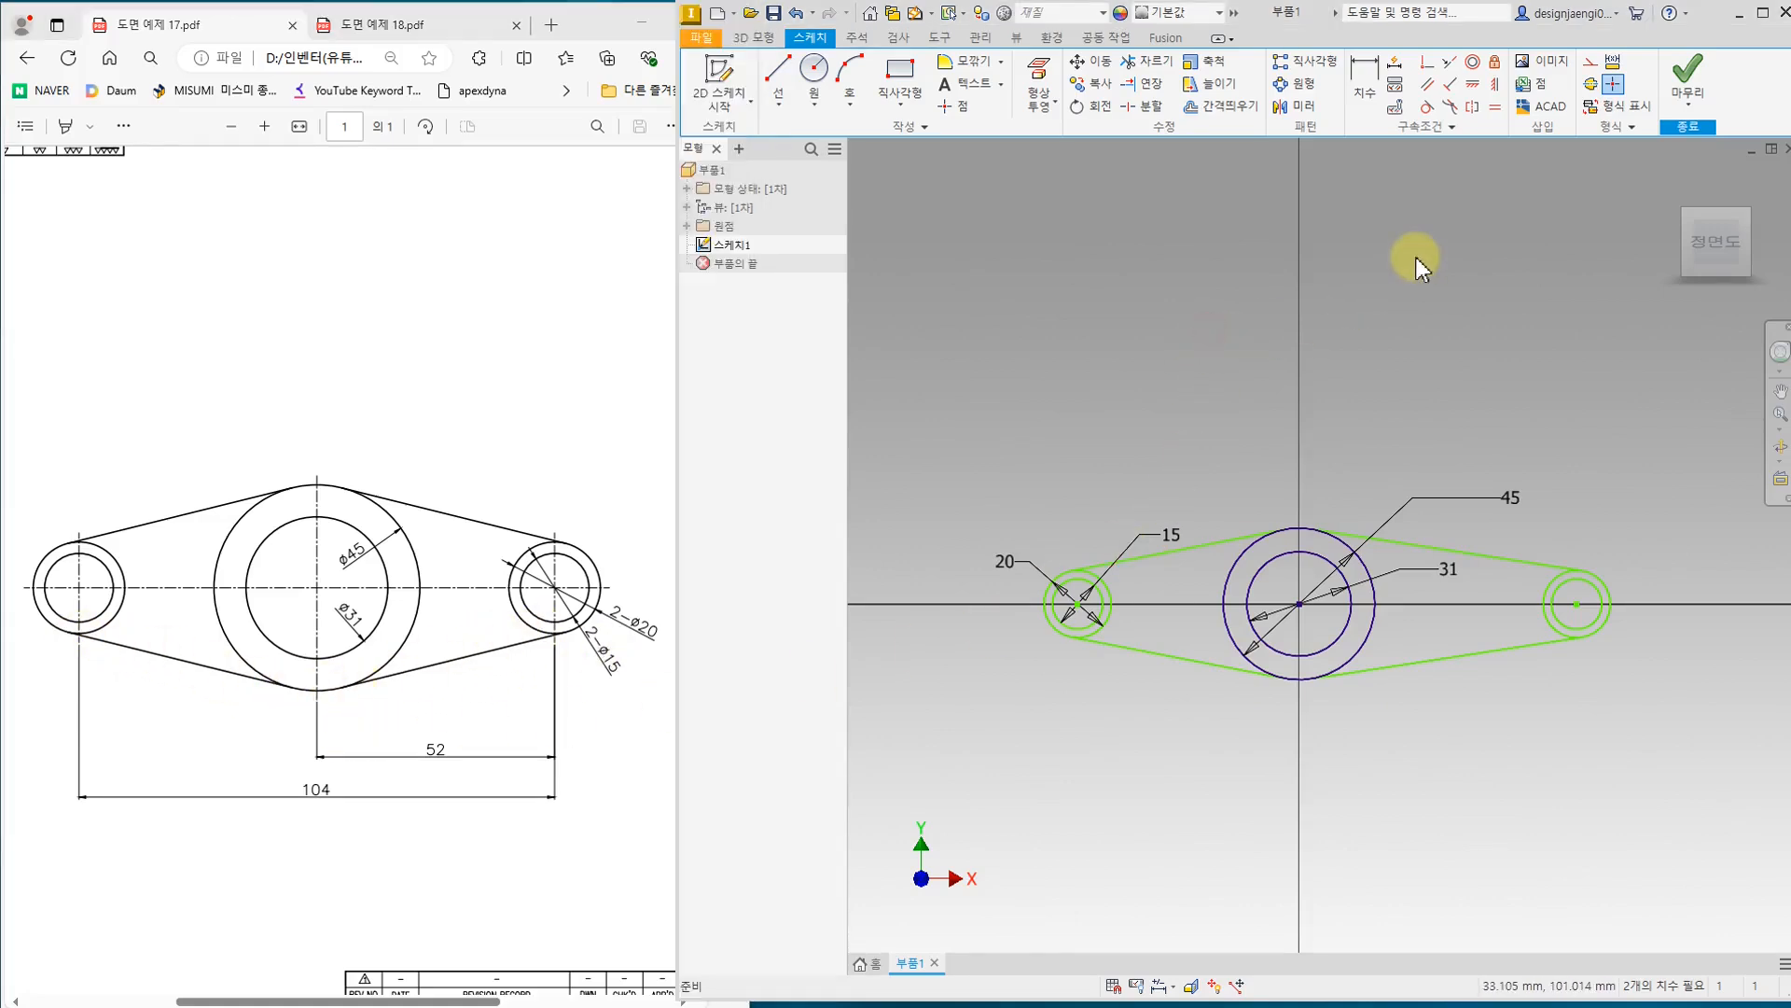
click(1495, 108)
click(1191, 662)
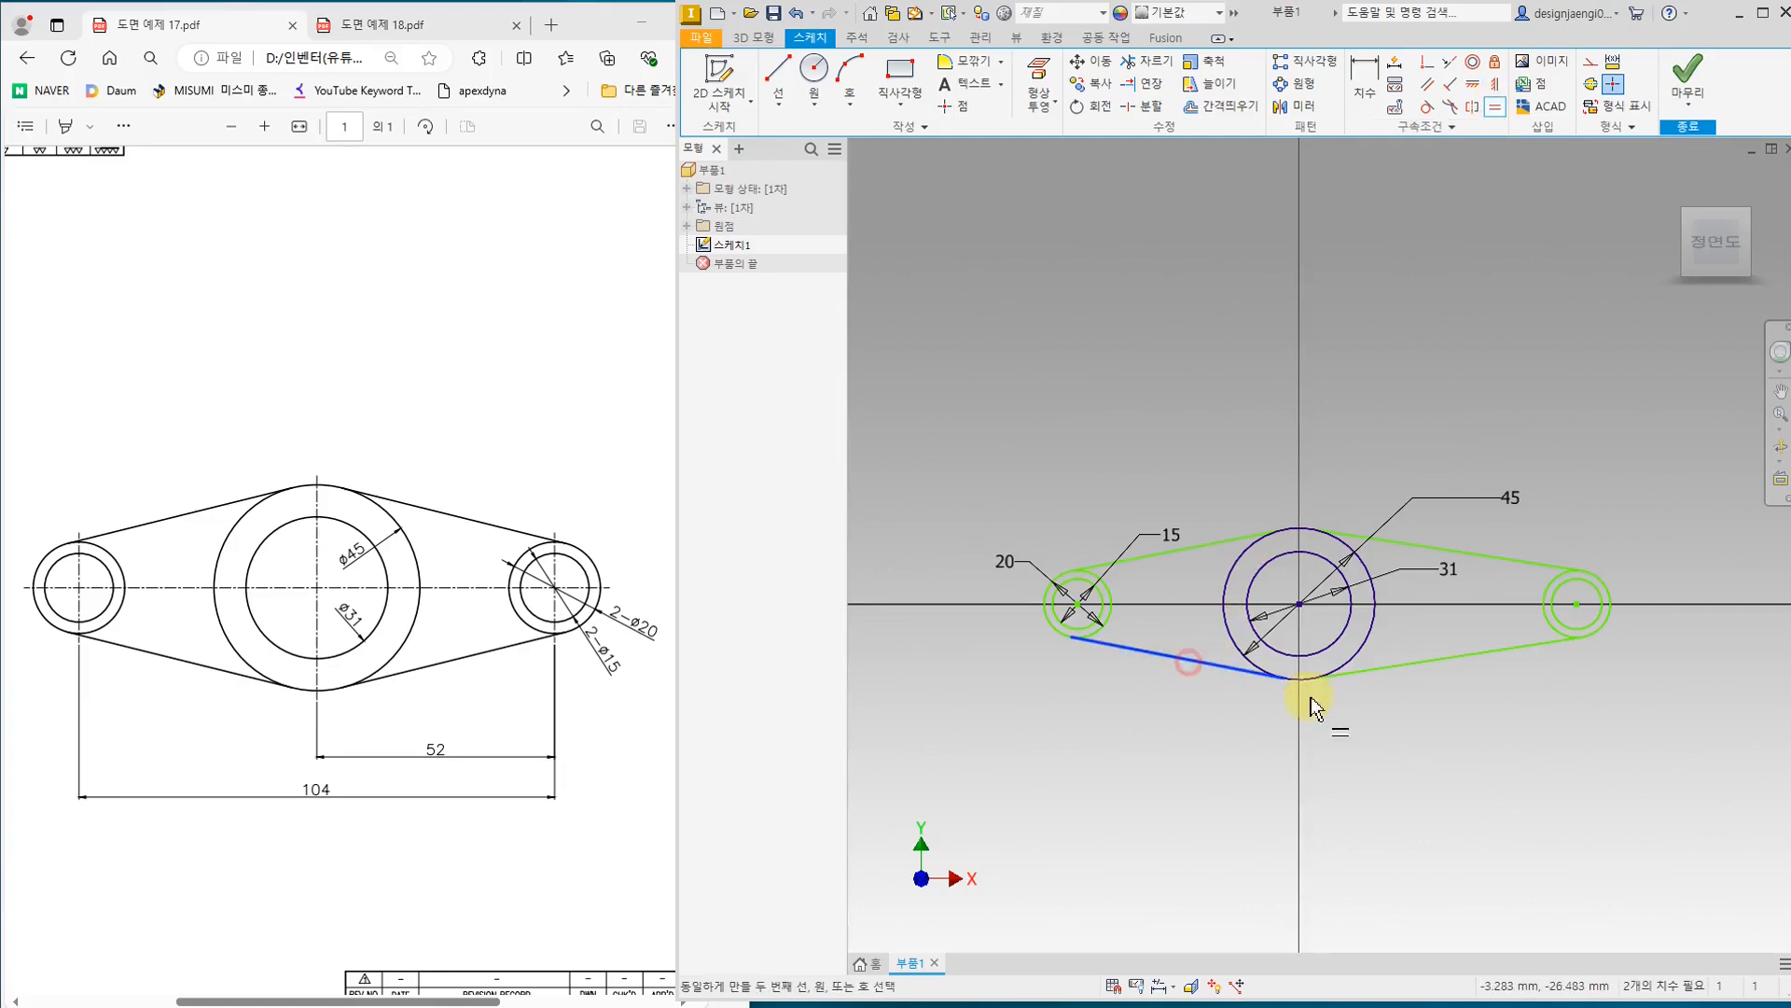
click(1426, 661)
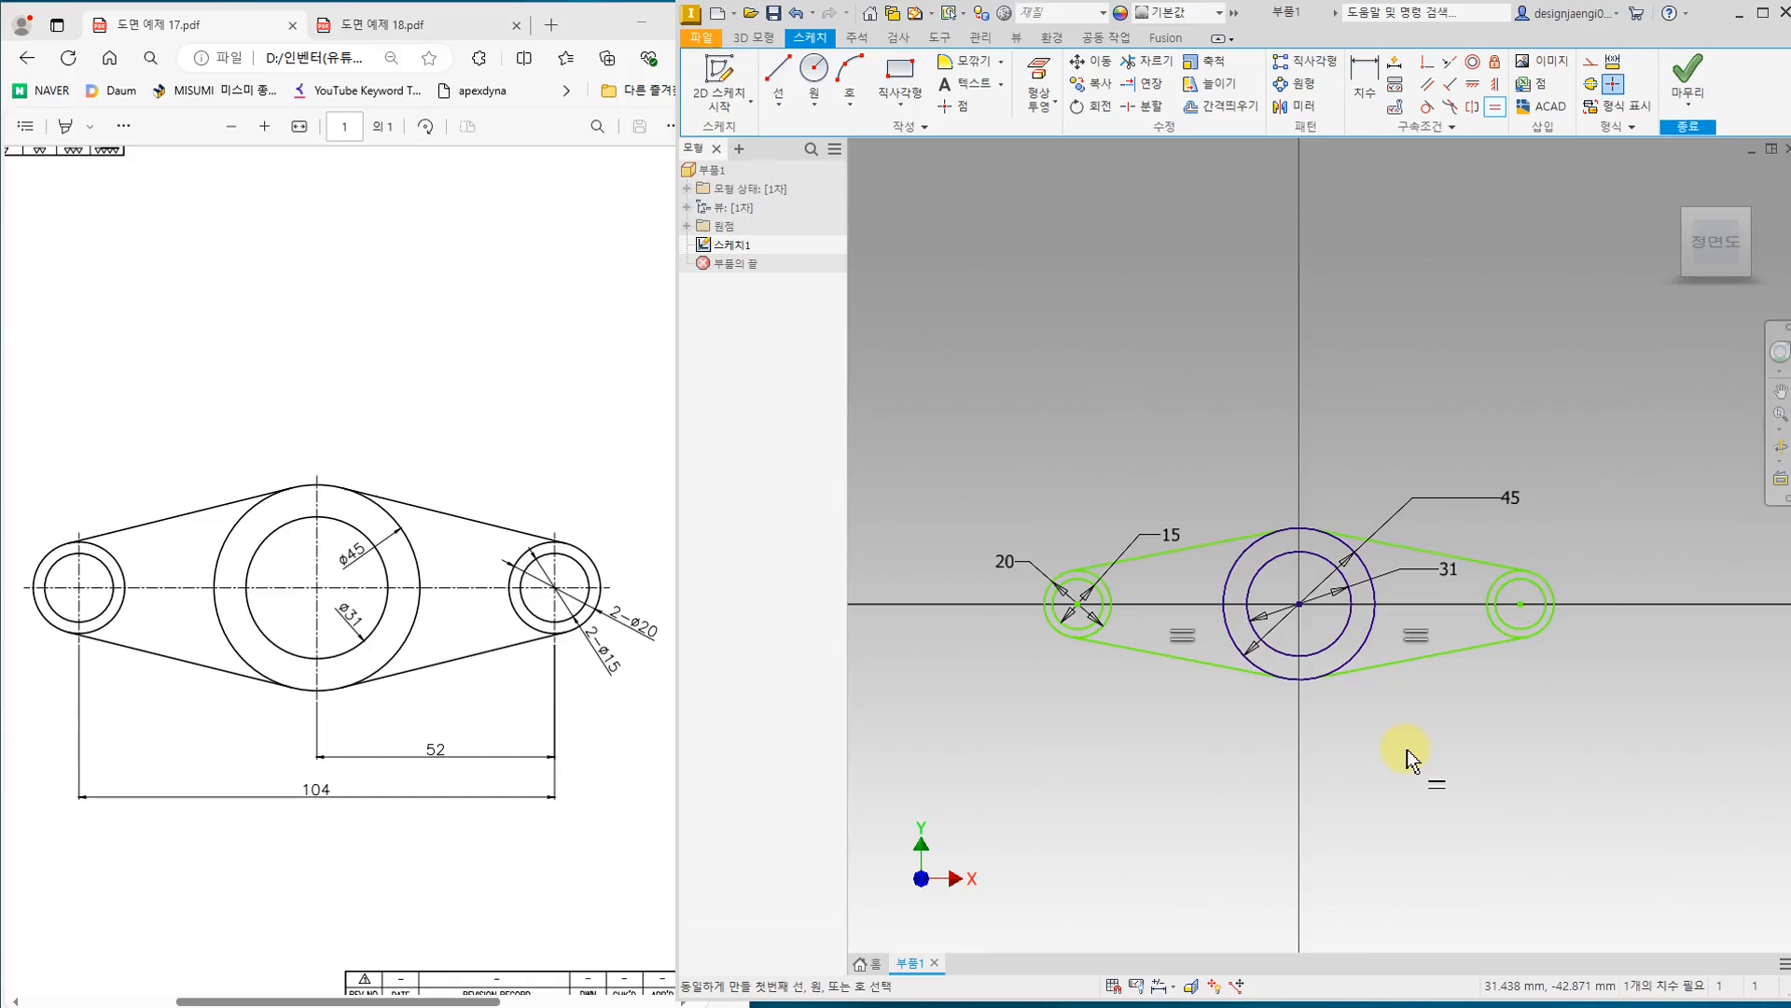
Step: Dimension the horizontal distance between the left and right end circle centres as 104 mm
click(1365, 82)
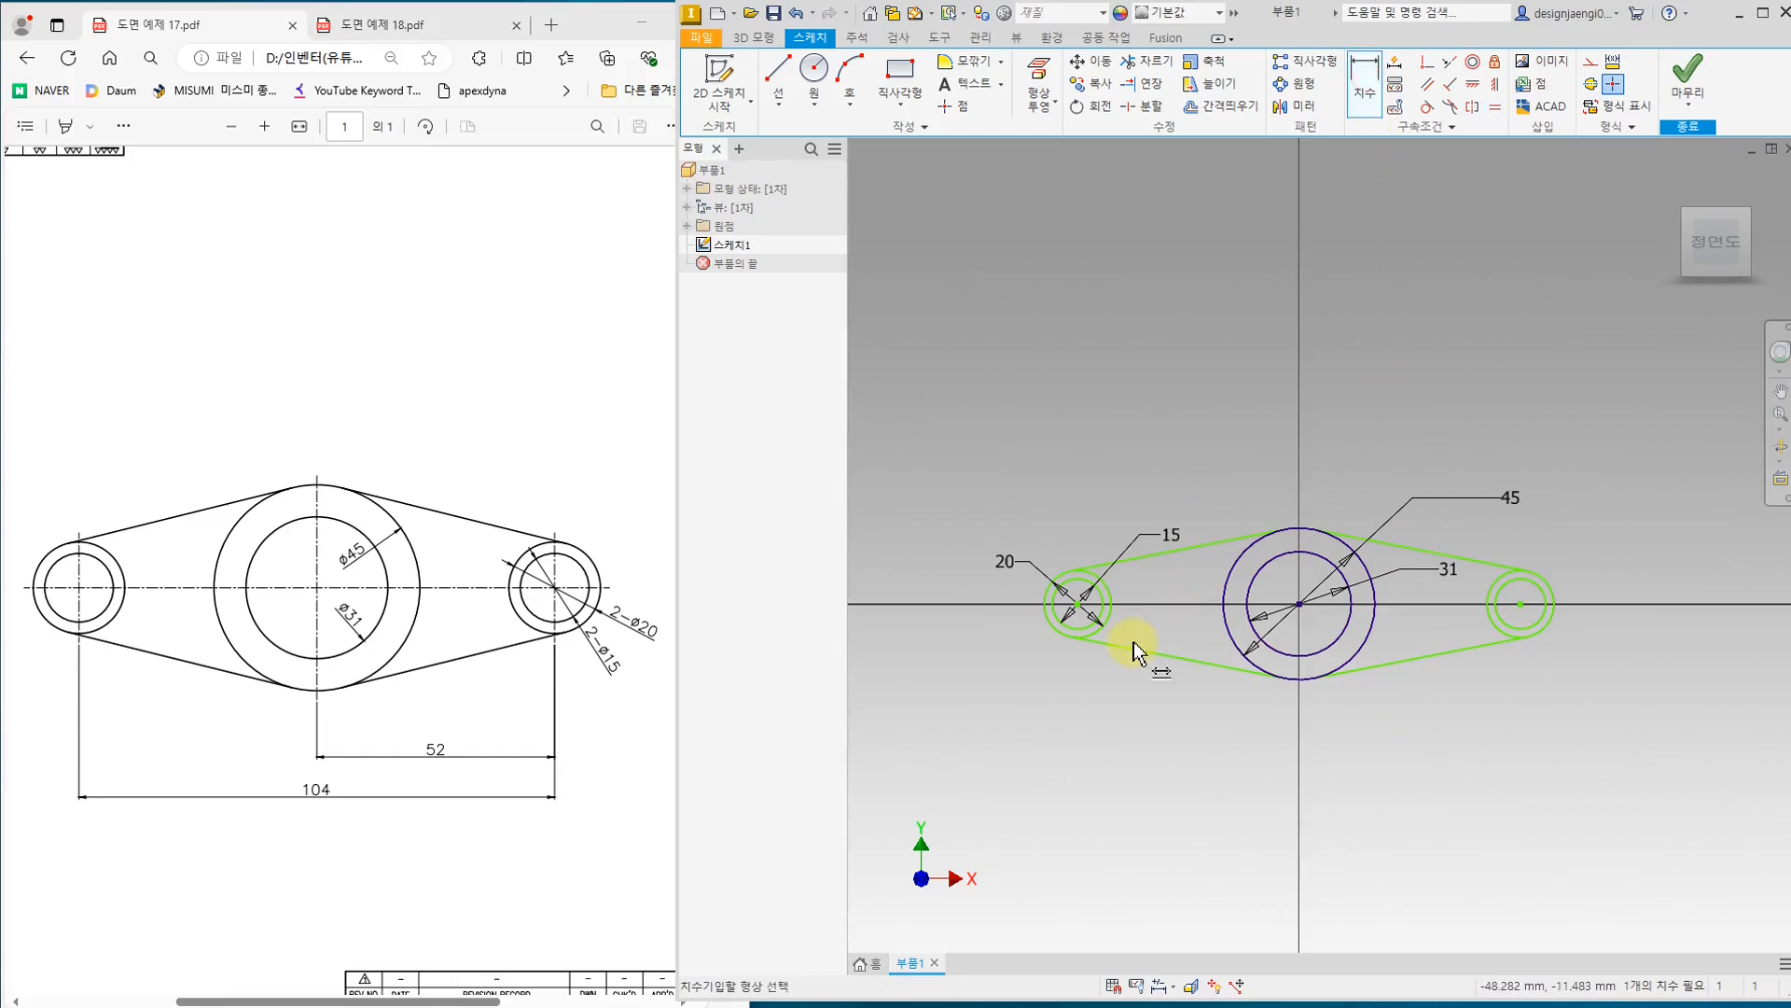
click(1113, 599)
click(1507, 625)
click(1432, 800)
text(104)
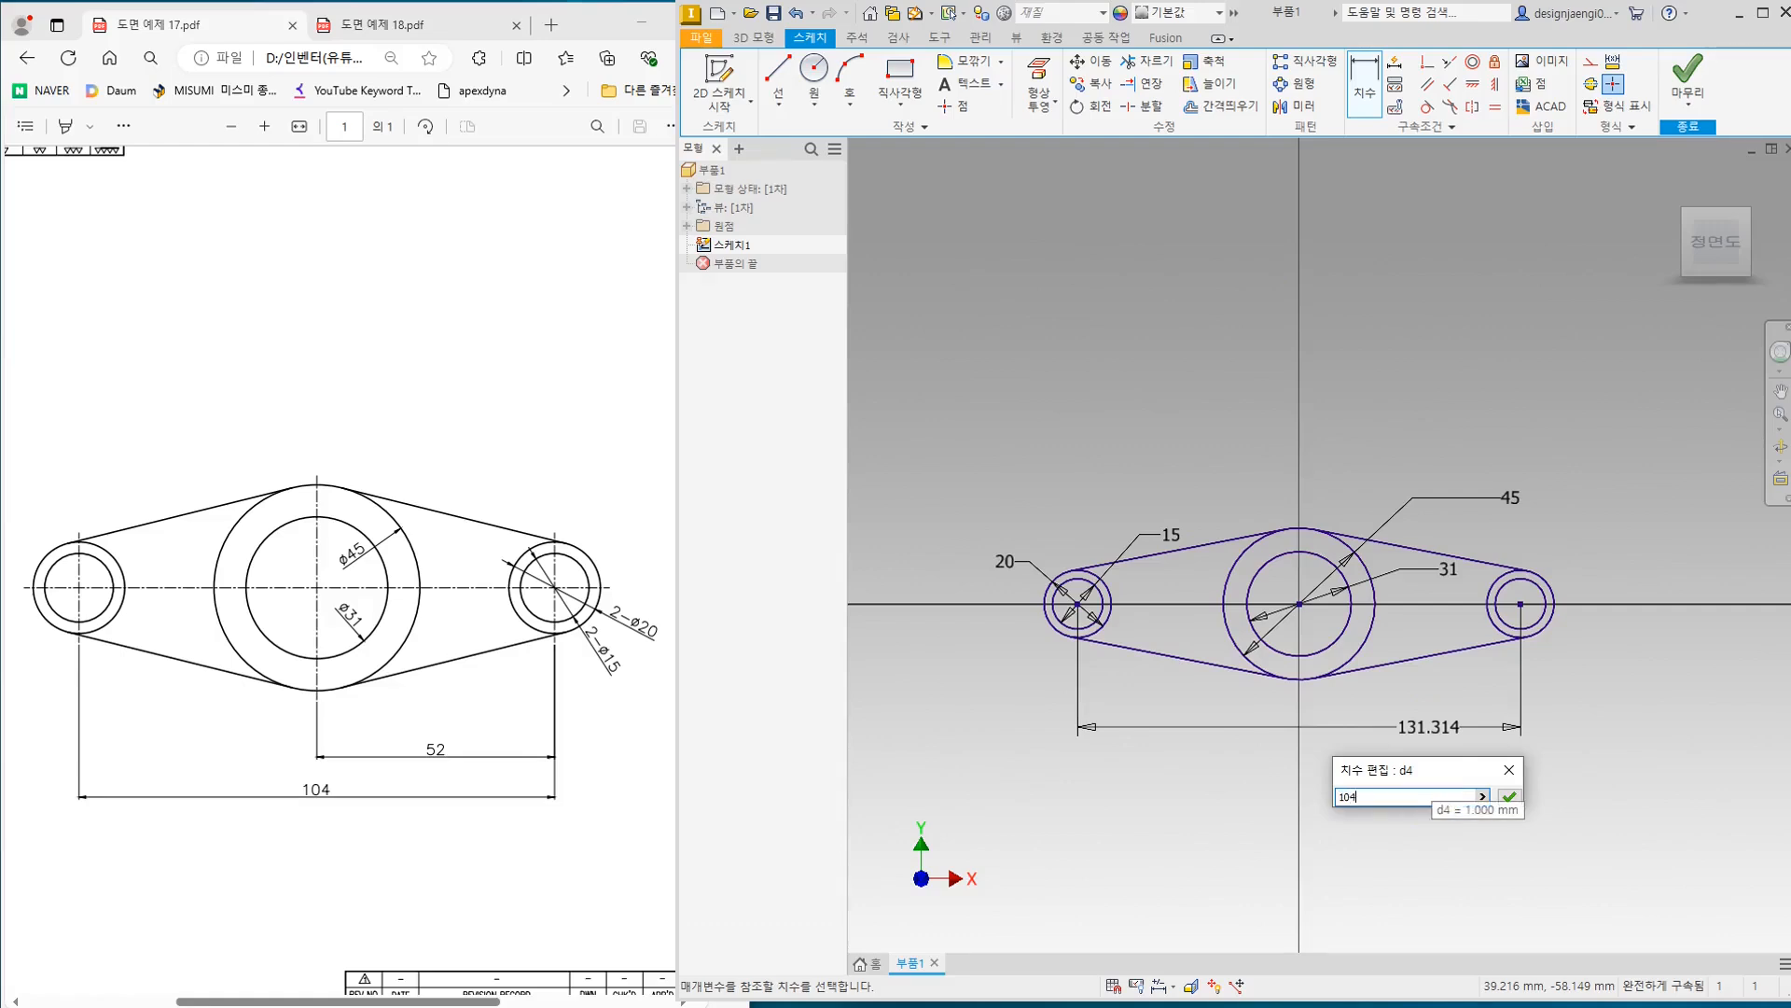
key(Return)
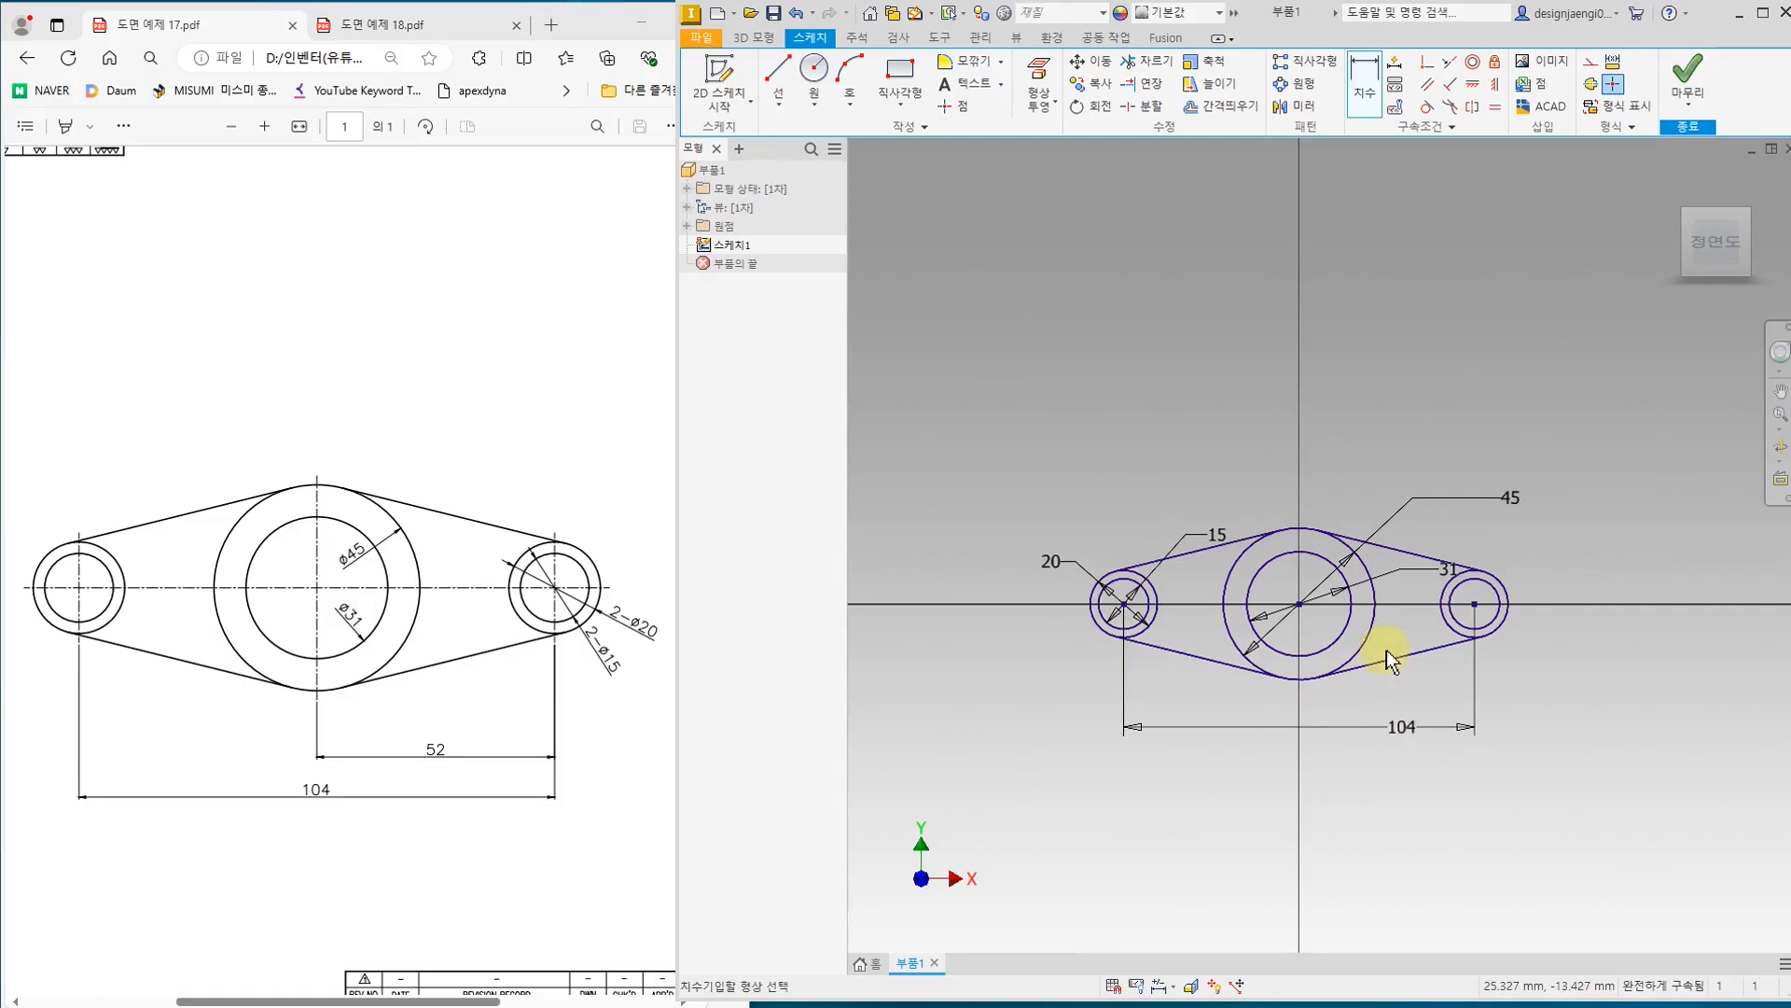
key(Escape)
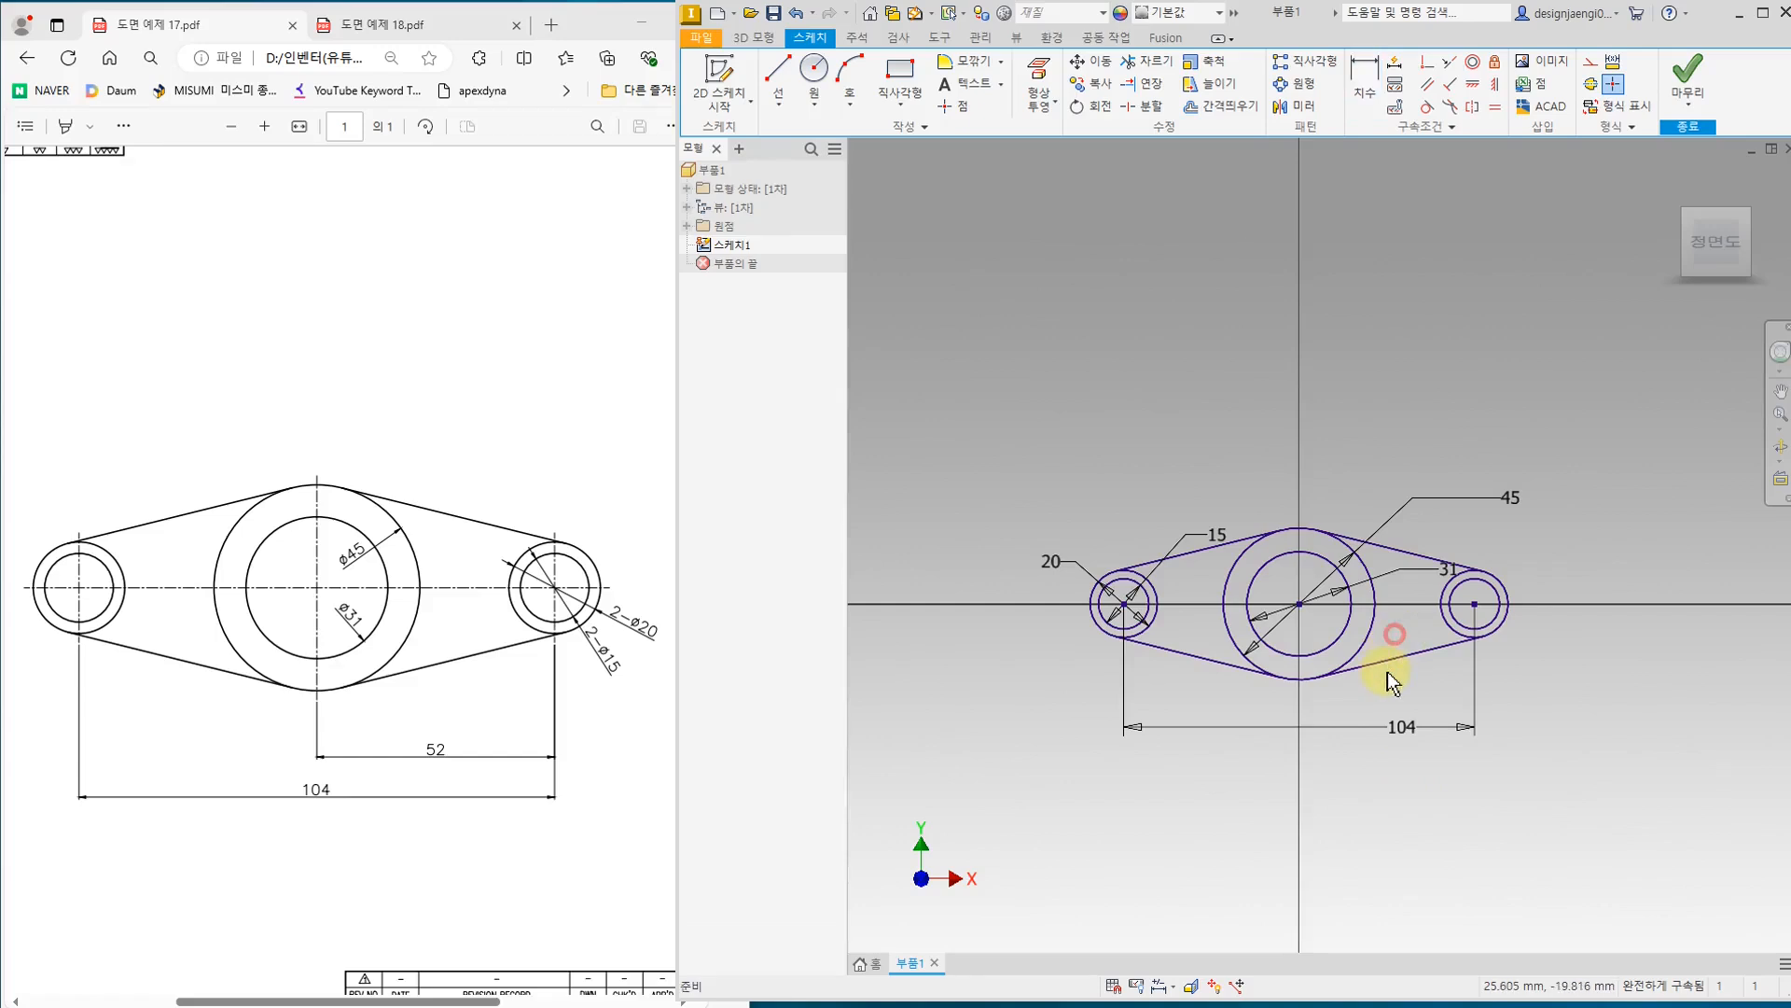
click(1189, 654)
click(1386, 656)
click(1187, 653)
click(1226, 691)
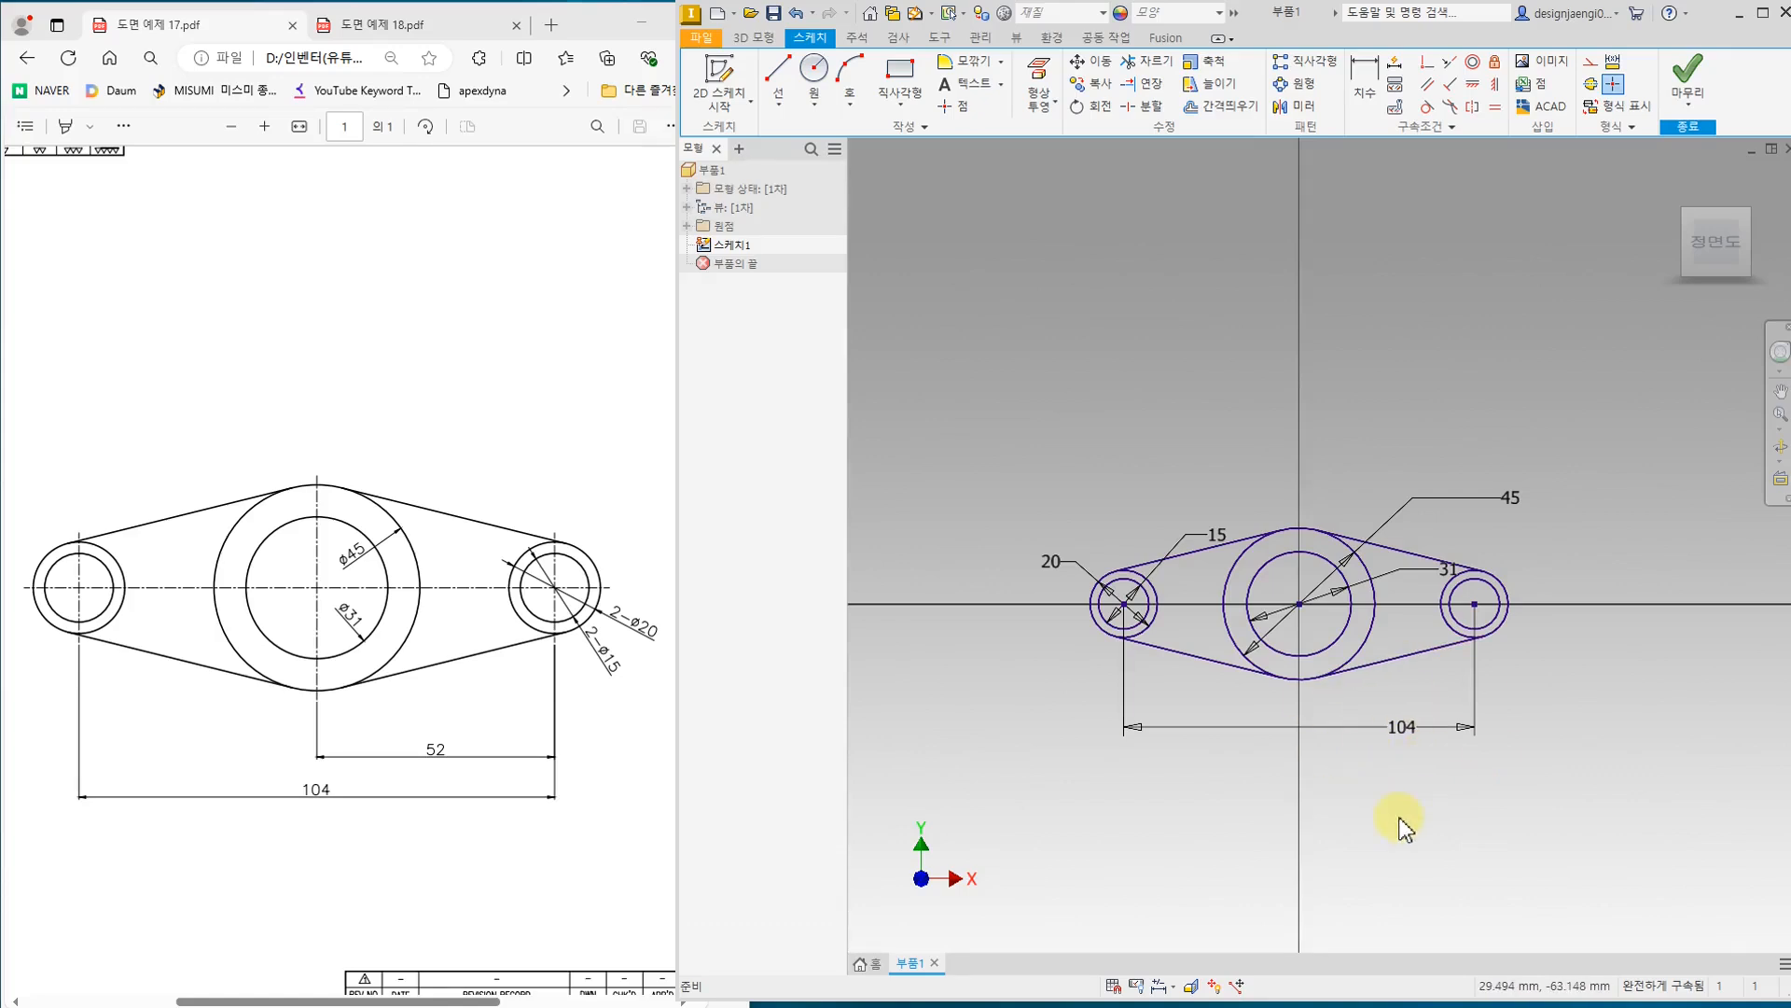
scroll(1400, 823, up, 4)
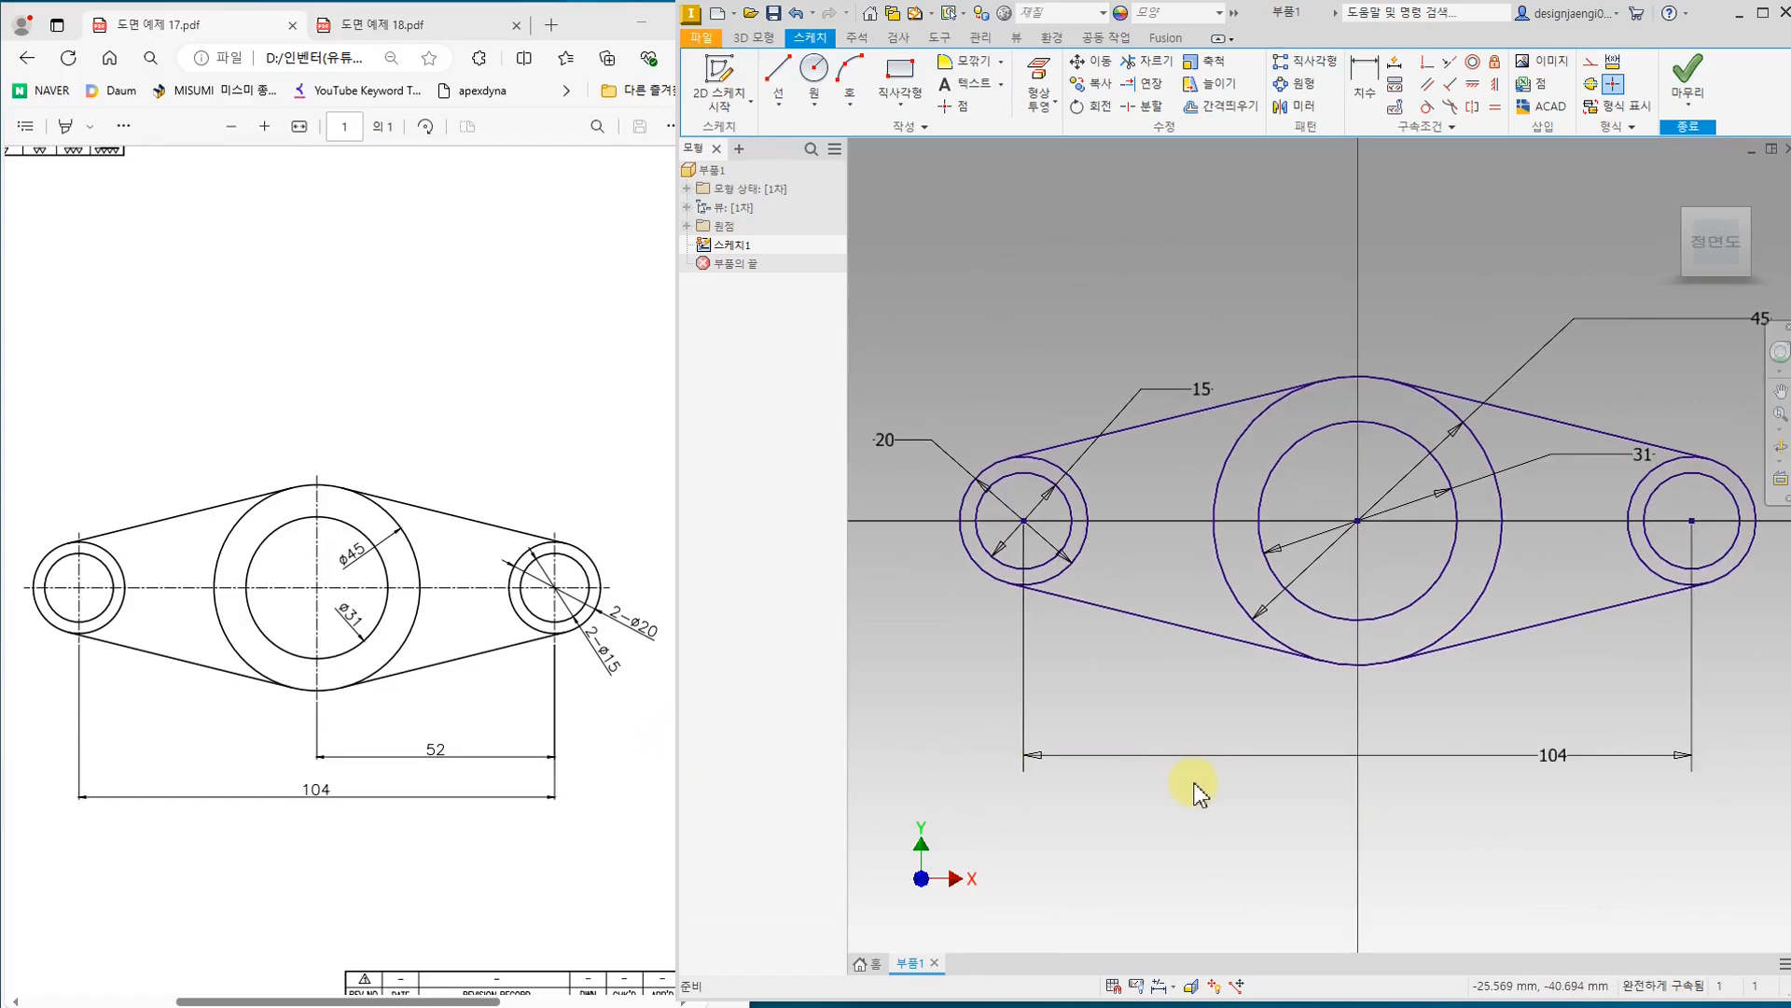
Step: Switch to the browser, bring up drawing 도면 예제 18.pdf, and return to Inventor
click(433, 360)
click(366, 24)
click(997, 224)
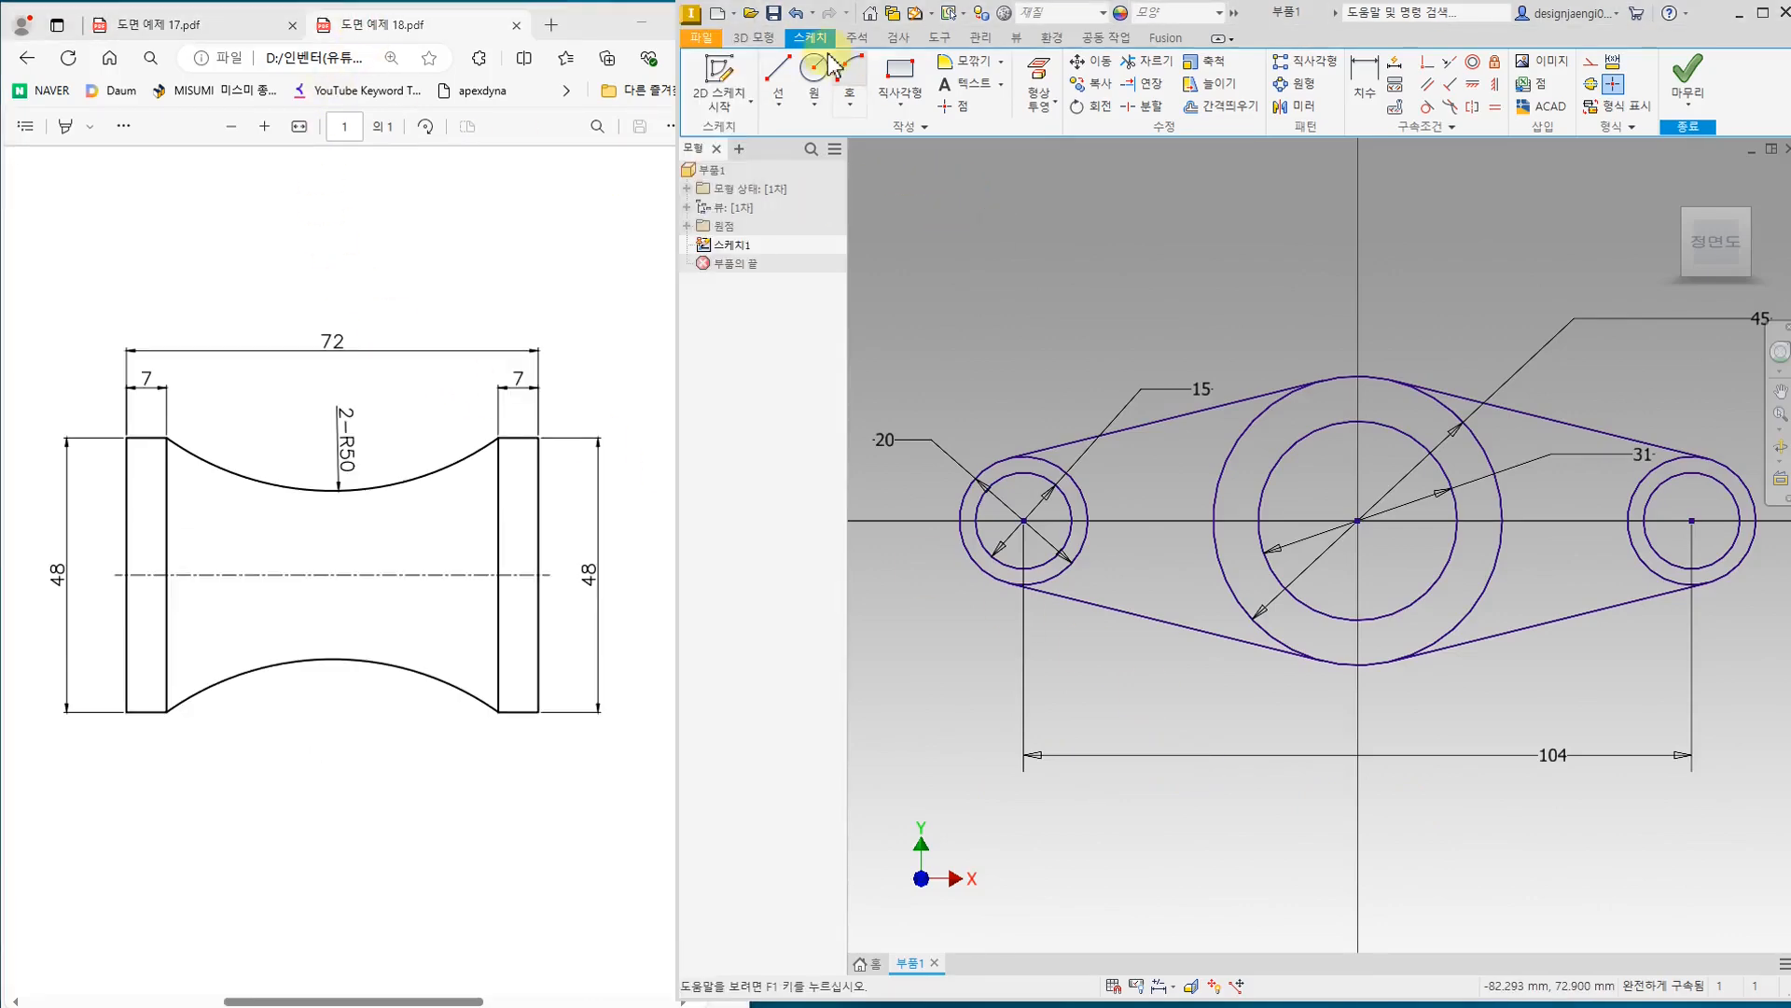
Step: Create a new part file and start a 2D sketch on the front (XY) plane
click(723, 13)
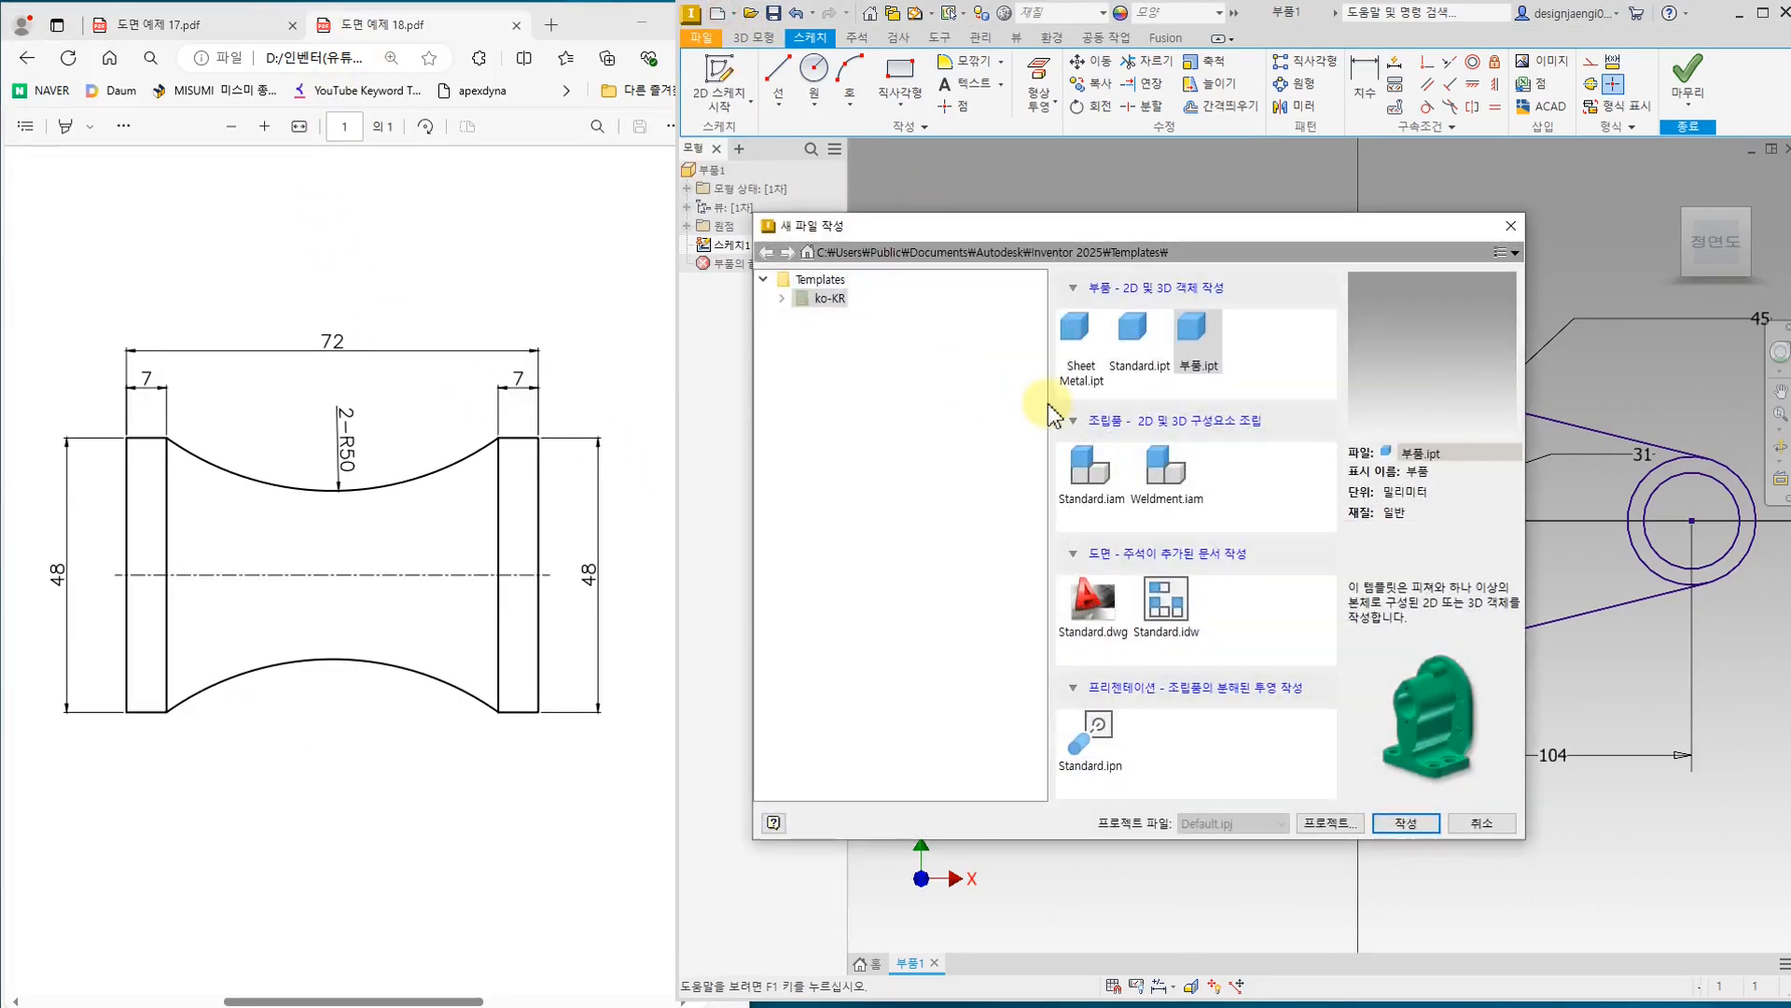
double_click(1139, 343)
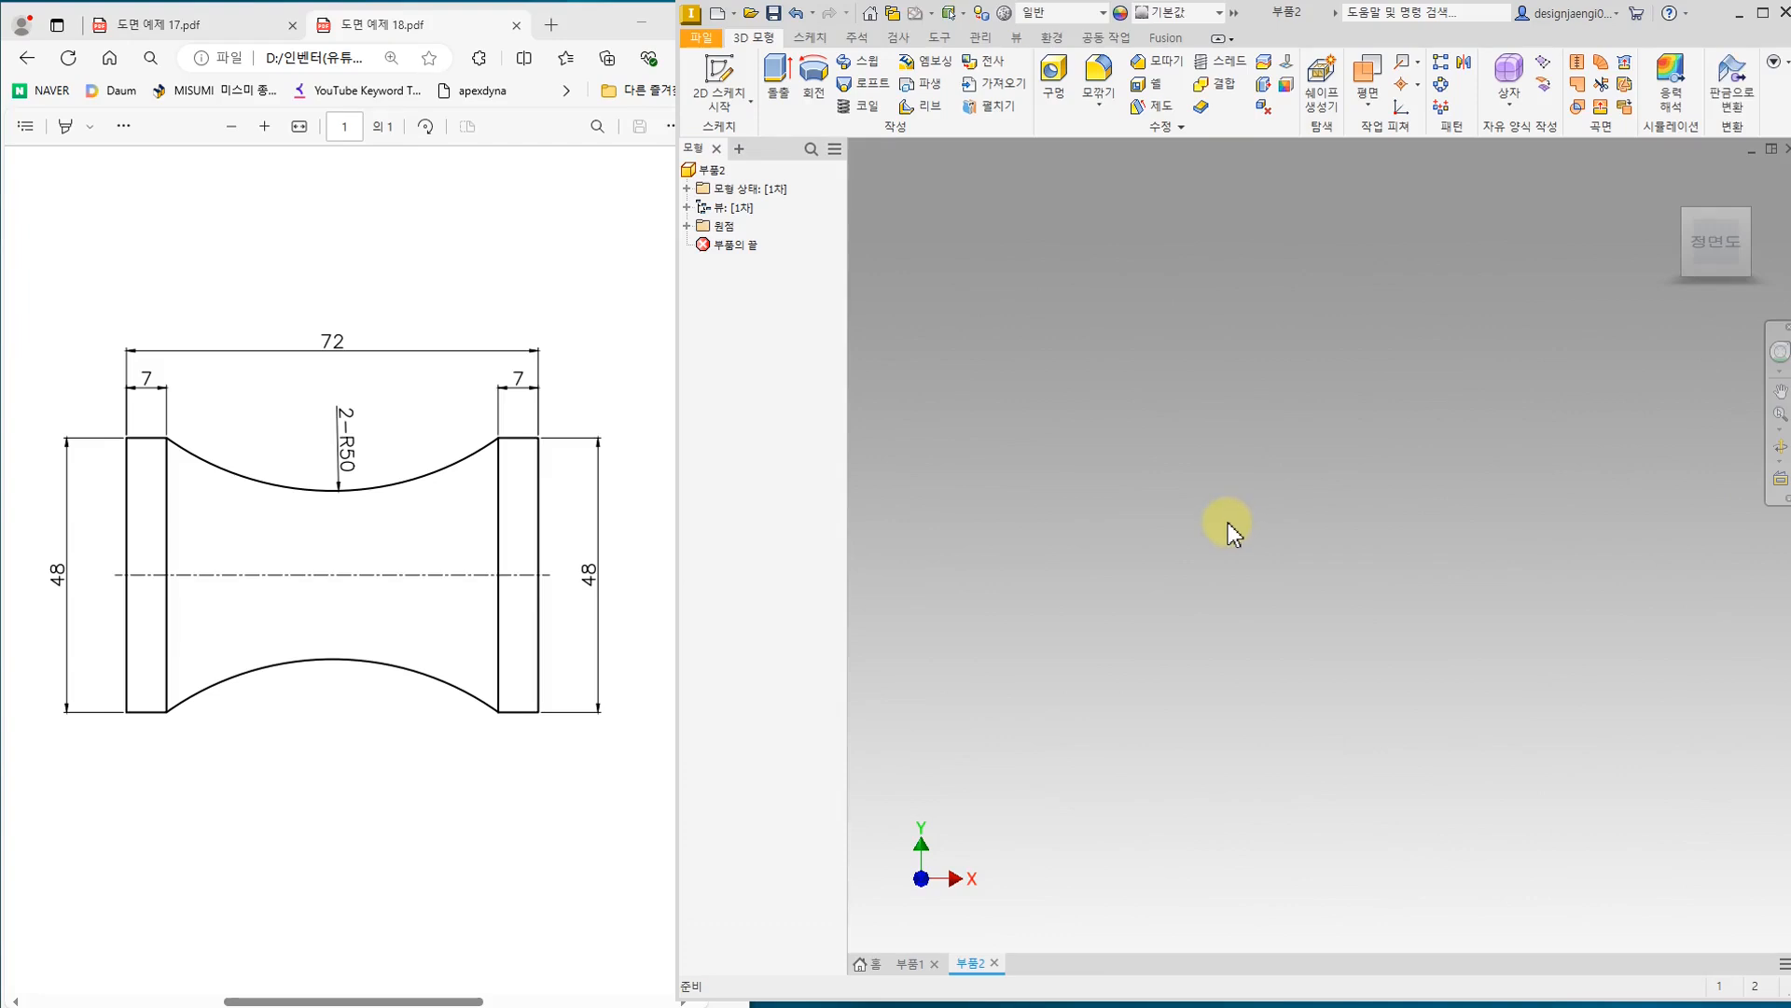
click(719, 84)
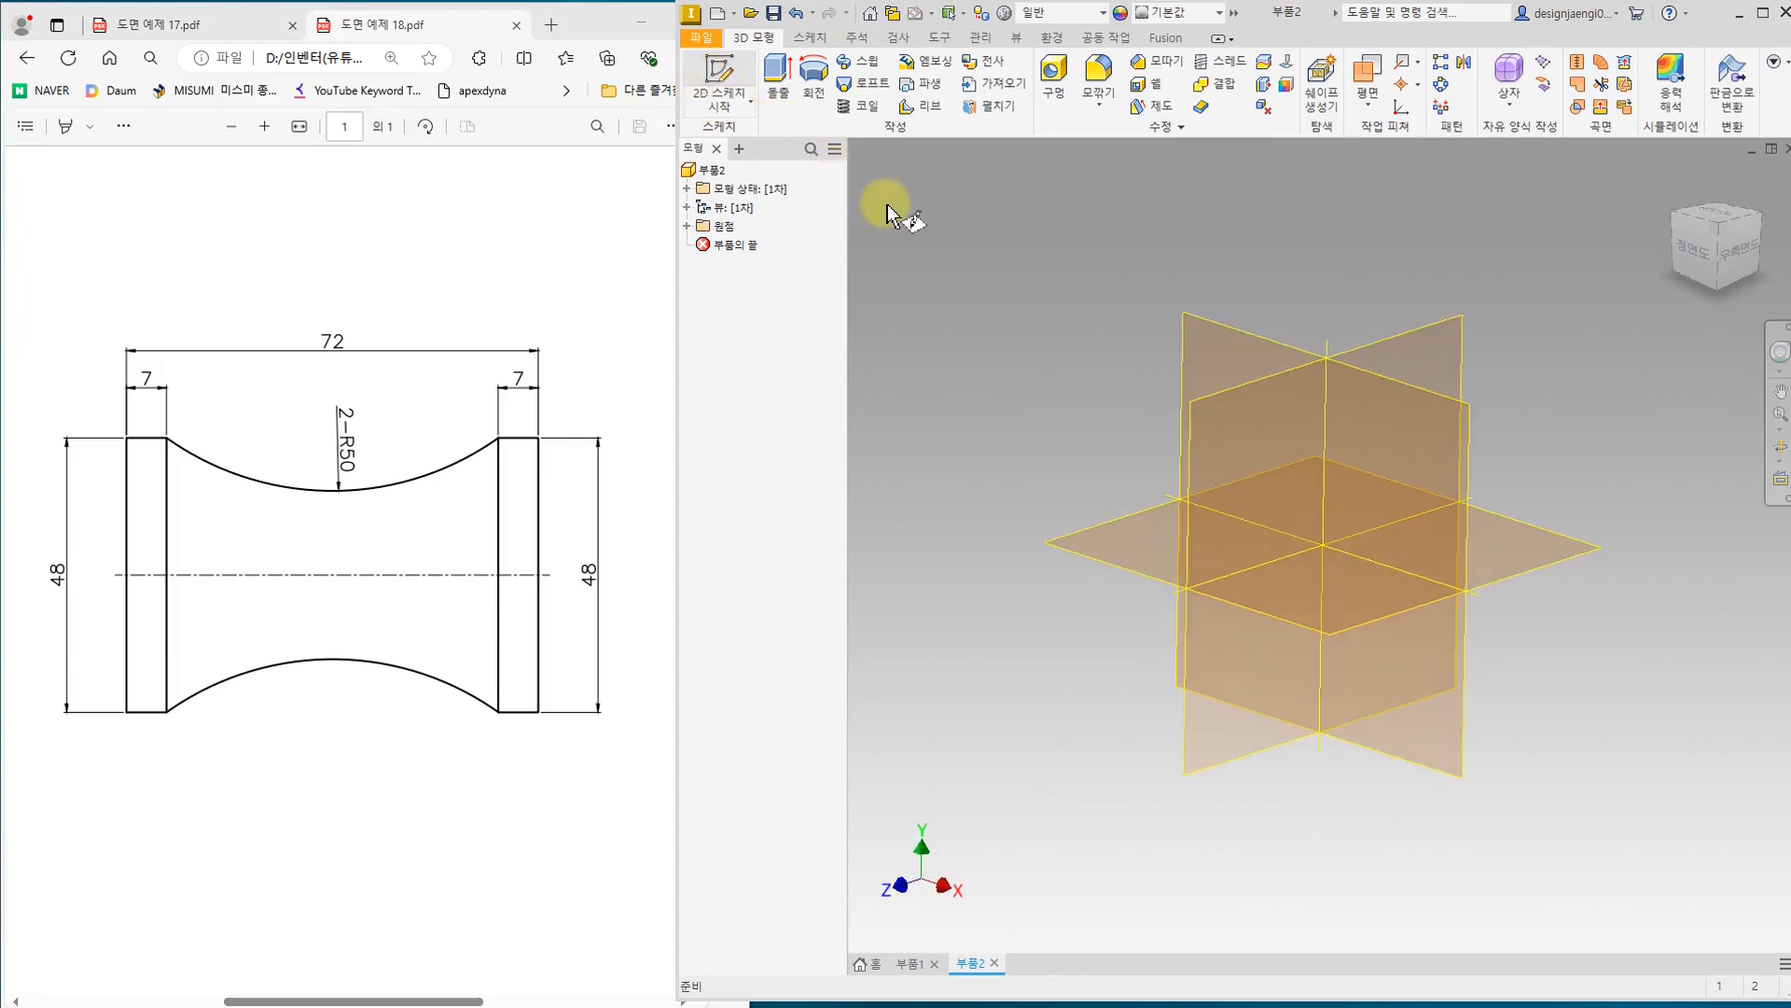
click(1170, 269)
mouse_move(1359, 659)
middle_down()
mouse_move(1327, 603)
mouse_move(1338, 642)
middle_up()
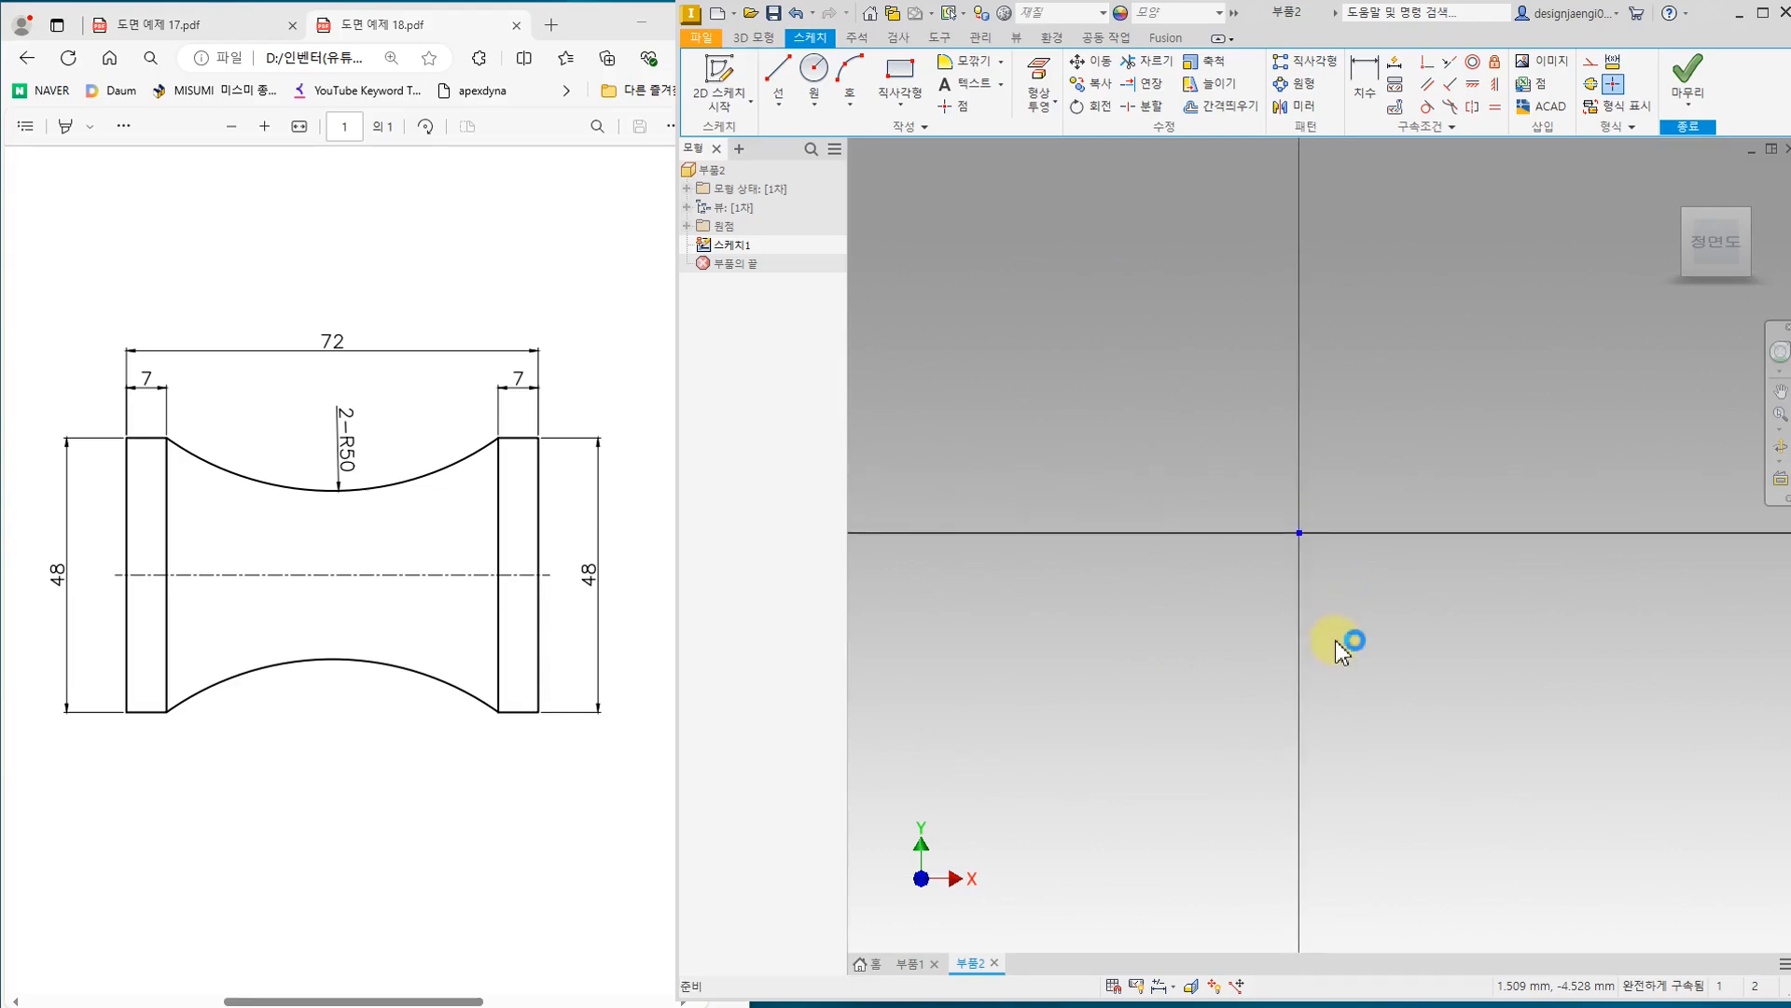
click(399, 641)
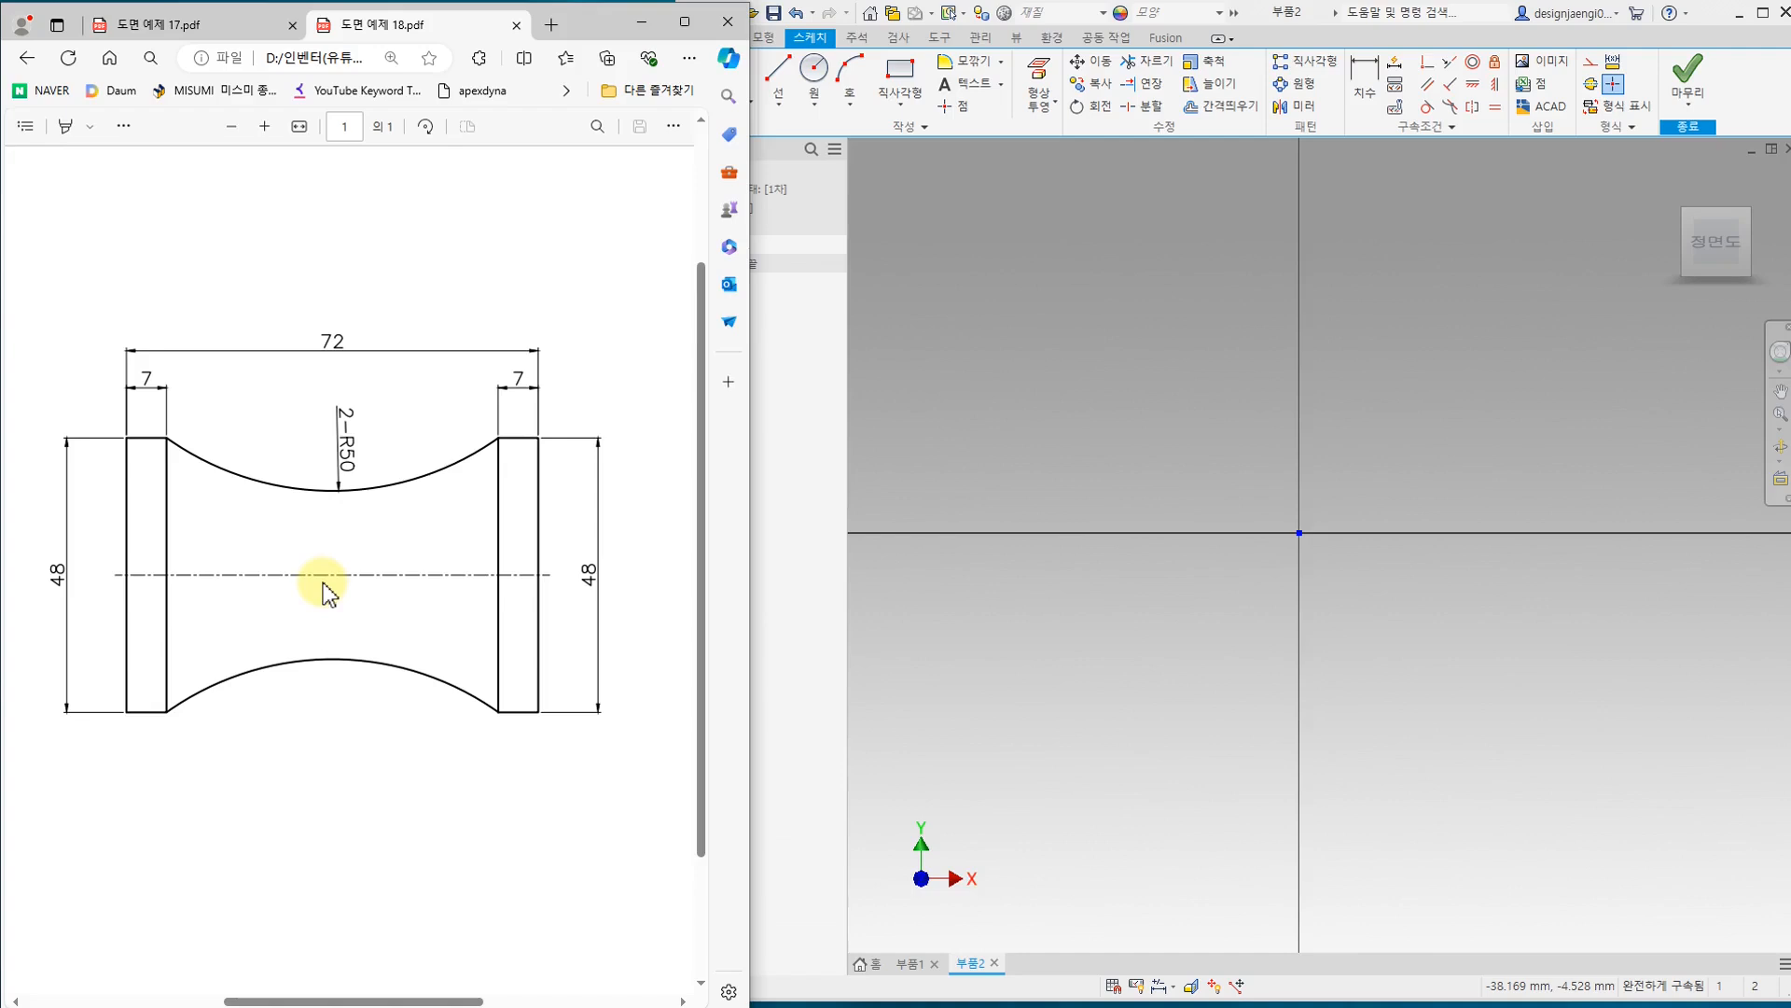
click(1207, 622)
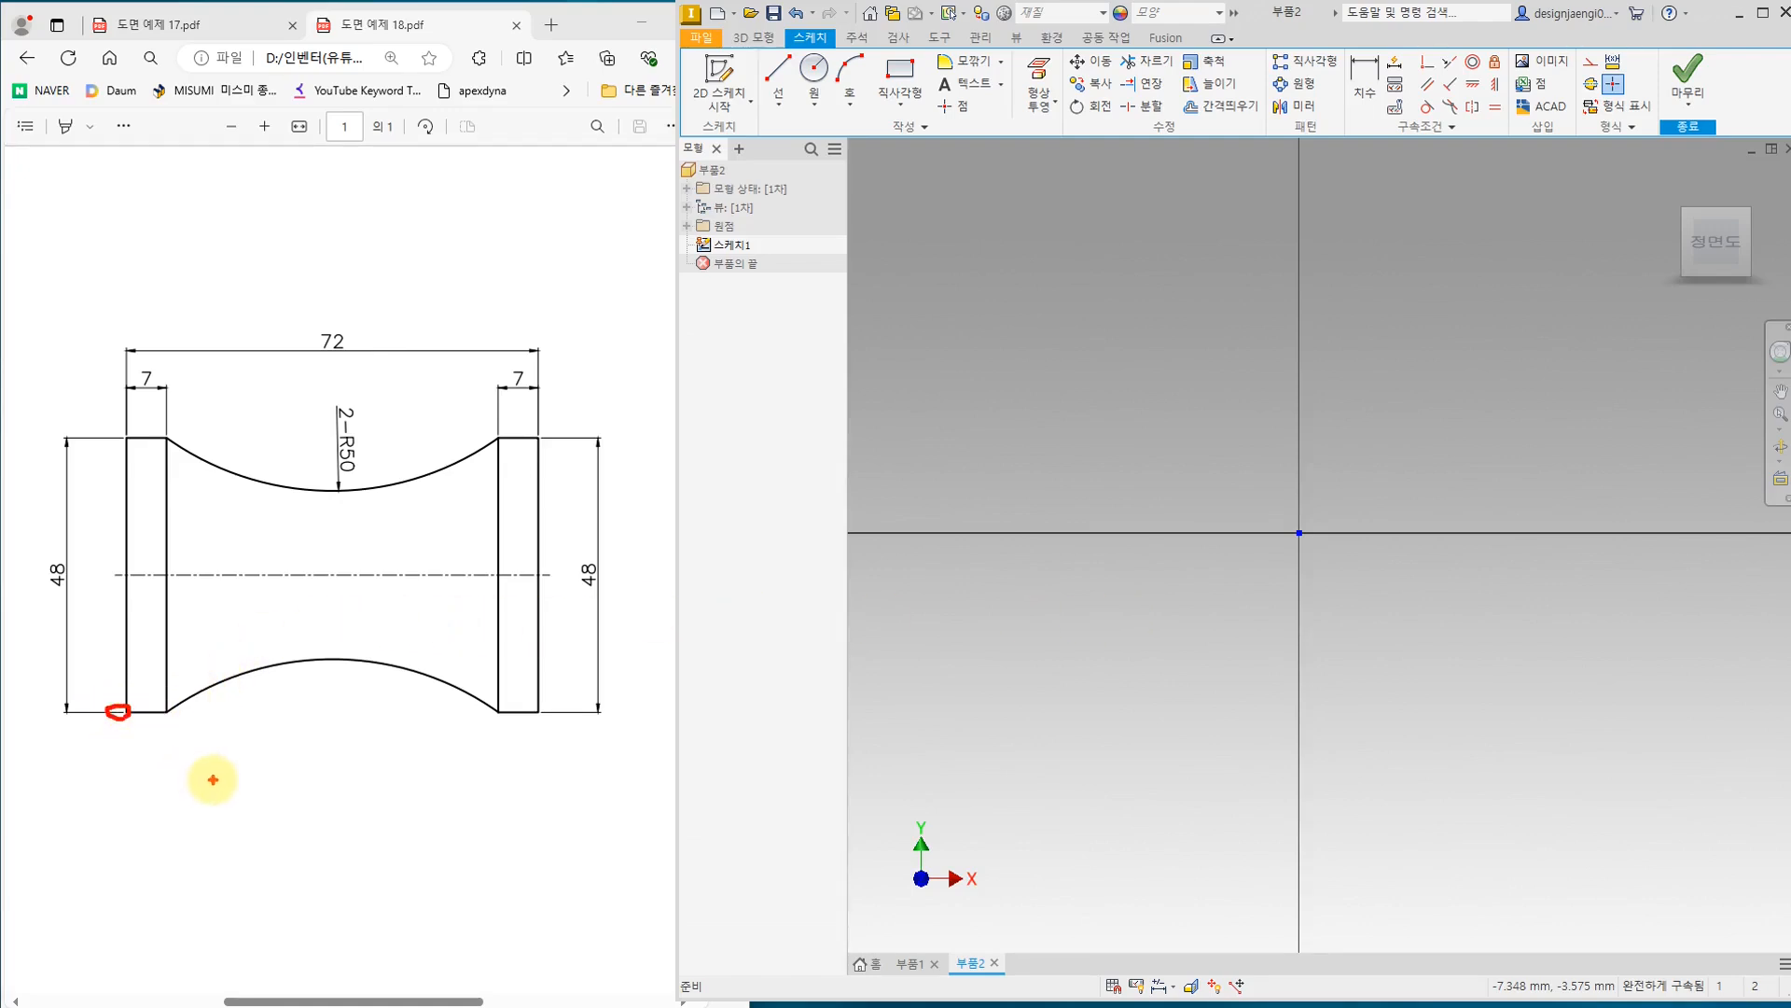
key(Escape)
Step: Draw a 48 mm vertical line upward from the sketch origin
middle_drag(1237, 586, 1054, 718)
middle_drag(1261, 524, 1276, 545)
click(778, 73)
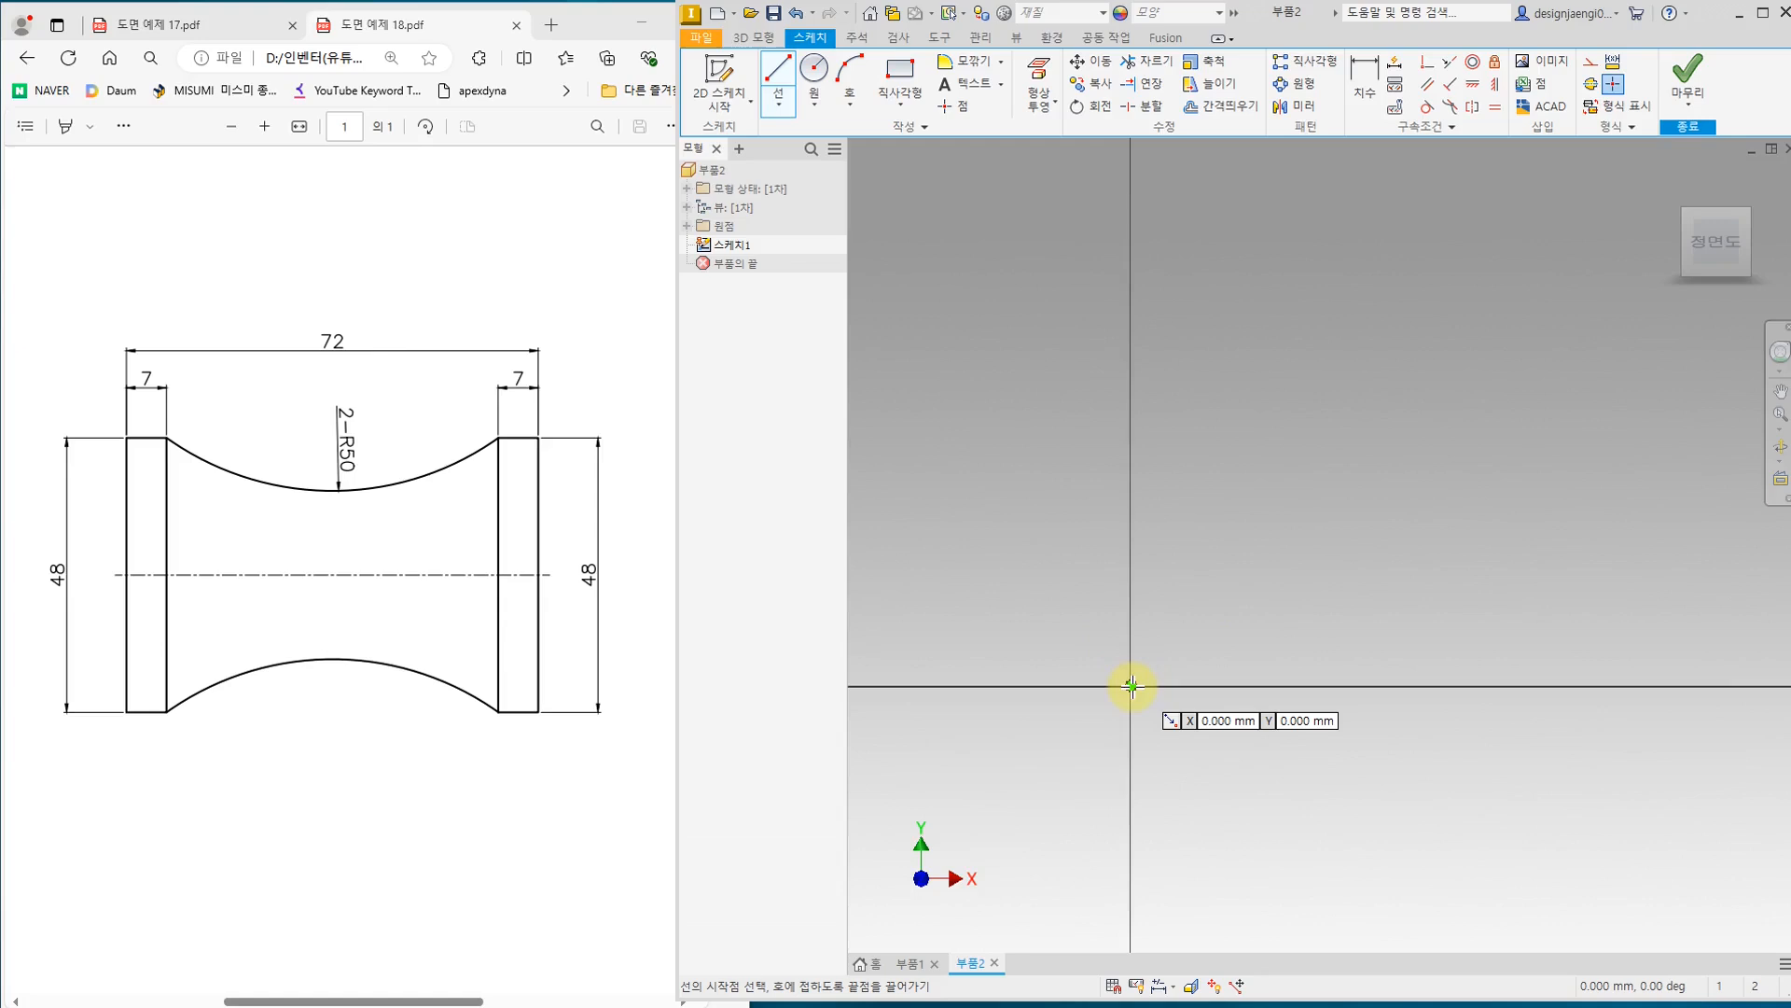
click(1131, 686)
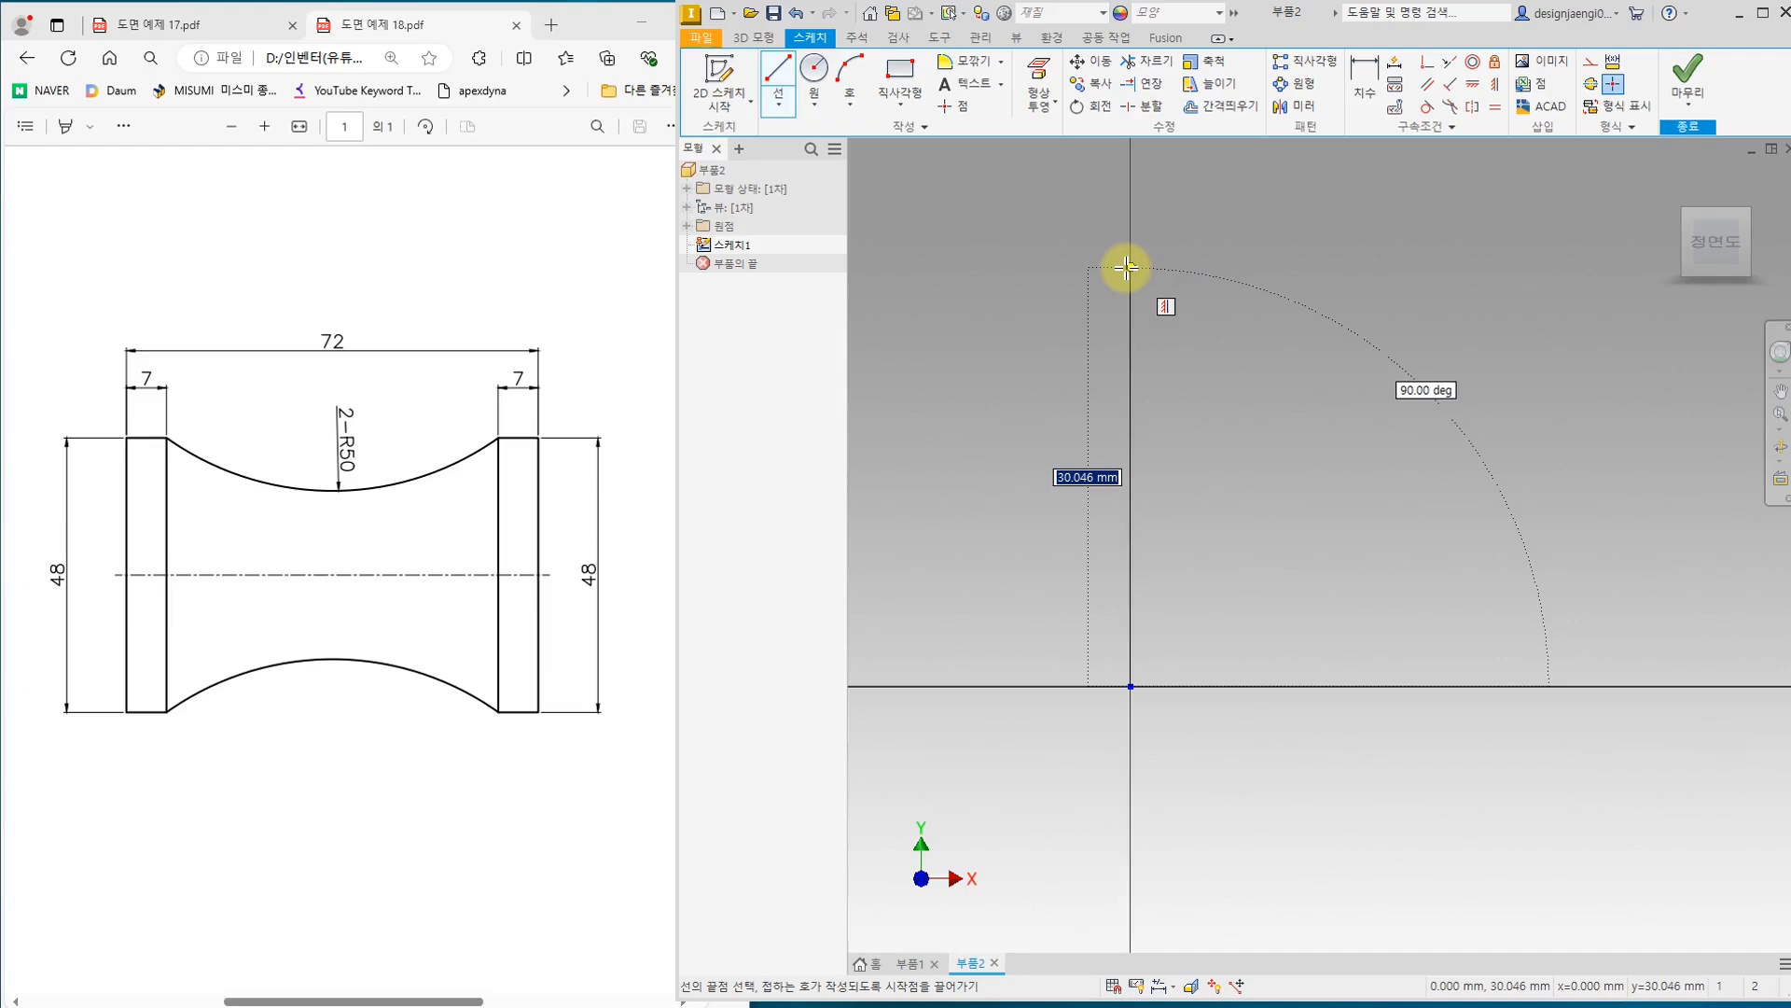
text(48)
key(Return)
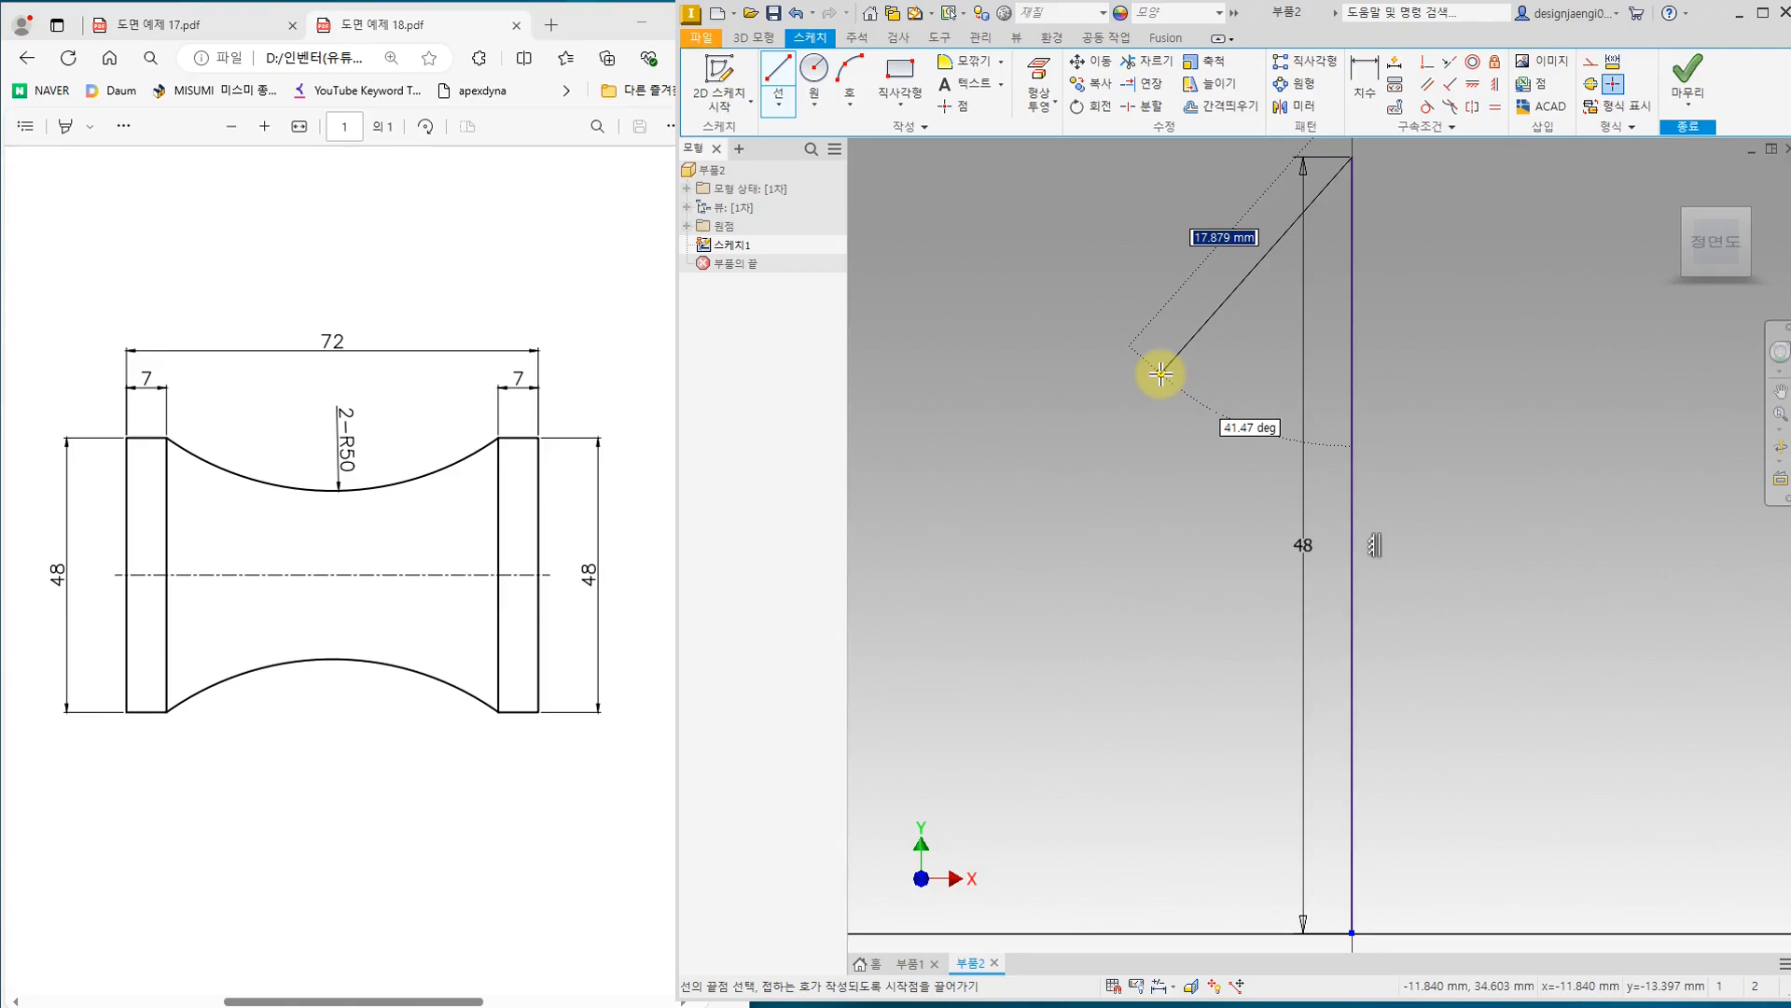
Step: Complete the left rectangle about 10 mm wide with lines across the top, down to the horizontal axis and back to the origin
scroll(1159, 377, down, 4)
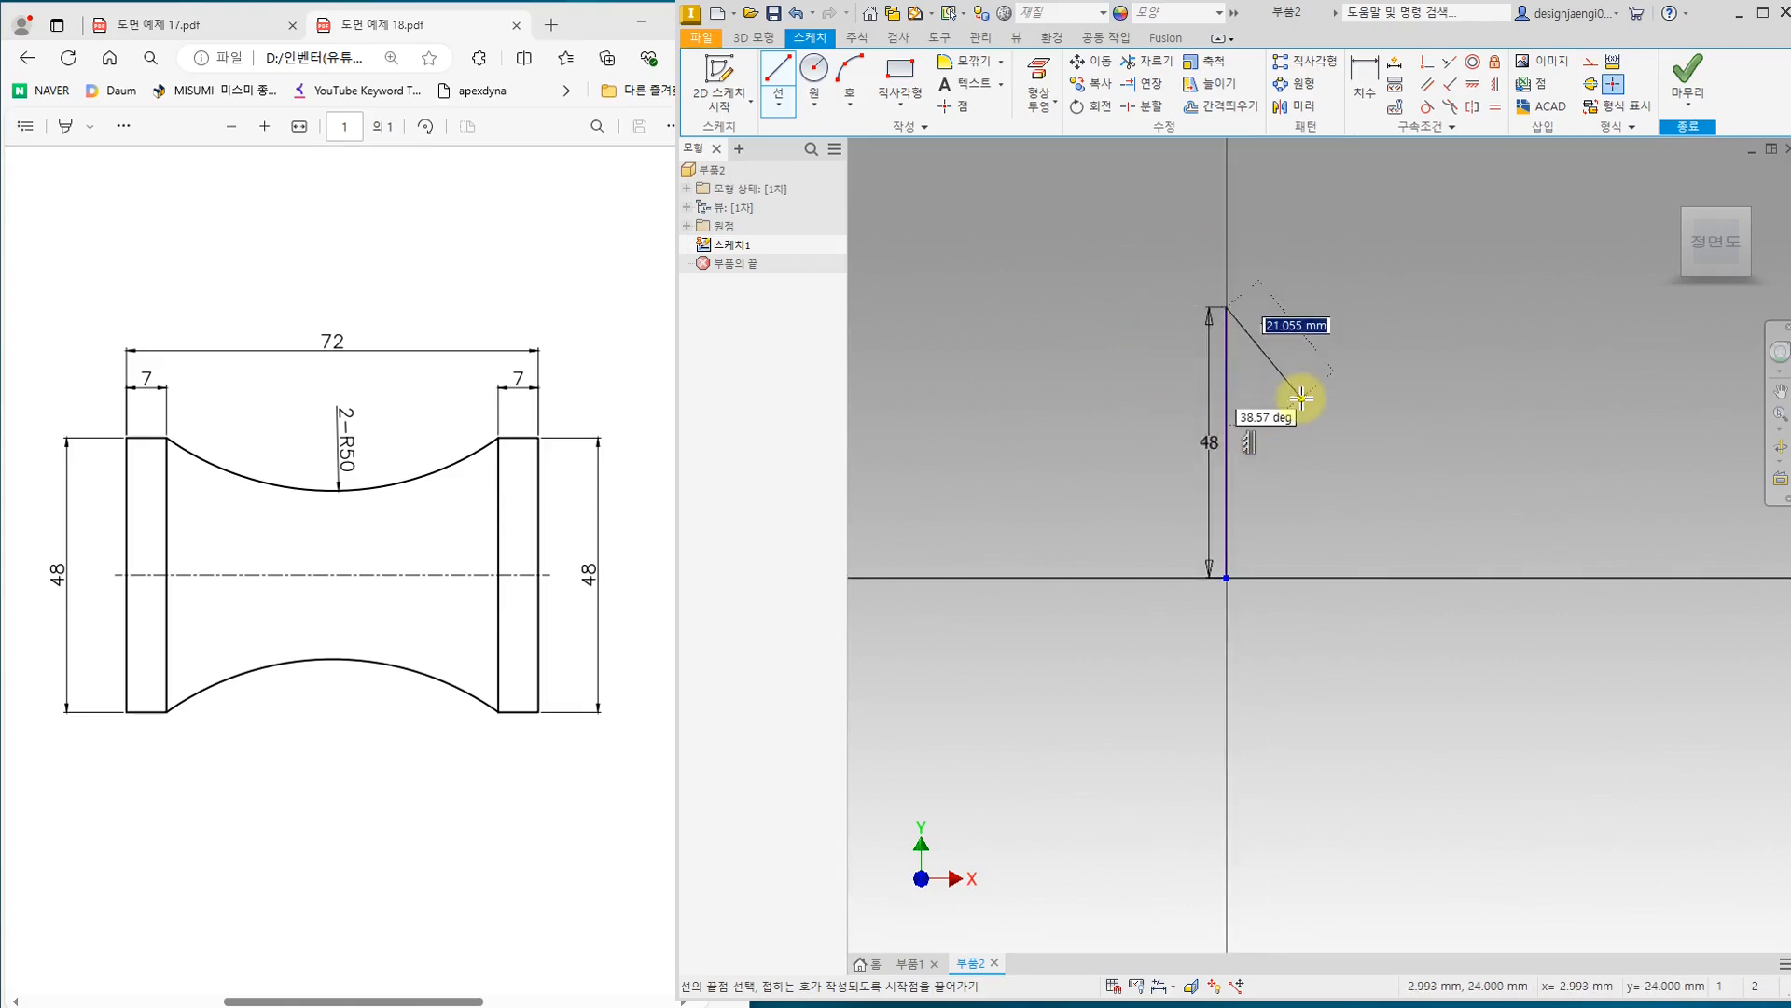
middle_drag(1299, 393, 1145, 466)
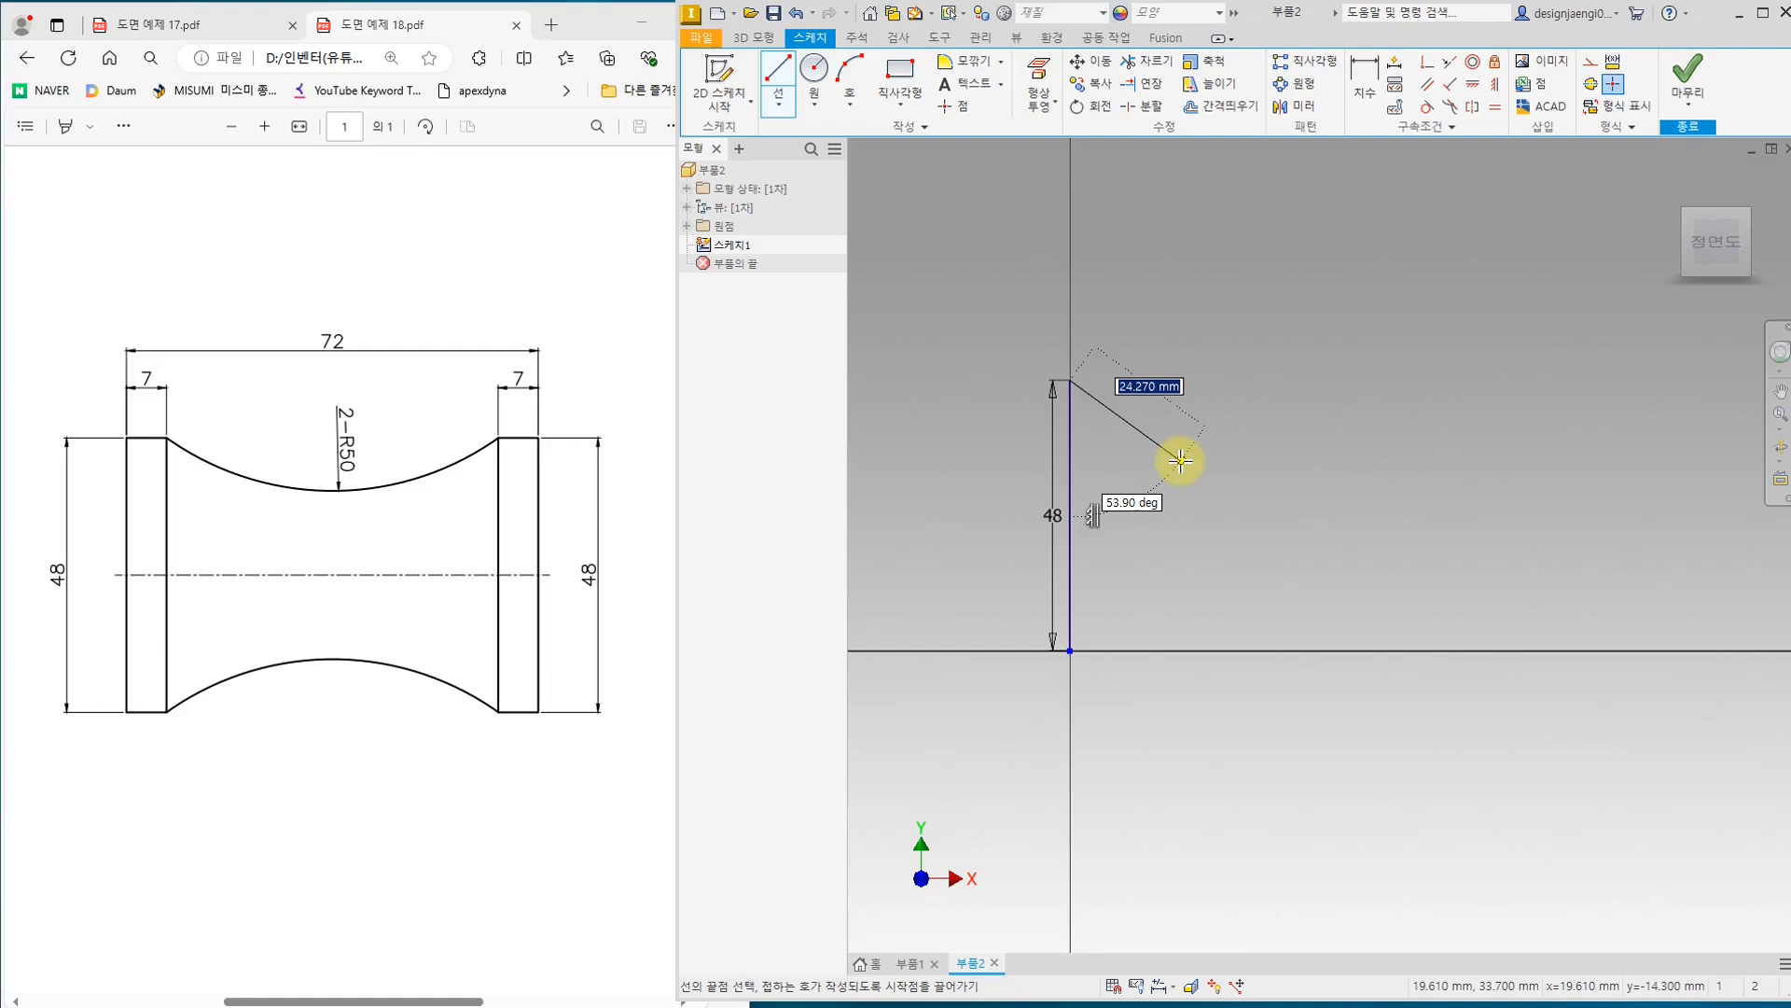
middle_drag(1180, 460, 1149, 476)
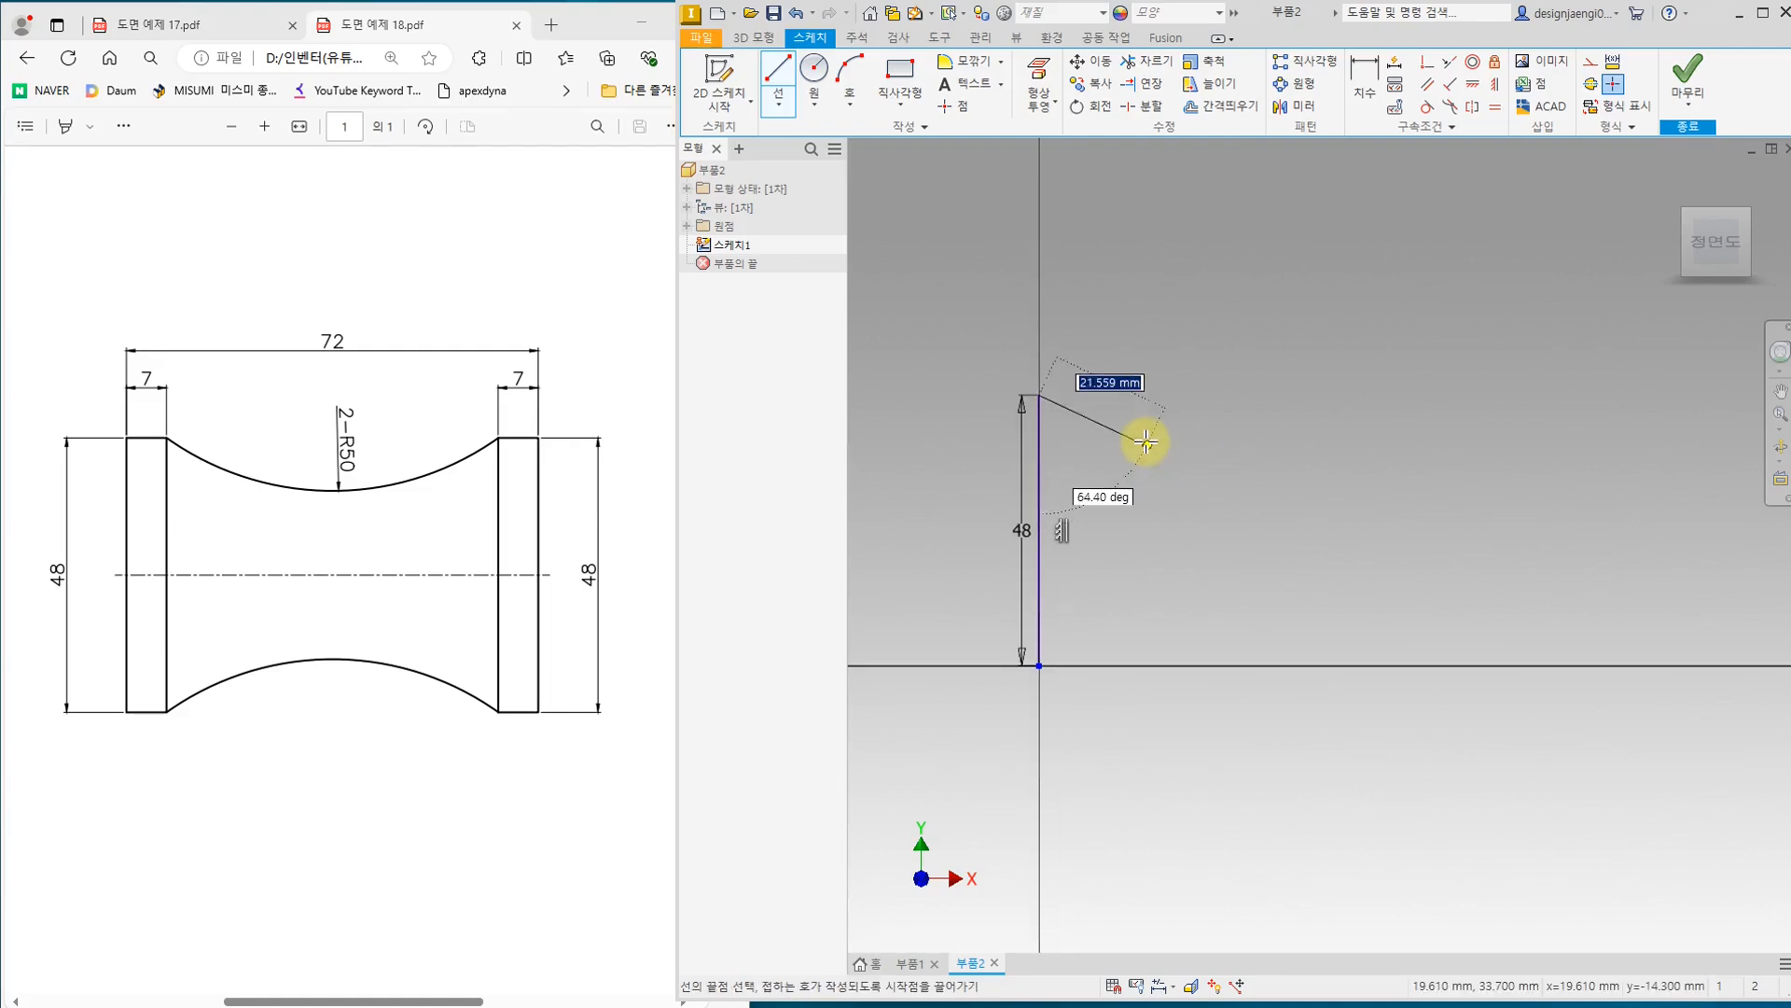
click(1097, 394)
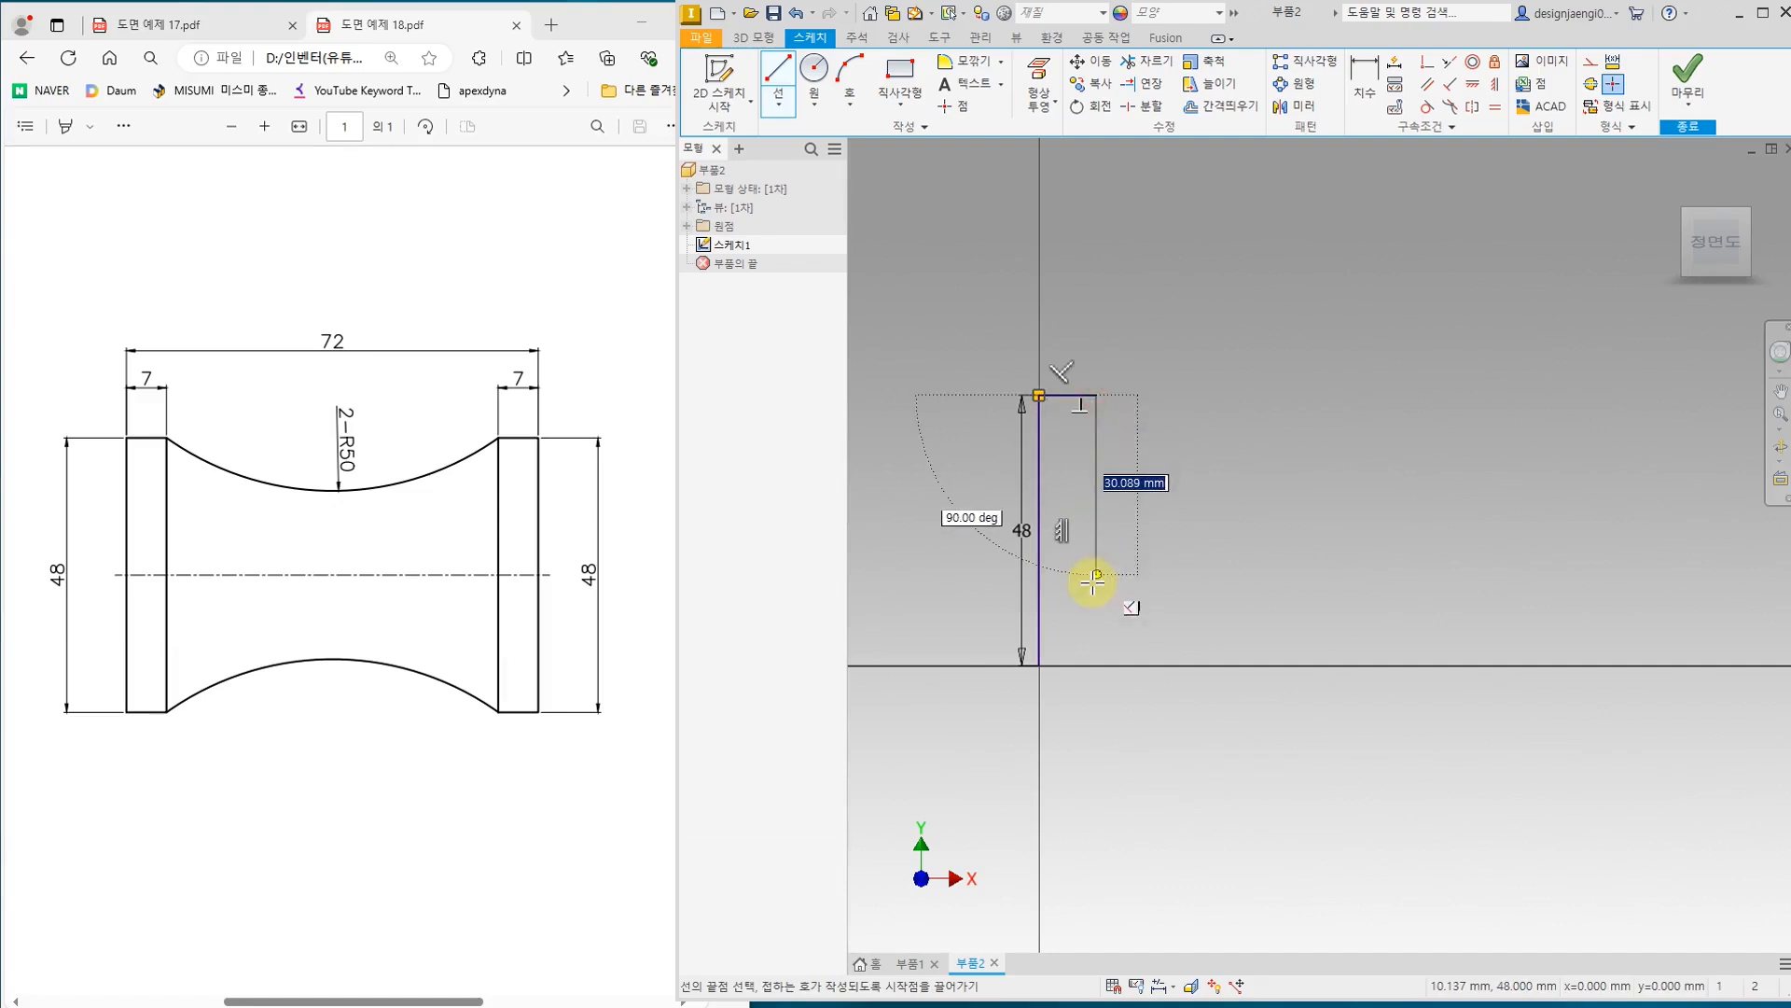
click(1097, 665)
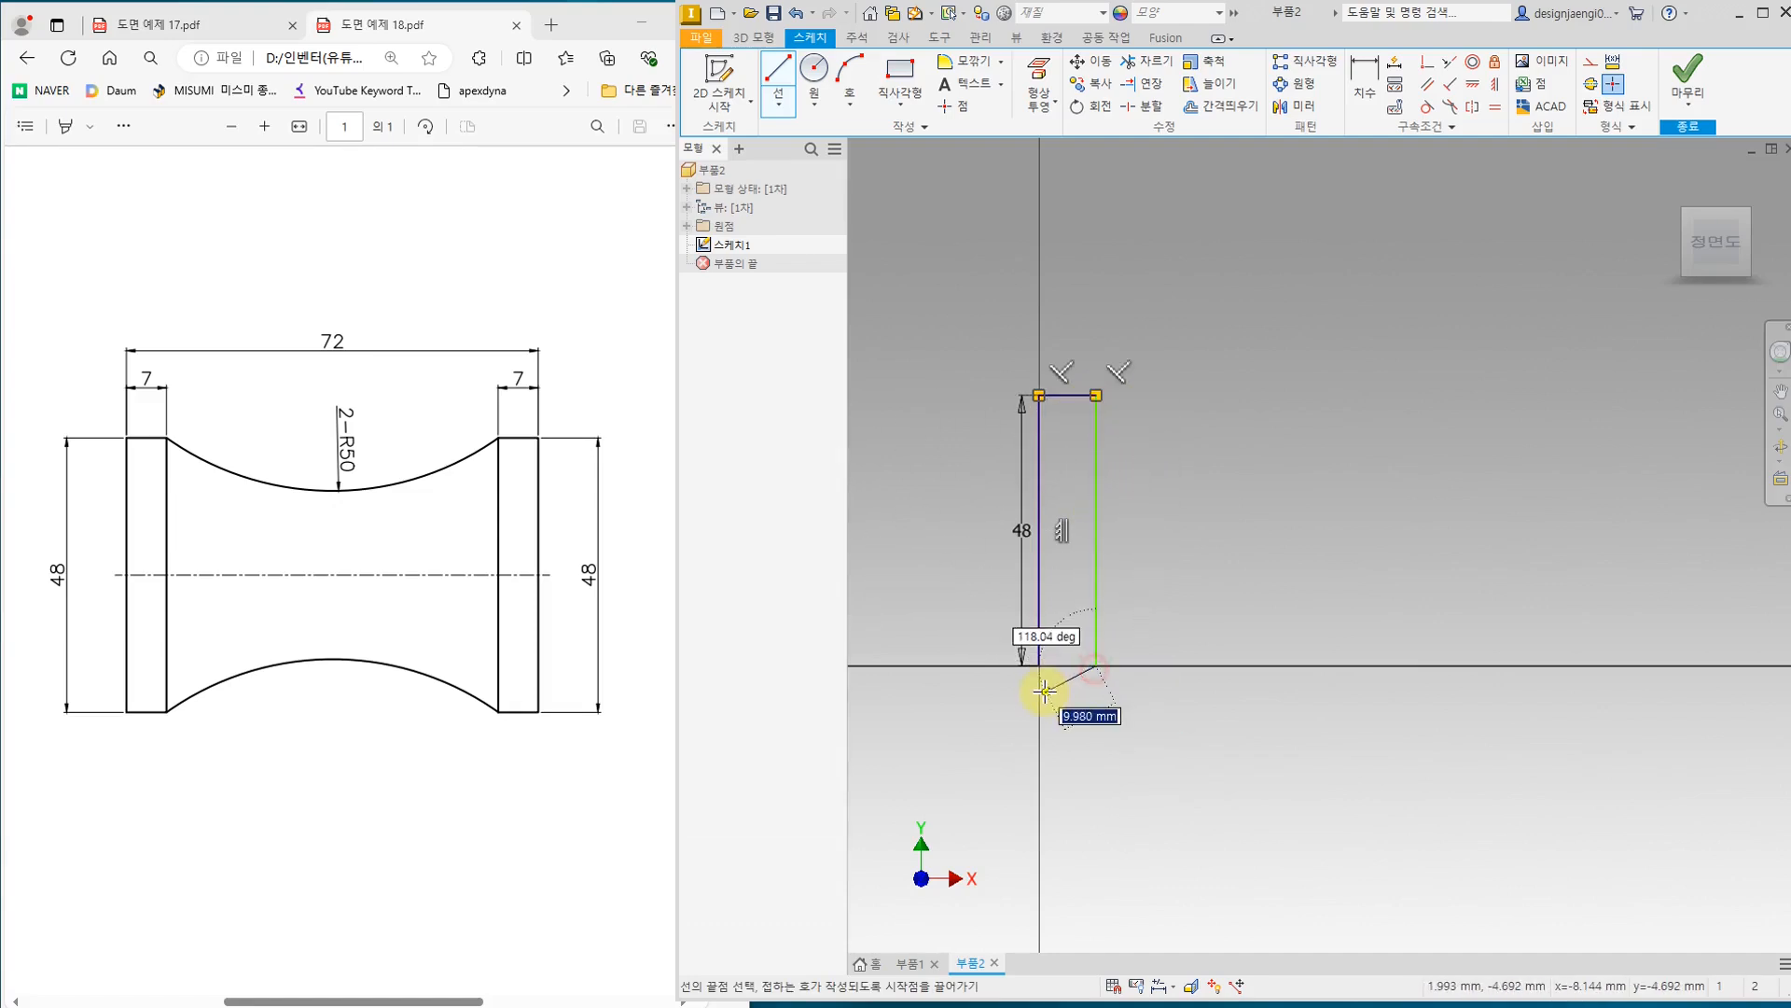
click(1038, 665)
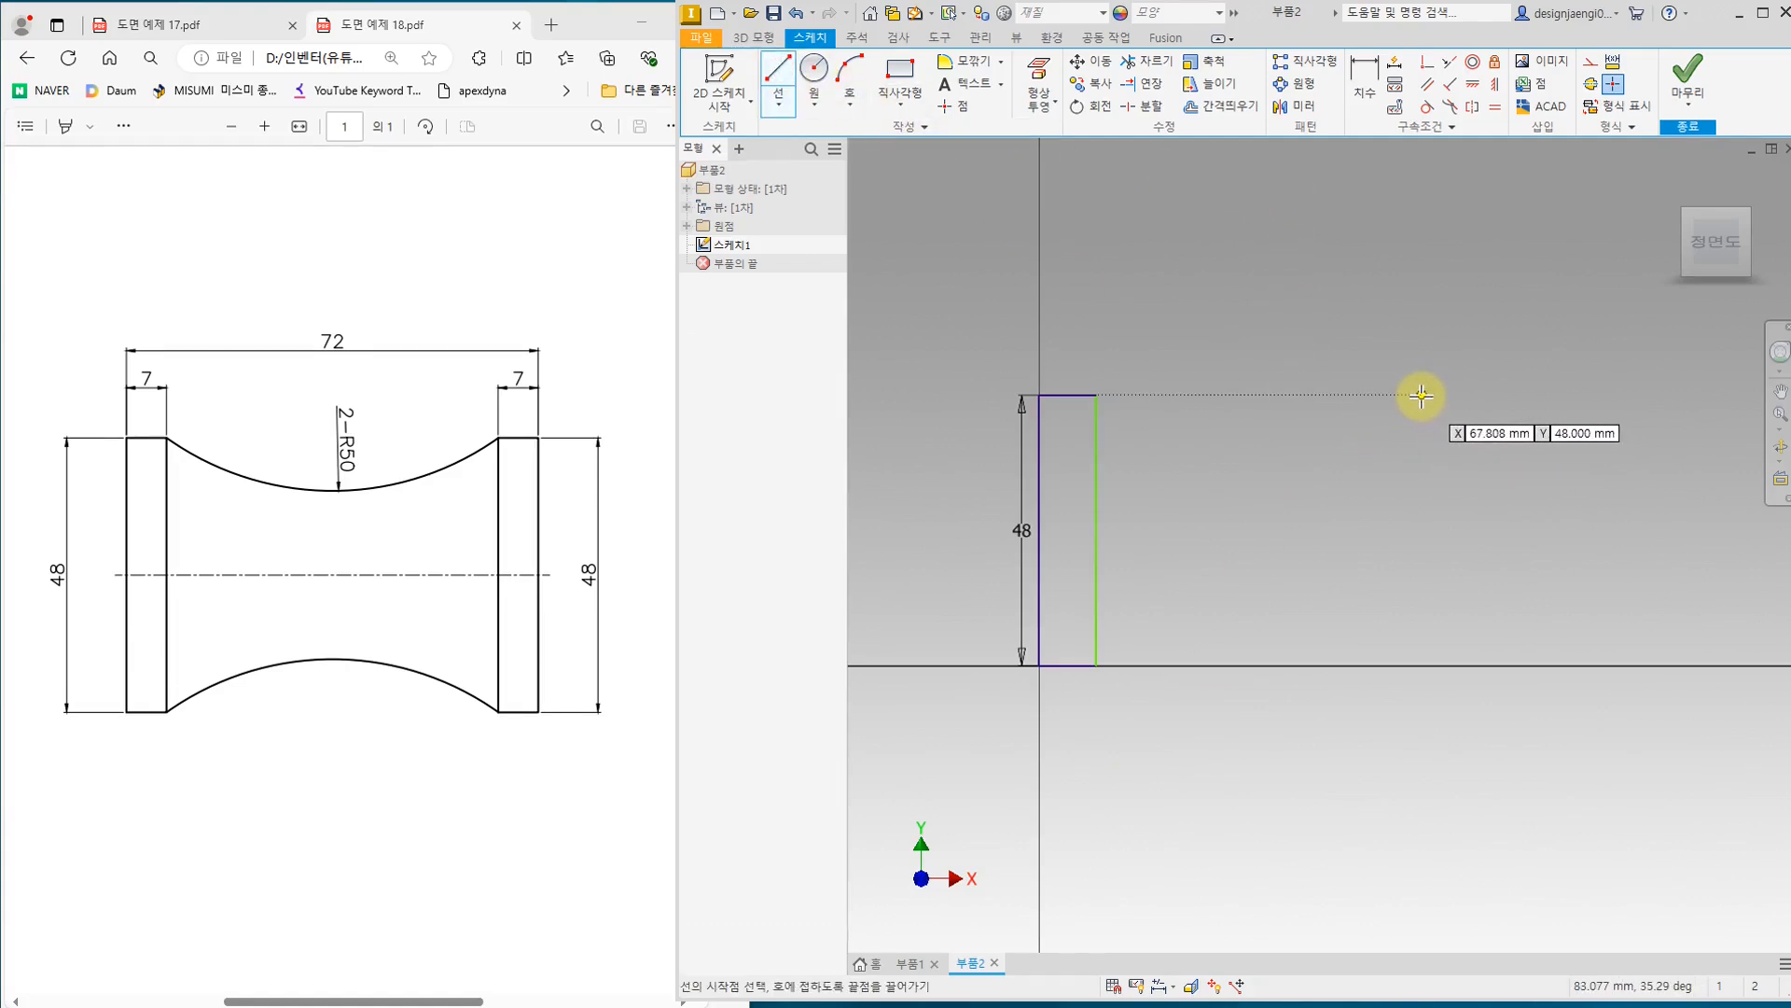
Step: Draw a second rectangle about 14 mm wide and 48 mm high on the horizontal axis, starting about 68 mm from the origin
click(1421, 396)
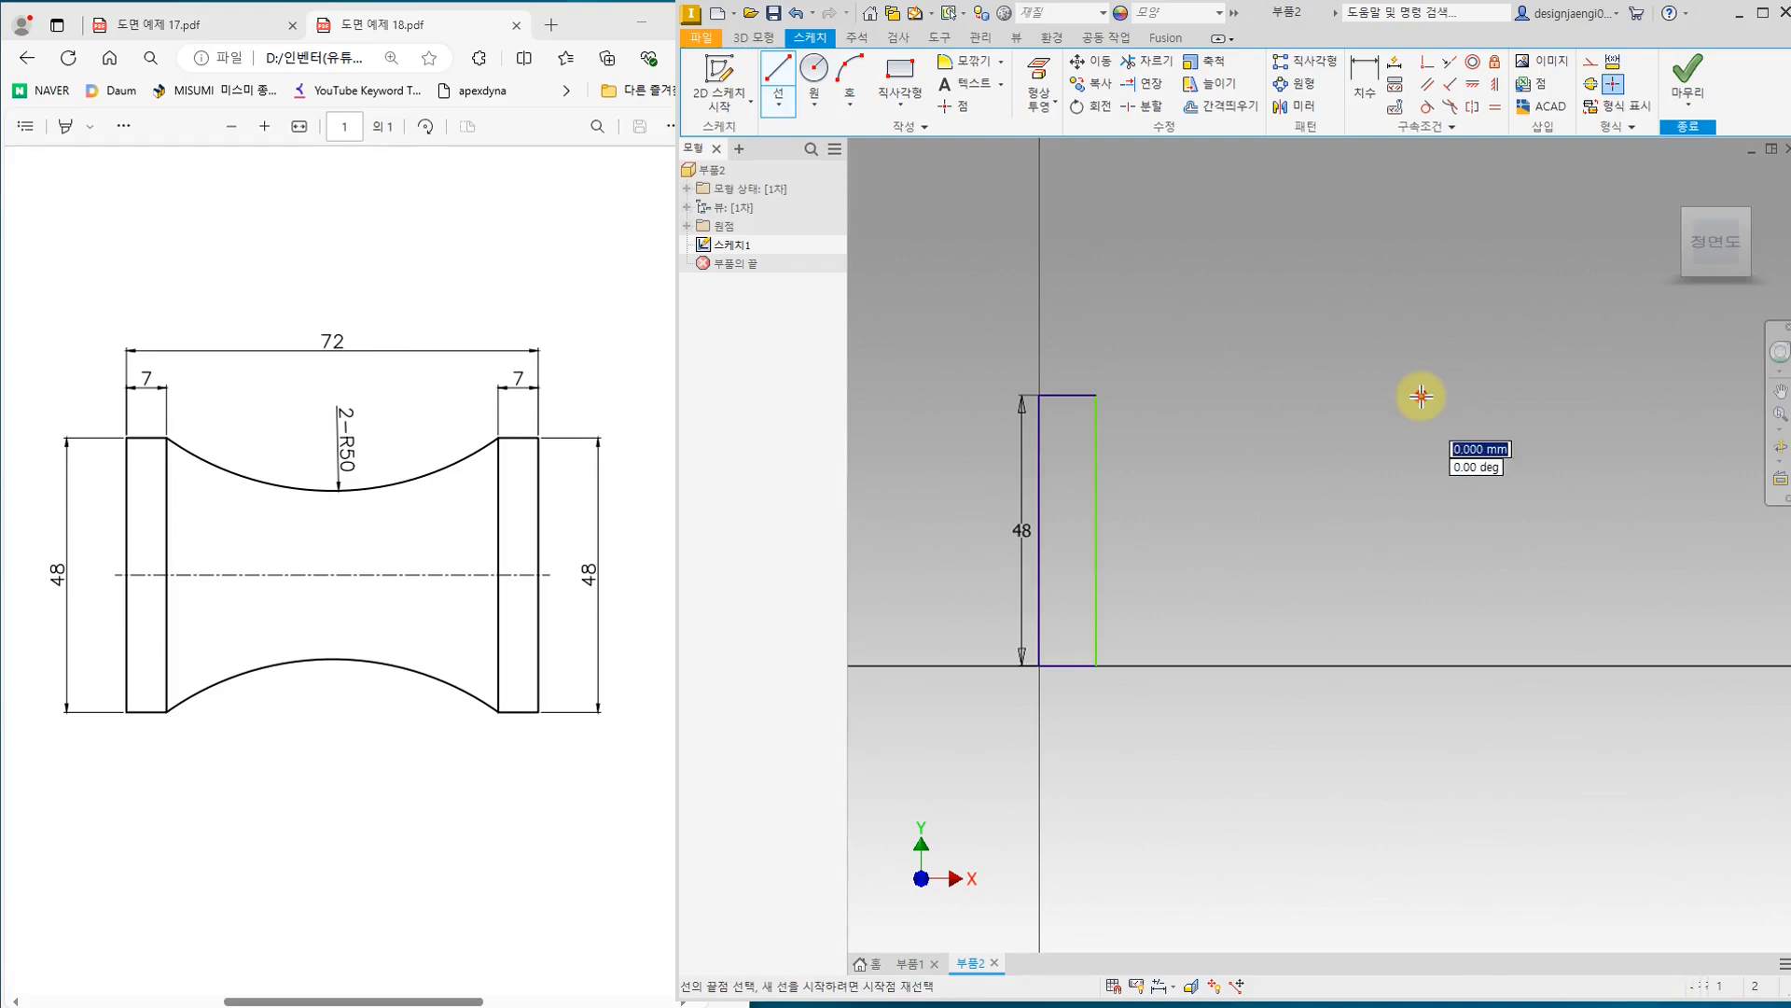
click(1421, 664)
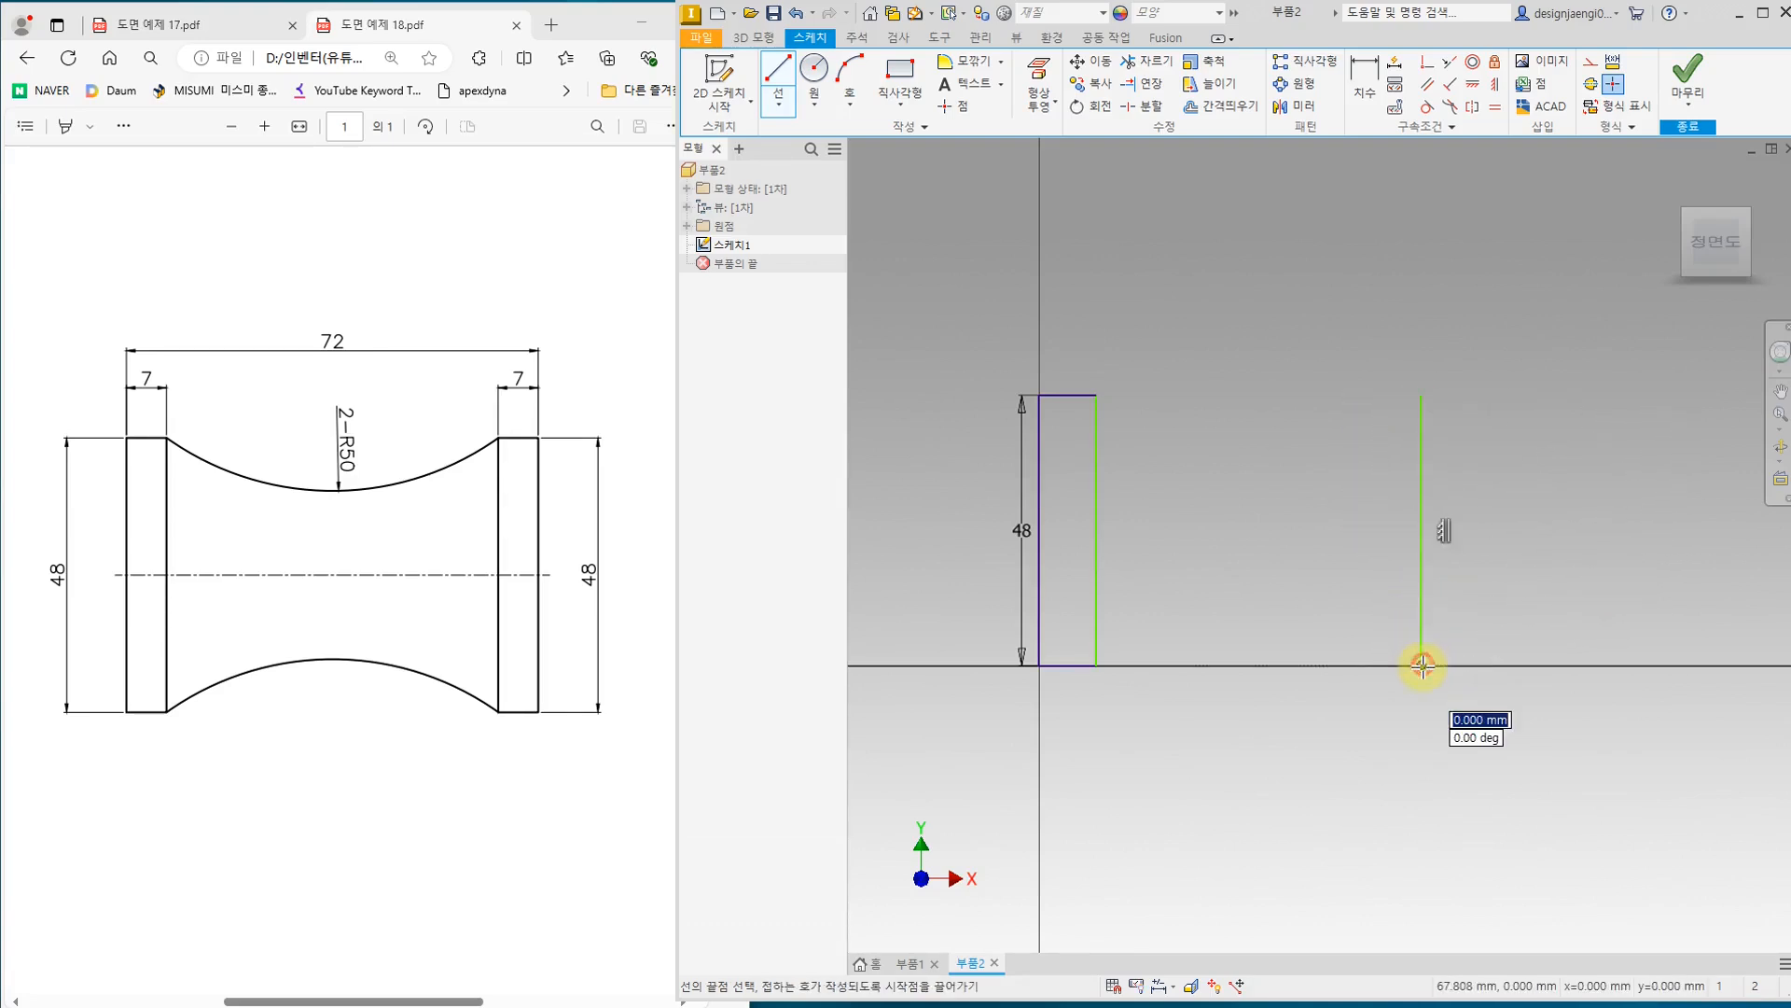
click(1501, 665)
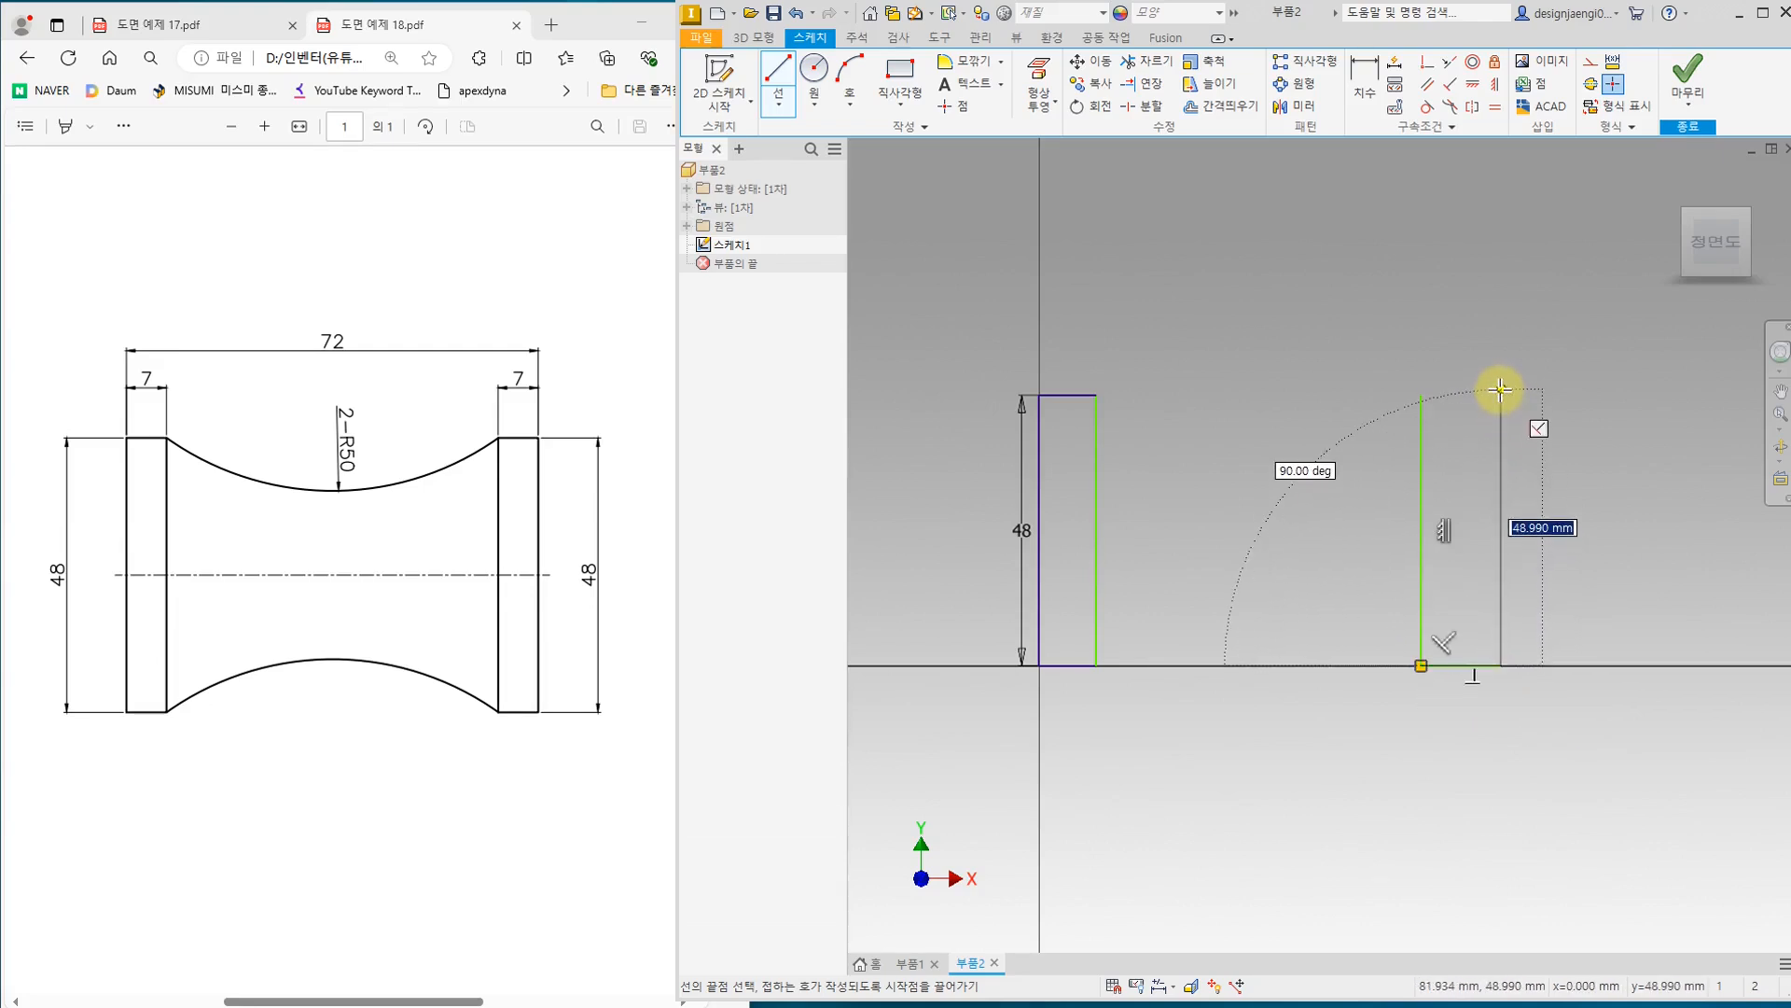
click(1500, 395)
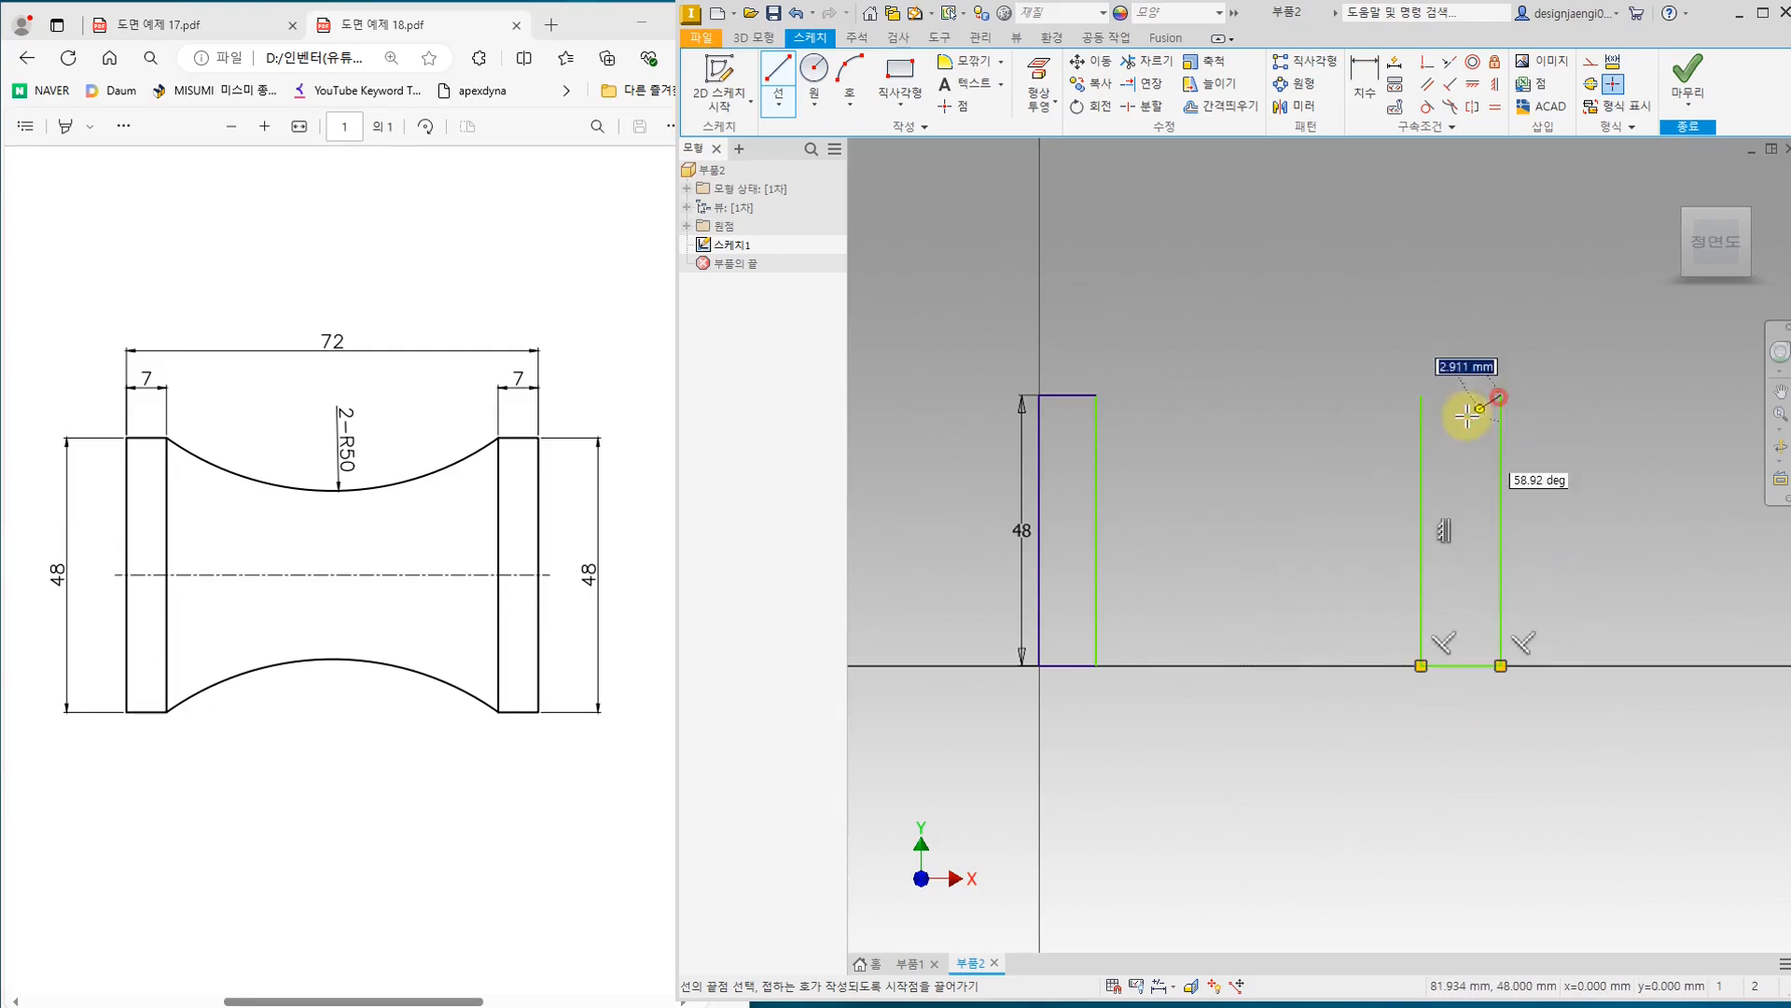
click(1421, 396)
key(Escape)
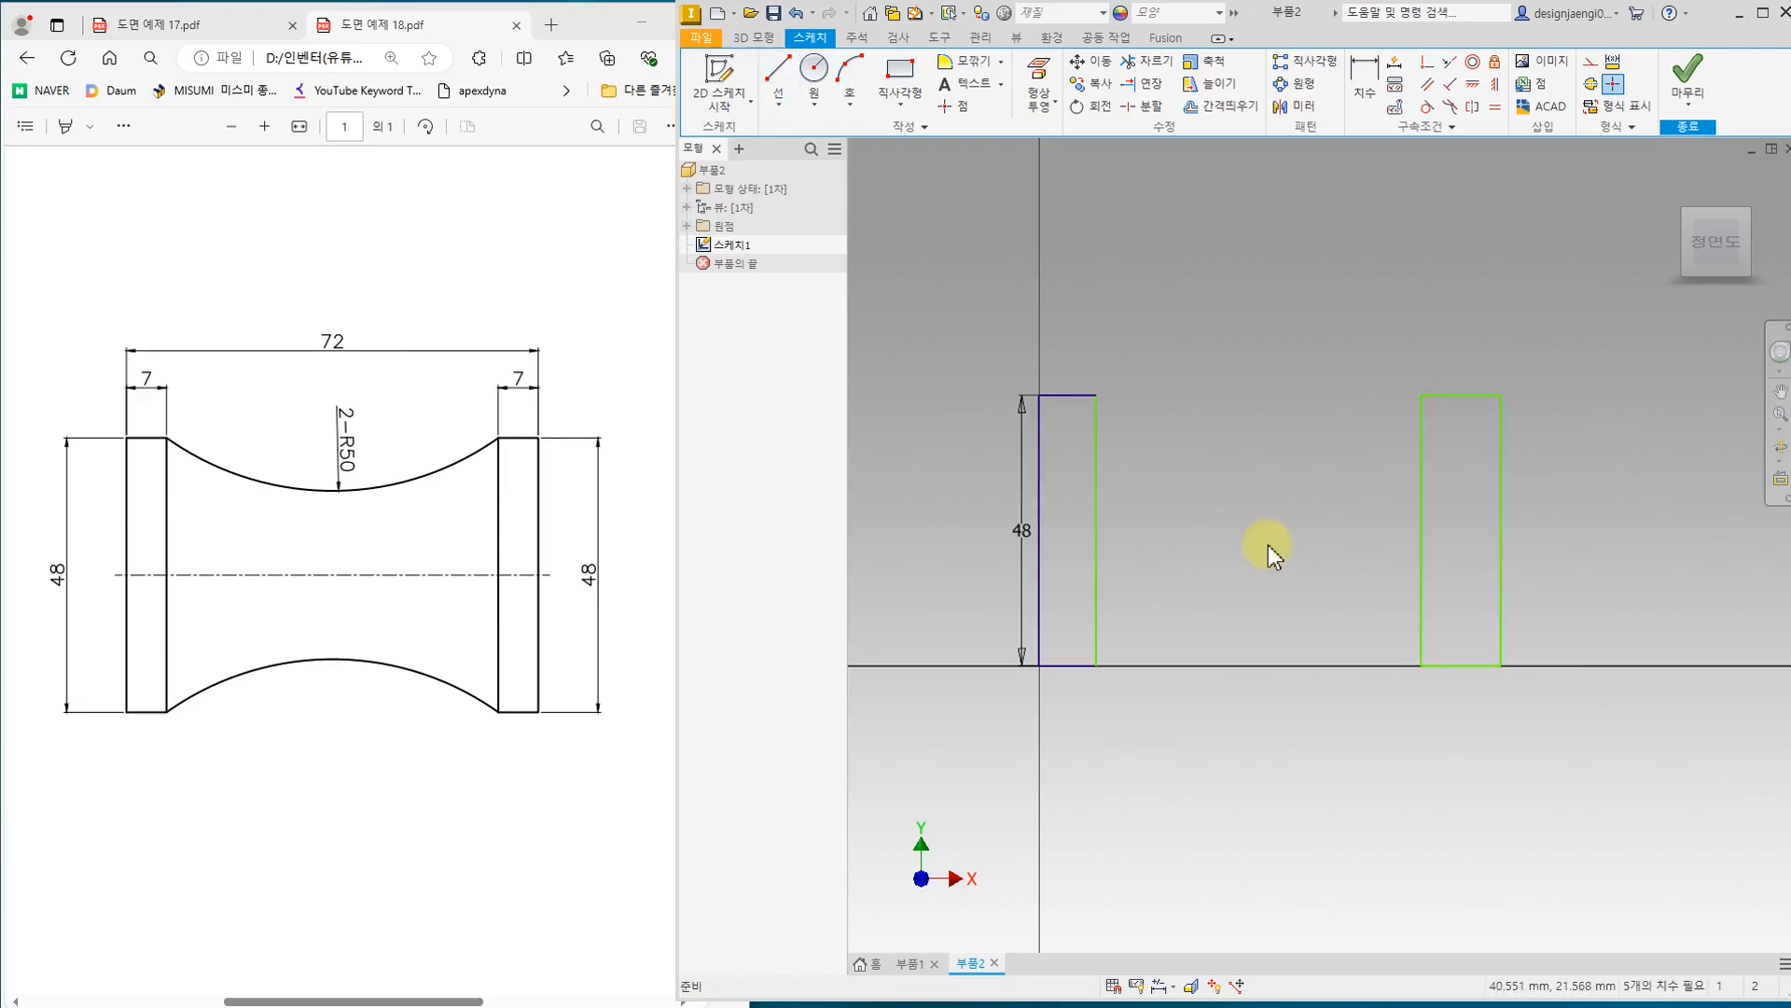
Step: Sketch an open line chain above the rectangles: about 36 mm down, 45 mm right, 36 mm up, 16 mm left and 20 mm up
scroll(1267, 545, down, 3)
middle_drag(1273, 437, 1252, 590)
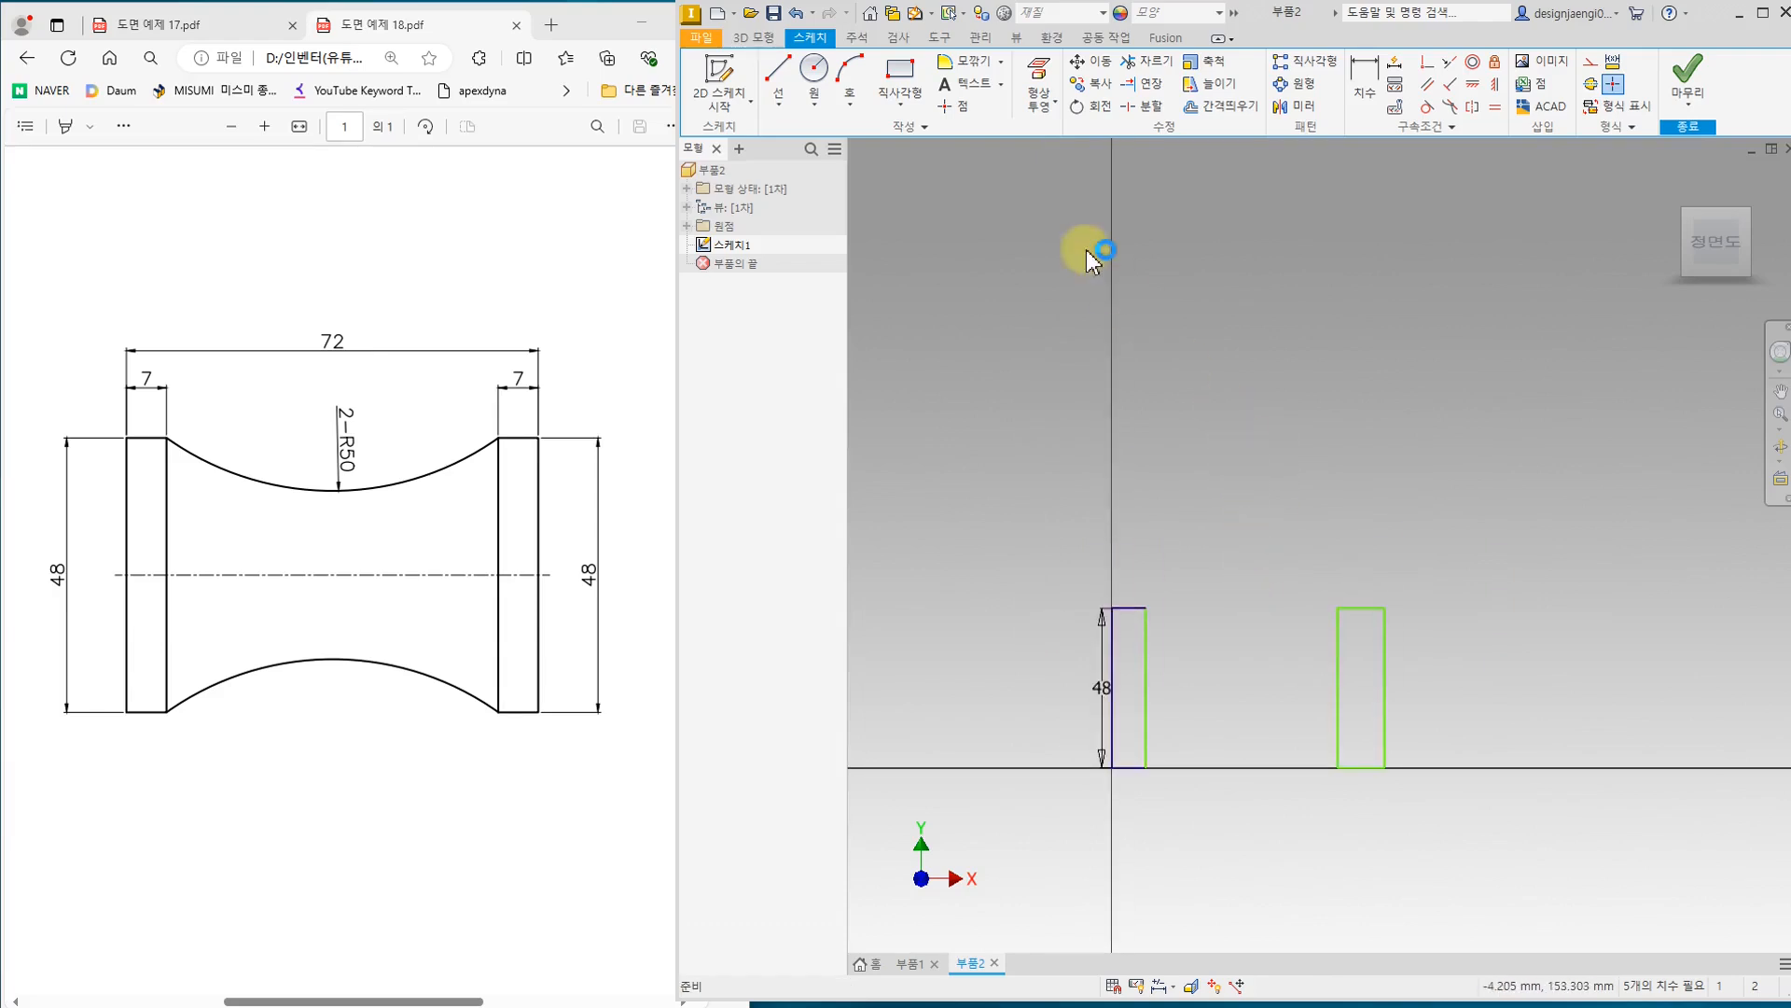
click(778, 77)
click(1274, 329)
click(1274, 451)
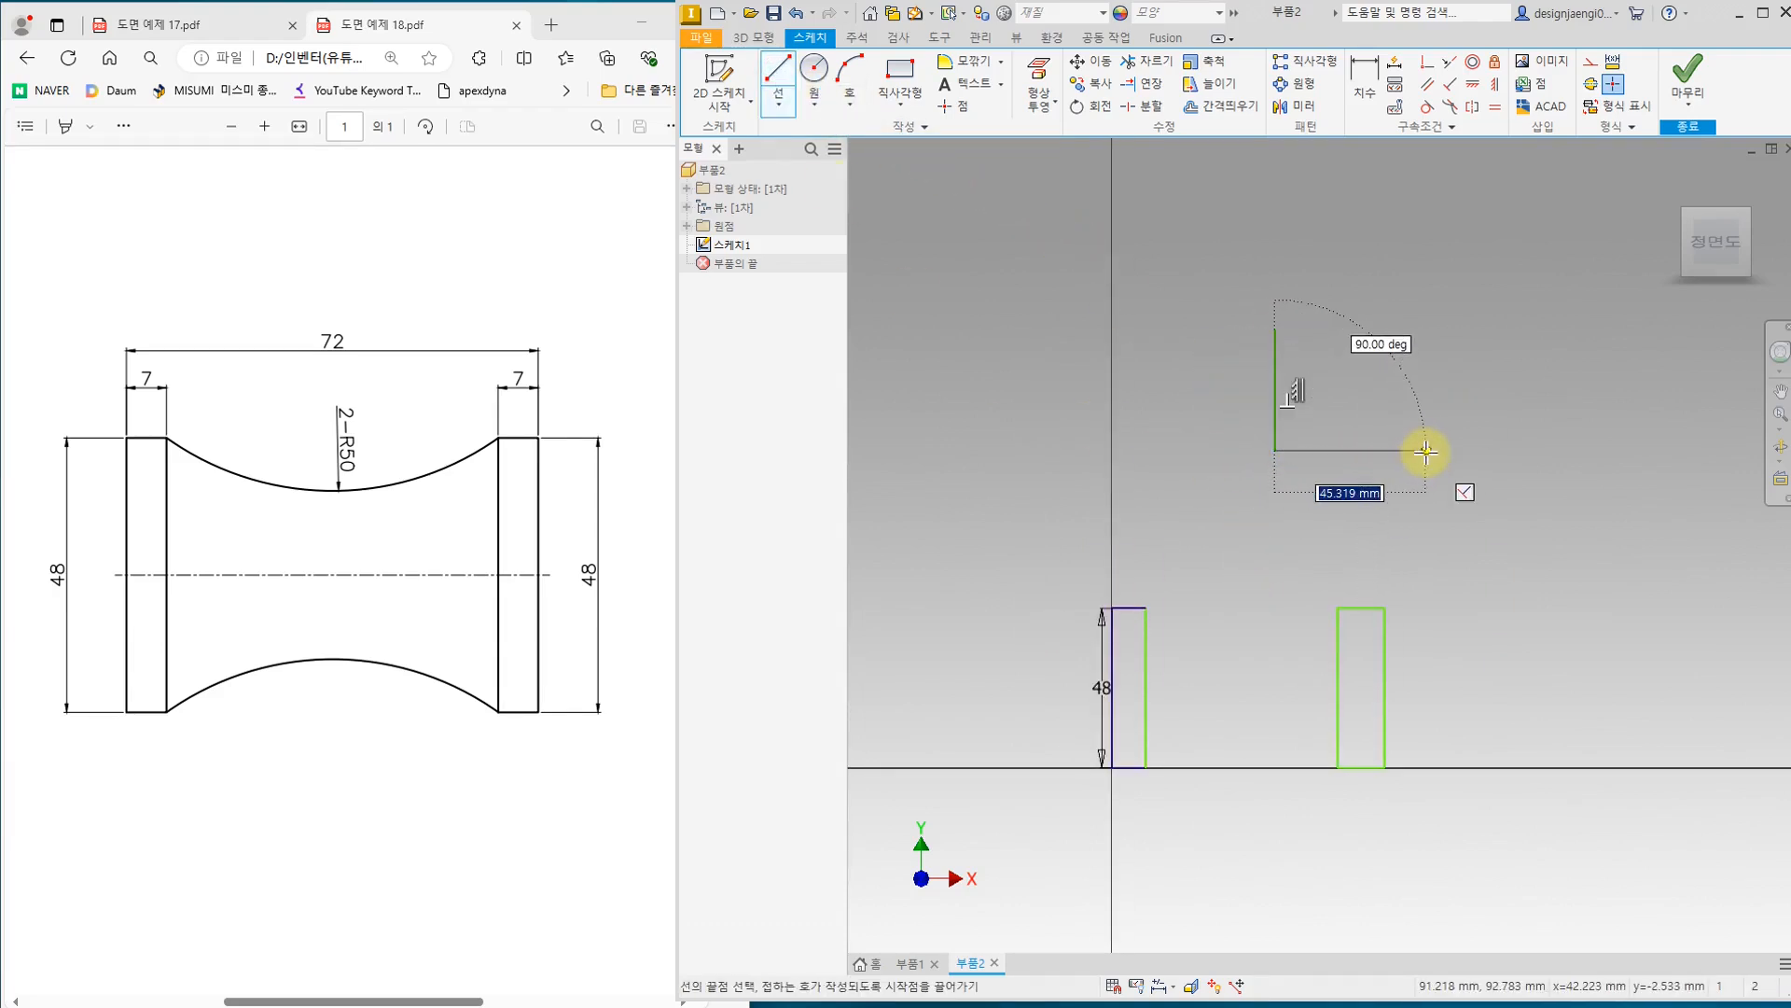
click(1427, 450)
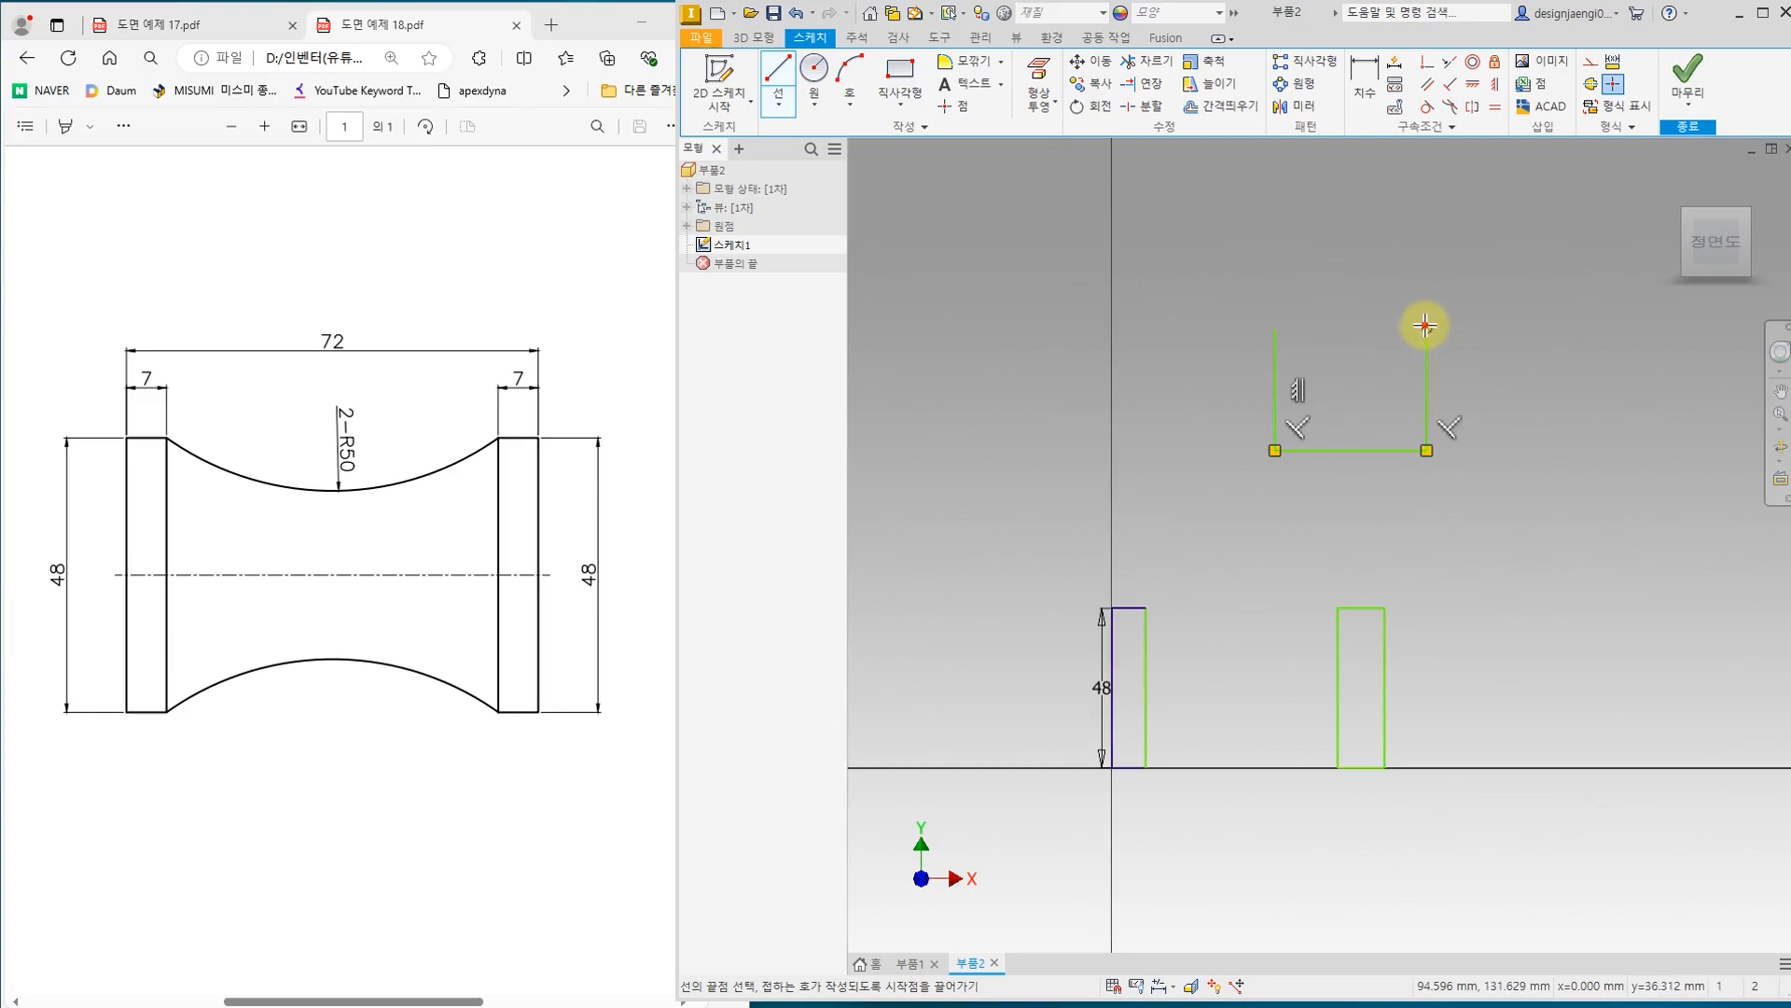
click(1371, 330)
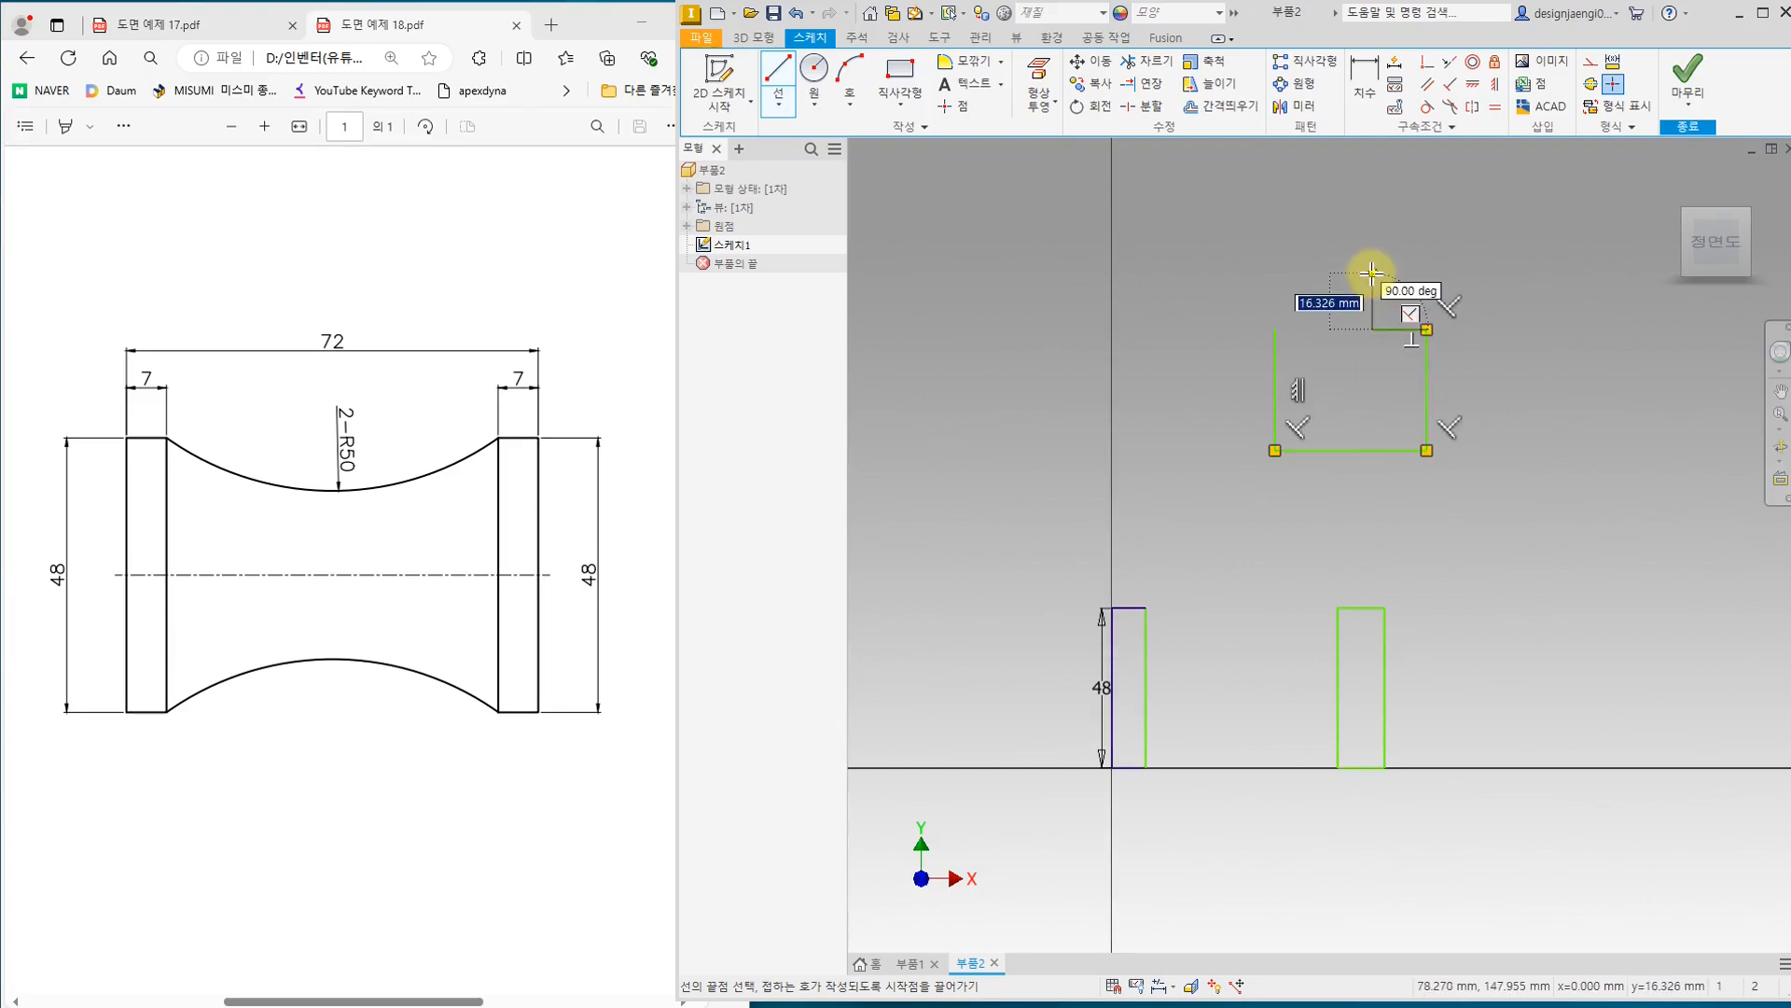
click(1372, 261)
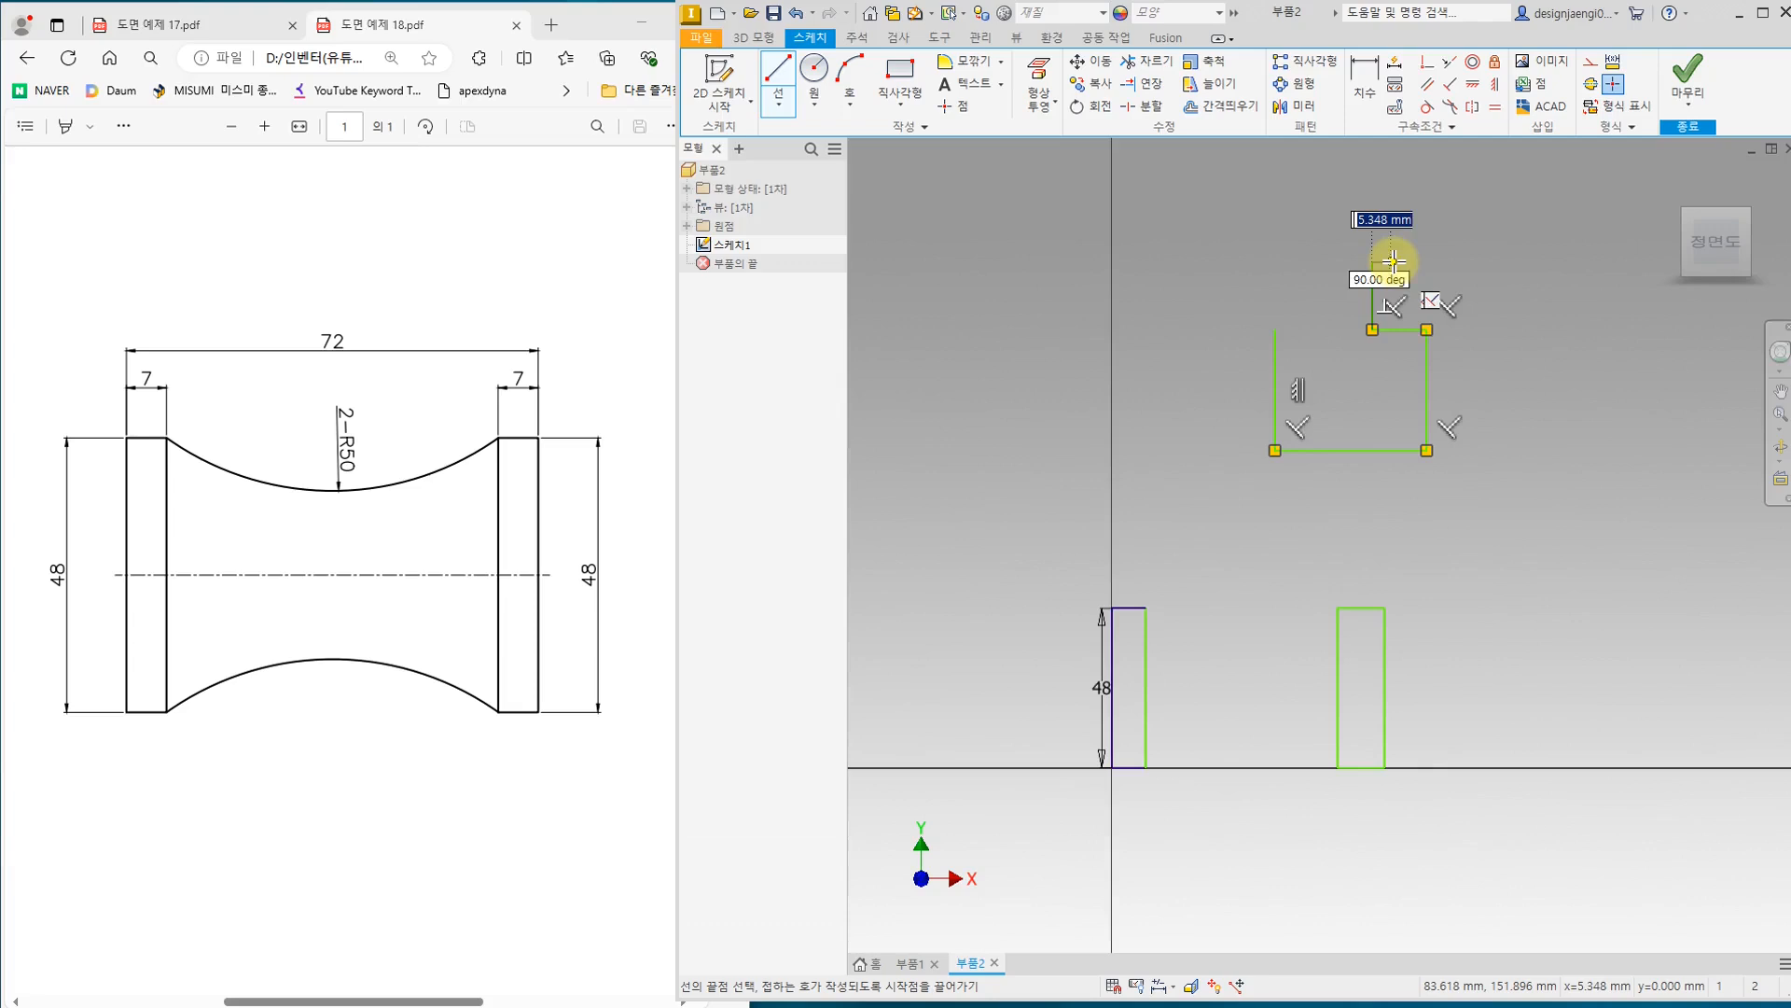
Step: Continue the open chain about 16 mm right, in line with the tall right vertical line, and about 23 mm up
scroll(1396, 259, up, 3)
middle_drag(1399, 261, 1274, 306)
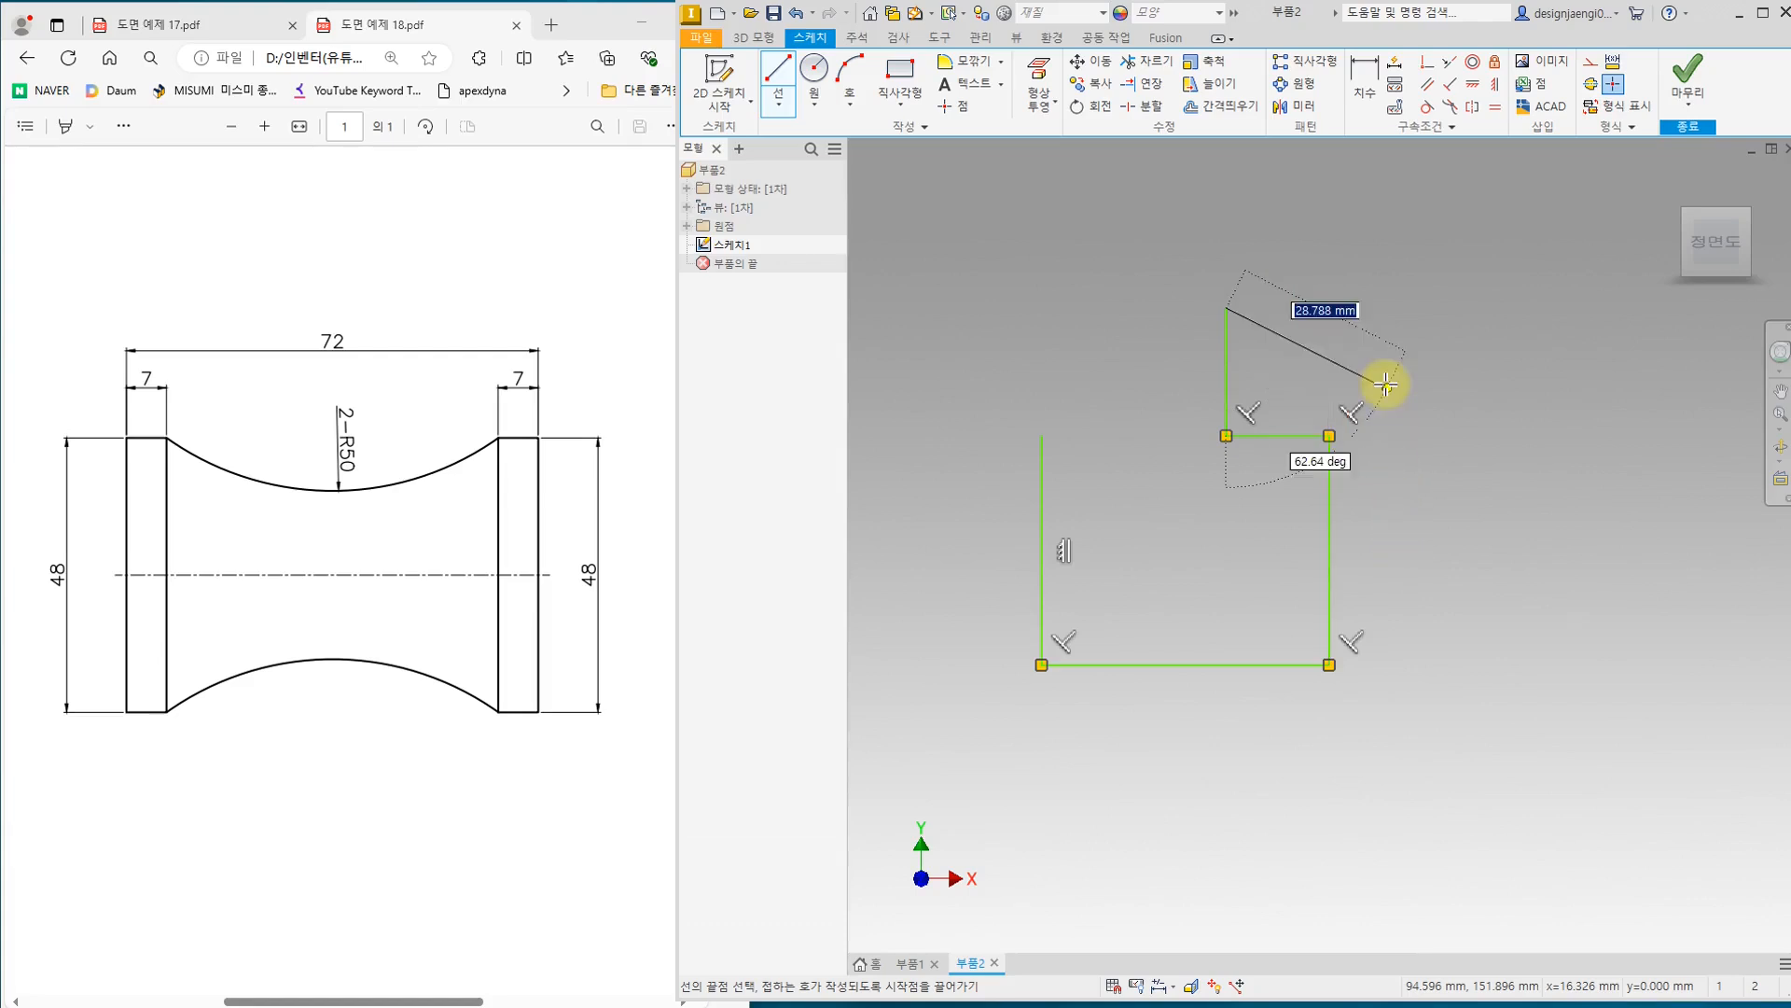
click(1330, 309)
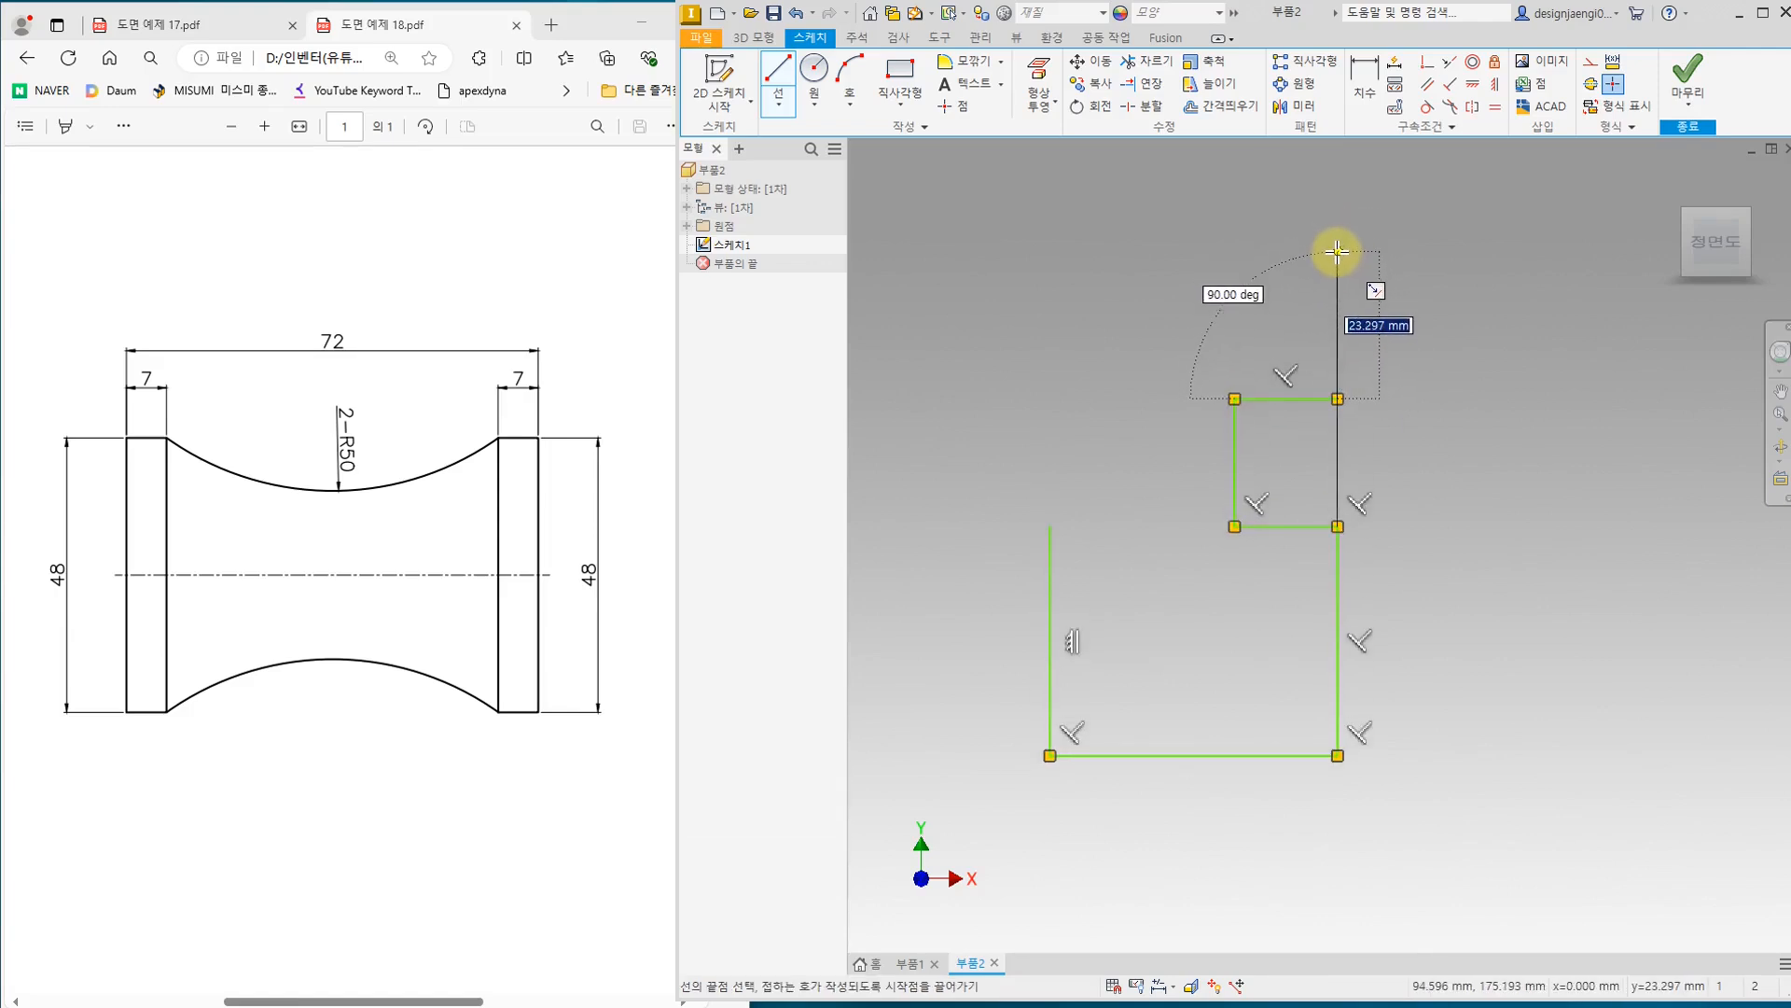
click(1337, 251)
key(Escape)
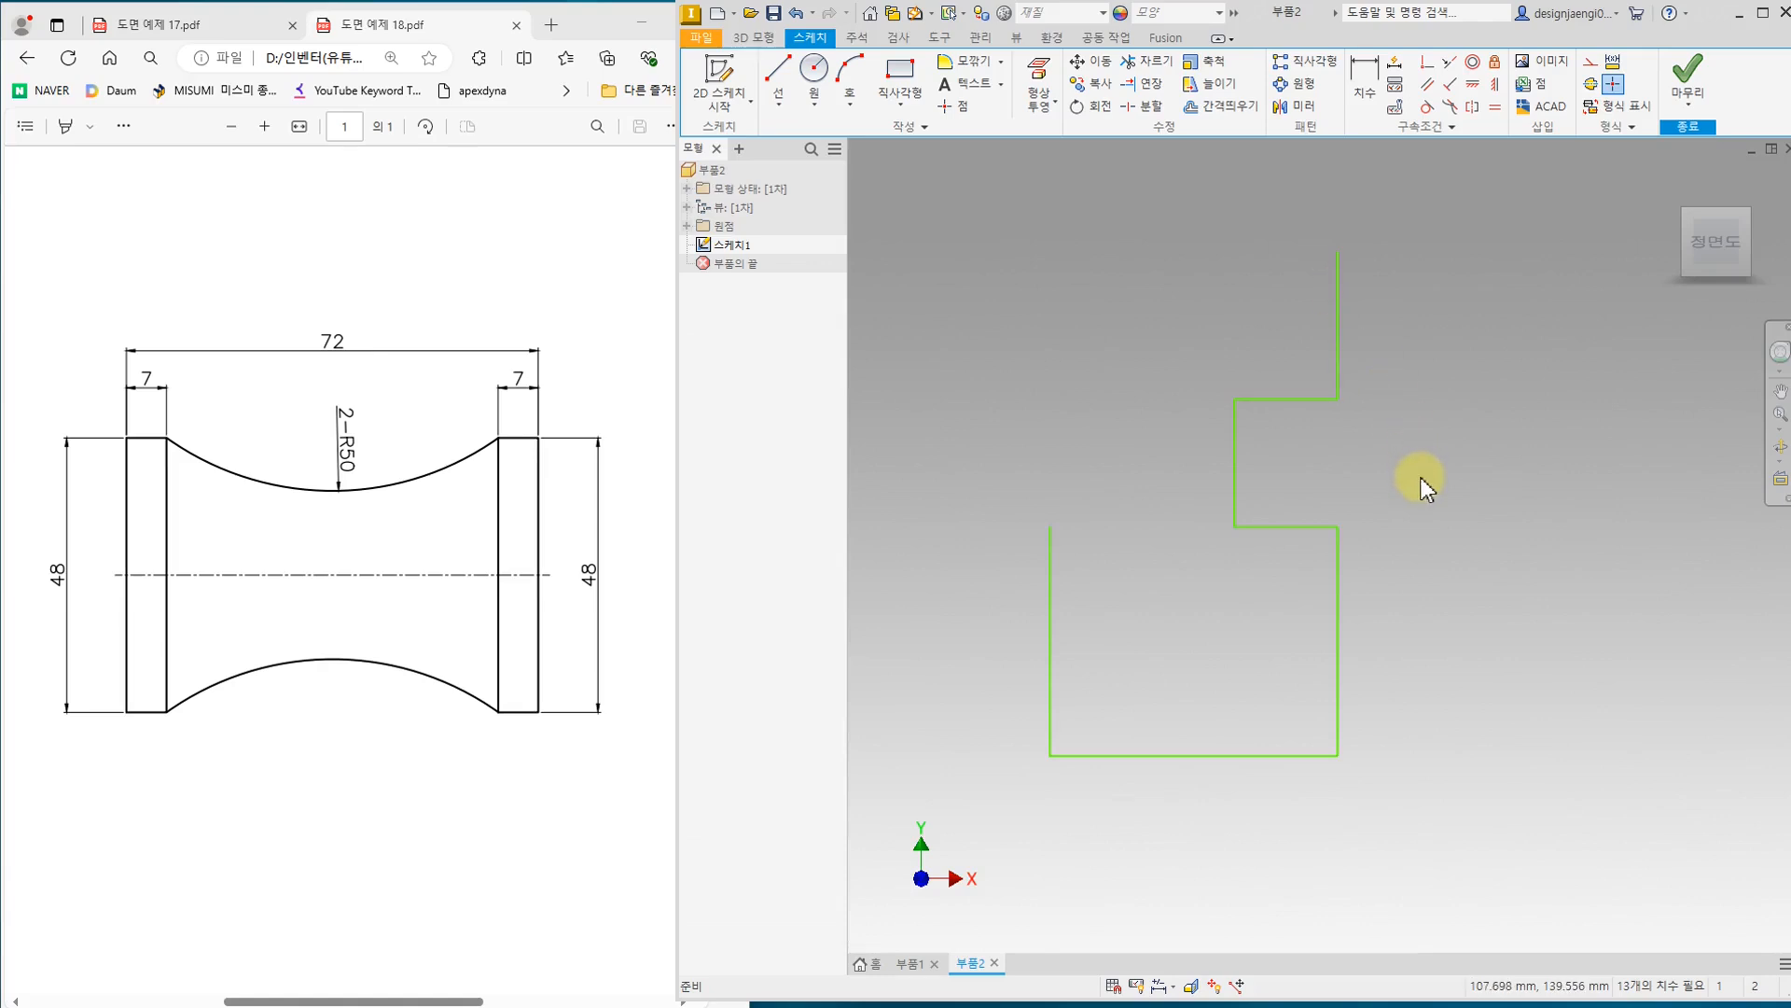
Step: Move the open chain's two aligned vertical lines about 8 mm outward together
mouse_move(1342, 560)
mouse_down()
mouse_move(1431, 567)
mouse_move(1342, 567)
mouse_move(1394, 563)
mouse_up()
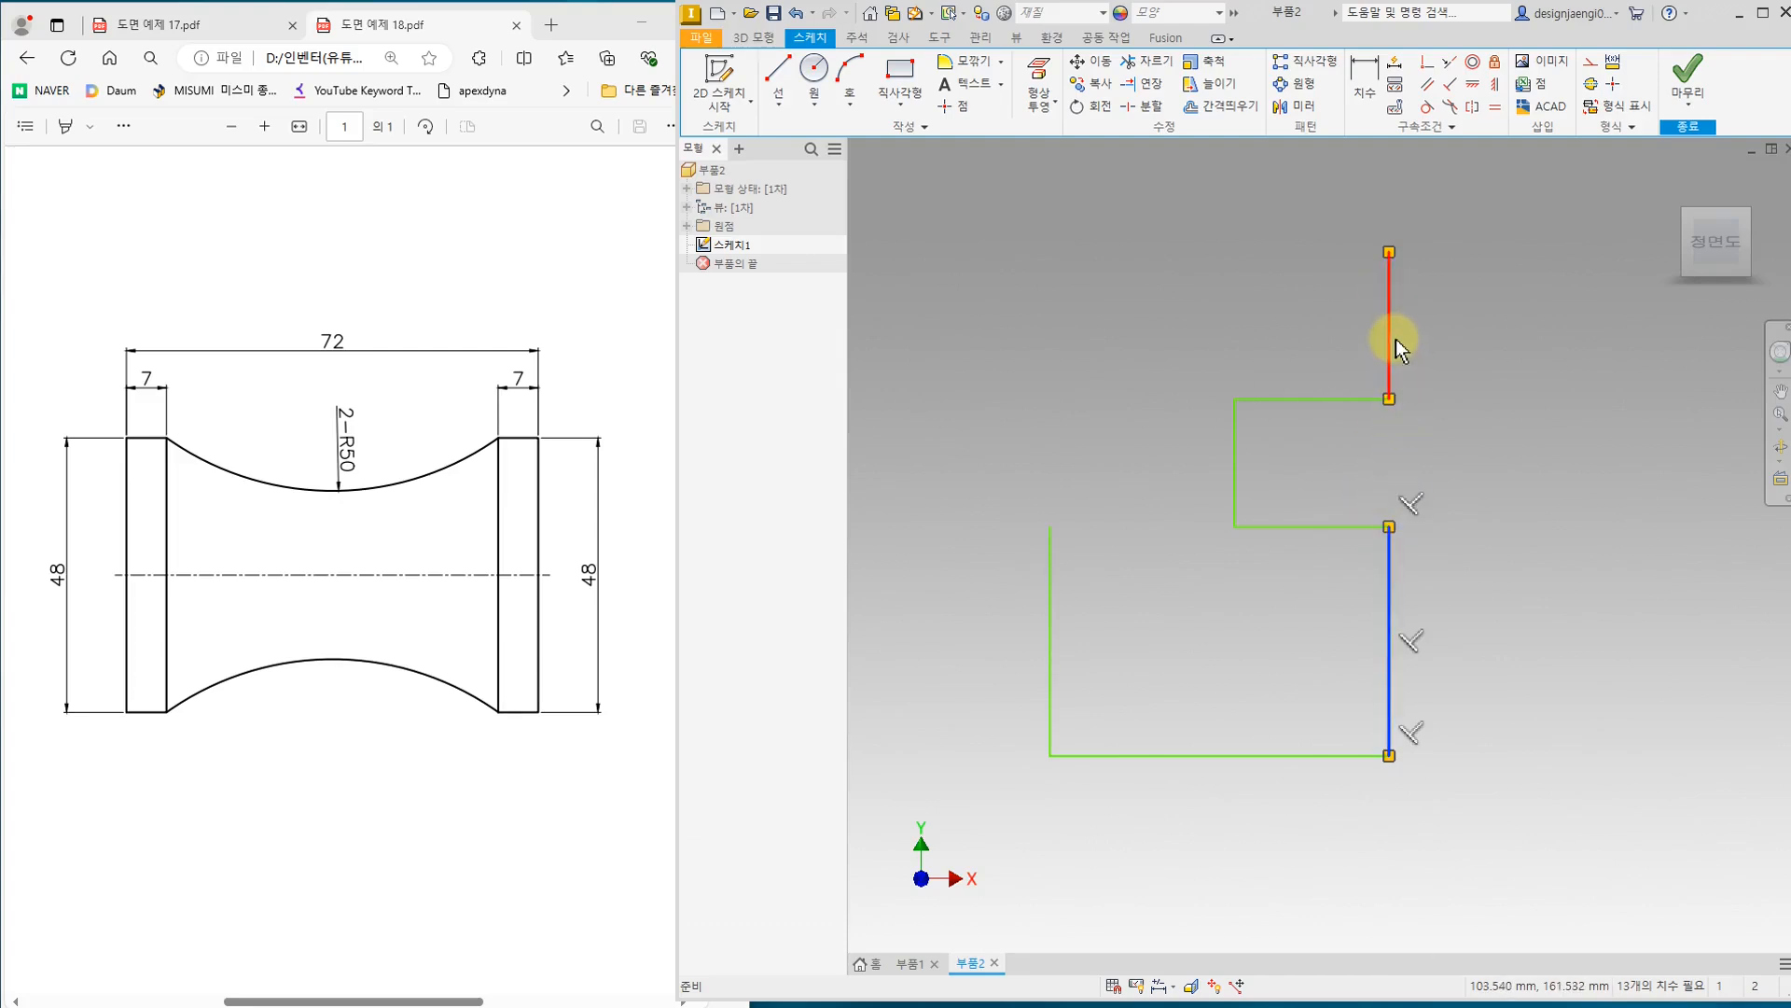
key(Escape)
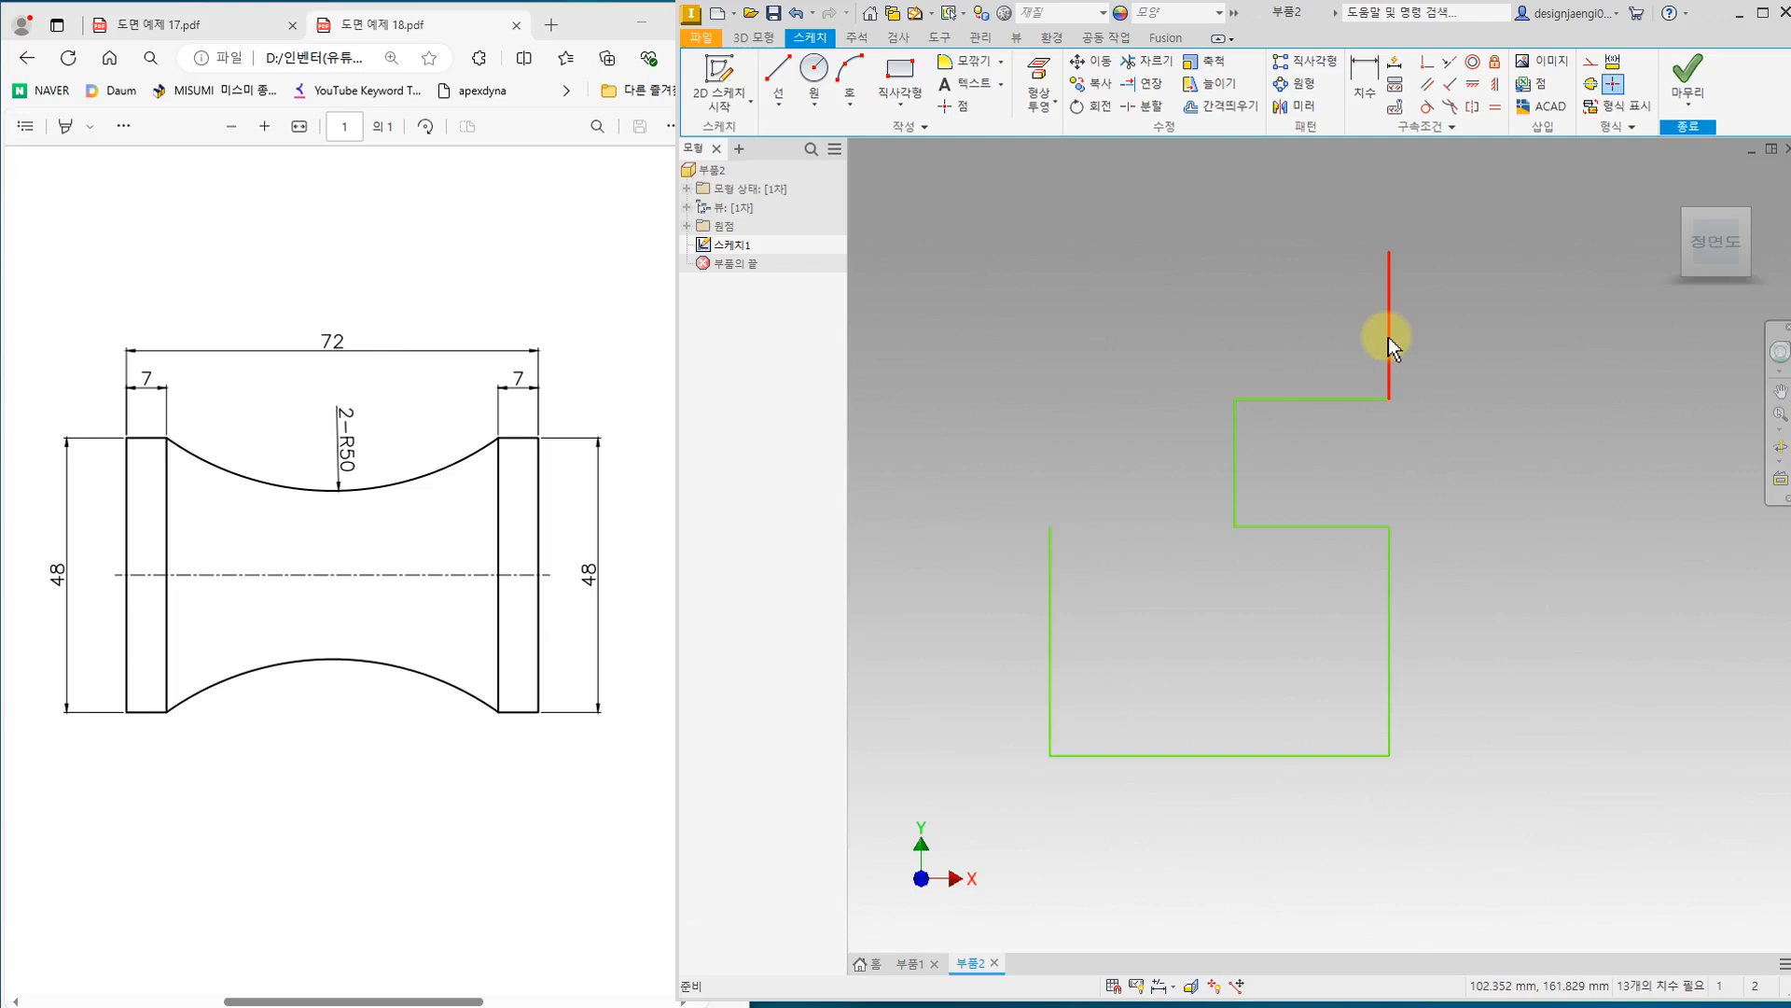
scroll(1213, 629, down, 5)
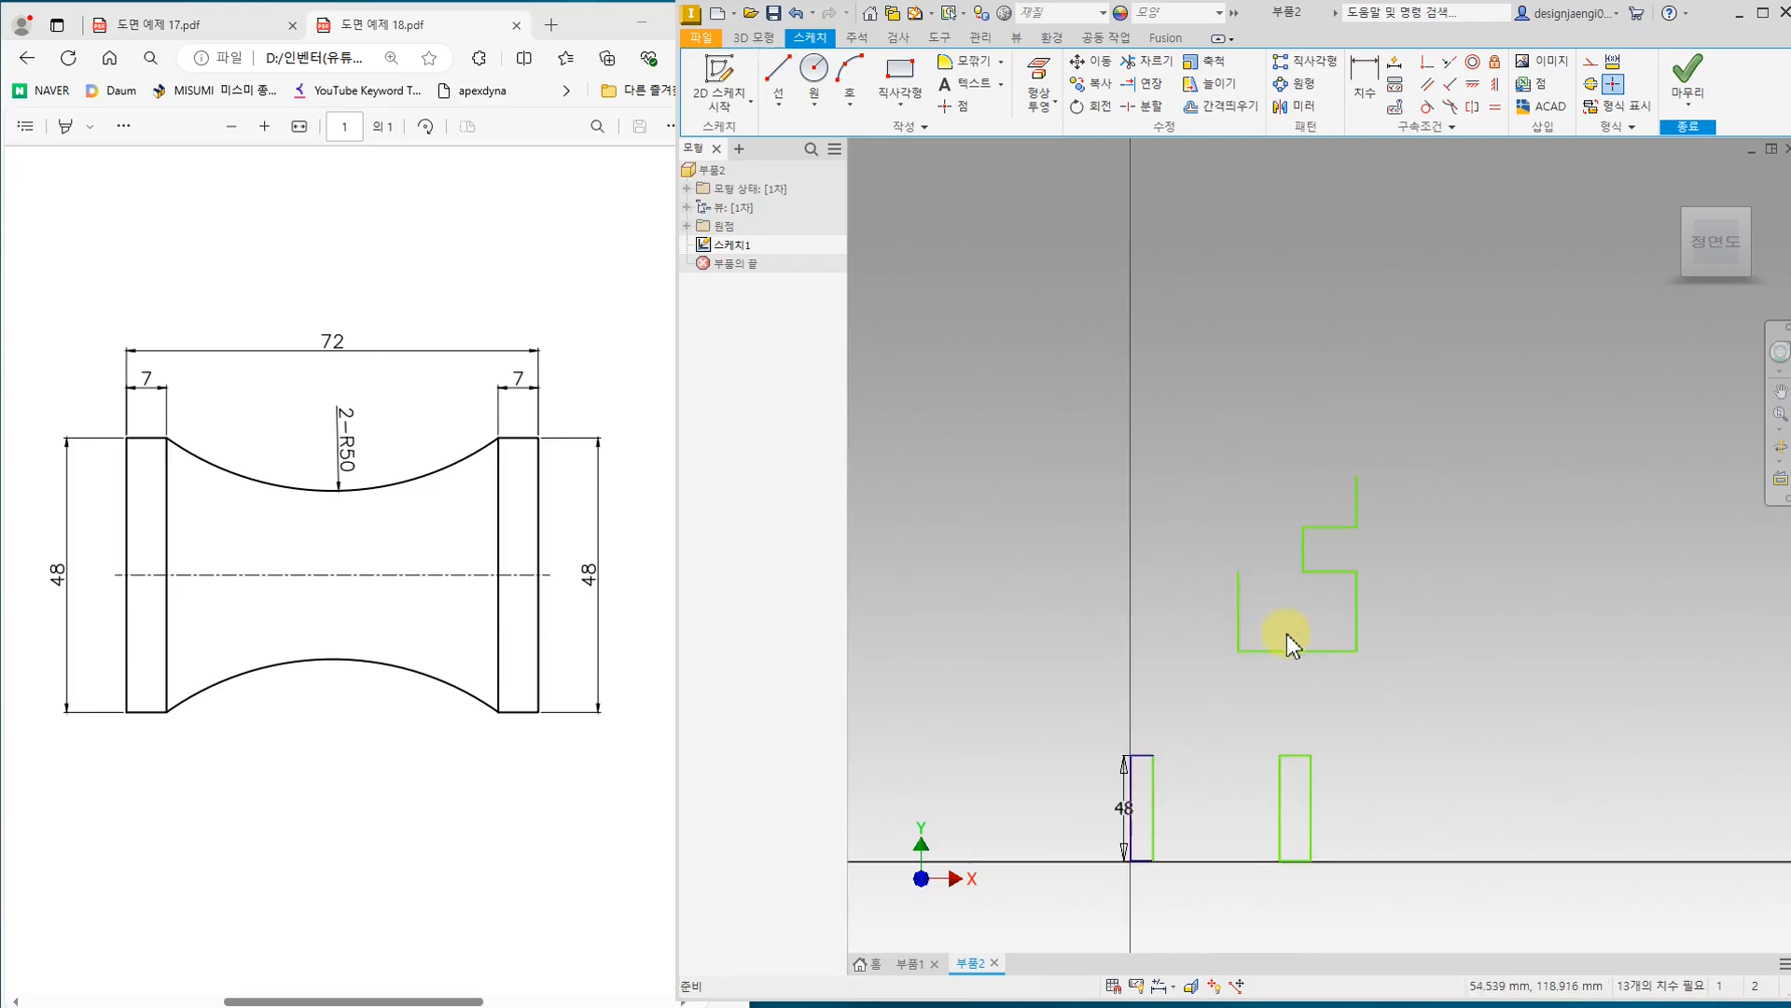
Step: Sketch a U-shaped chain beside the first, about 36 mm down, 52 mm across and 36 mm up, and stretch its last line upward
key(l)
scroll(1339, 600, up, 8)
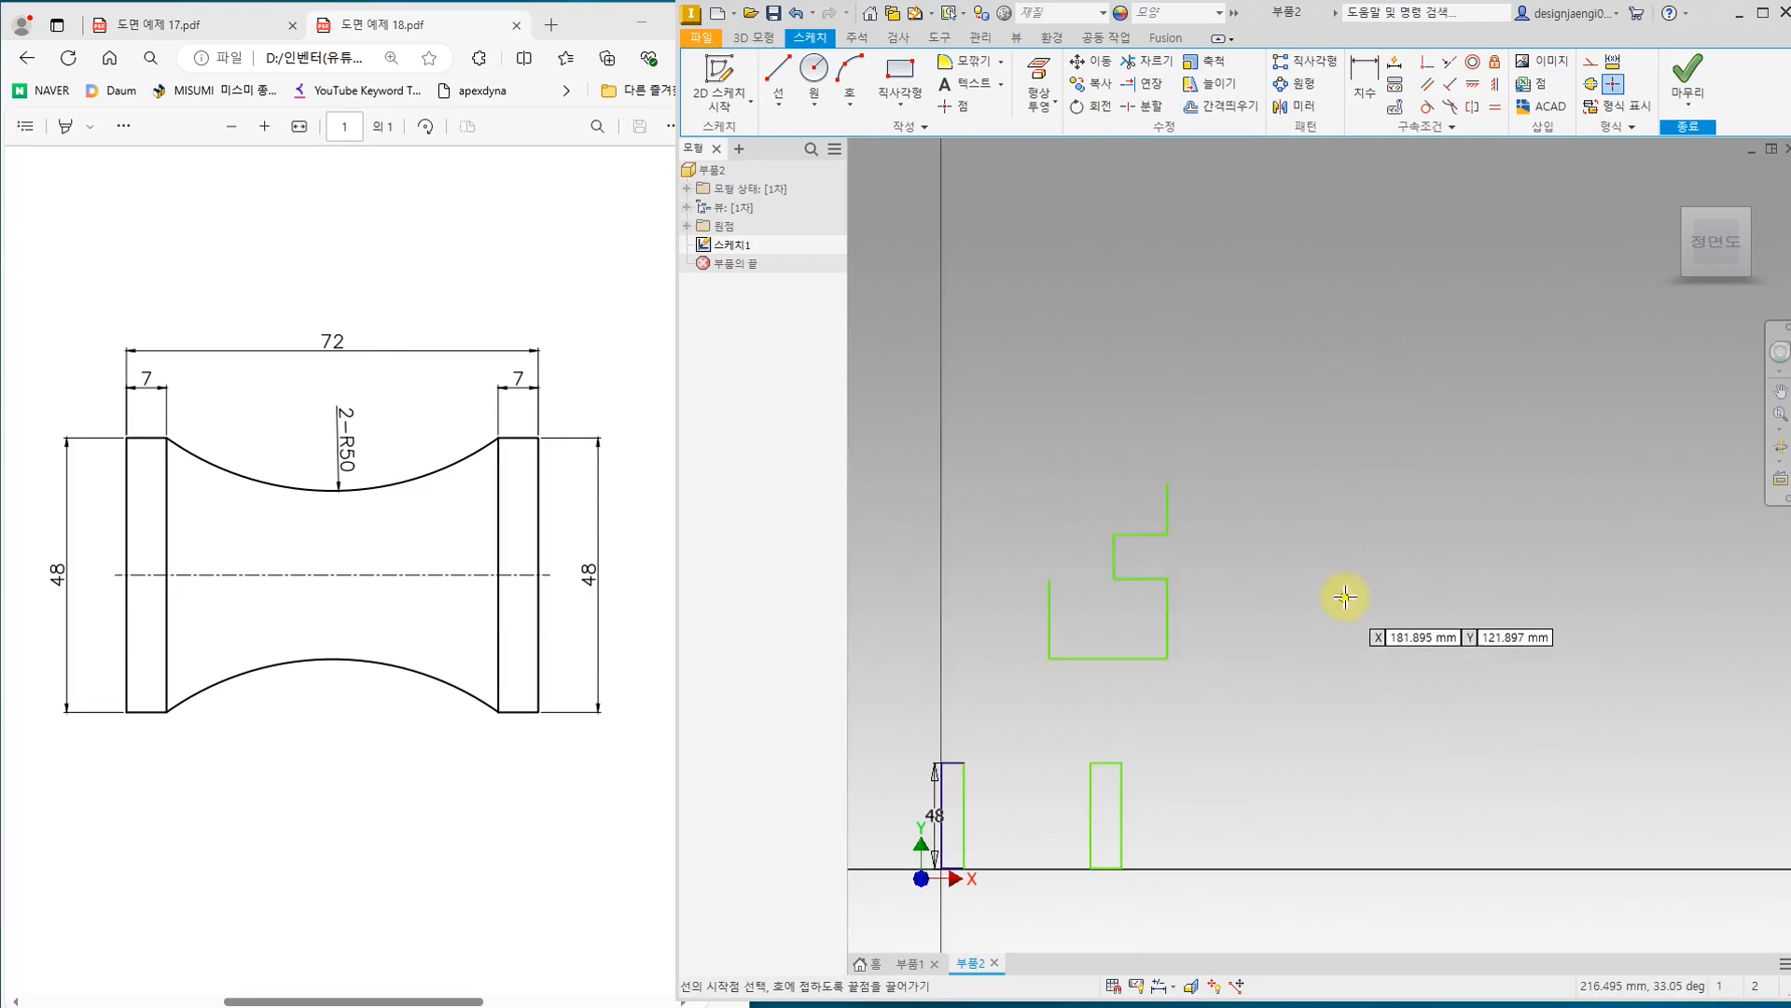
scroll(1316, 574, down, 4)
click(1300, 564)
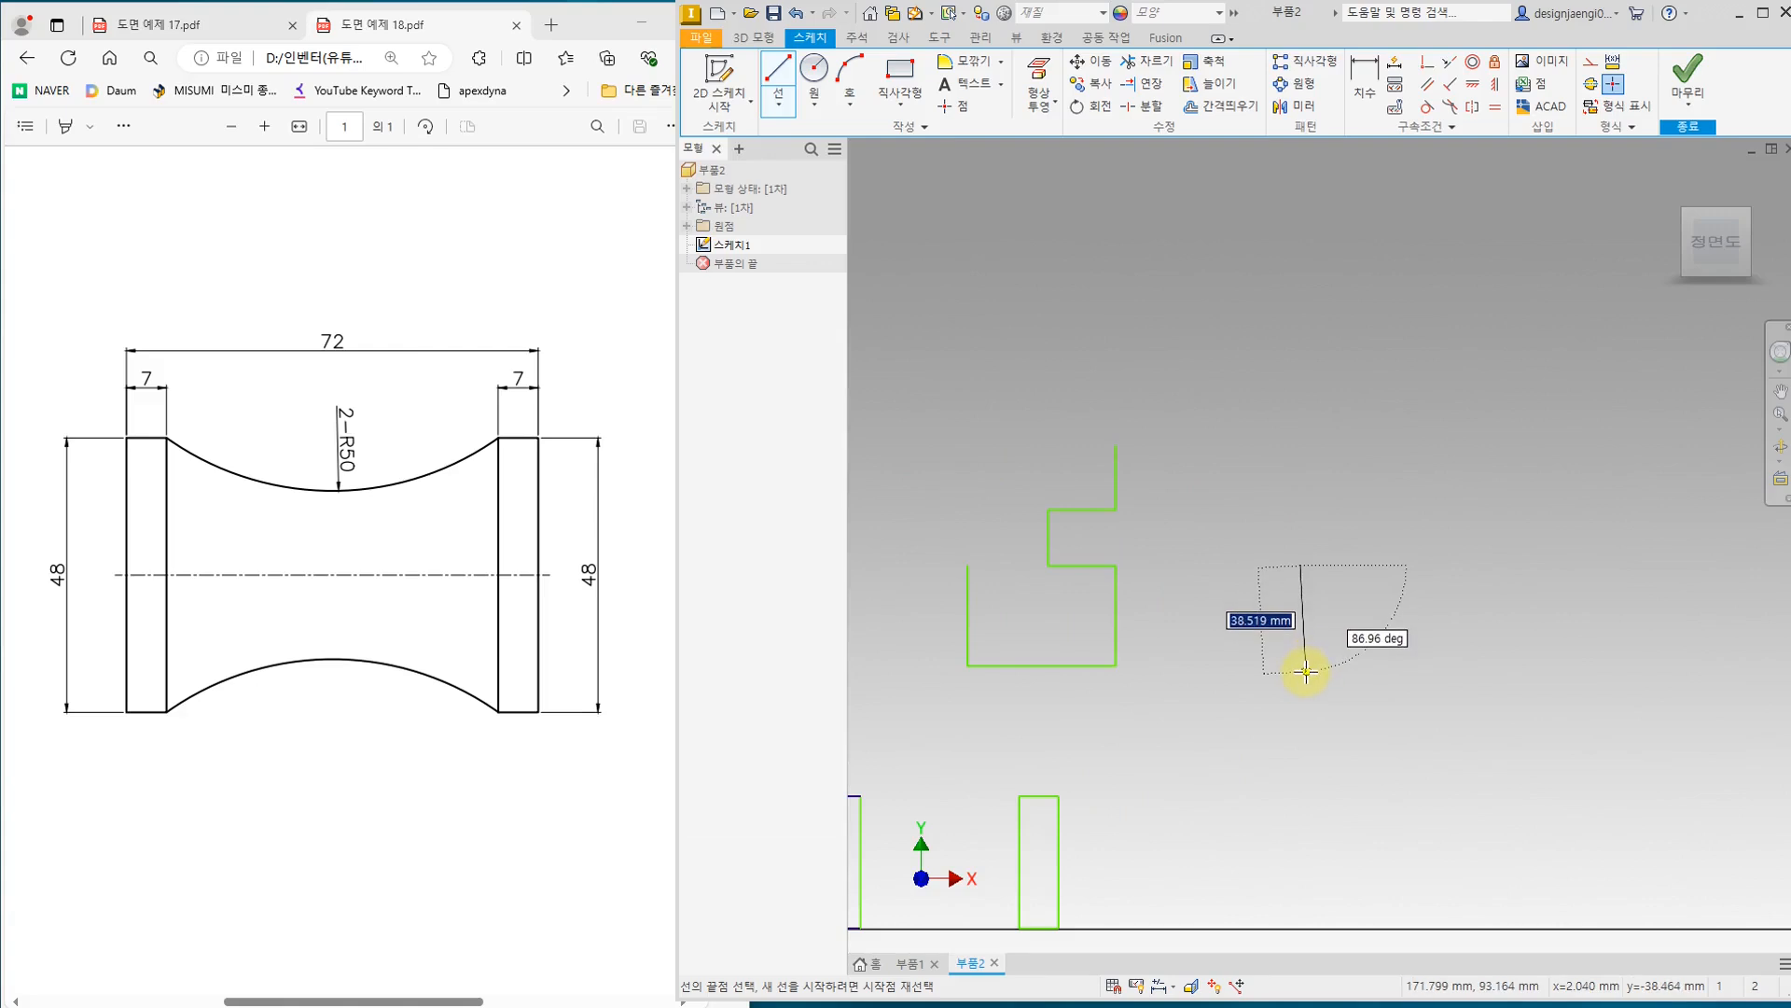
click(1299, 665)
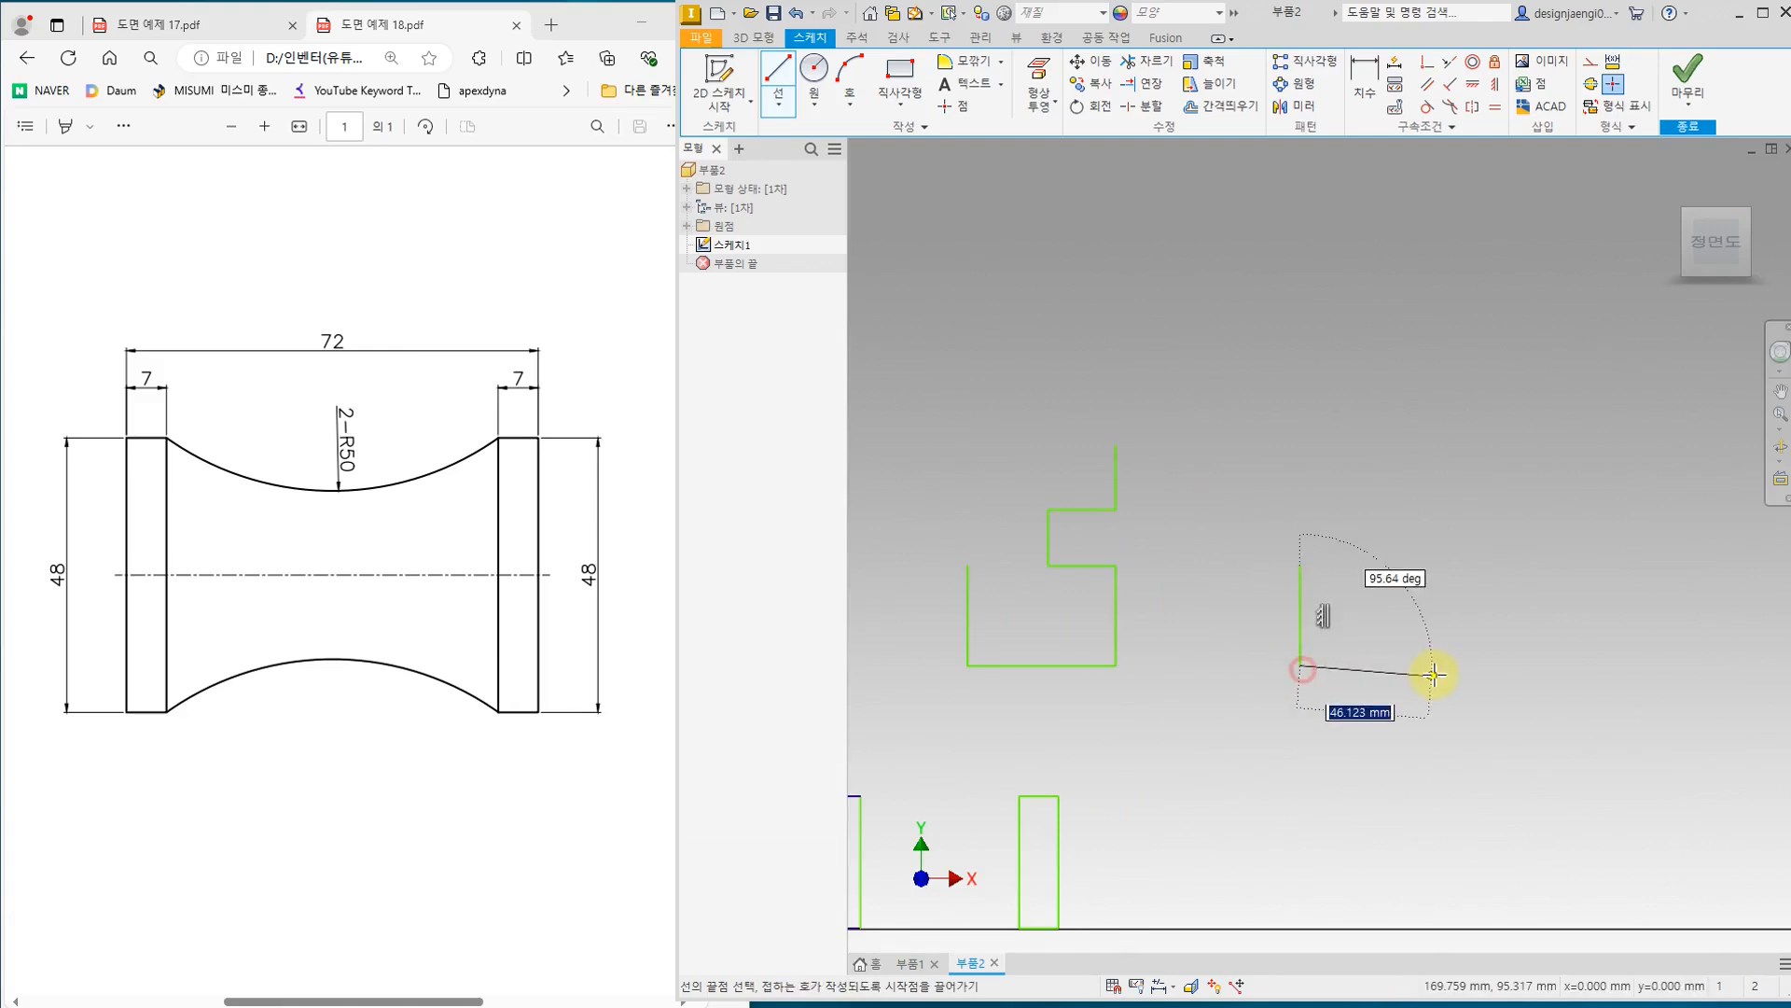
click(1443, 665)
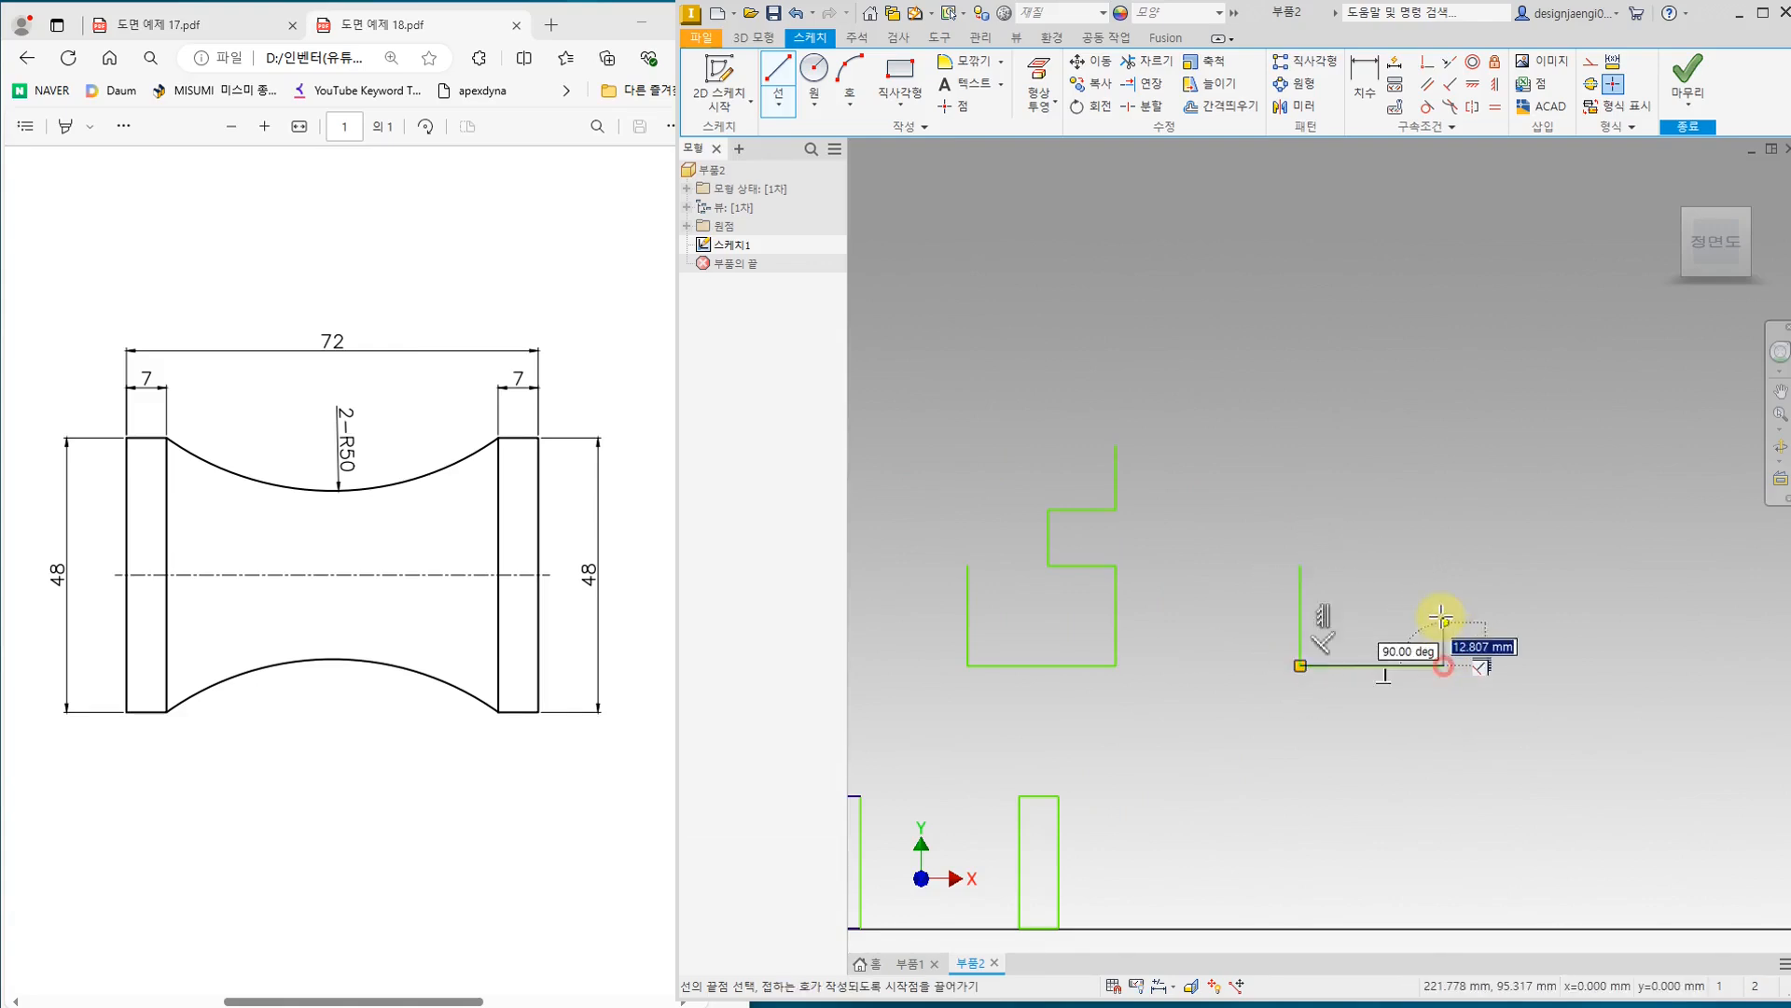
click(1443, 566)
key(Escape)
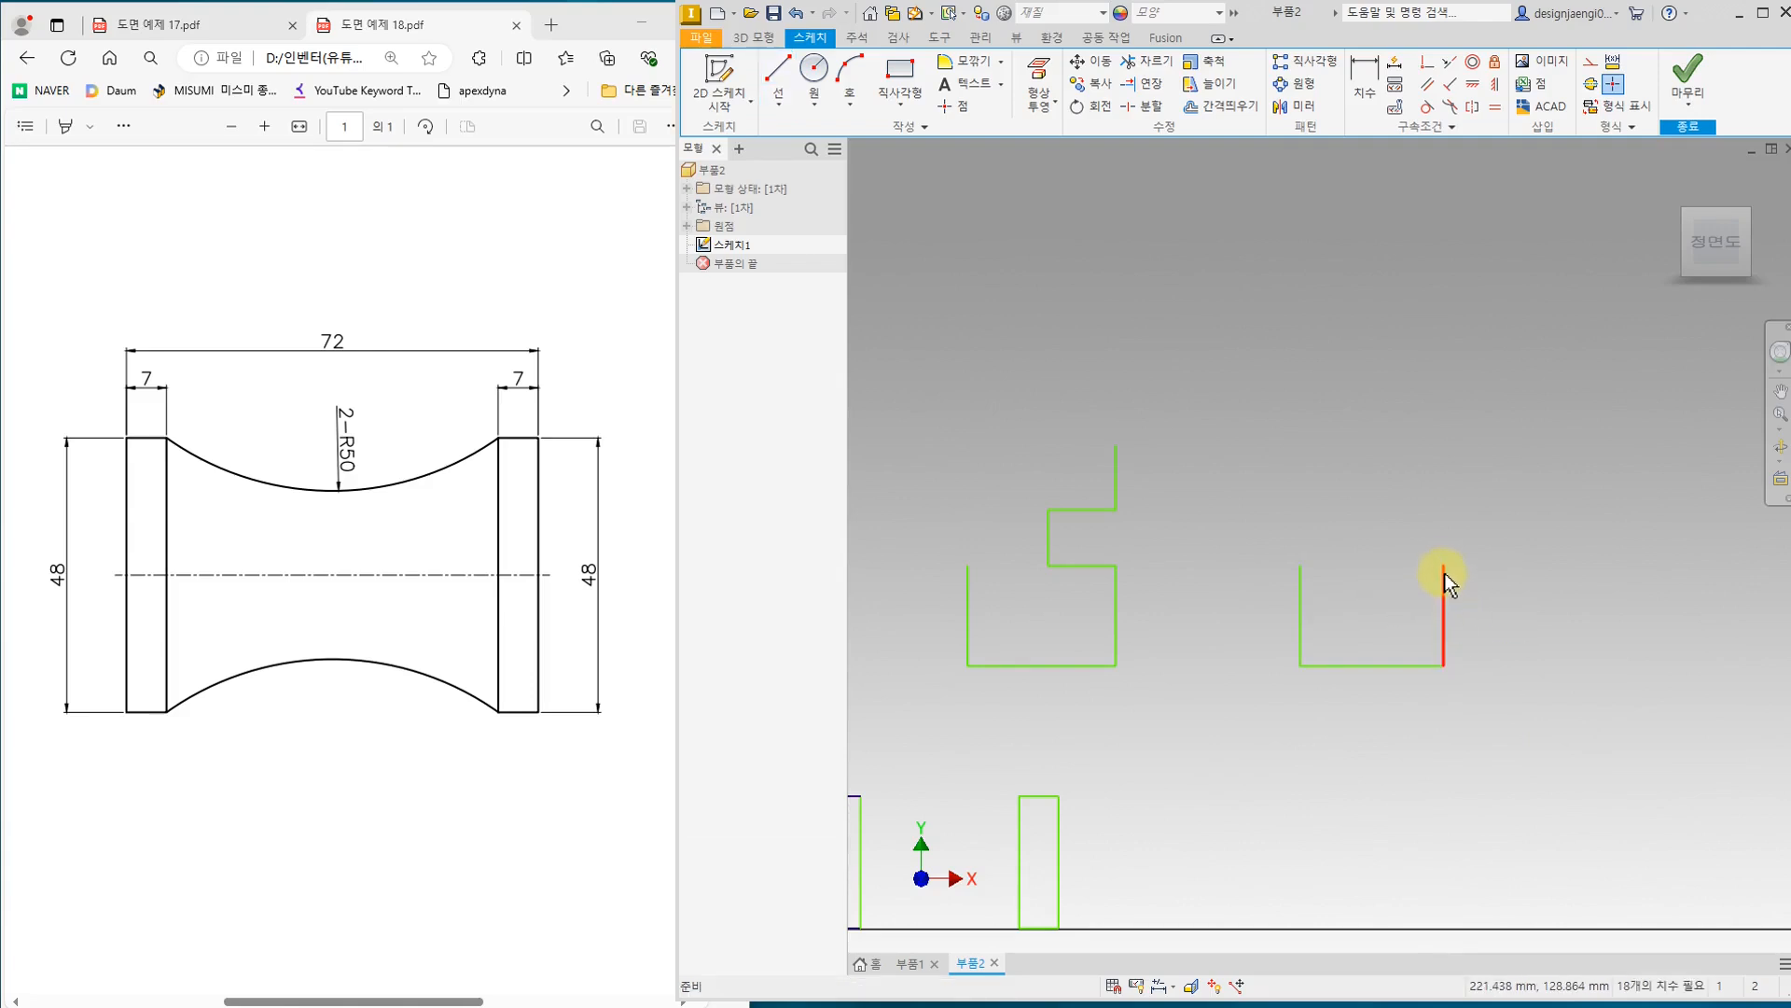
drag(1444, 570, 1445, 507)
Step: Delete both practice line chains above the rectangles
drag(1491, 392, 961, 680)
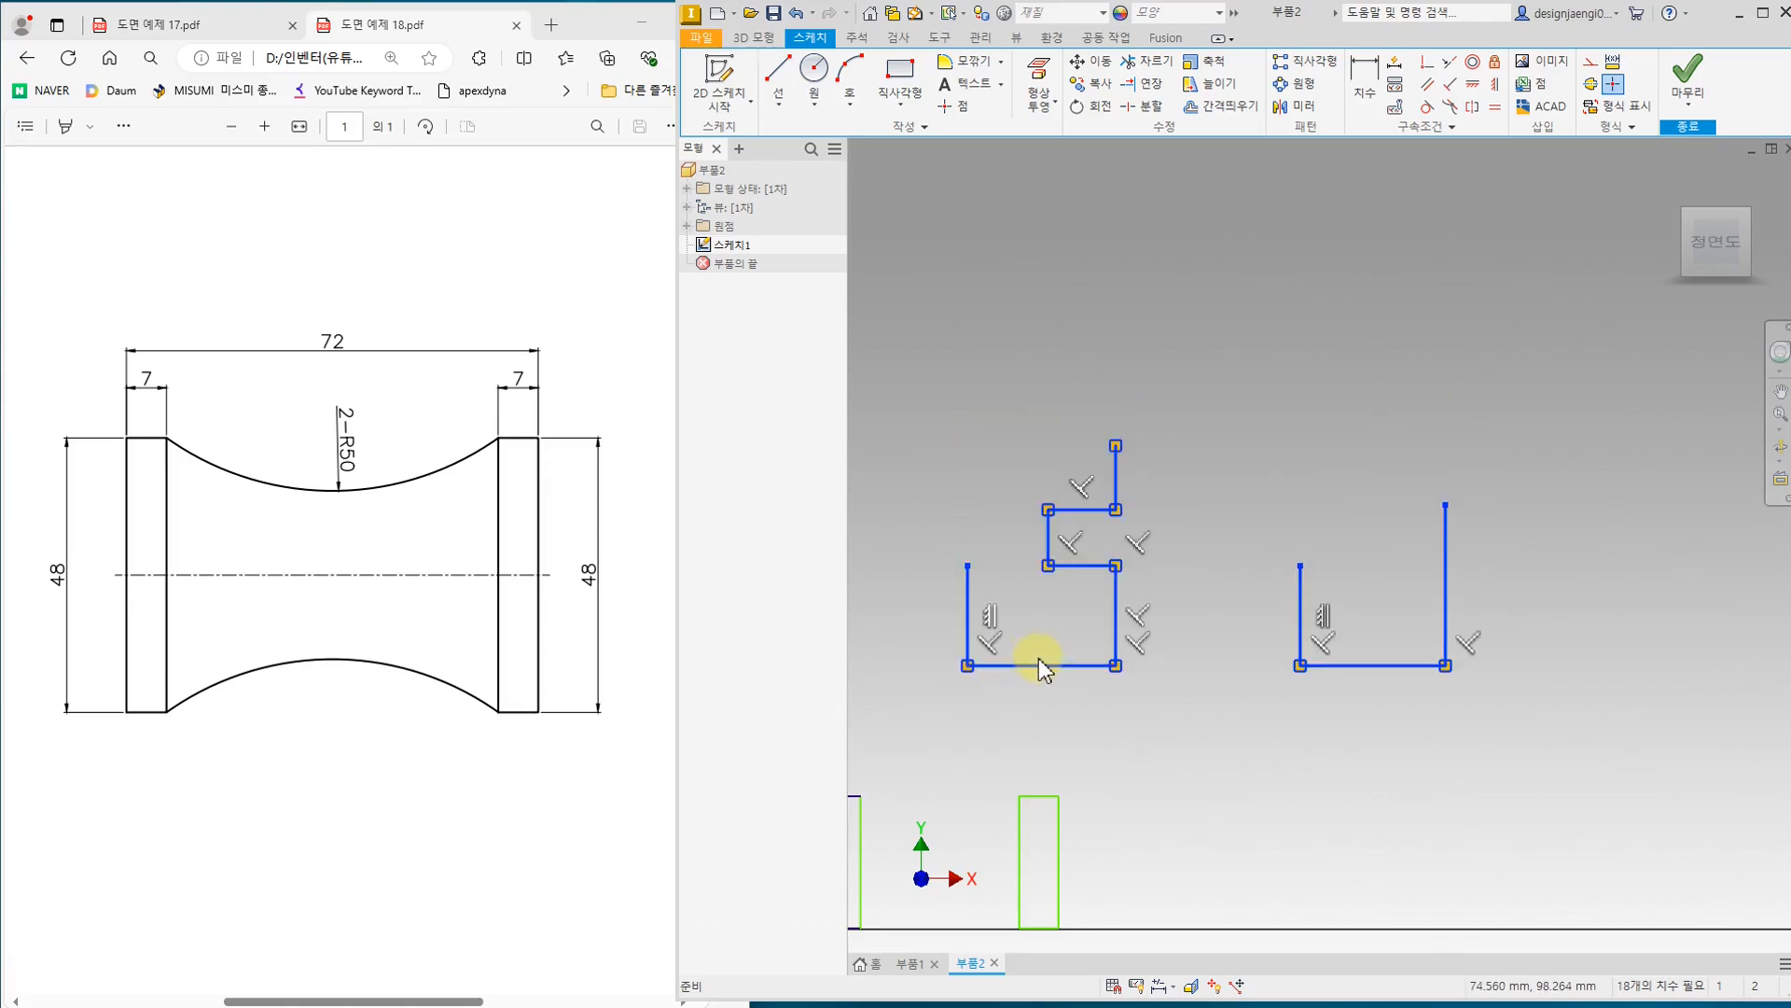
key(Delete)
scroll(1201, 706, up, 3)
middle_drag(1197, 701, 1281, 664)
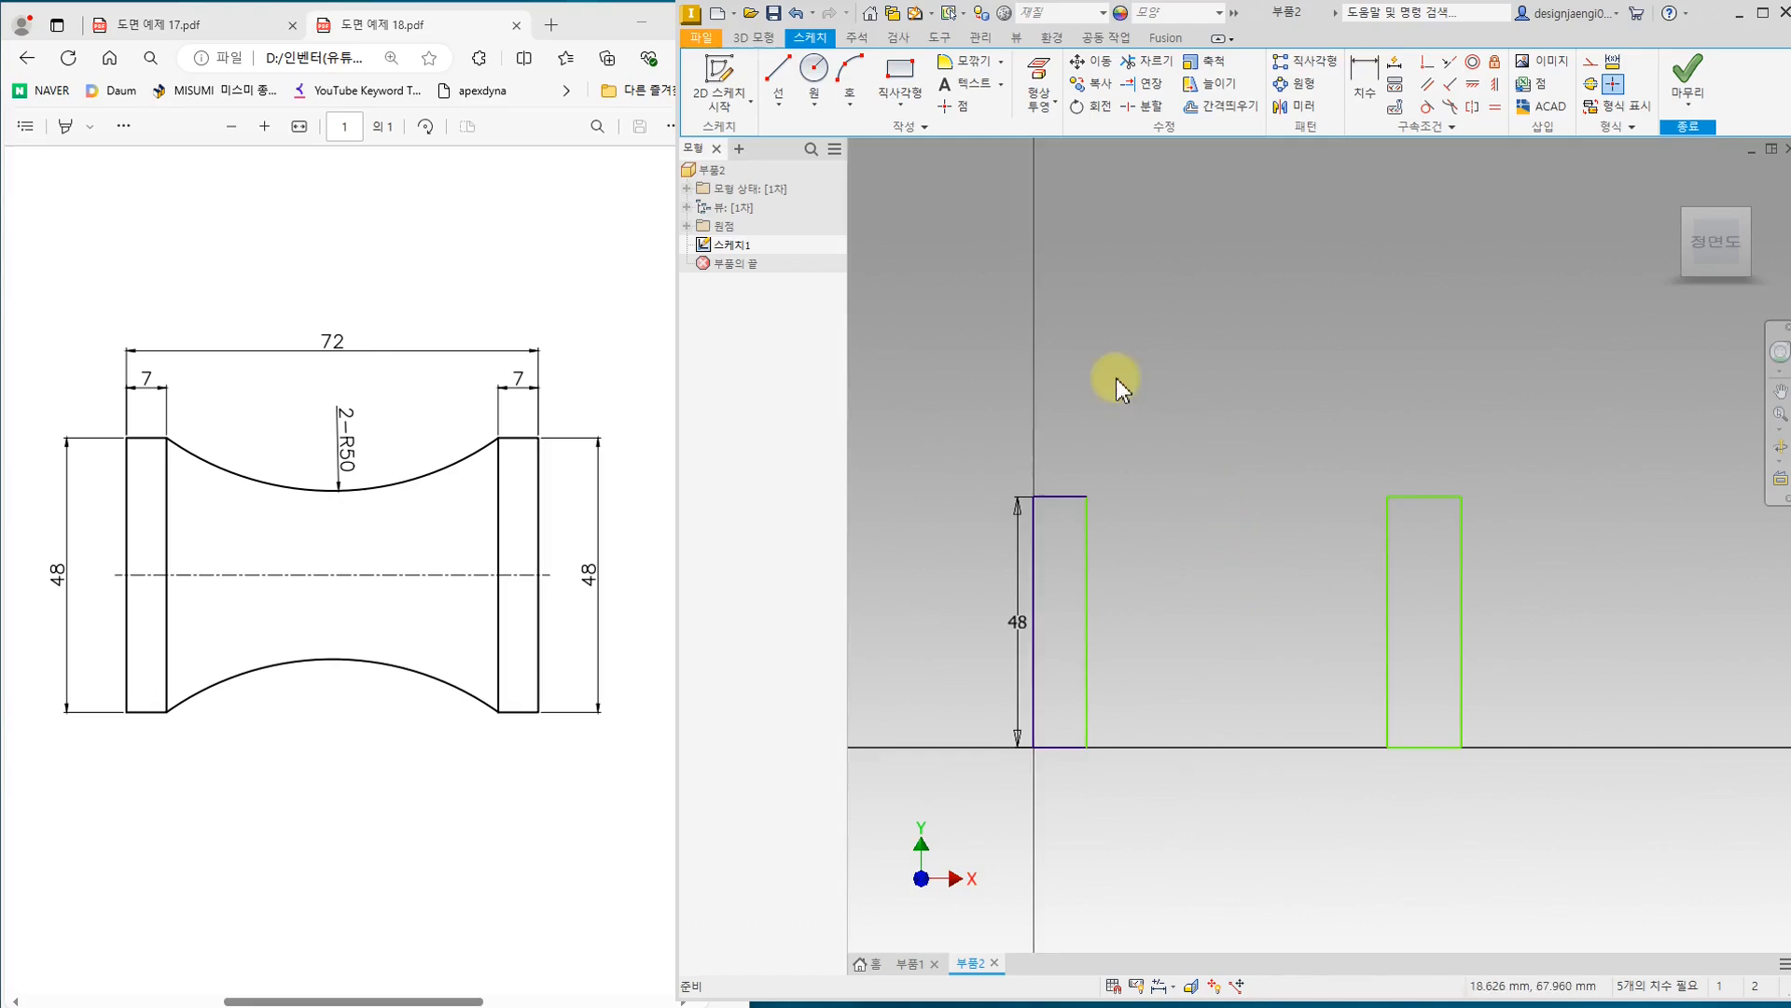
Step: Draw two inward-bowing three-point arcs joining the facing upper corners and the facing lower corners of the two rectangles
click(851, 82)
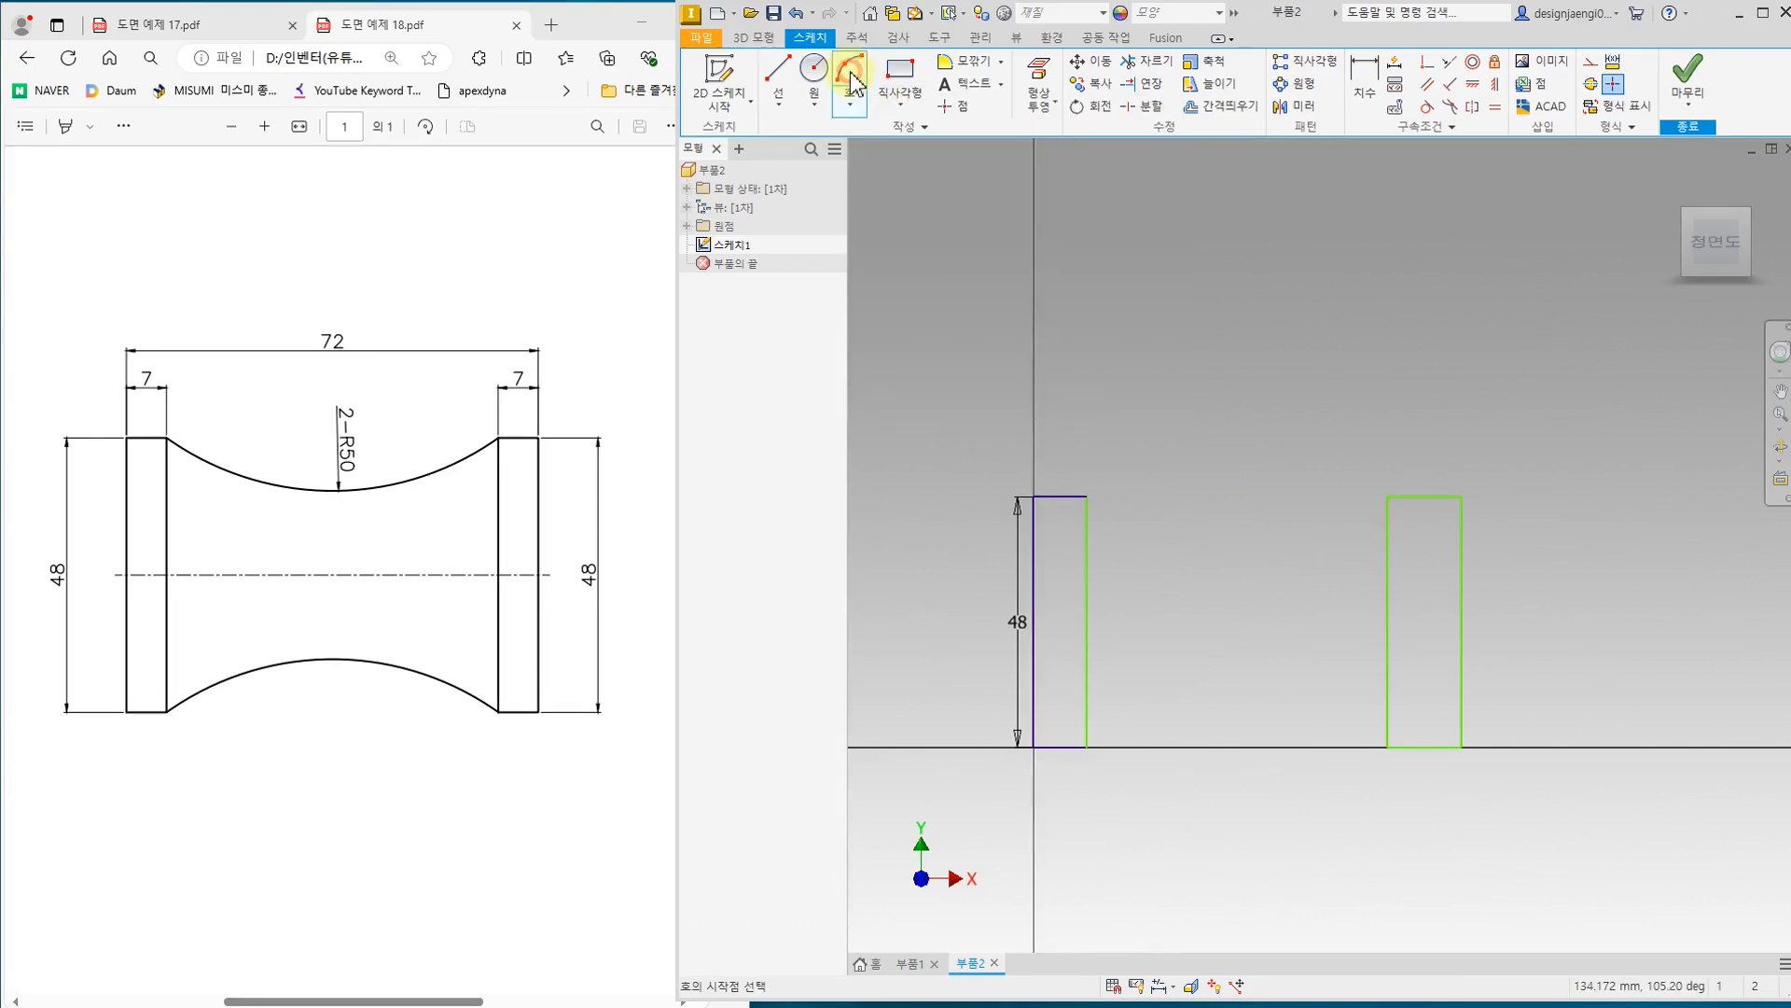
click(1087, 496)
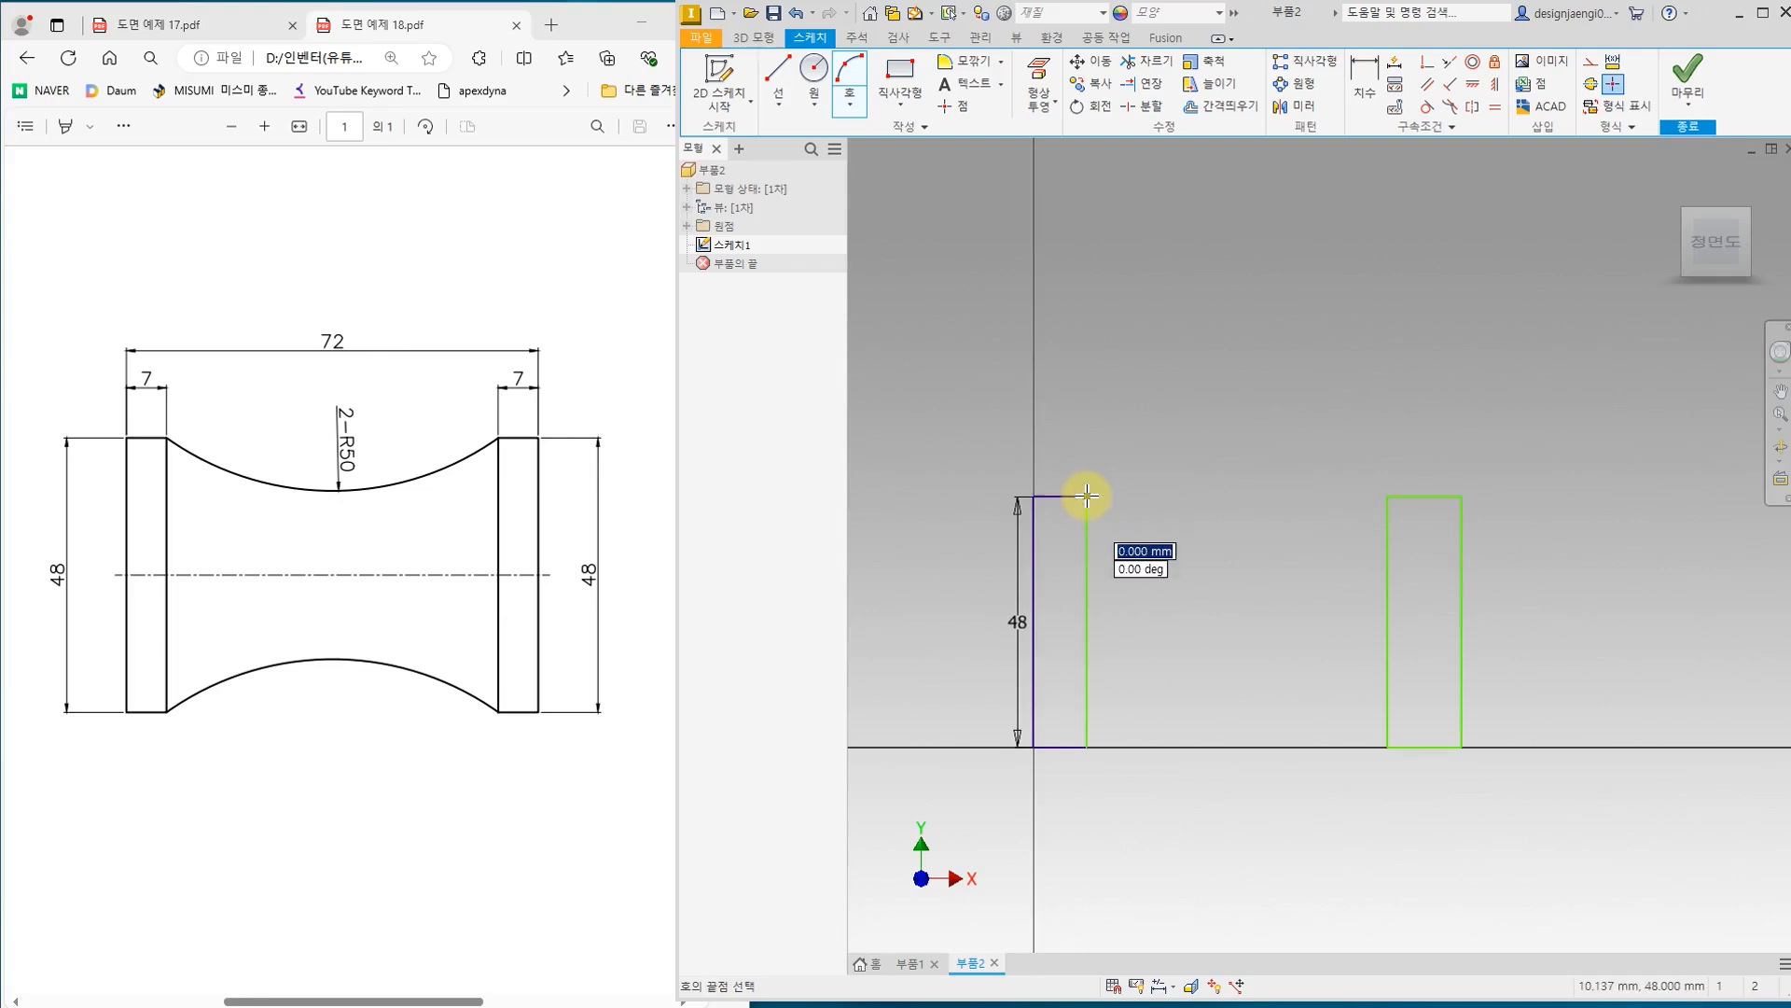
click(1387, 497)
click(1287, 525)
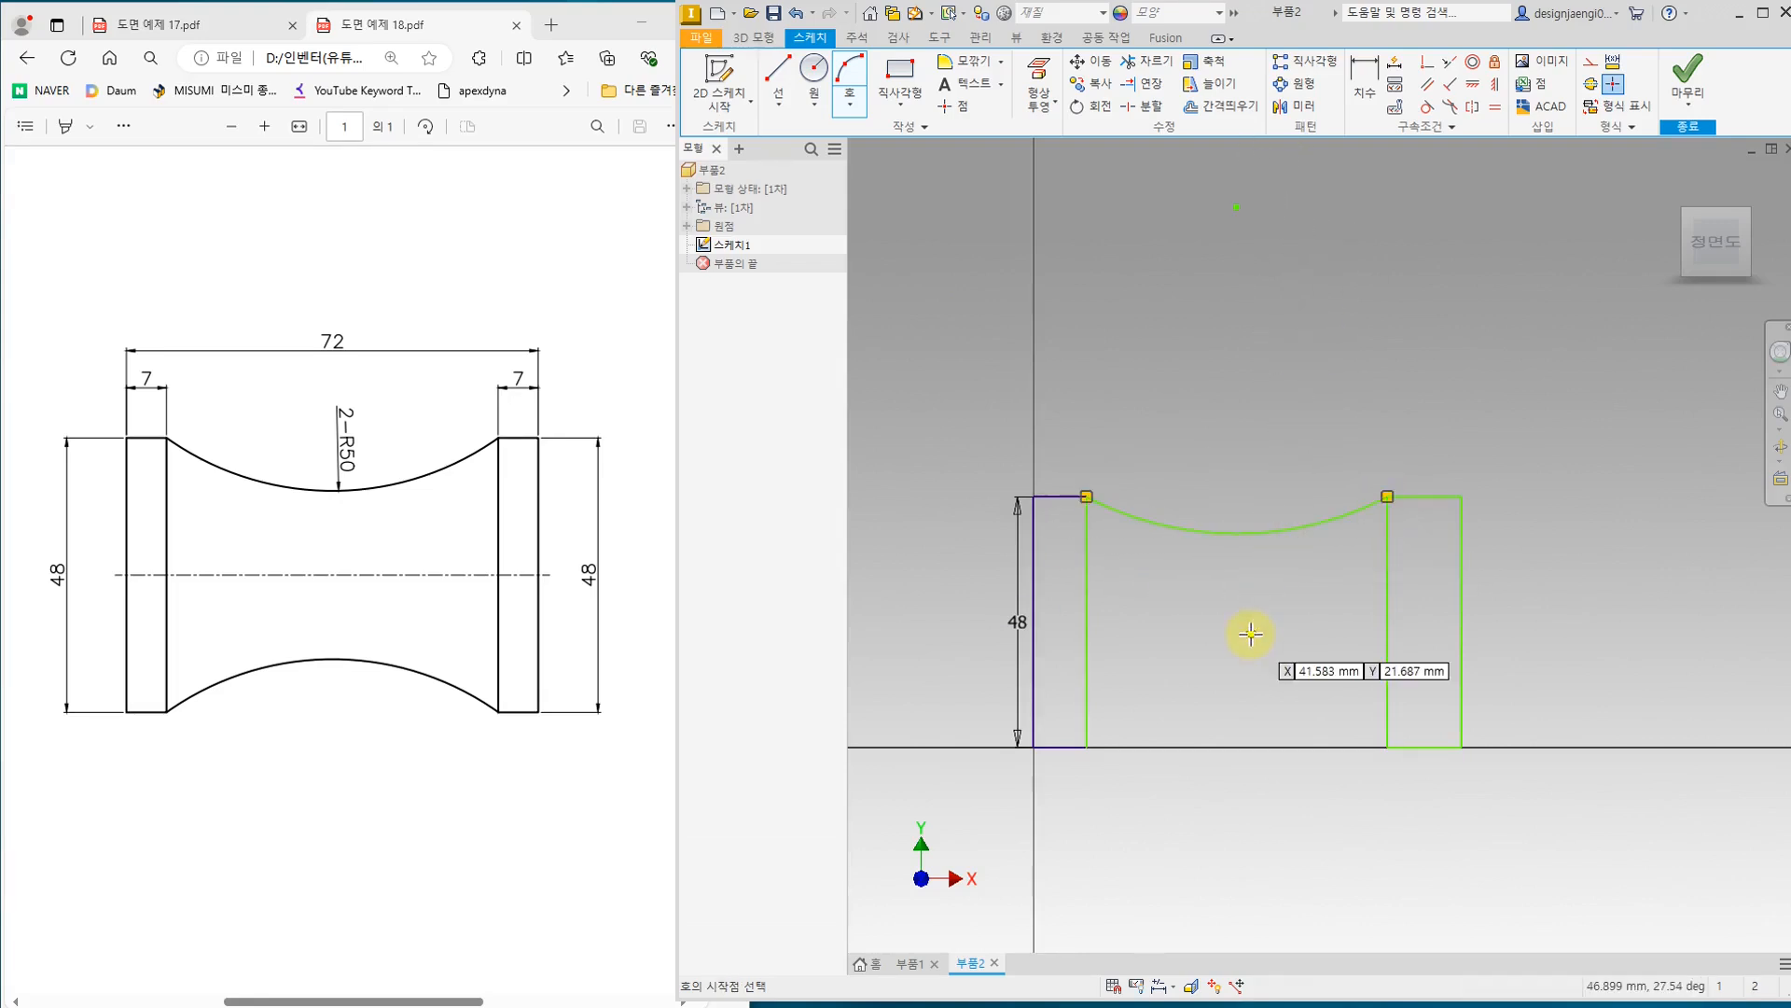
click(1086, 746)
click(1388, 747)
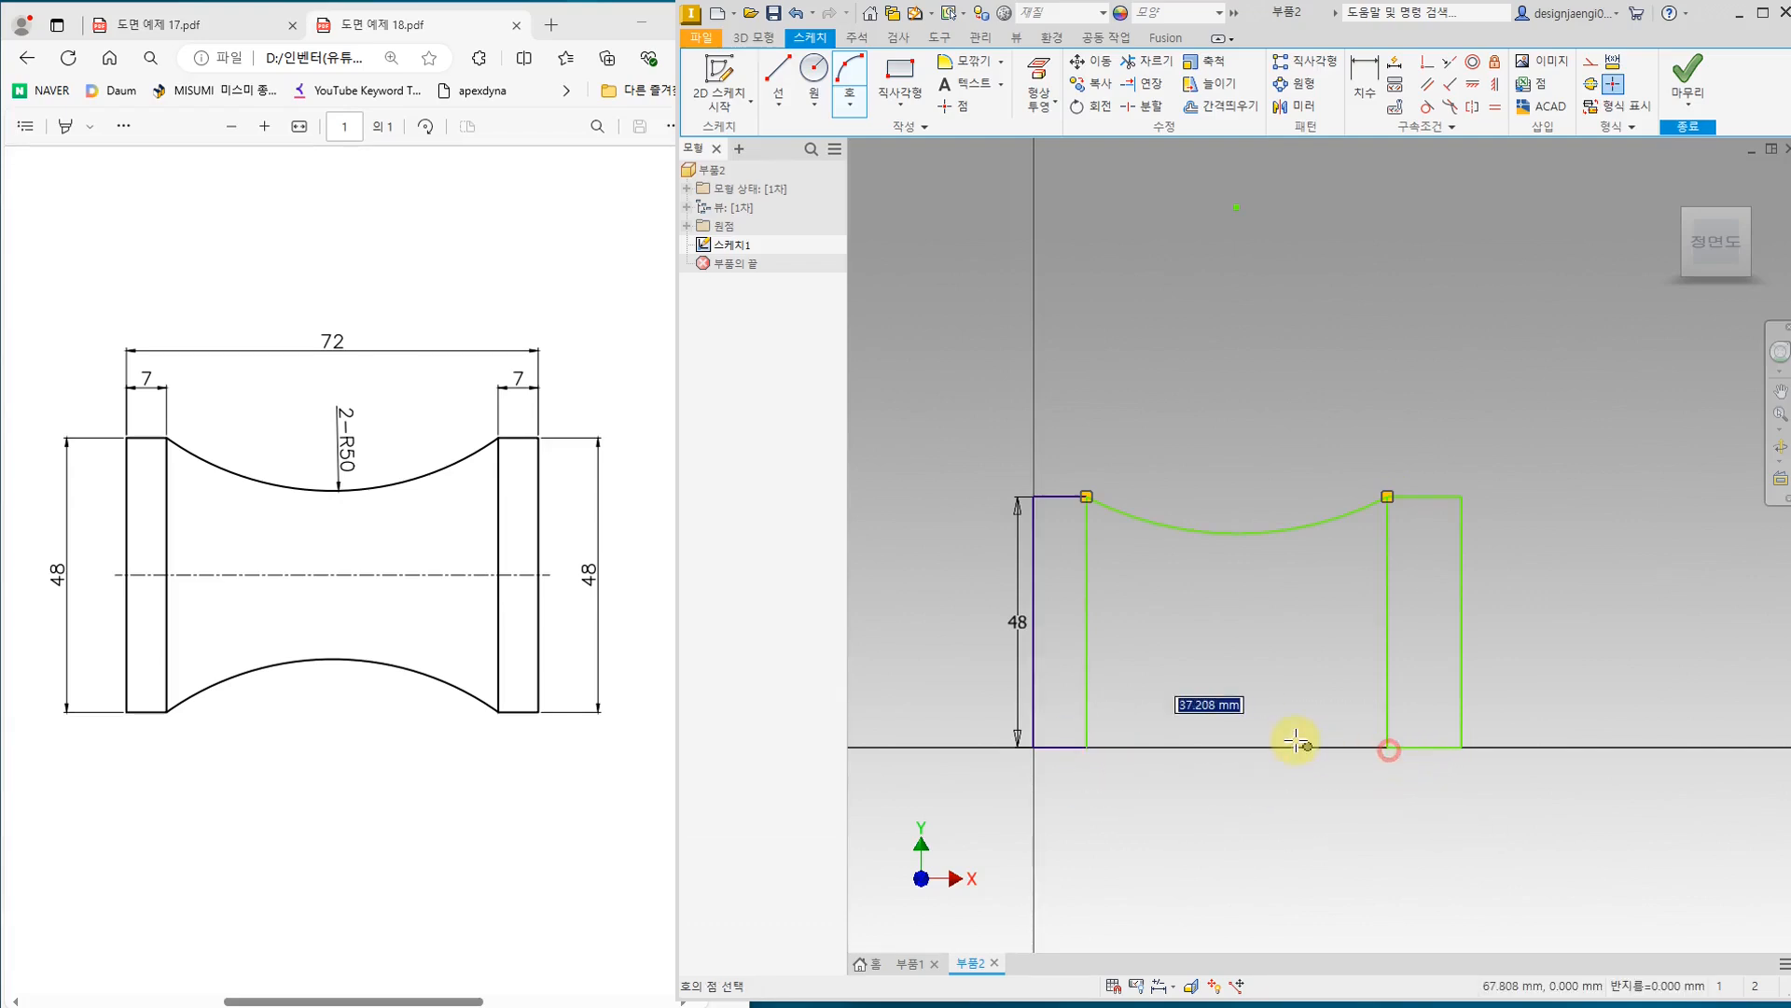
click(1250, 712)
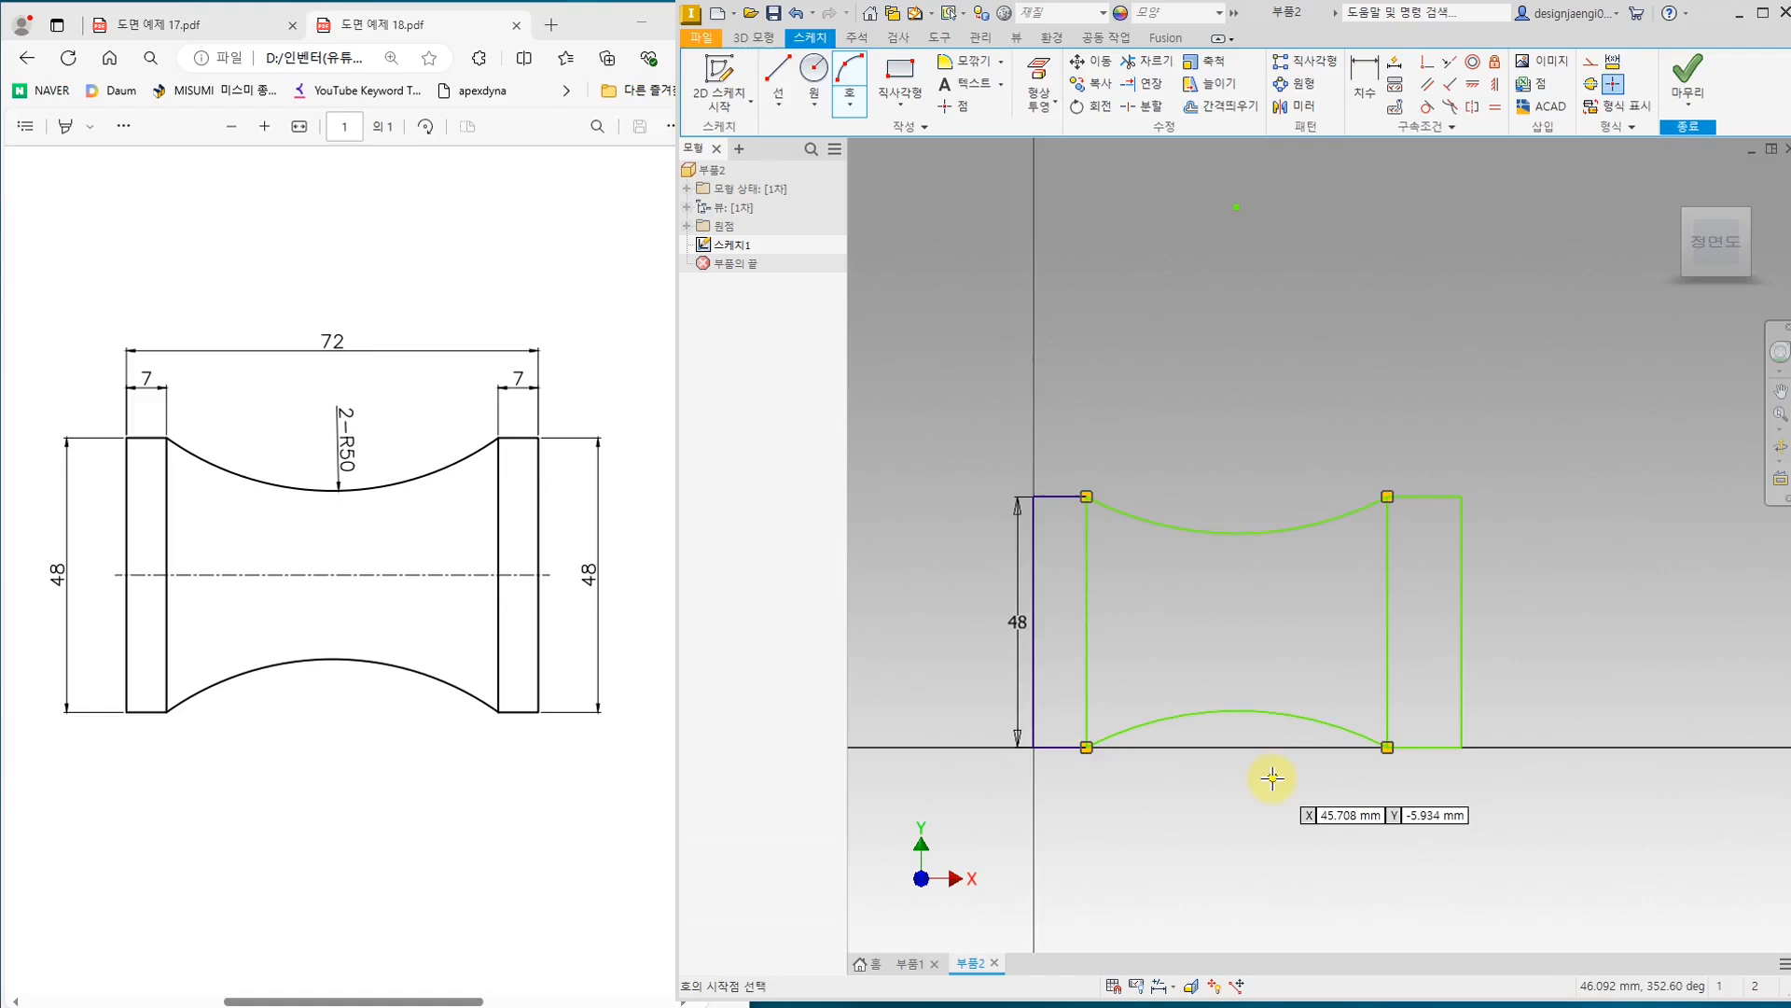
key(Escape)
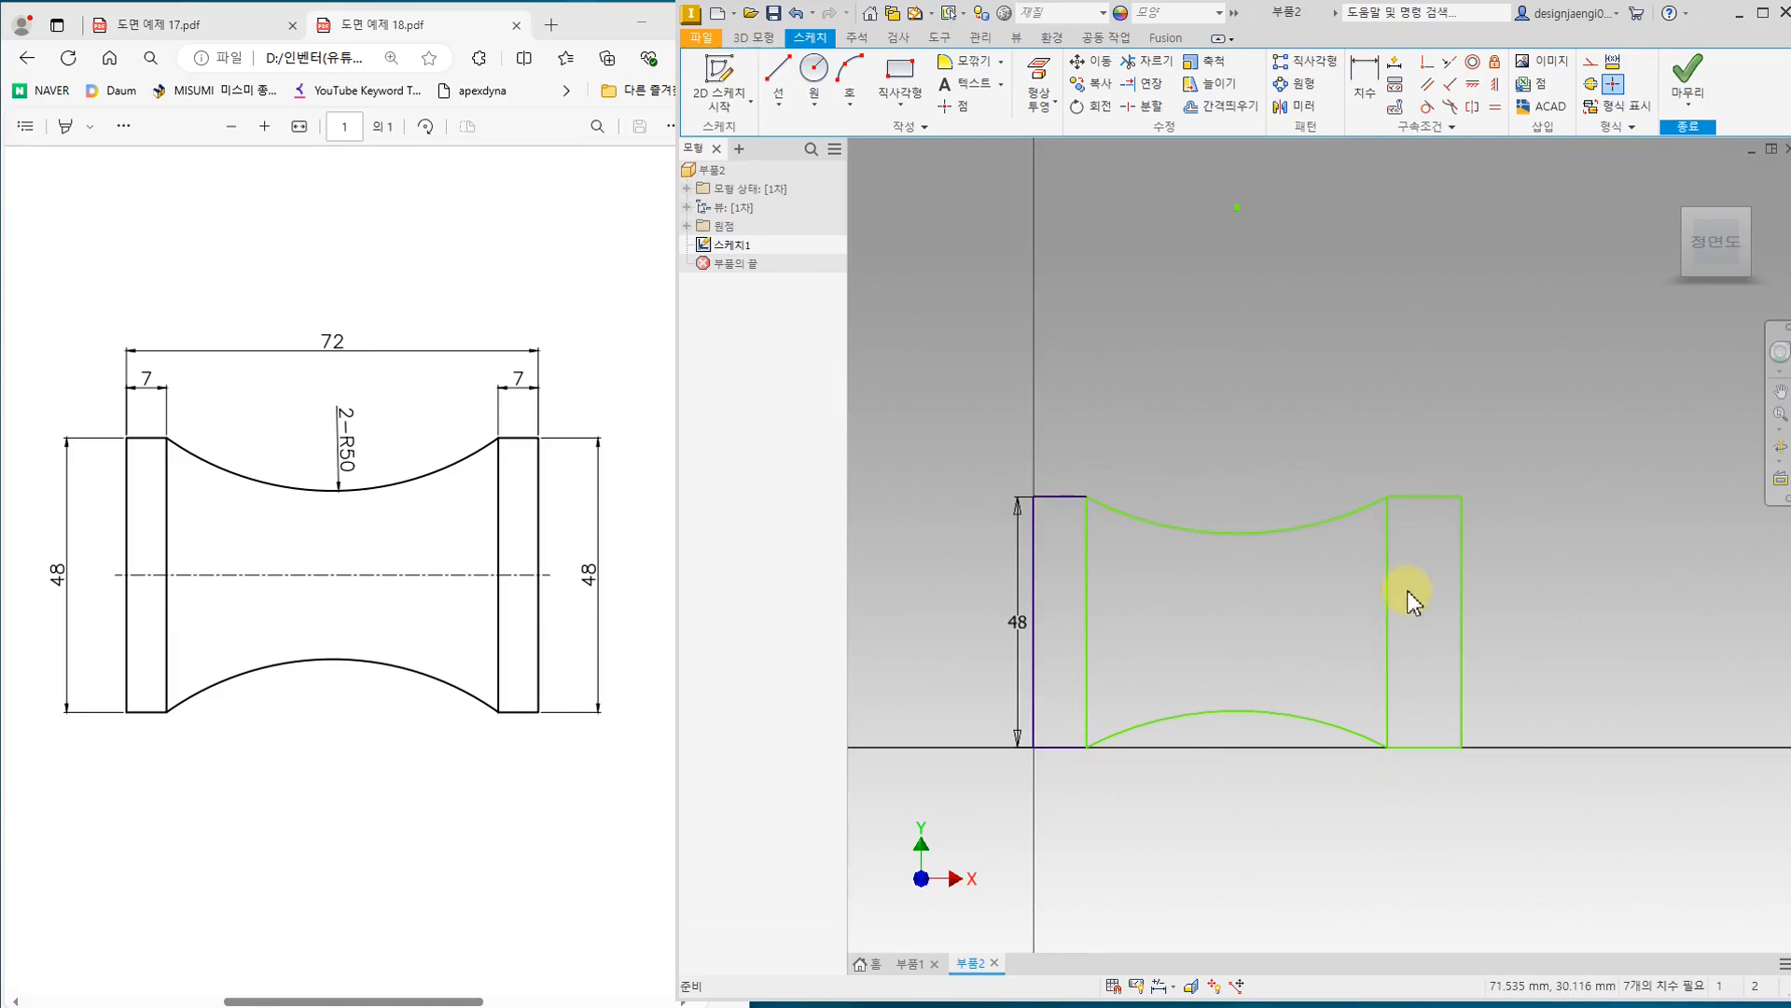
Step: Try moving the right rectangle's top and bottom edges to test how freely its height changes
drag(1423, 497, 1424, 465)
drag(1419, 746, 1423, 768)
drag(1423, 549, 1390, 660)
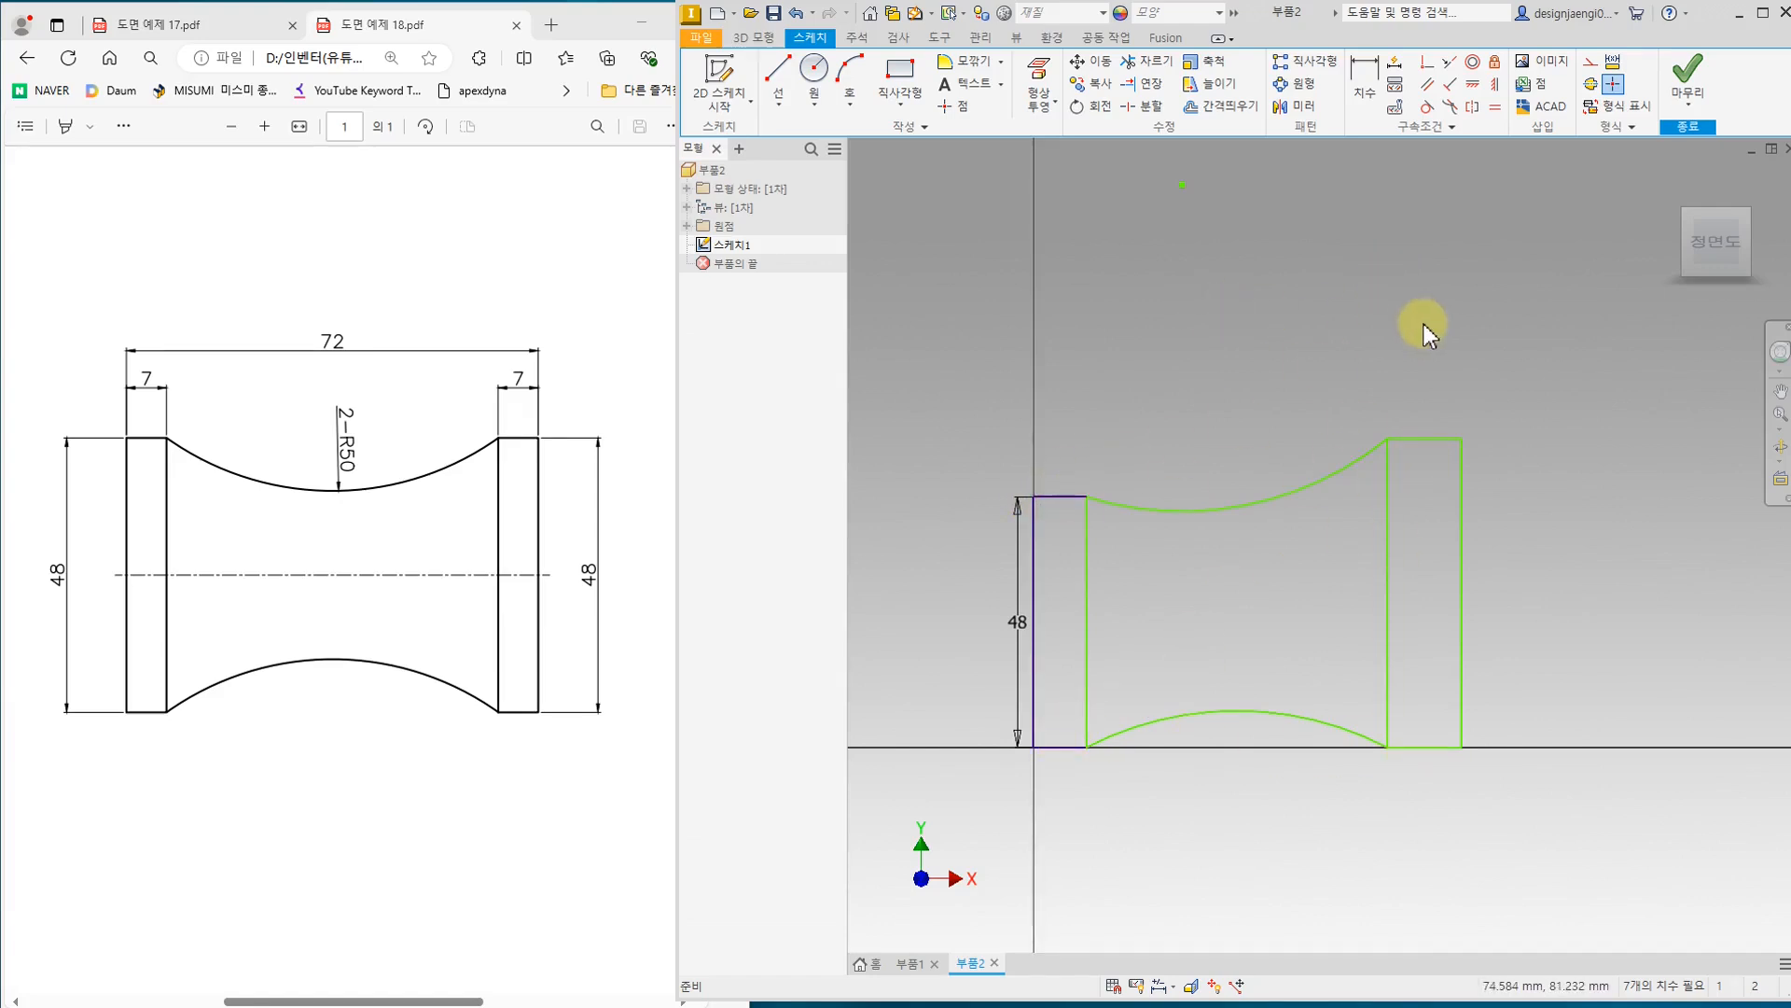
Step: Make the two rectangles' top edges collinear and their bottom edges collinear
click(1448, 65)
click(1059, 496)
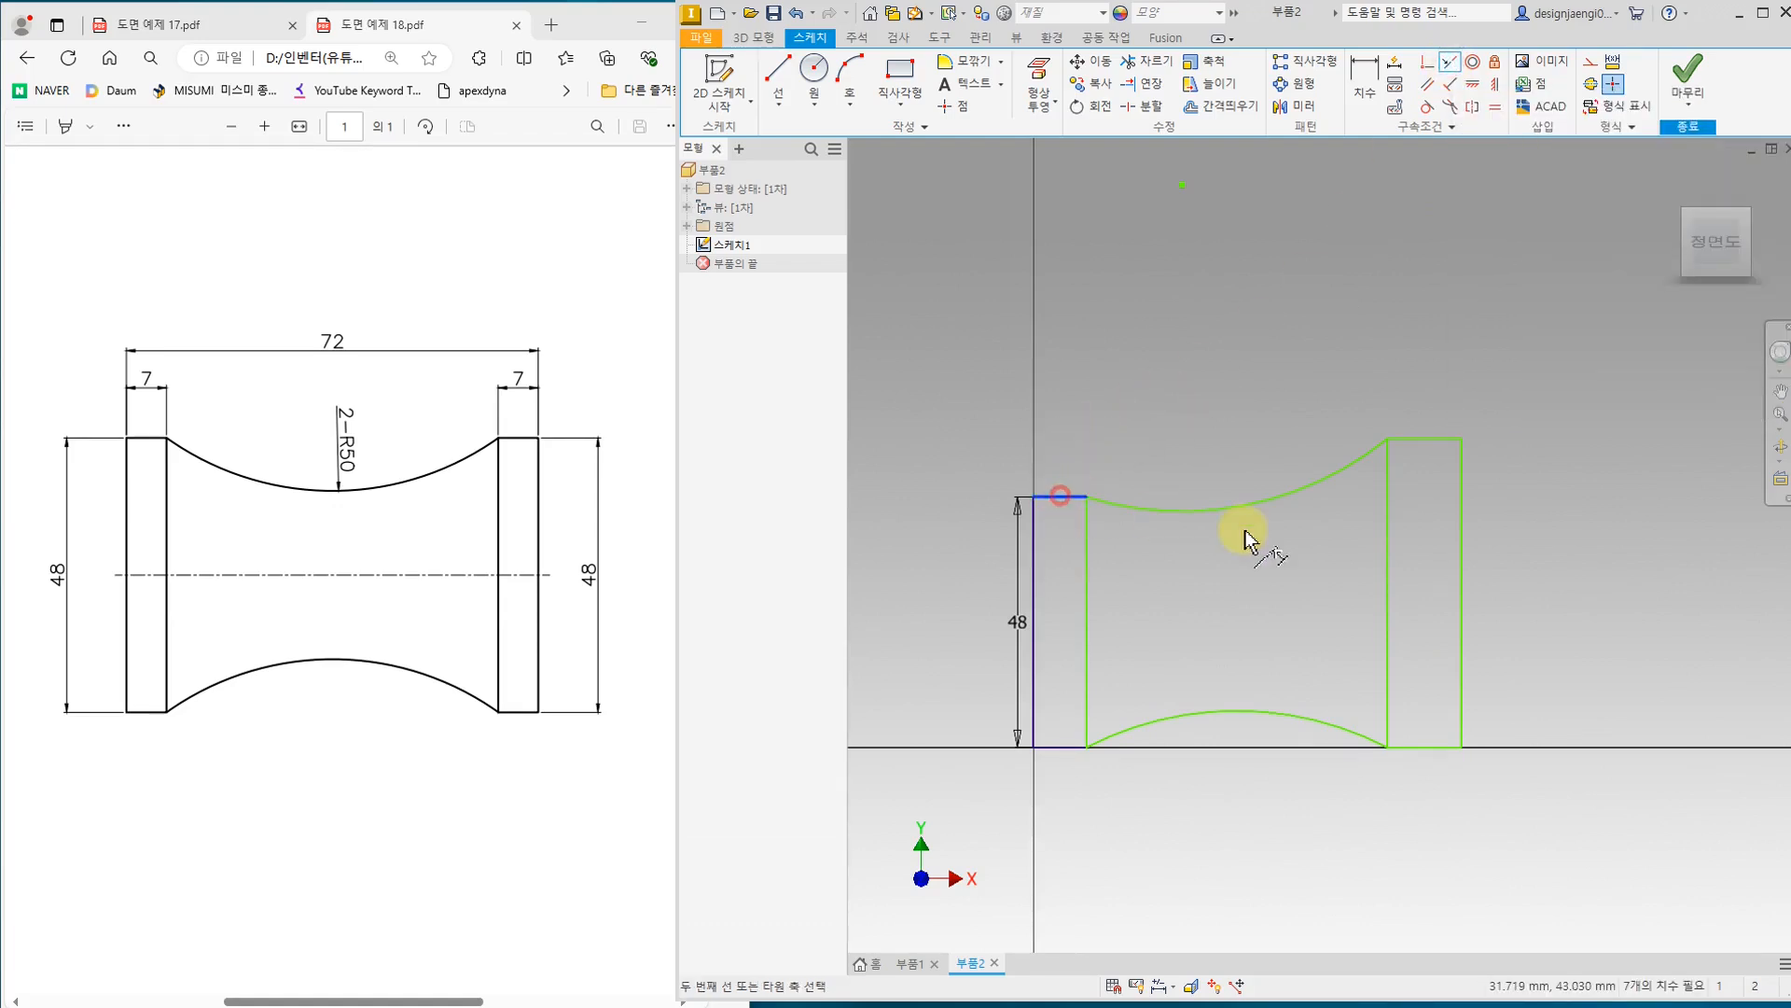
click(1428, 440)
click(1052, 746)
click(1420, 804)
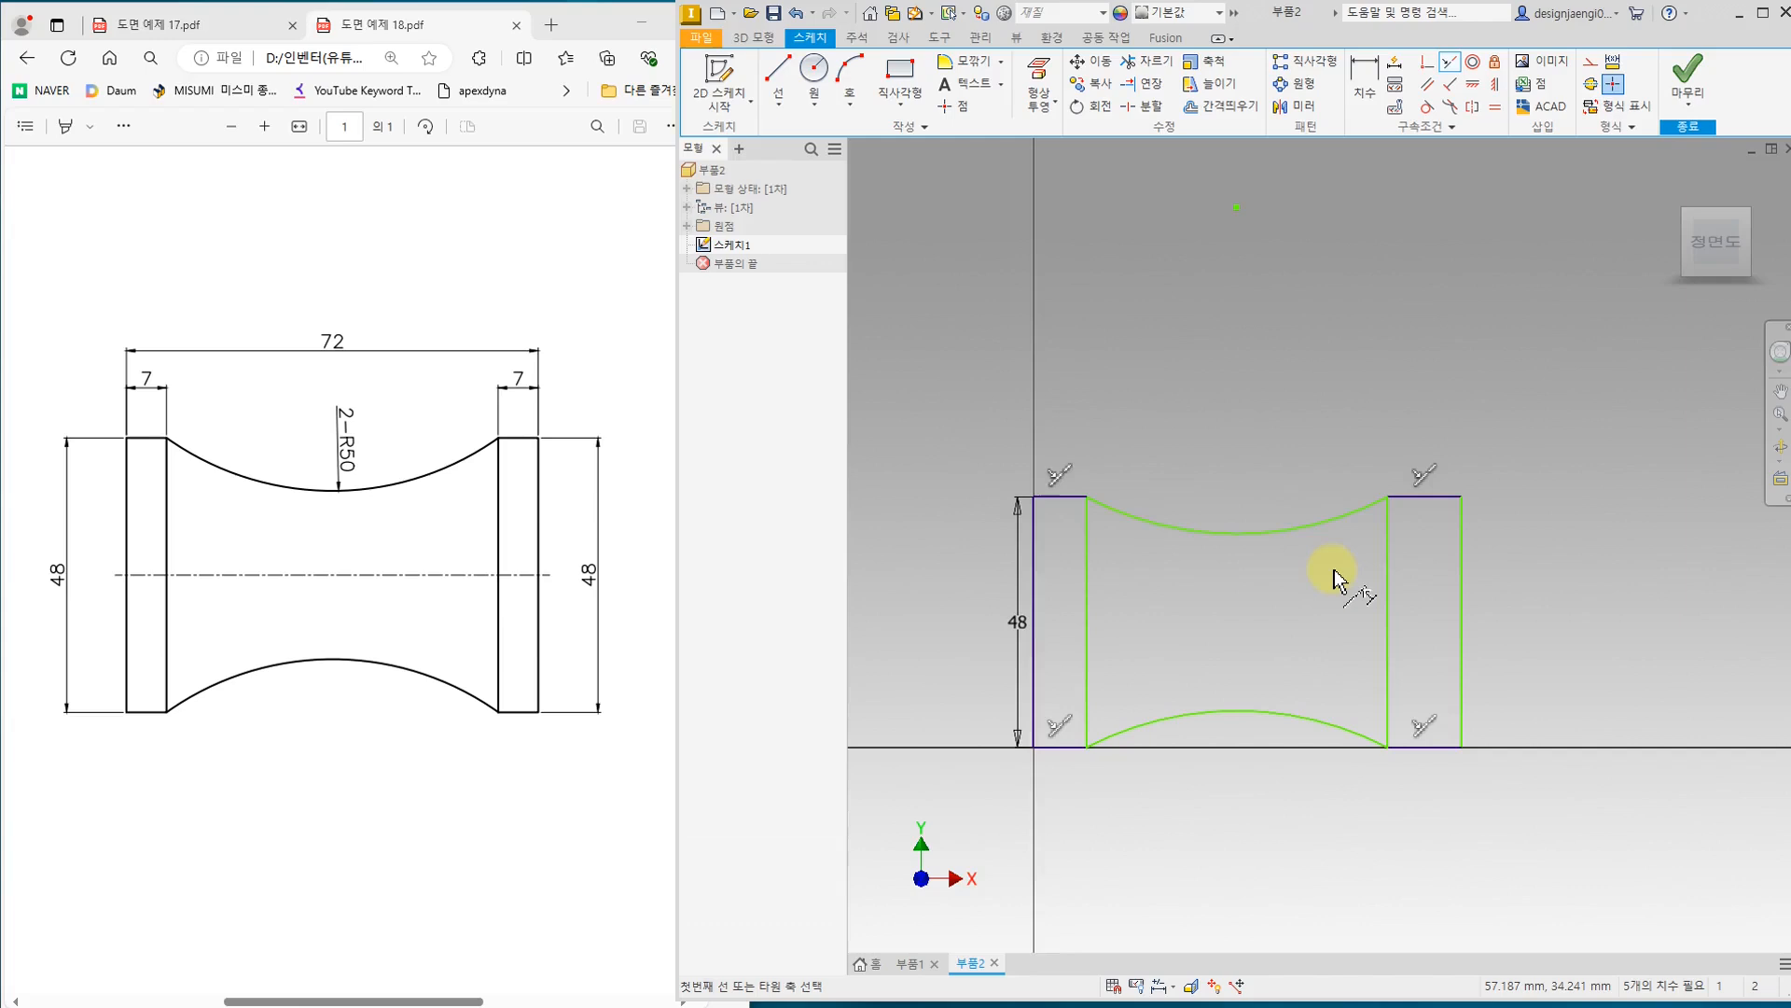
key(Escape)
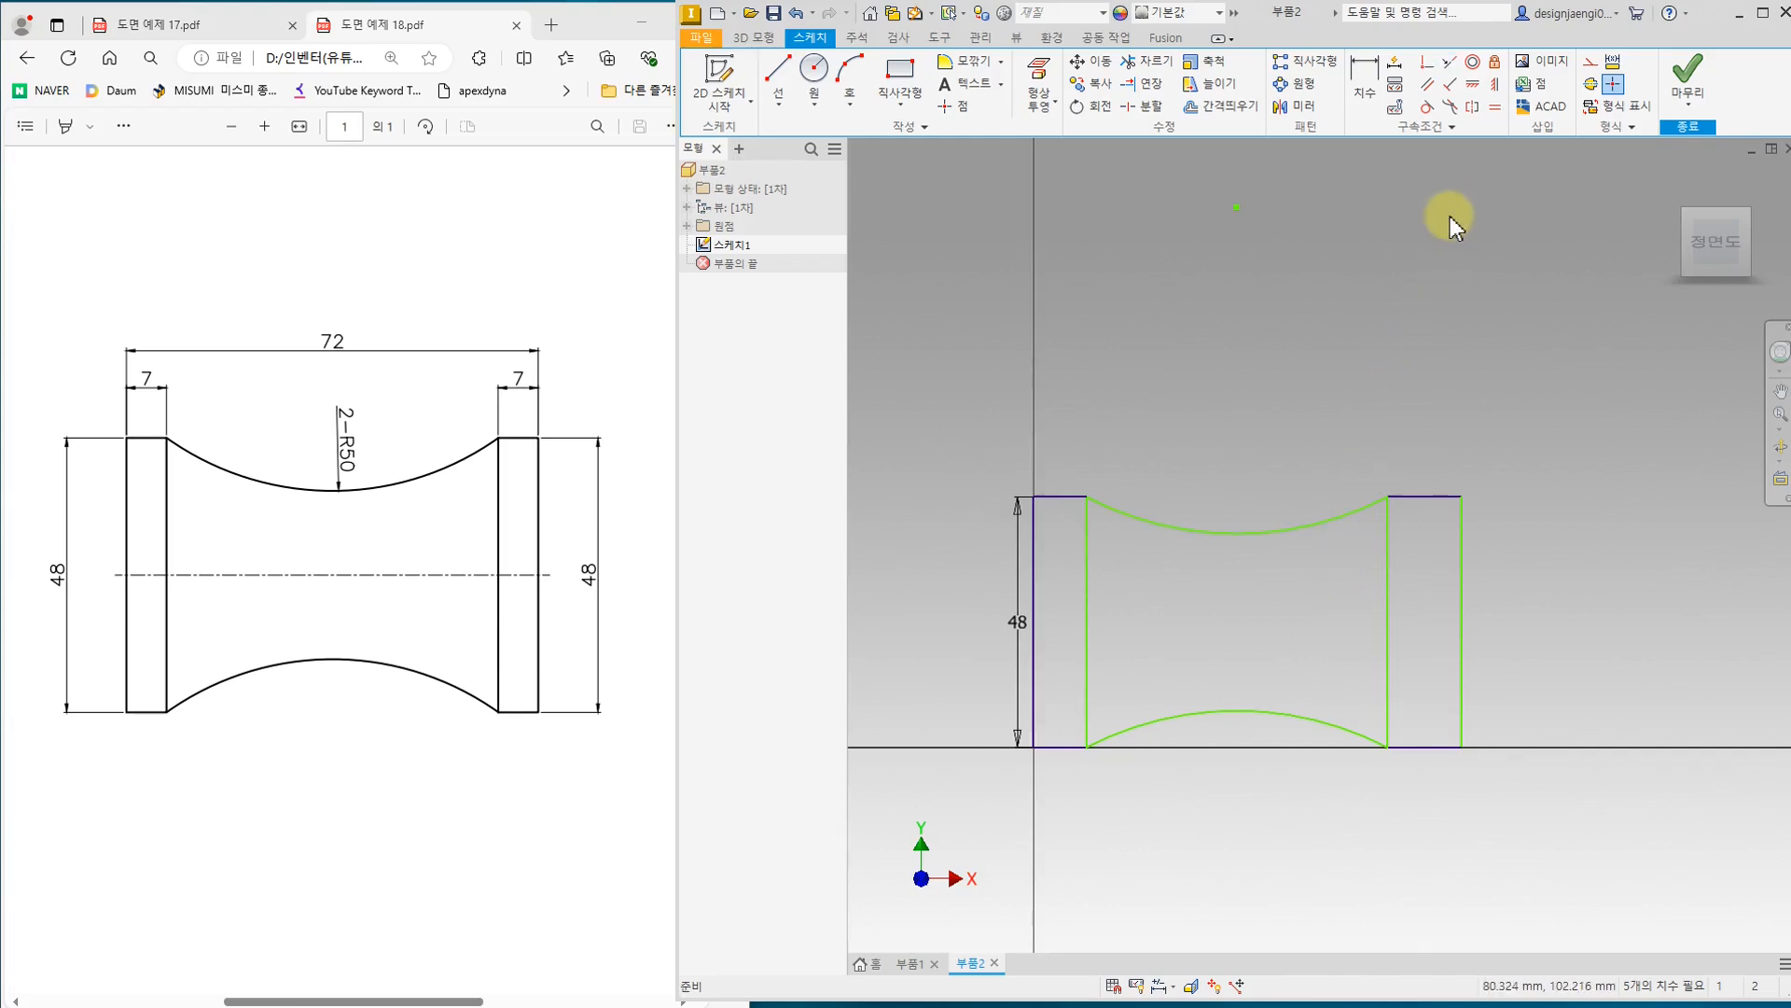
Step: Check the flange widths in the PDF drawing and make the two rectangles' top edges equal in length
click(375, 378)
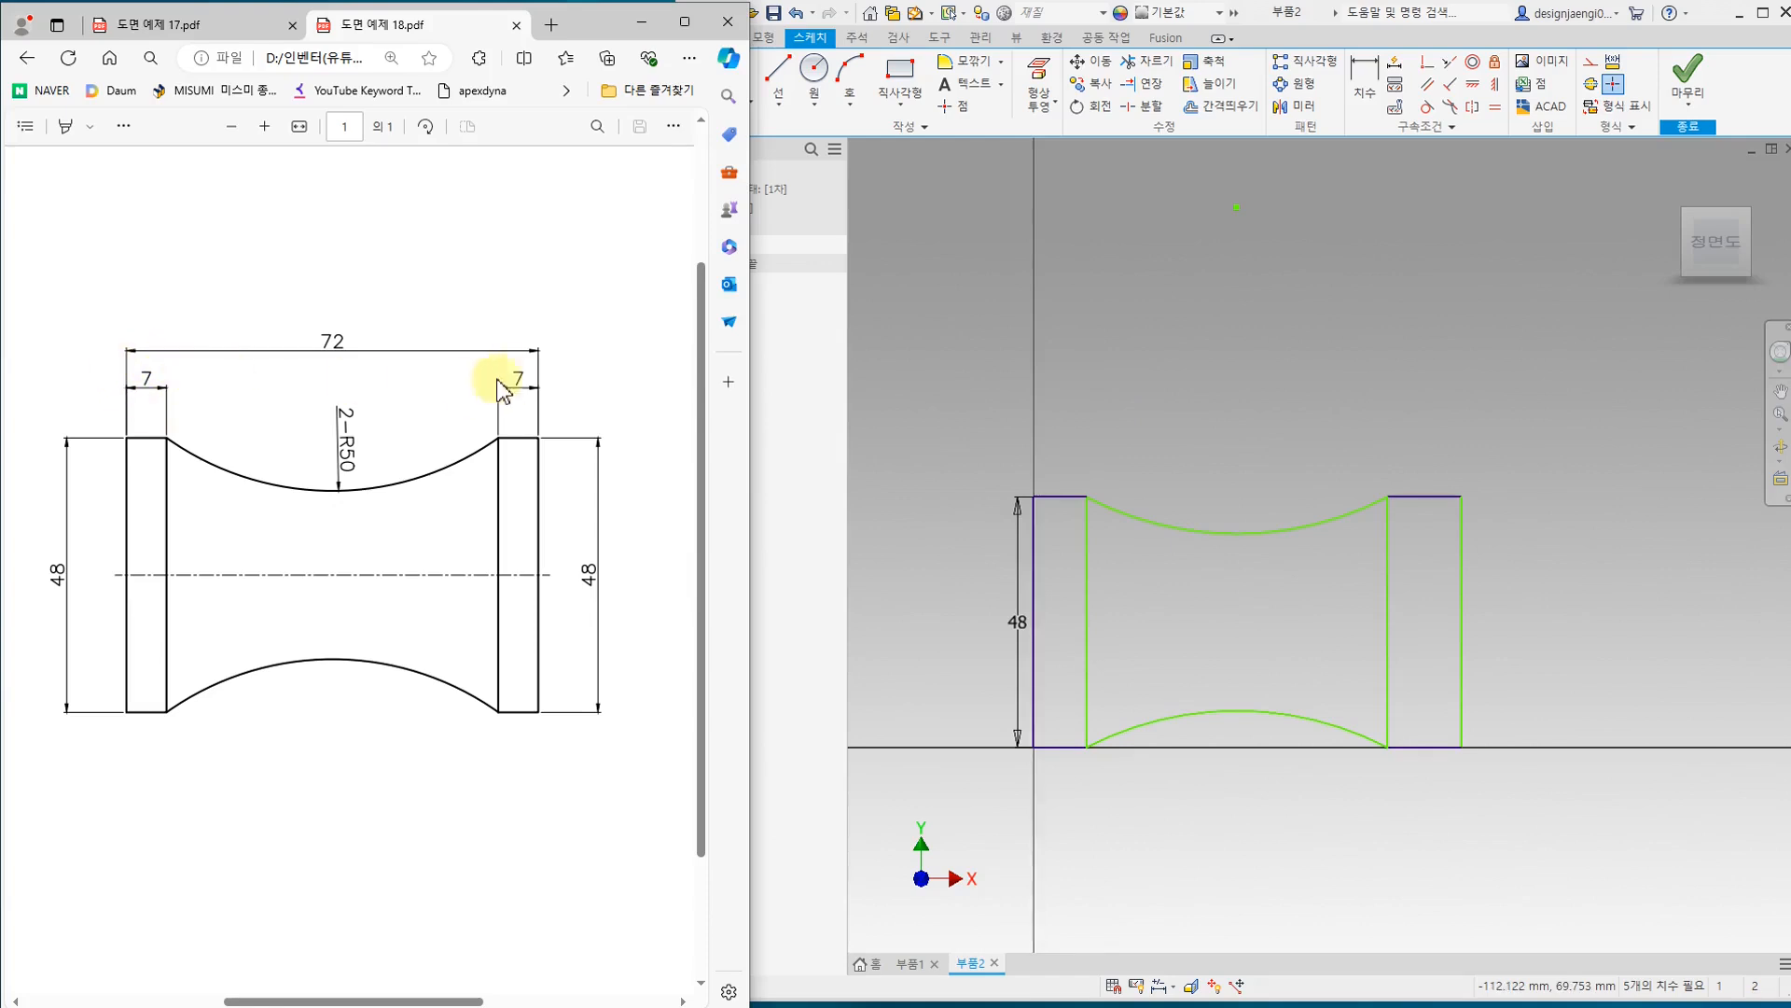
click(1436, 241)
click(1494, 109)
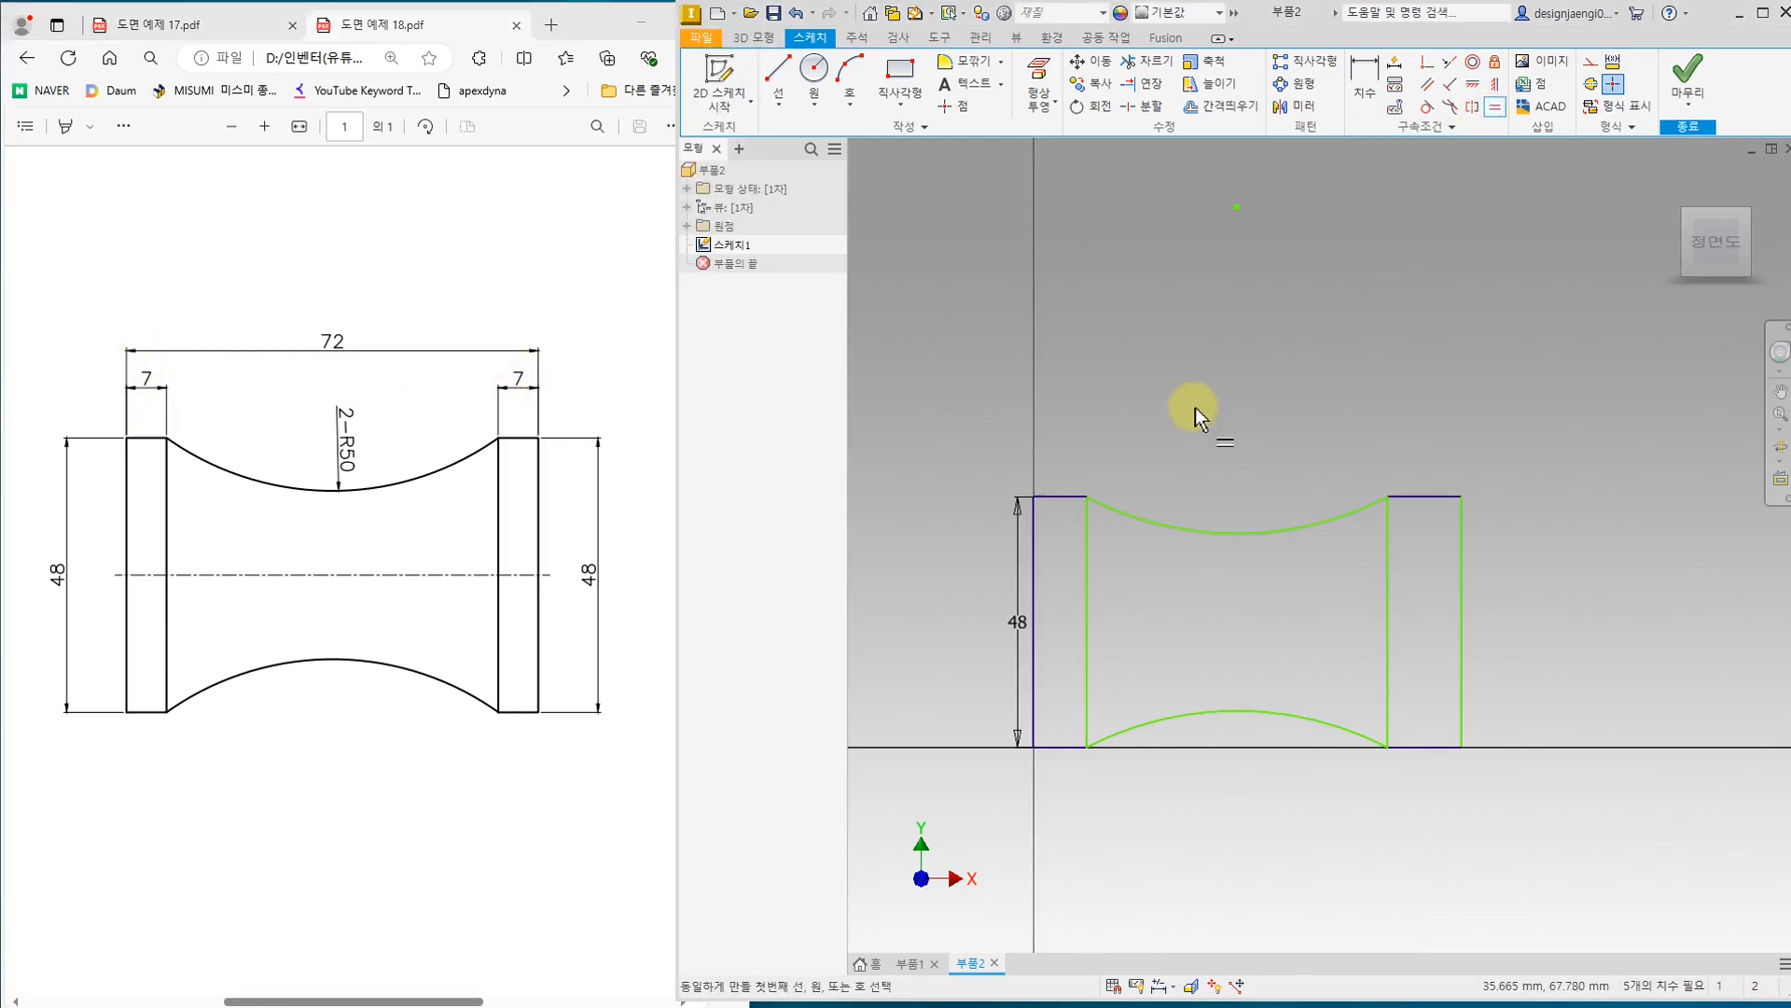
click(1074, 497)
click(1423, 497)
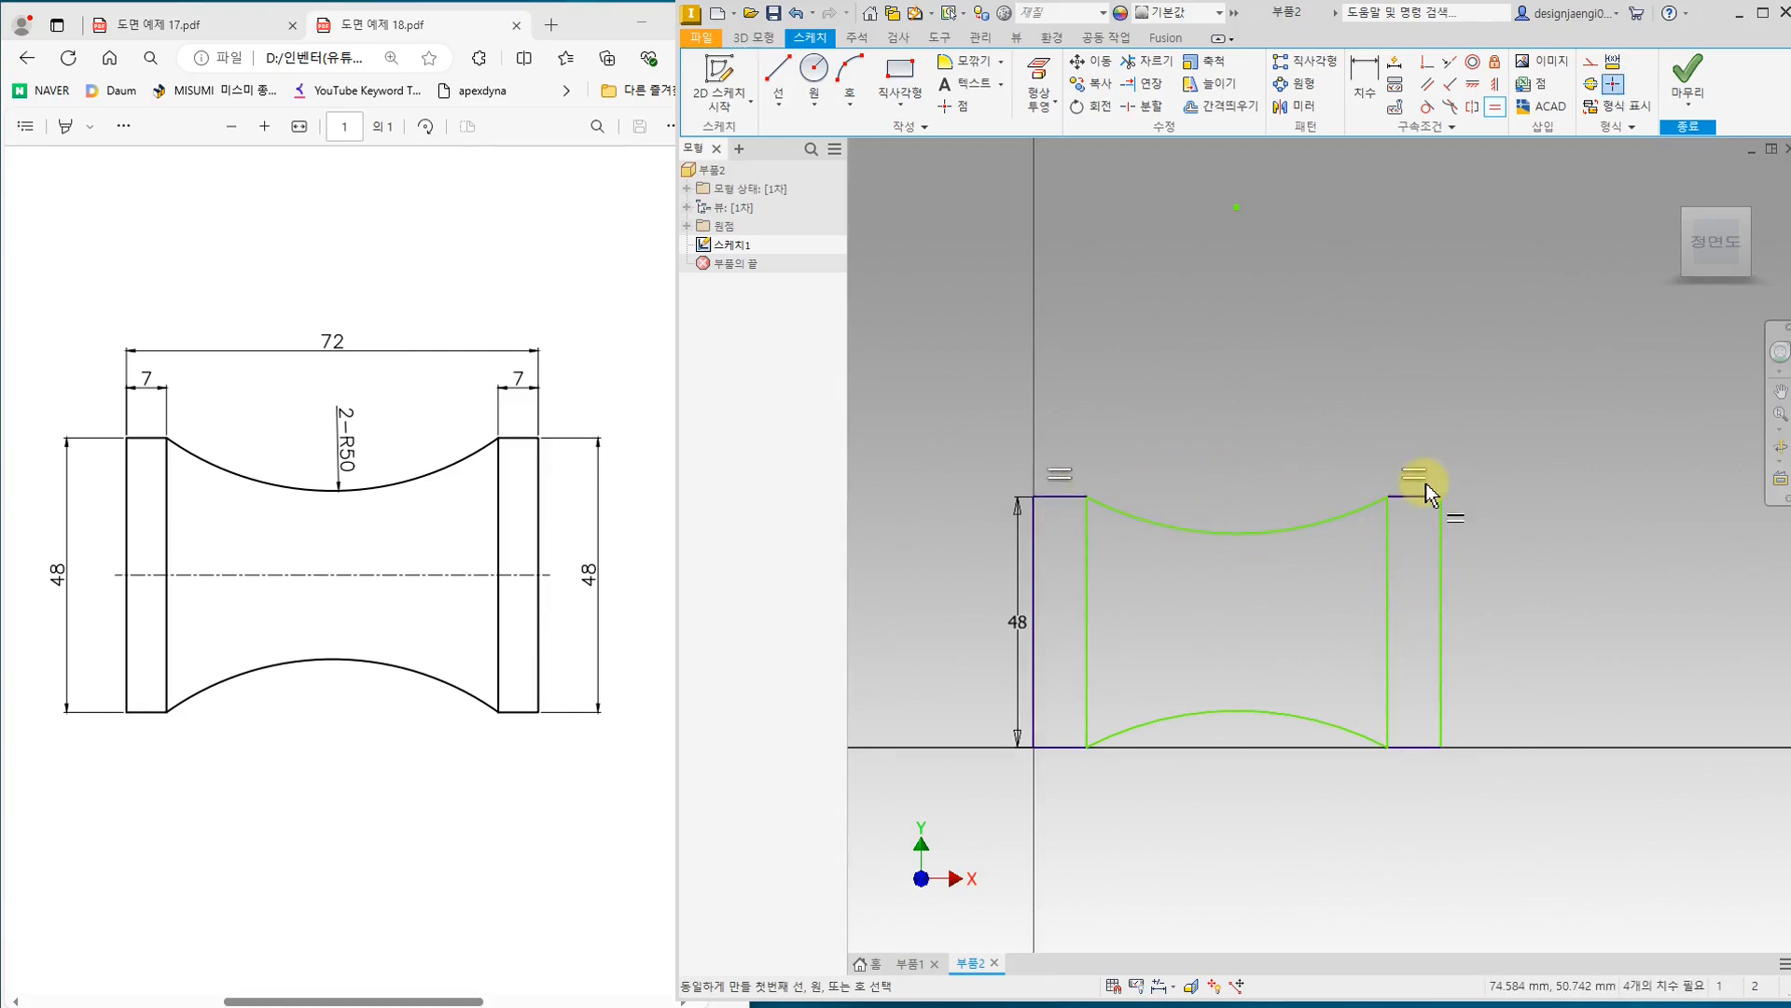
key(Escape)
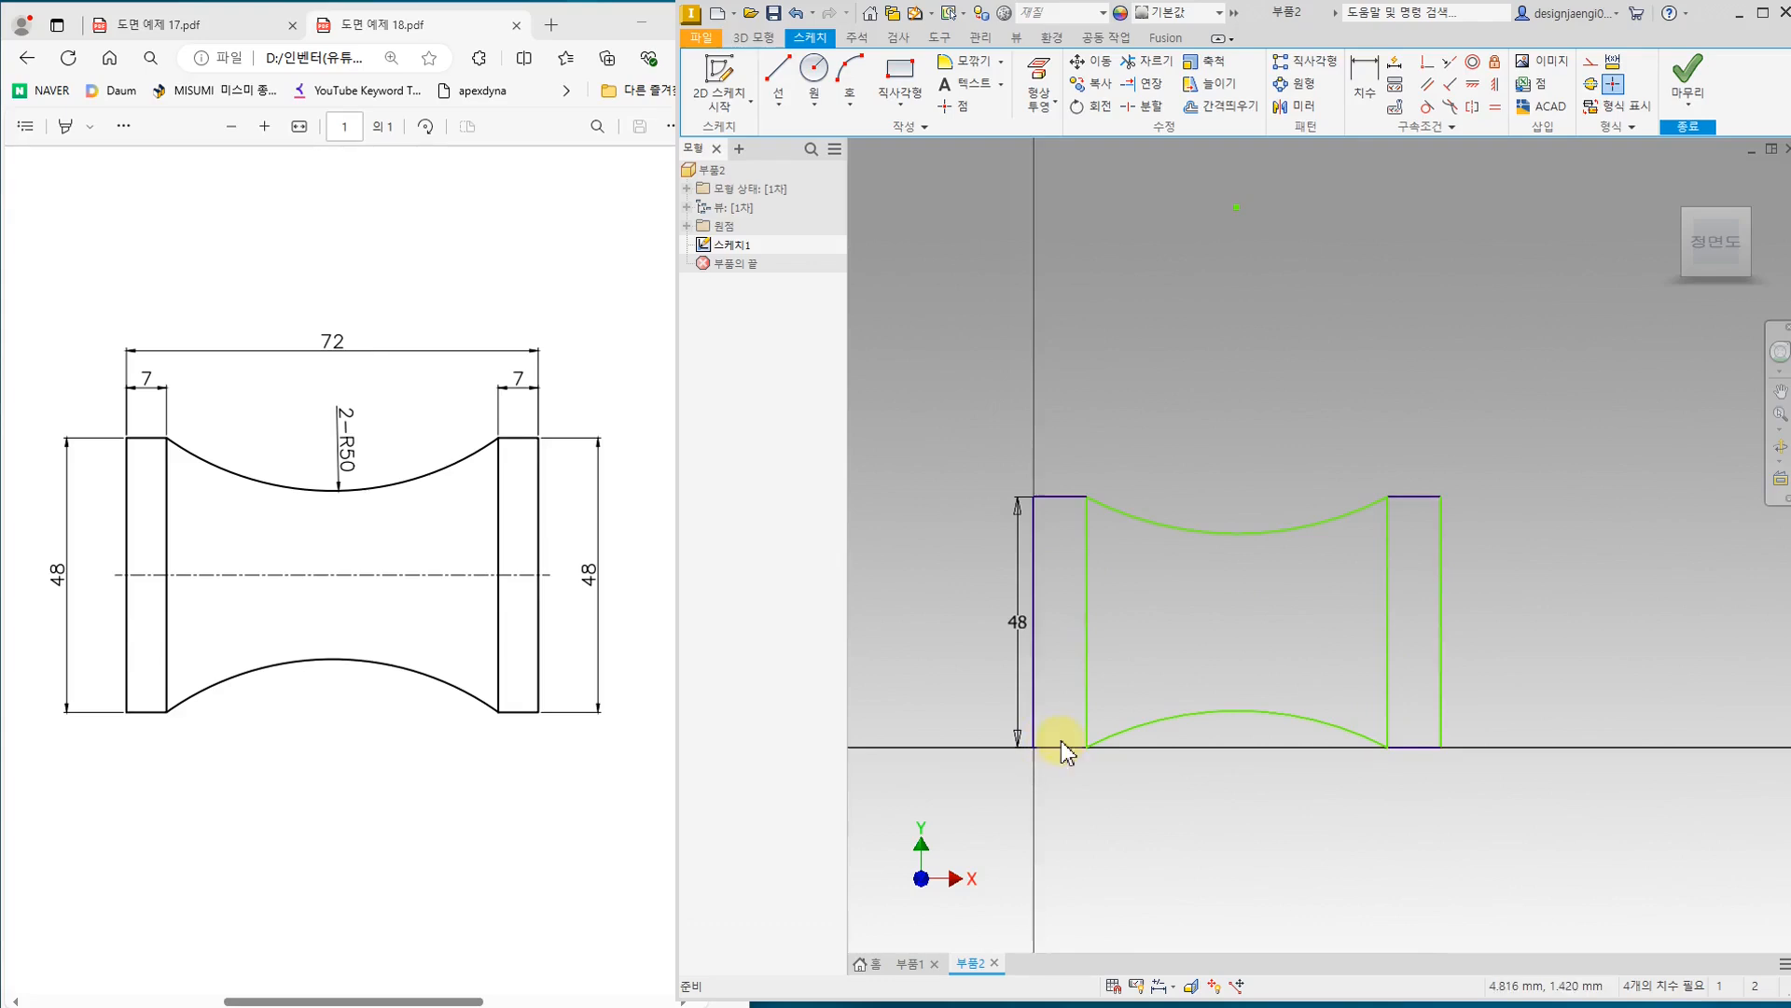
Step: Try to apply an equal constraint between the inner vertical edges of the two rectangles
click(1418, 748)
click(1387, 561)
click(1439, 561)
click(1043, 552)
click(1028, 558)
click(1494, 108)
click(1086, 581)
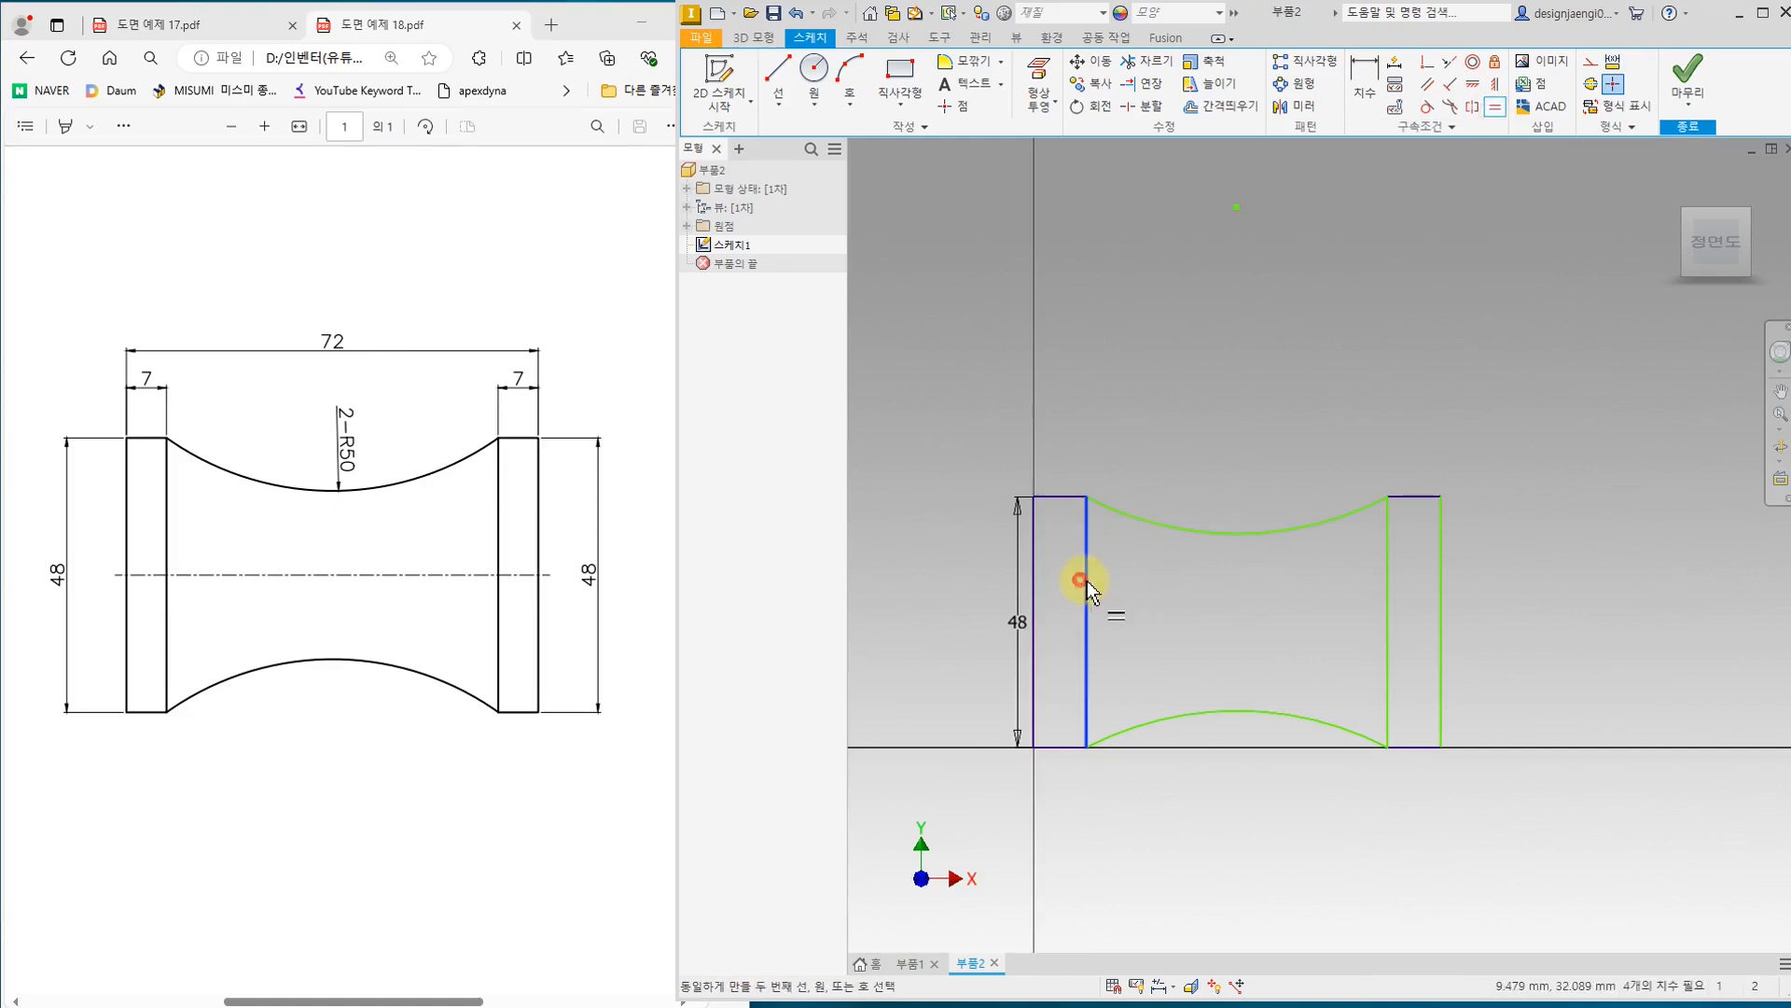
click(1387, 591)
drag(607, 97, 1044, 176)
click(1209, 284)
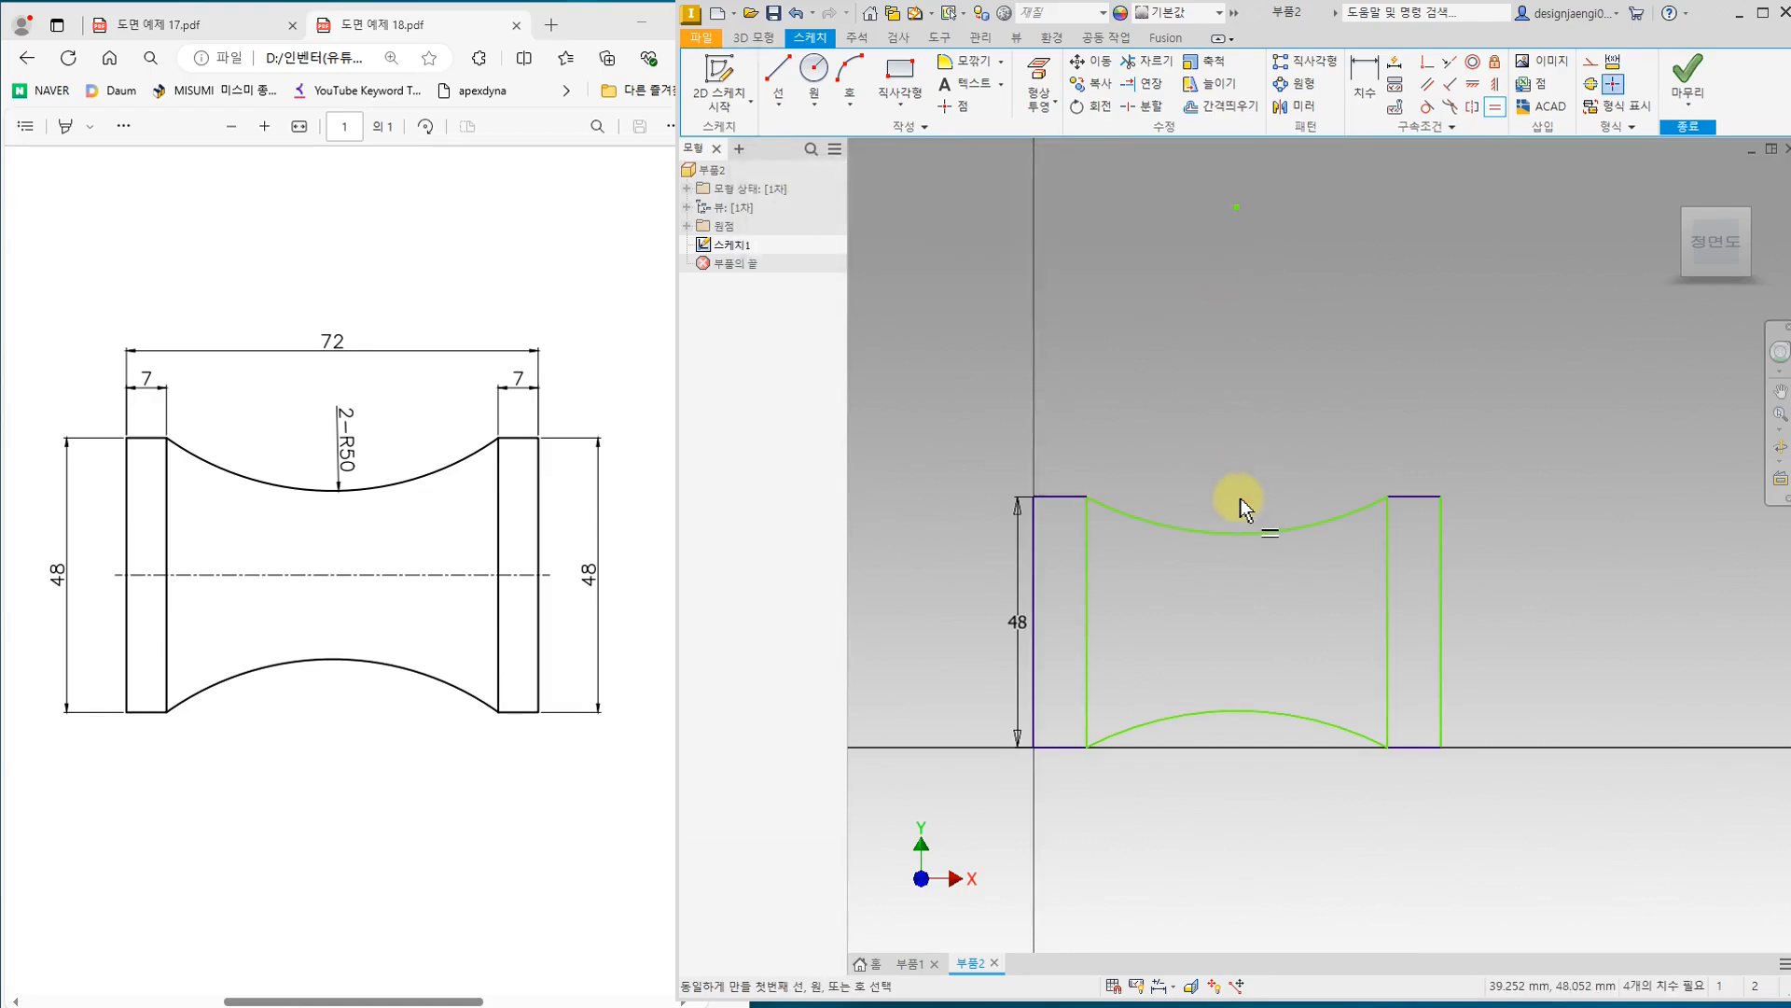
Step: Make the upper and lower arcs equal
click(1500, 113)
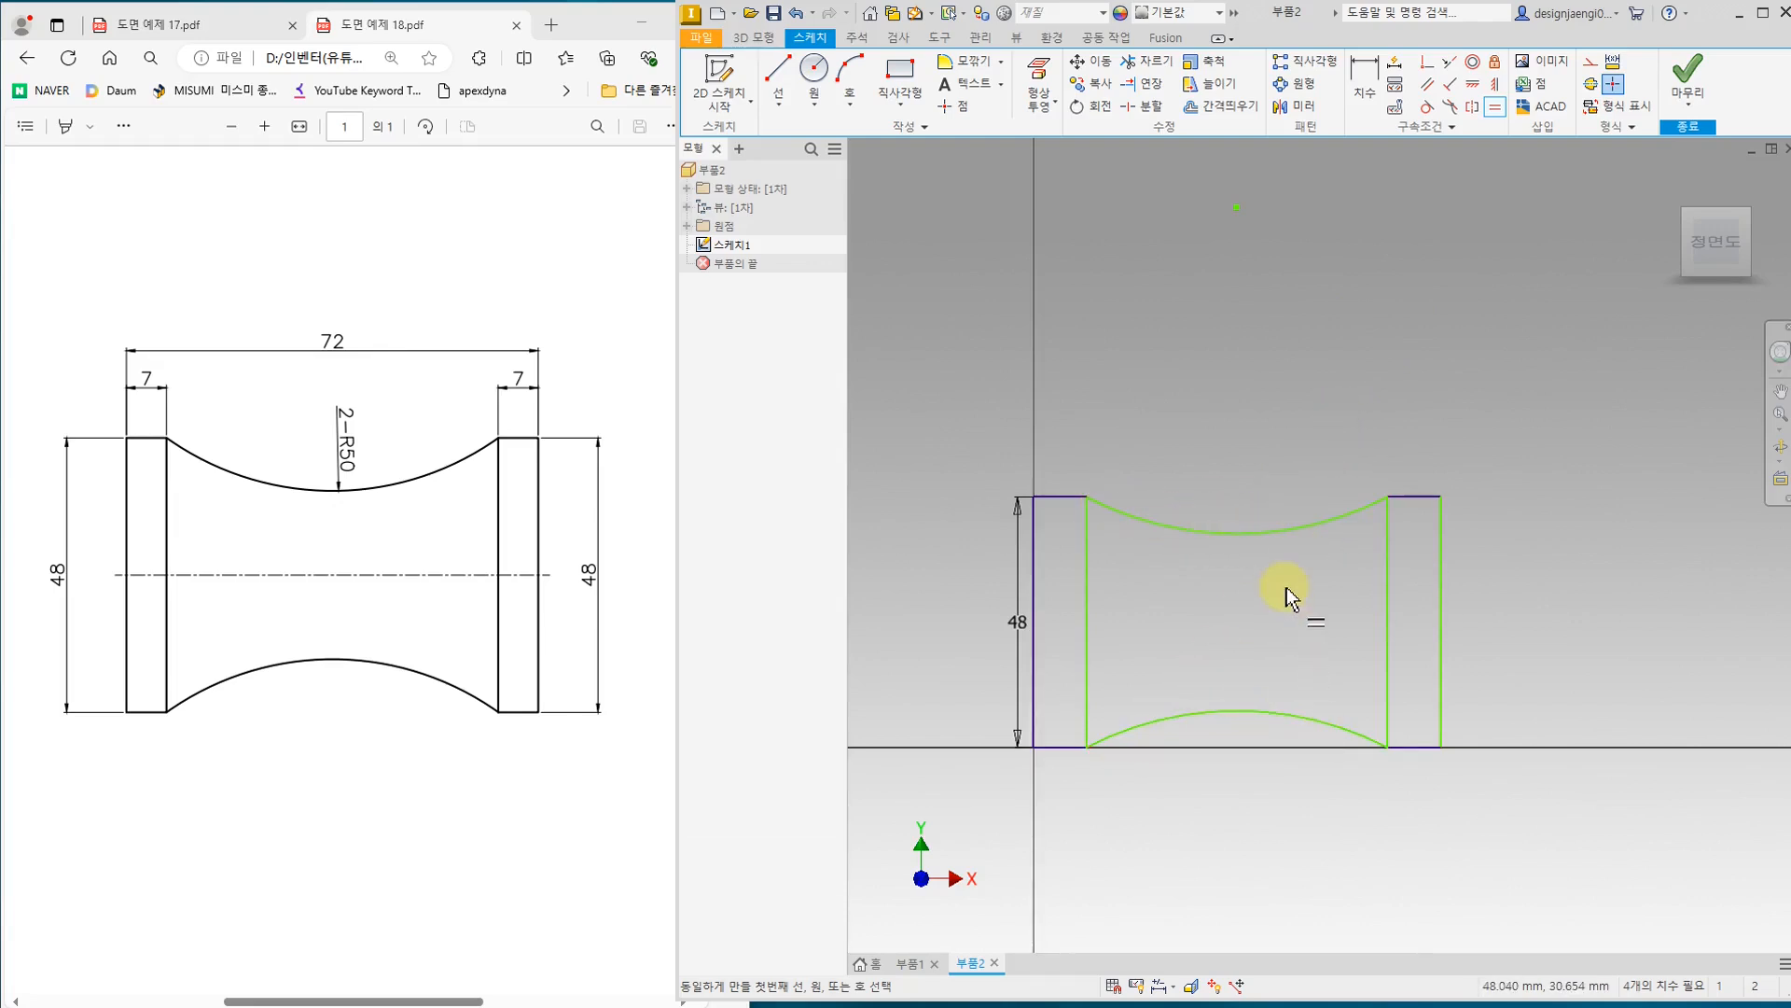
click(1283, 530)
click(1269, 709)
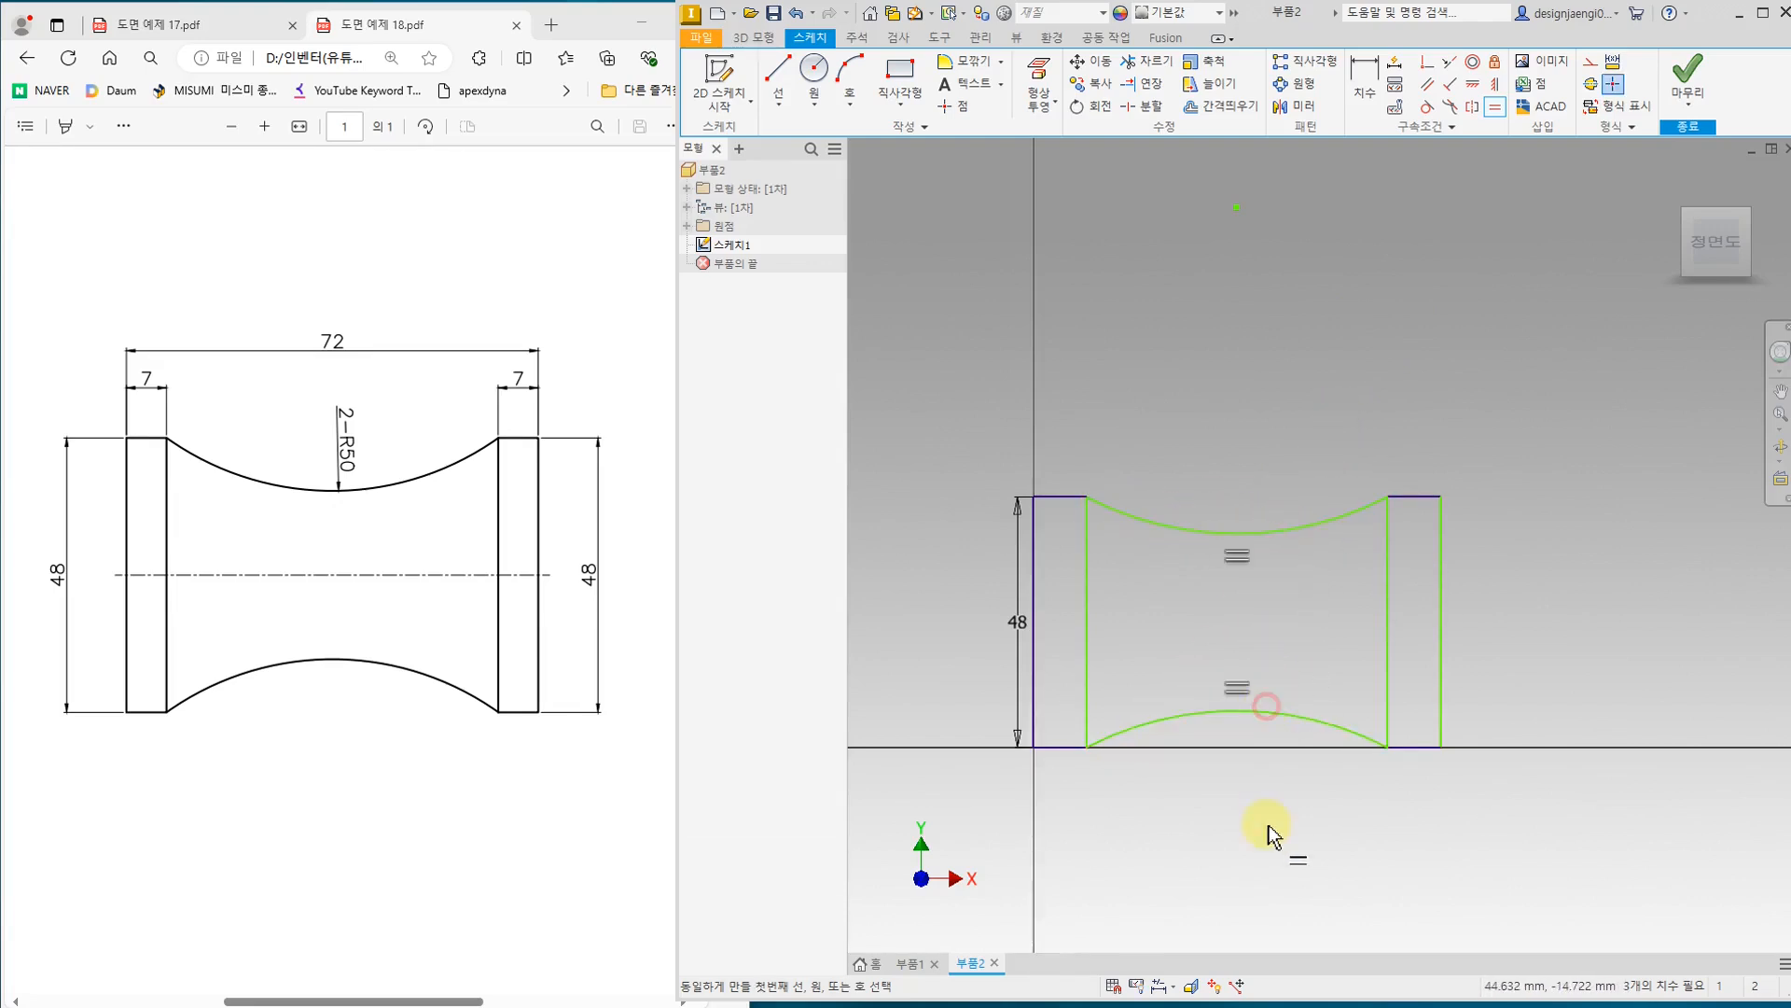
key(Escape)
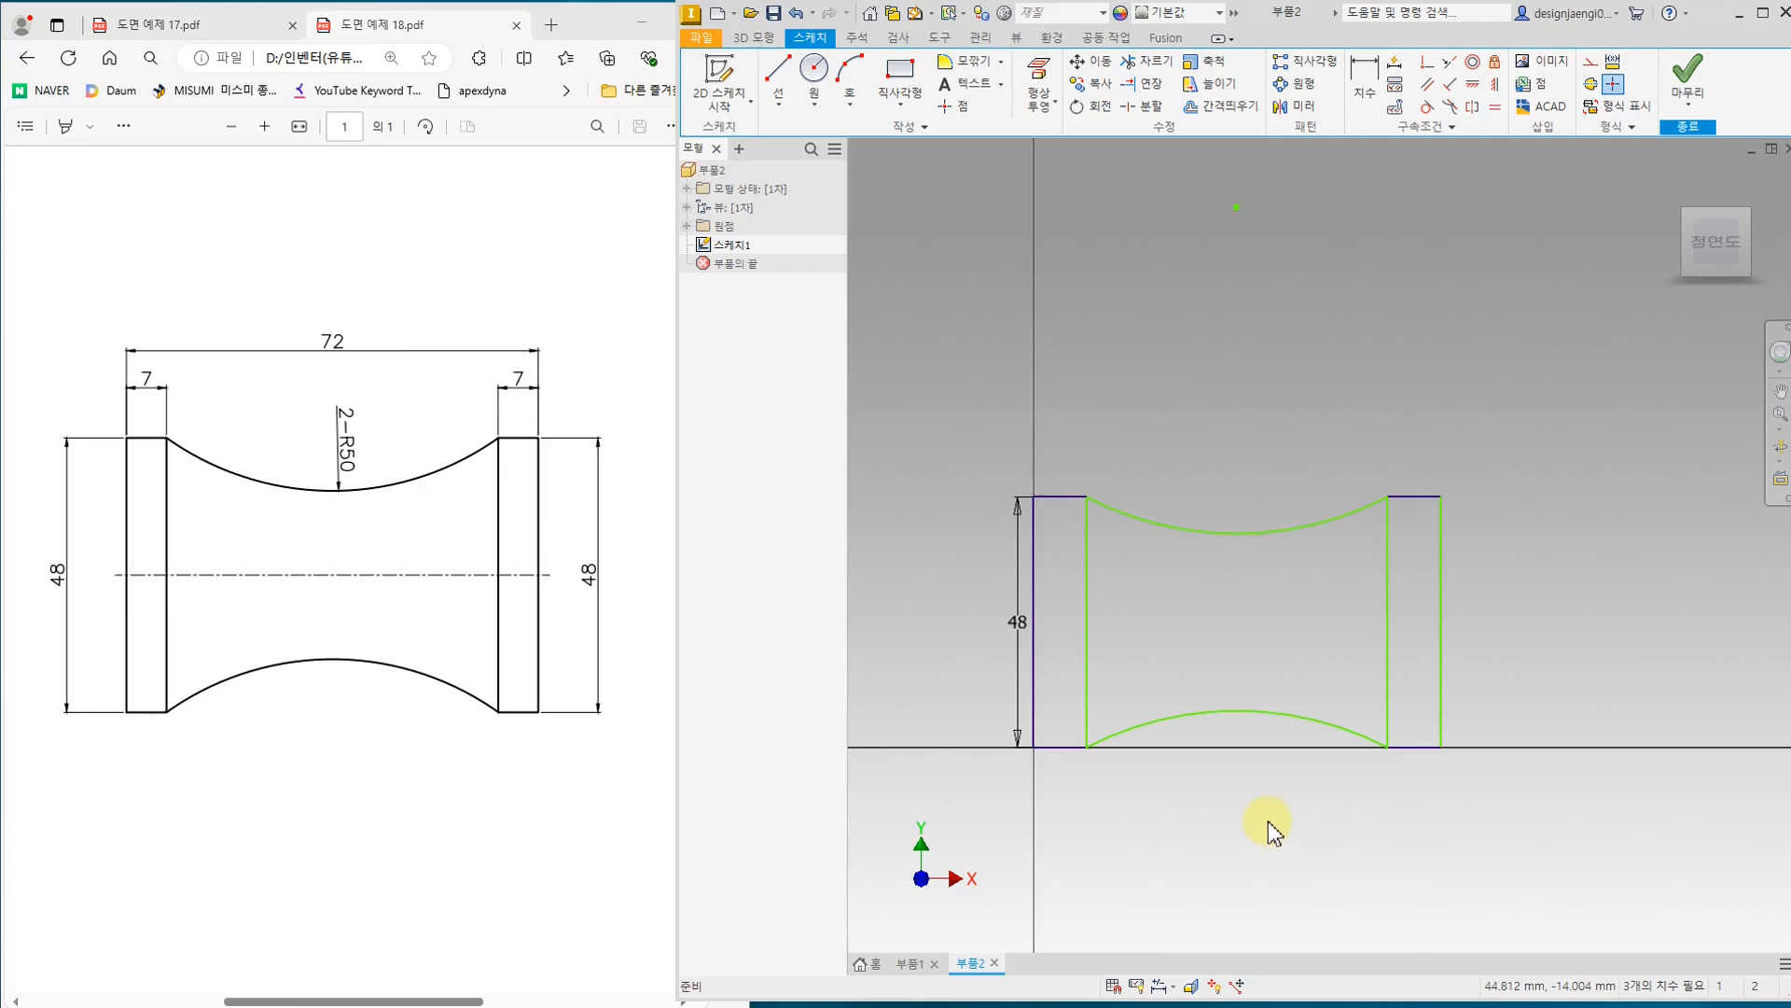
click(1364, 79)
click(1027, 518)
key(Escape)
key(Escape)
Step: Dimension the overall width between the outermost vertical edges as 72 mm
click(1357, 98)
click(1033, 523)
click(1442, 539)
click(1276, 424)
text(72)
key(Return)
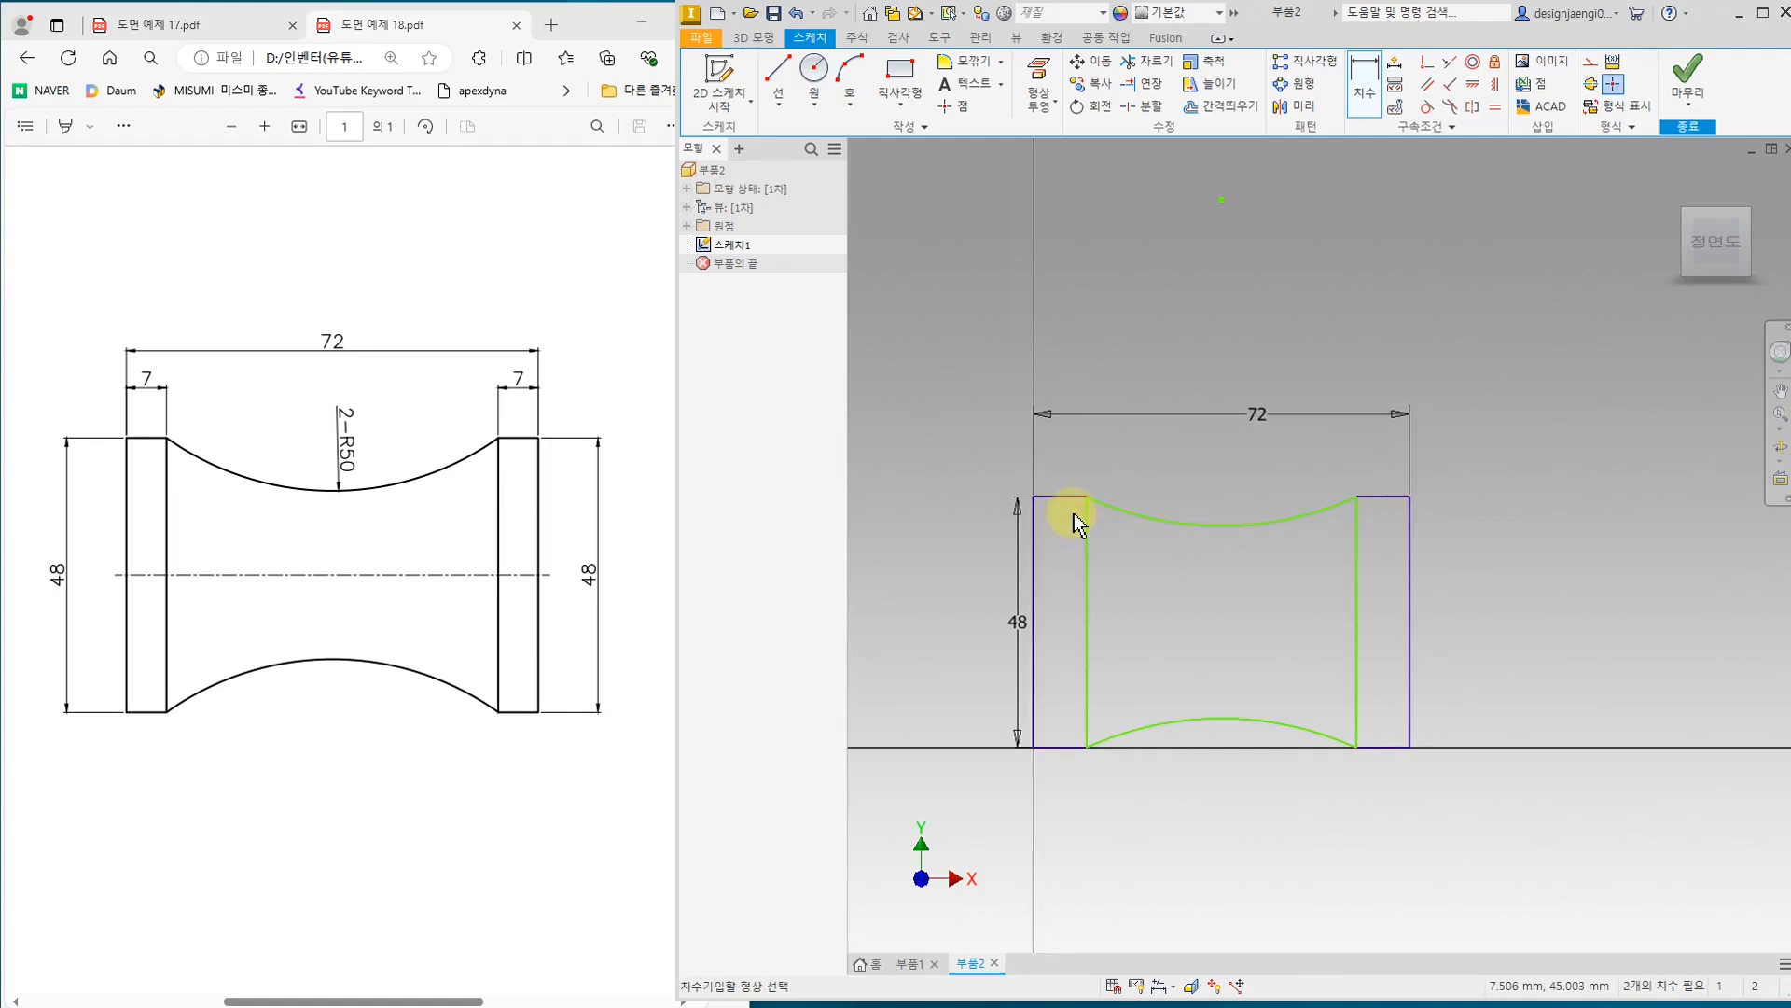
Step: Dimension the left rectangle's top edge as 7 mm
key(Escape)
click(1364, 93)
click(1067, 496)
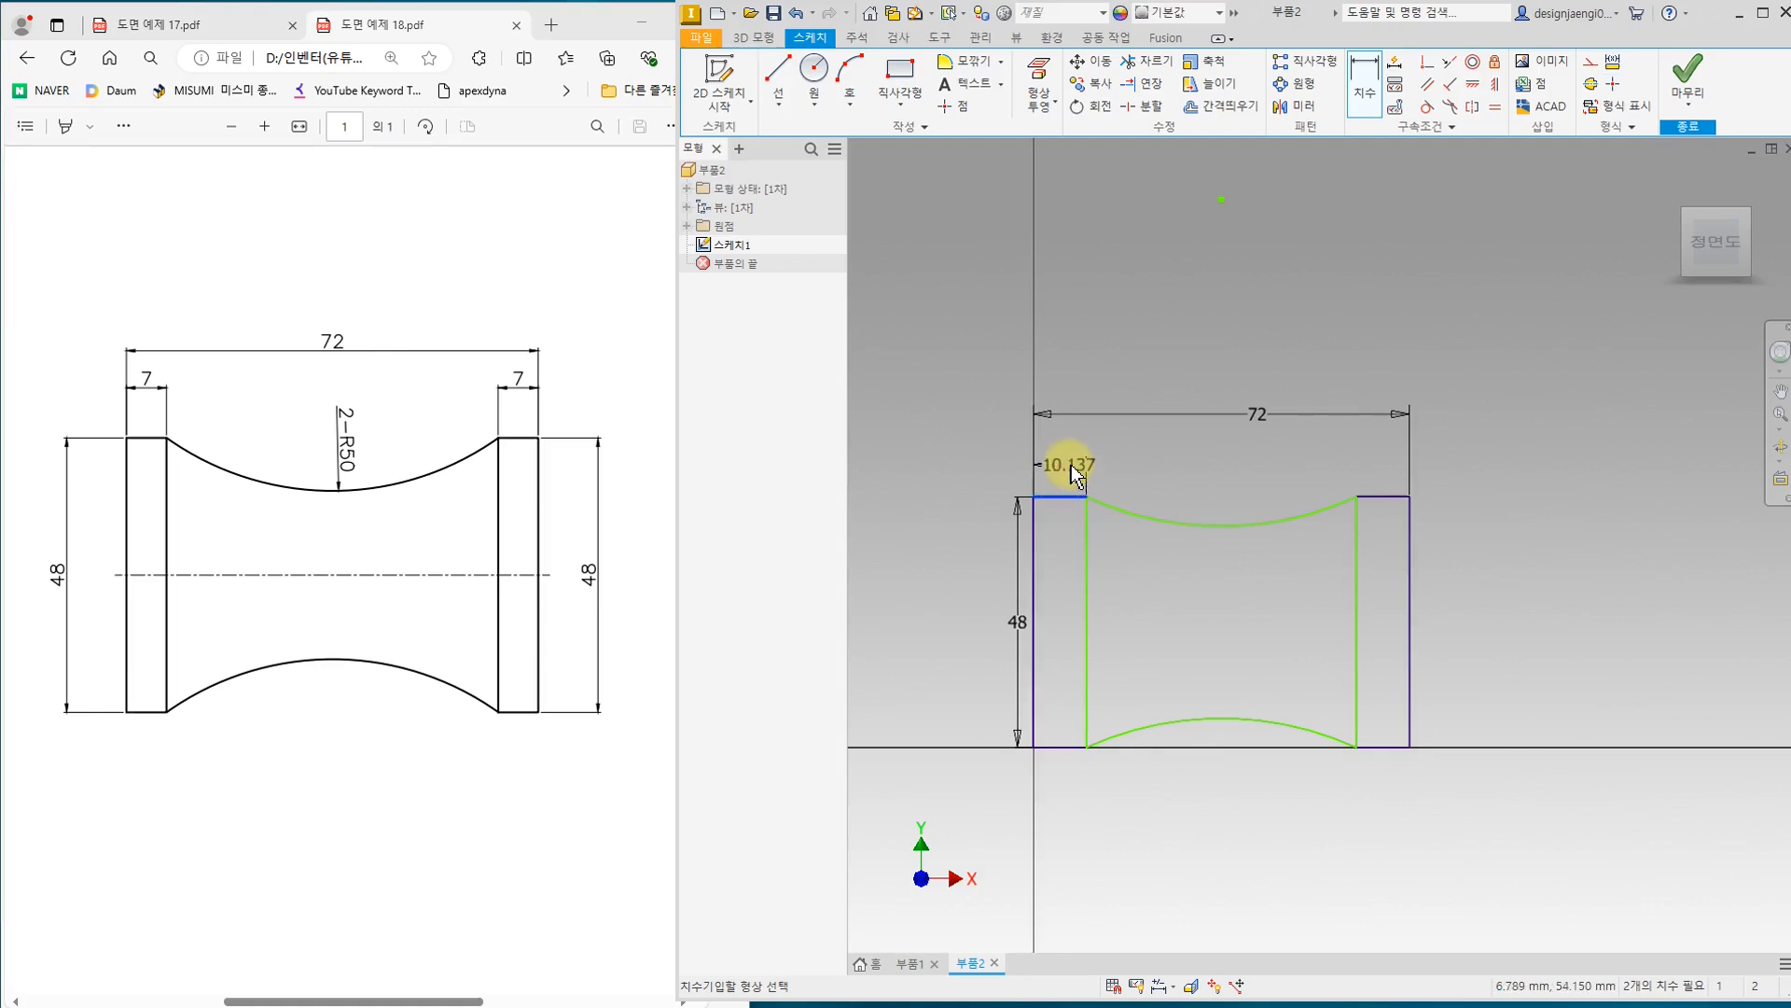
click(1069, 455)
text(7)
key(Return)
Step: Dimension the upper arc with a 50 mm radius and fit the whole sketch in view
click(1237, 533)
click(1226, 490)
text(50)
key(Return)
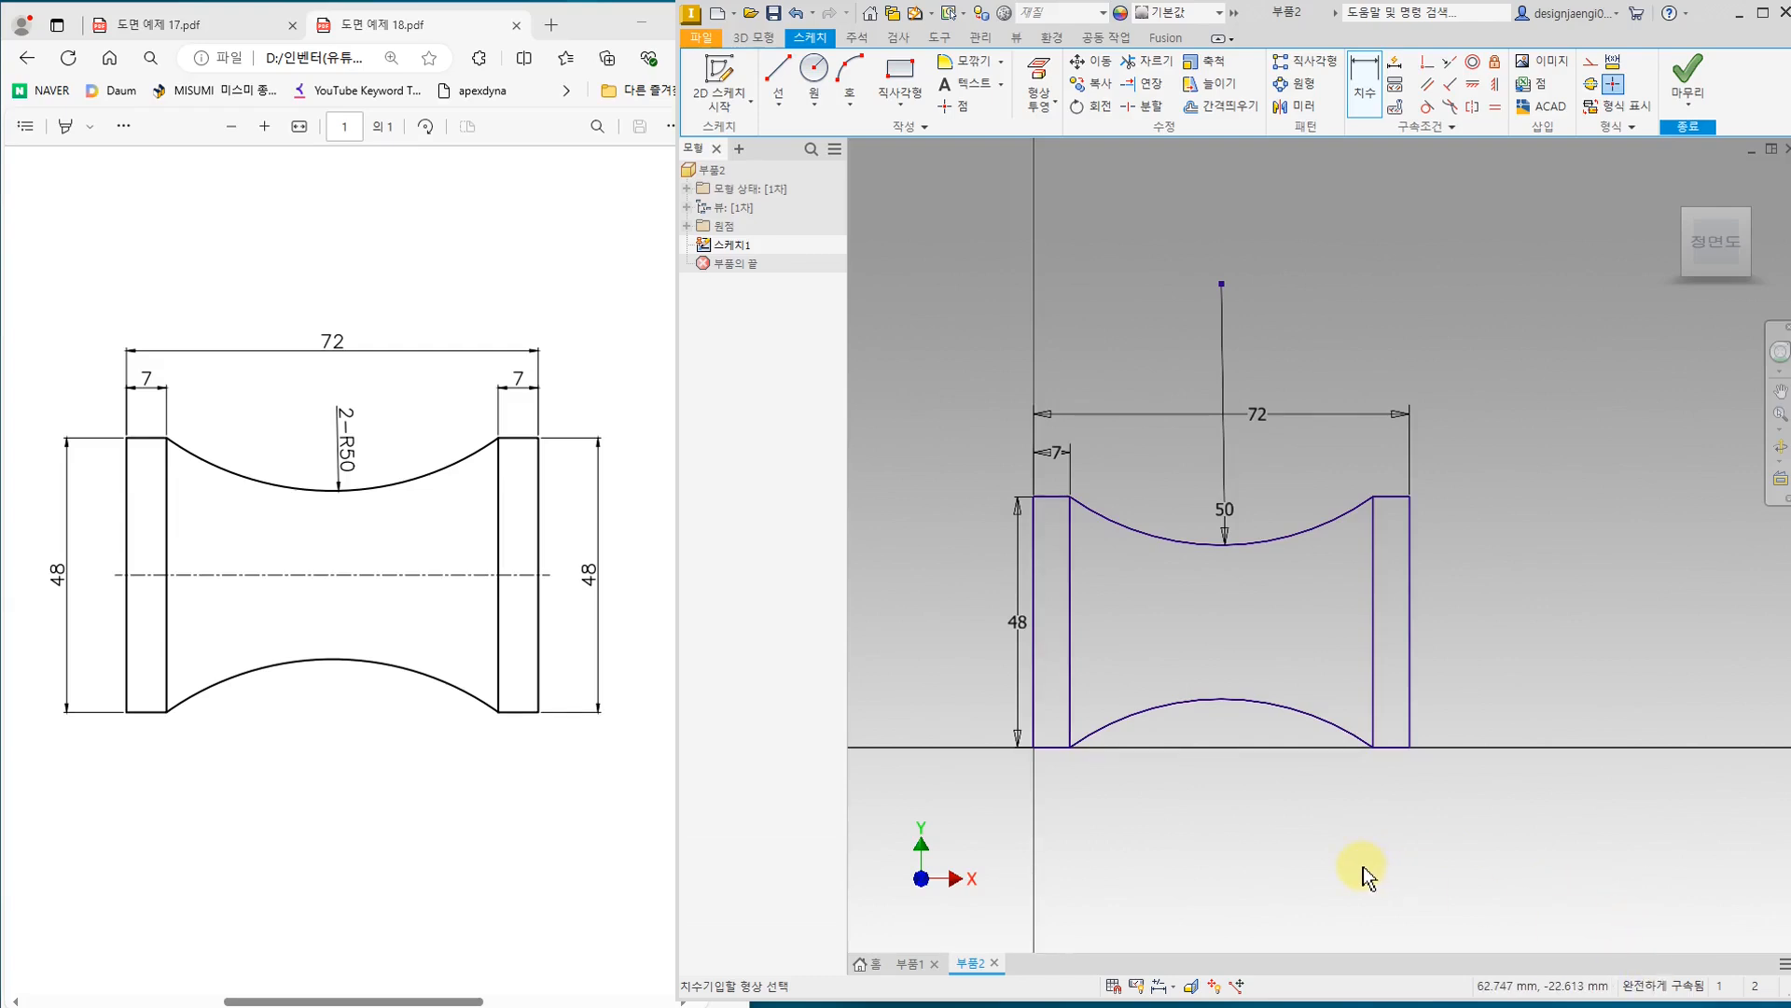
key(Home)
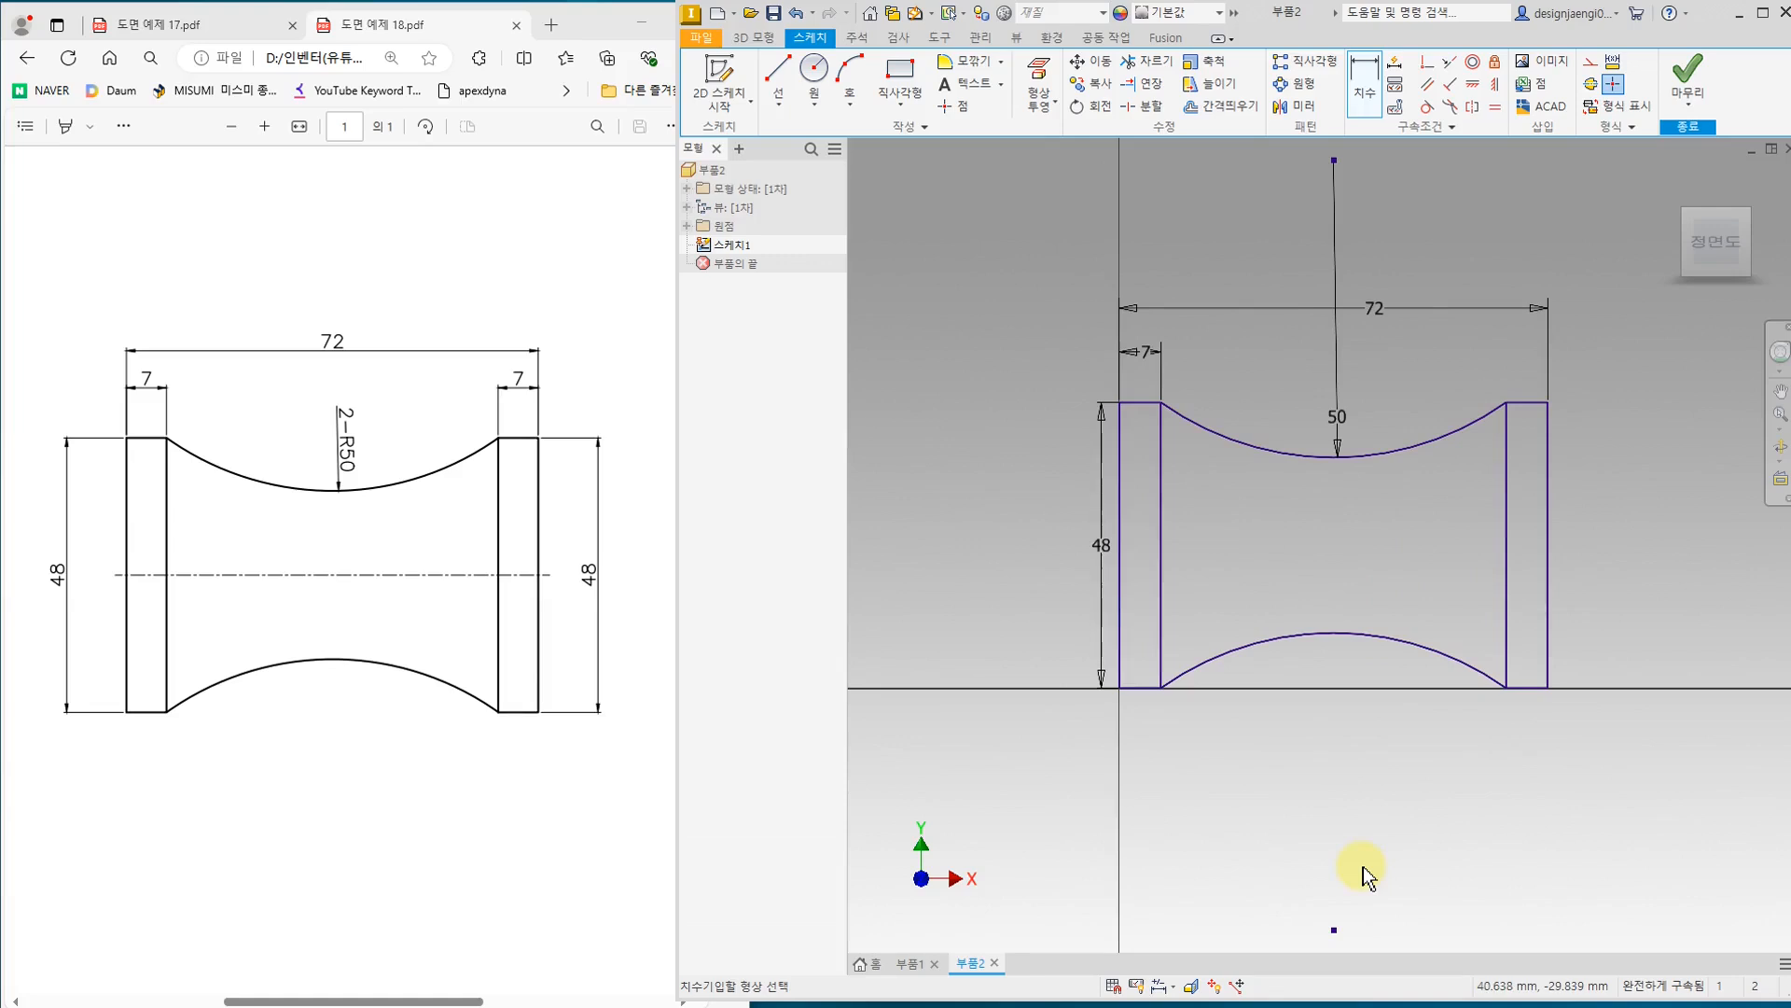